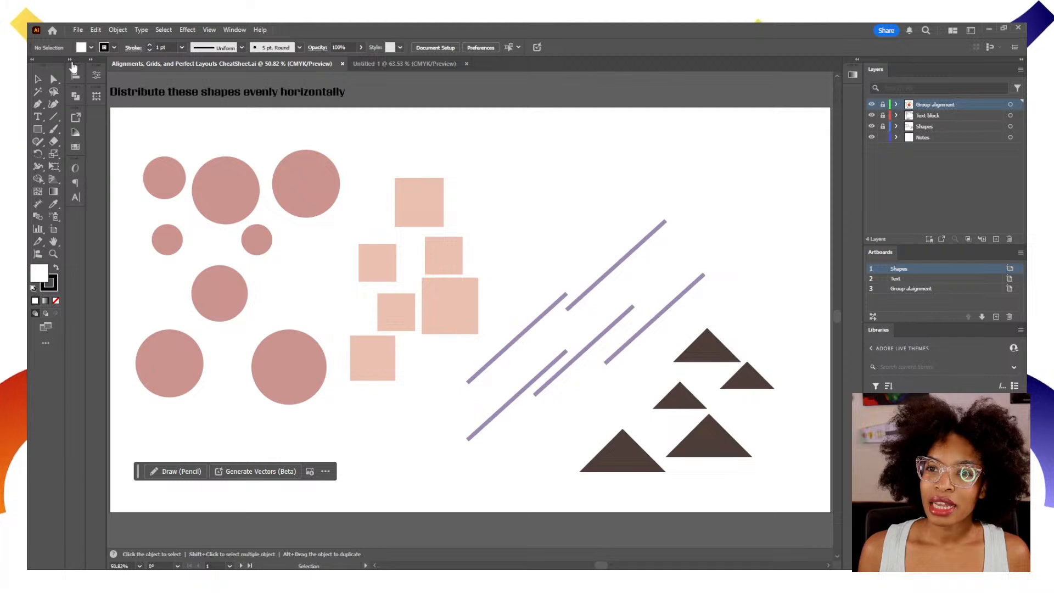
Expand the collapsed panel dock so the Align options are available.
click(75, 75)
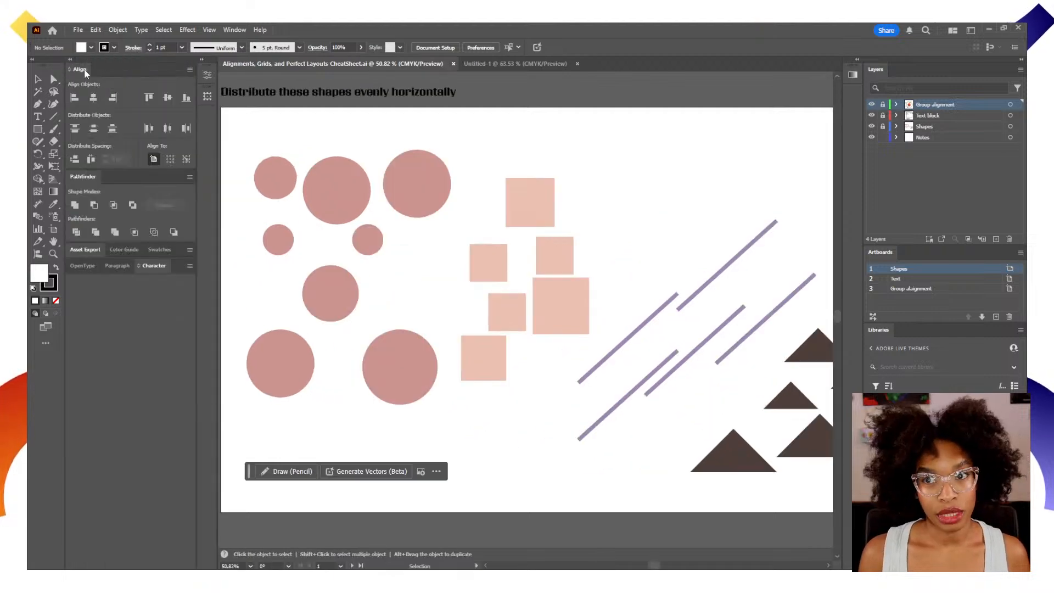
click(227, 30)
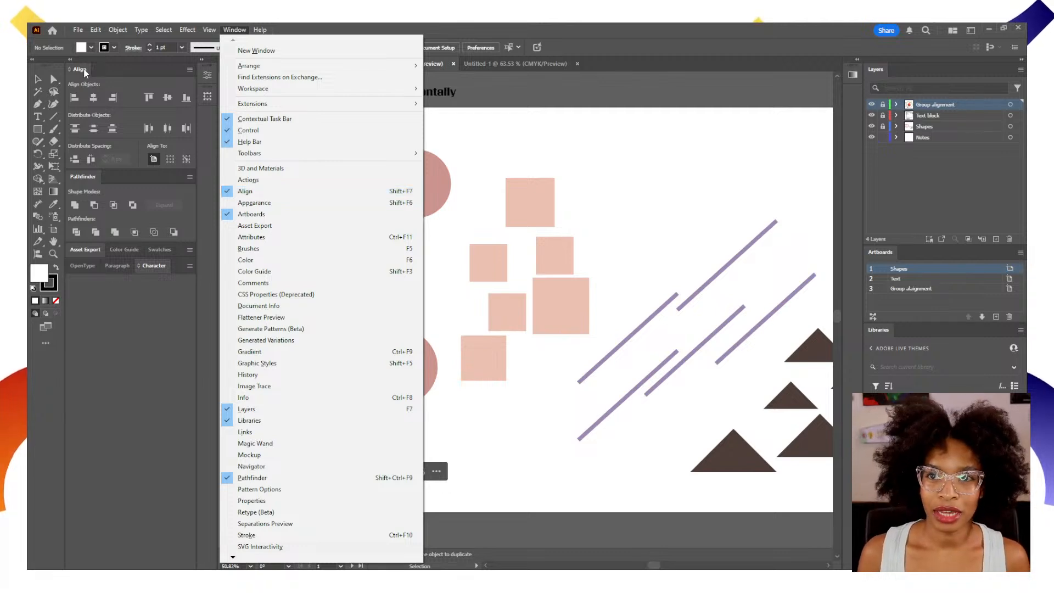
click(109, 68)
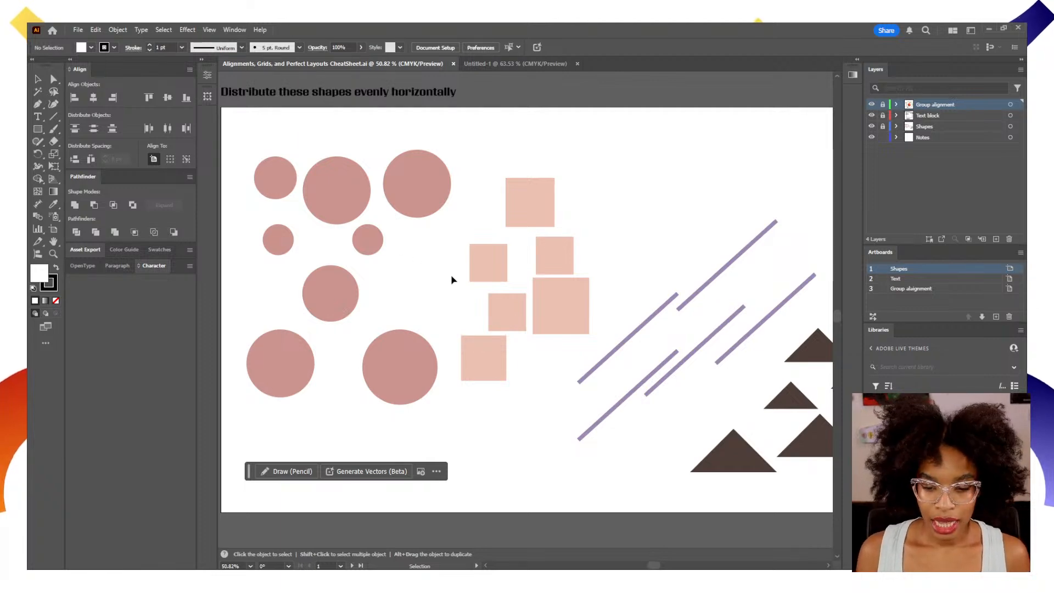
Unlock the Shapes layer and move all squares, lines and triangles off the artboard, below it, leaving only the circles.
key(space)
drag(533, 257, 476, 282)
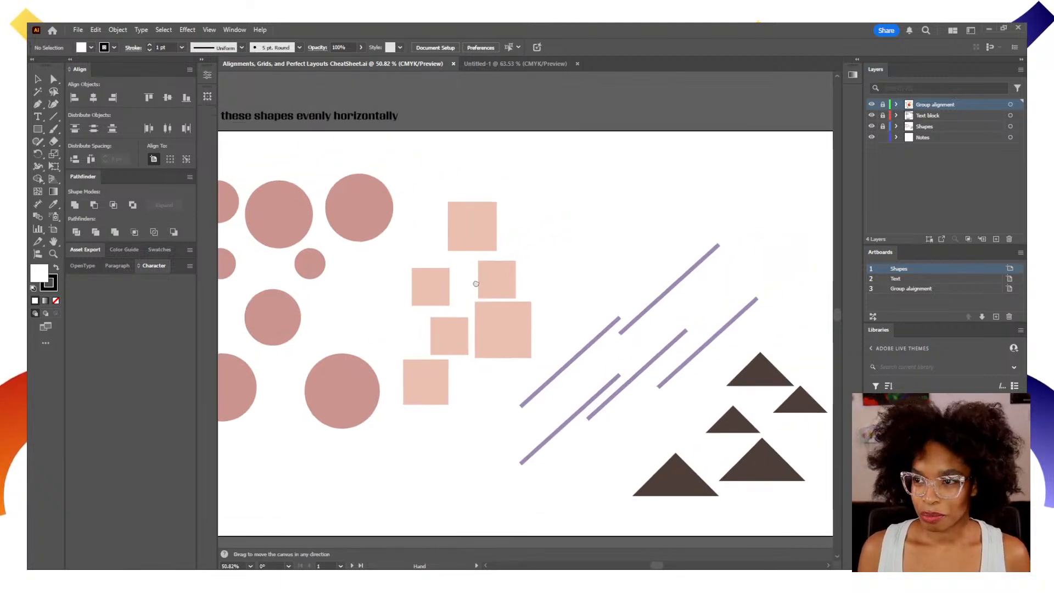
key(z)
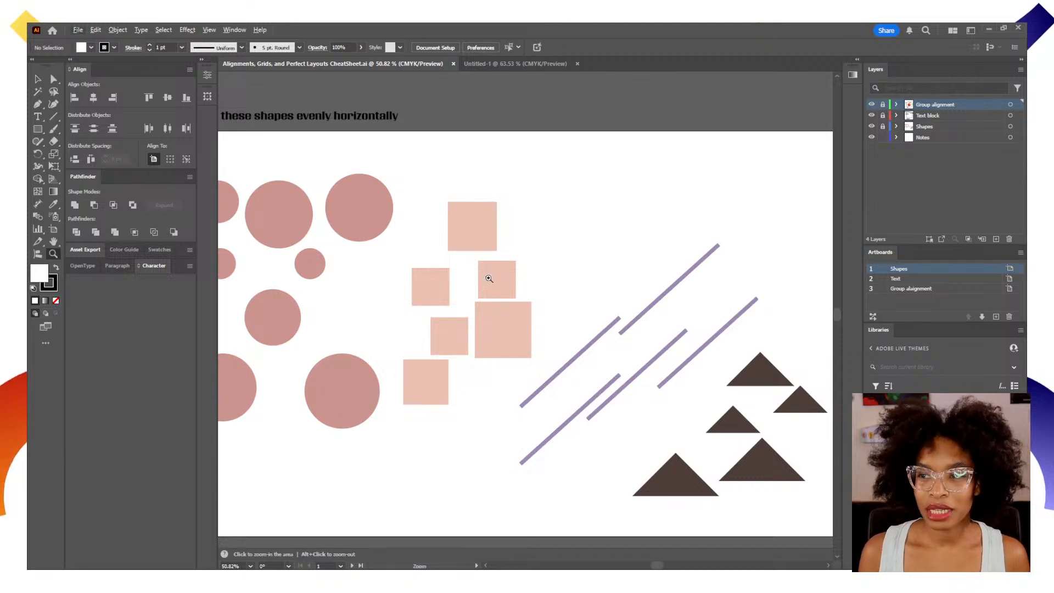
alt+click(490, 281)
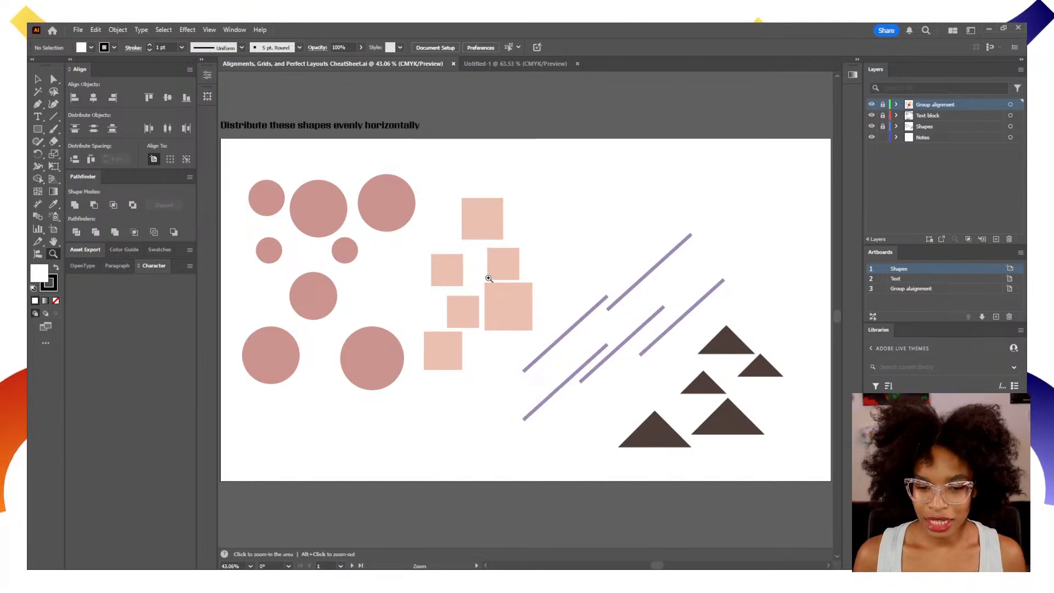
key(v)
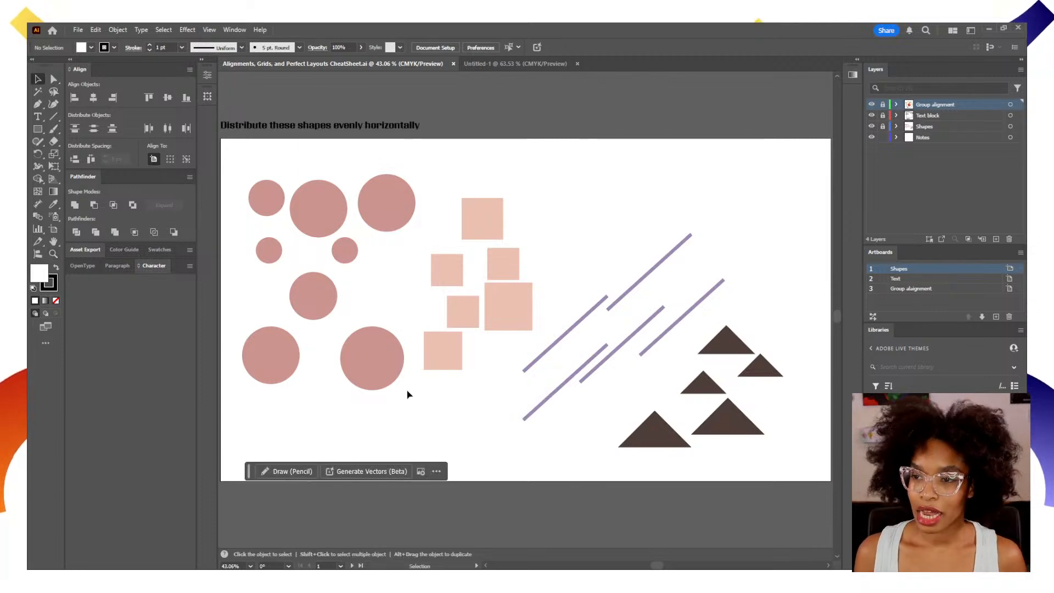
click(884, 127)
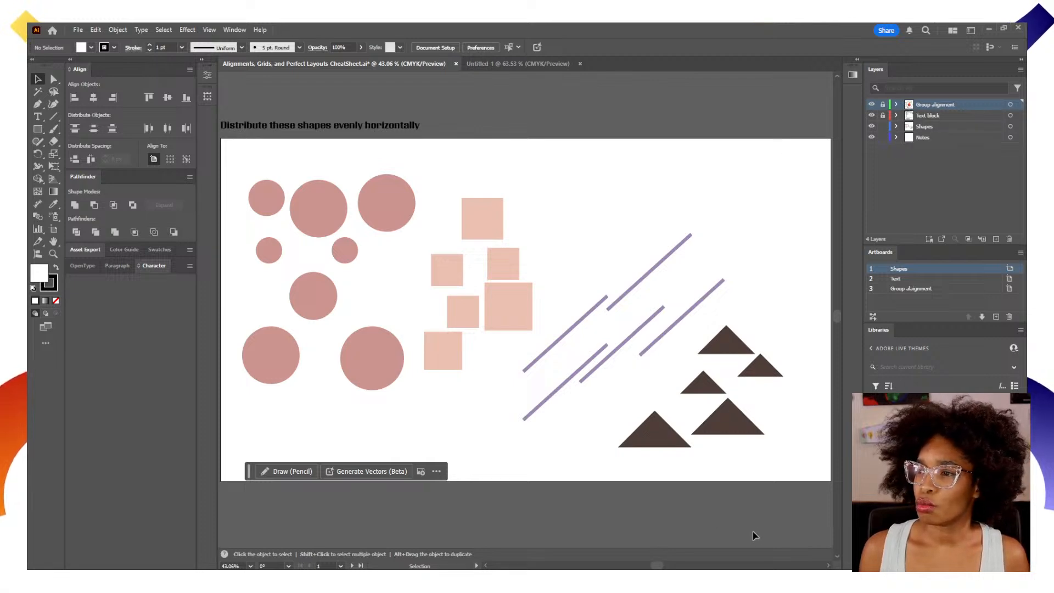
drag(778, 500, 453, 233)
drag(480, 300, 466, 518)
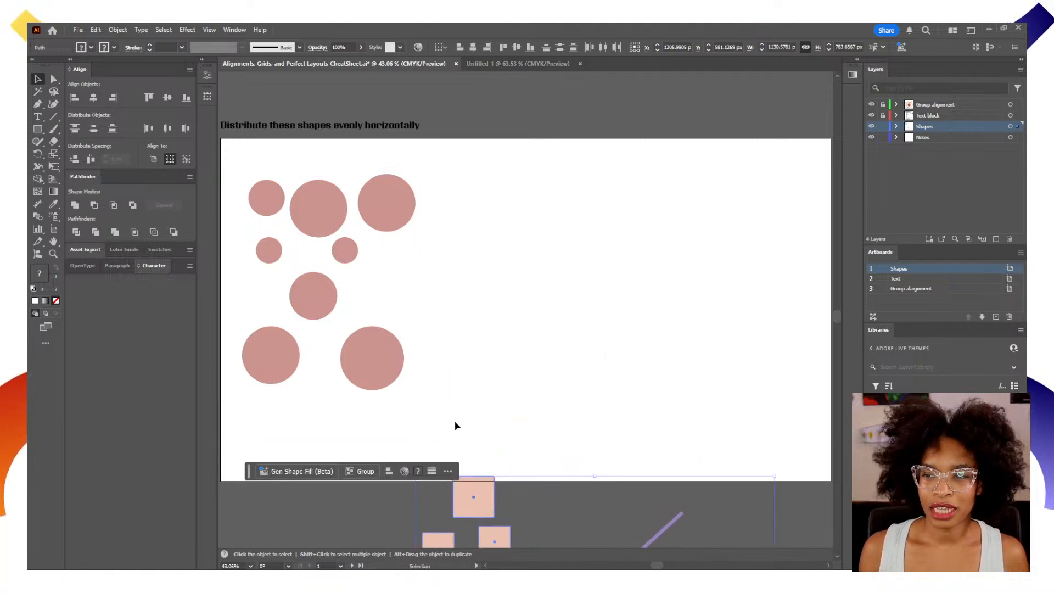
Move the three lower circles up into the empty space beside the others to form a loose row.
drag(374, 370, 531, 261)
drag(332, 297, 464, 241)
drag(299, 367, 636, 269)
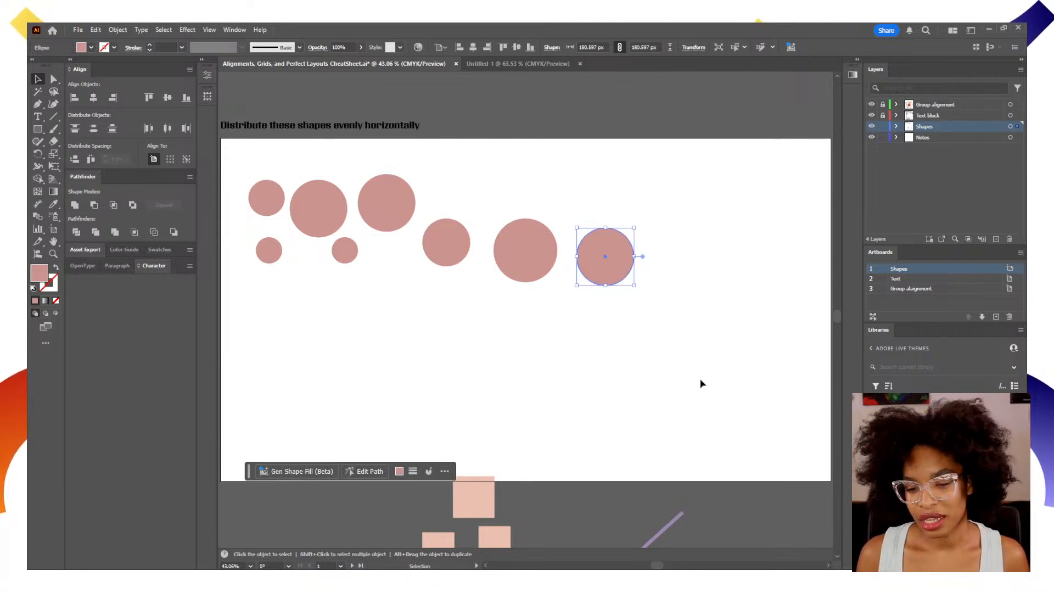
Try vertical center alignment of all the circles to the artboard, and undo it.
drag(714, 380, 243, 168)
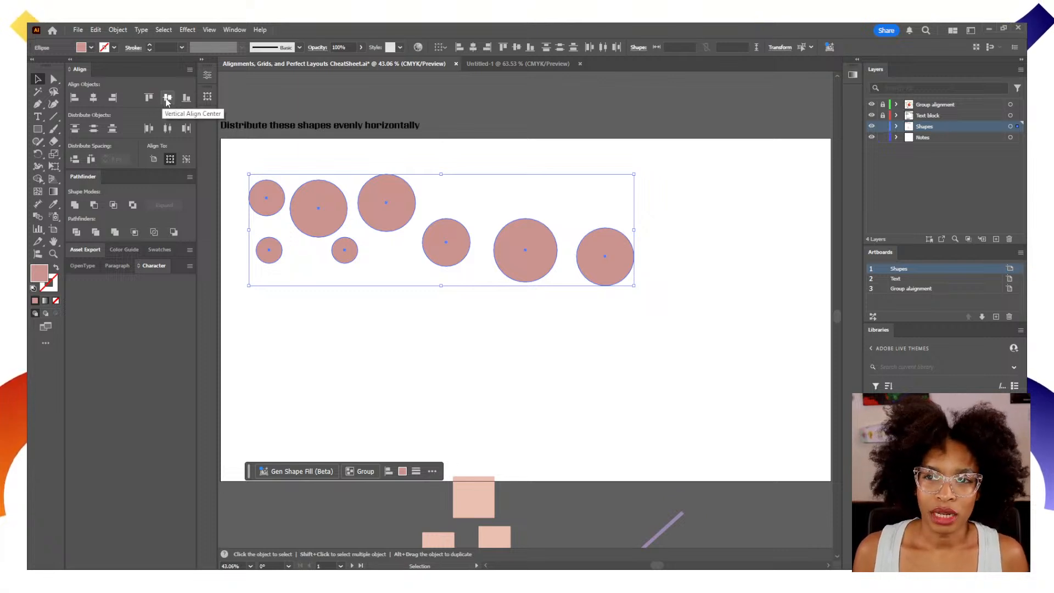
click(155, 159)
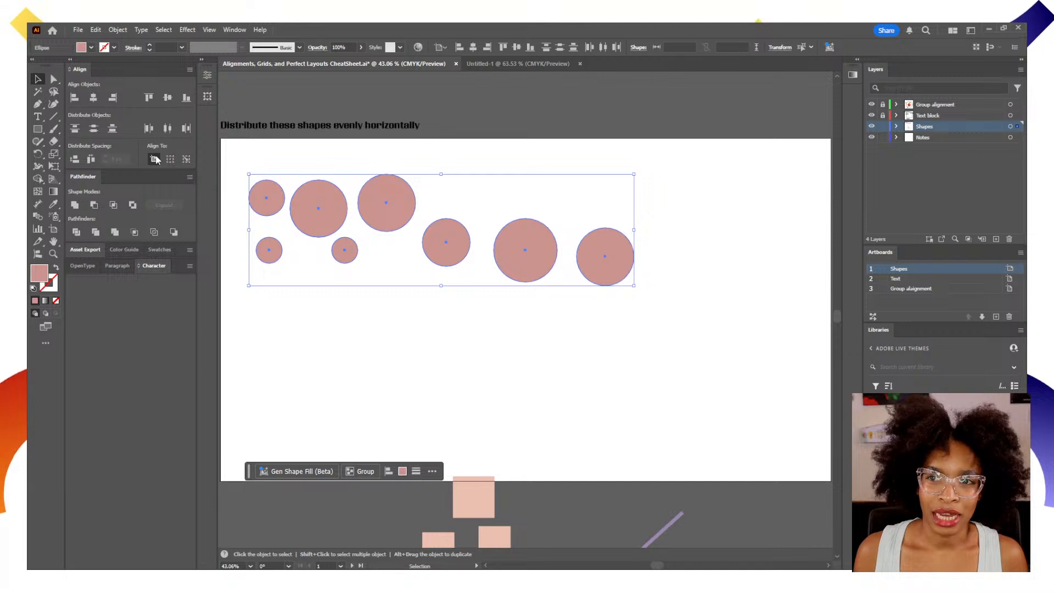
click(168, 98)
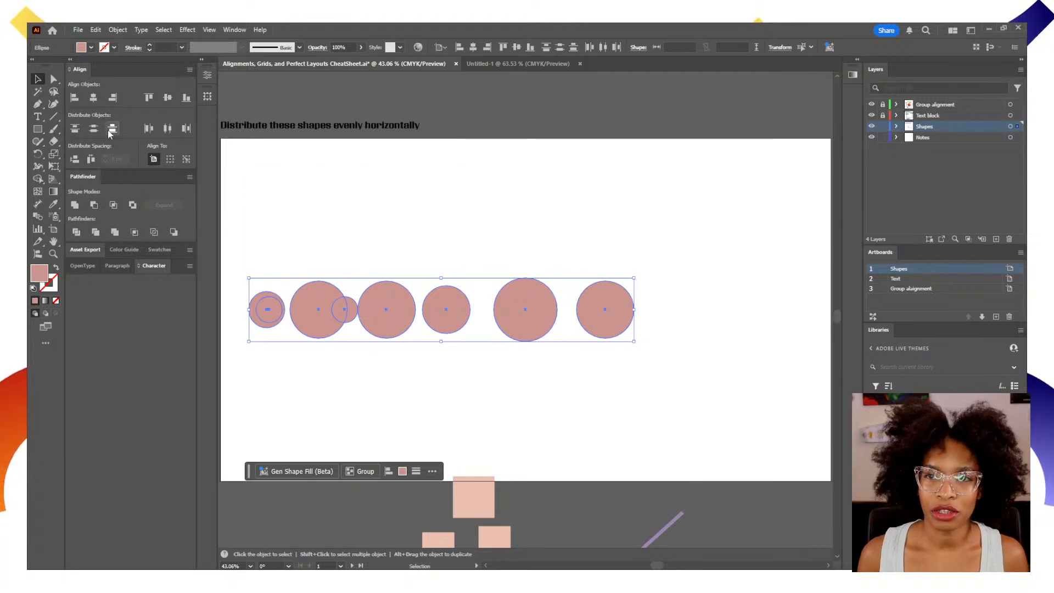
key(ctrl+z)
Try horizontal center alignment of all the circles to the artboard, and undo it.
click(93, 97)
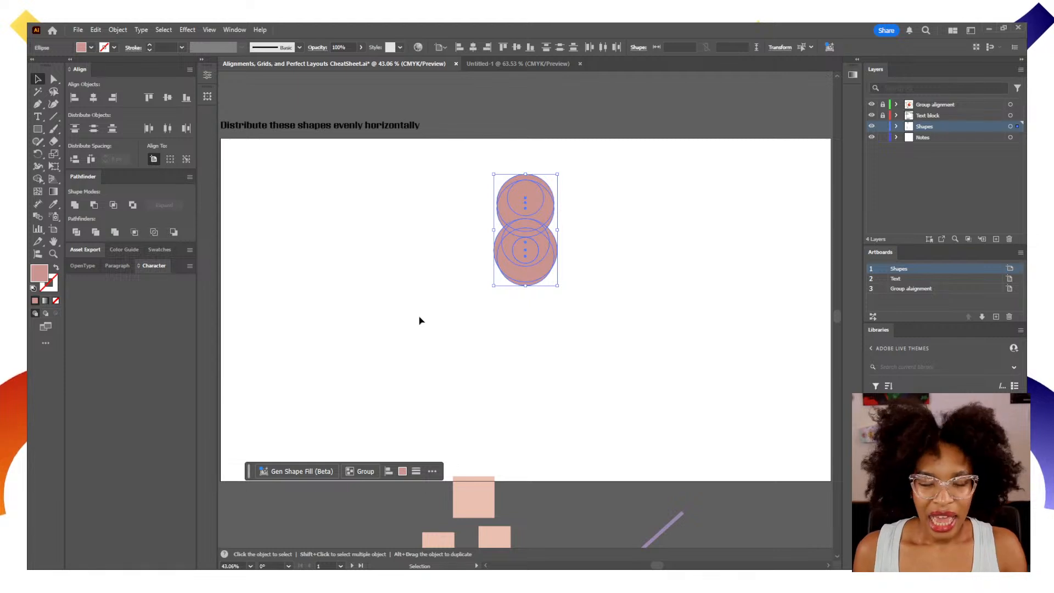
click(547, 330)
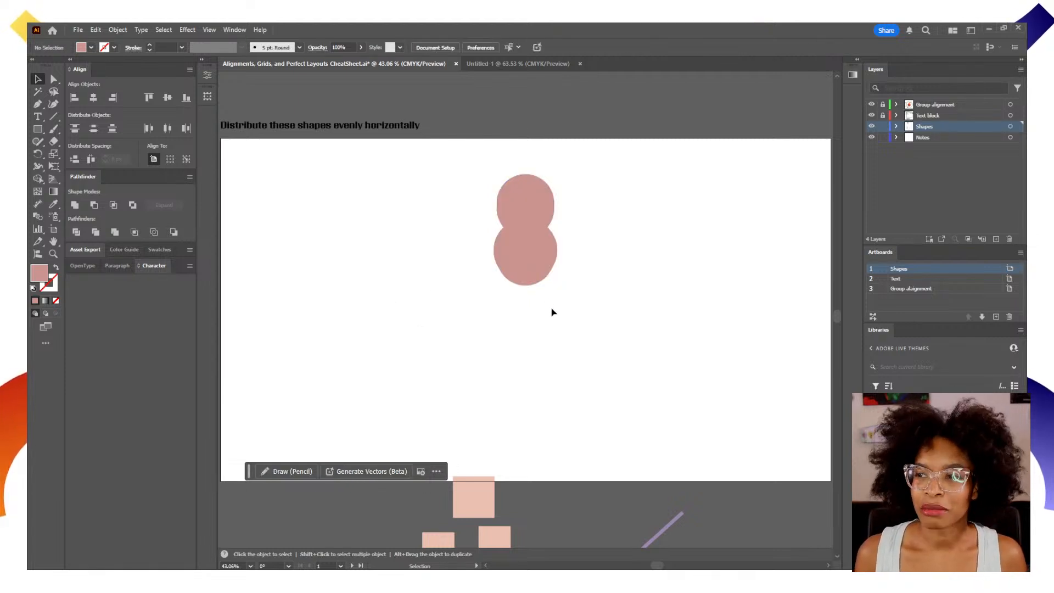
key(a)
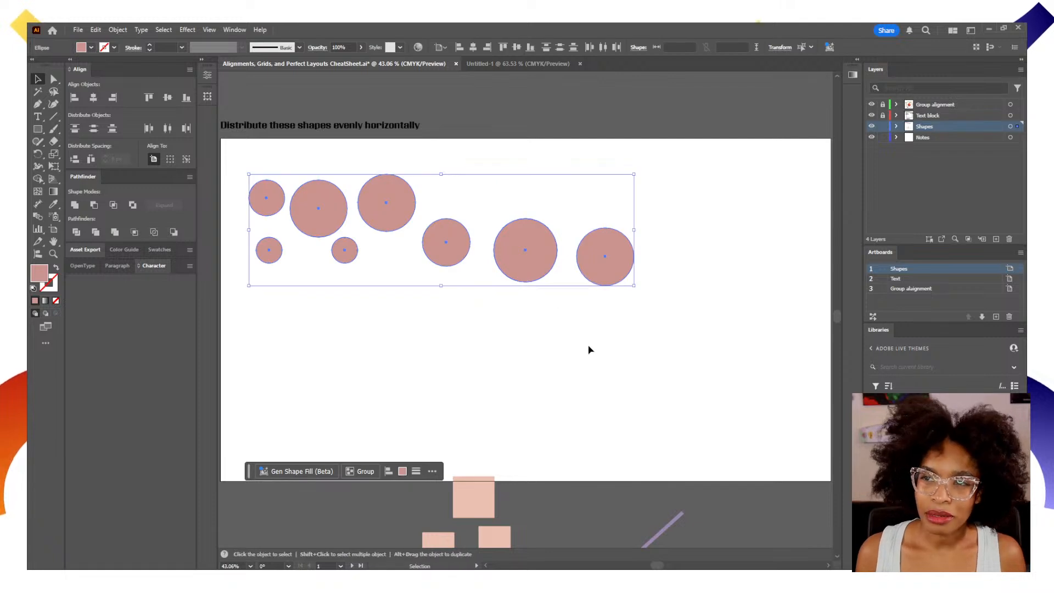
click(597, 345)
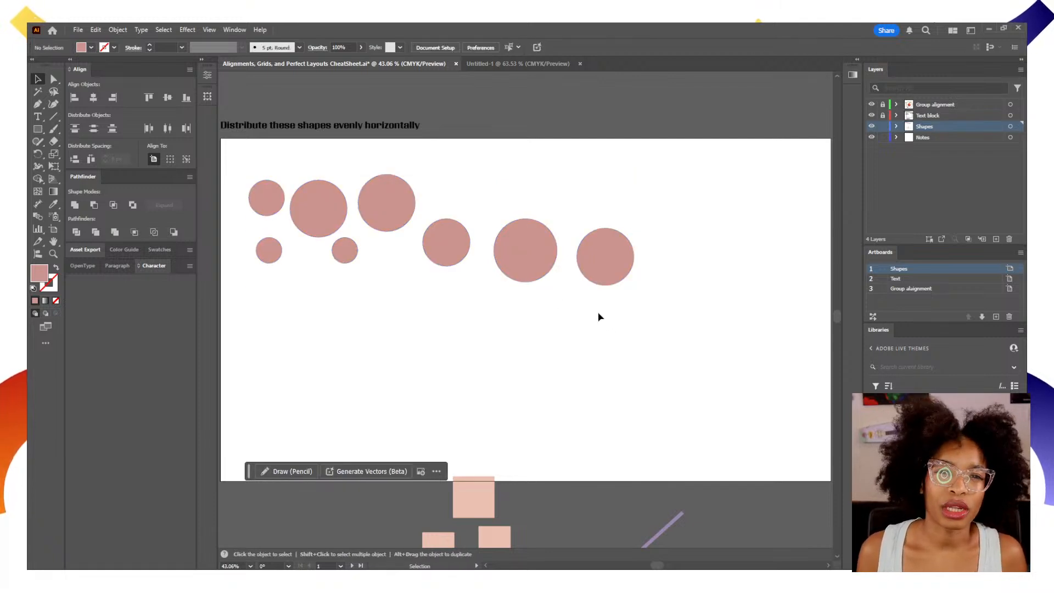
Align the rightmost circle to the artboard's right edge and the small lower-left circle to its left edge.
click(612, 267)
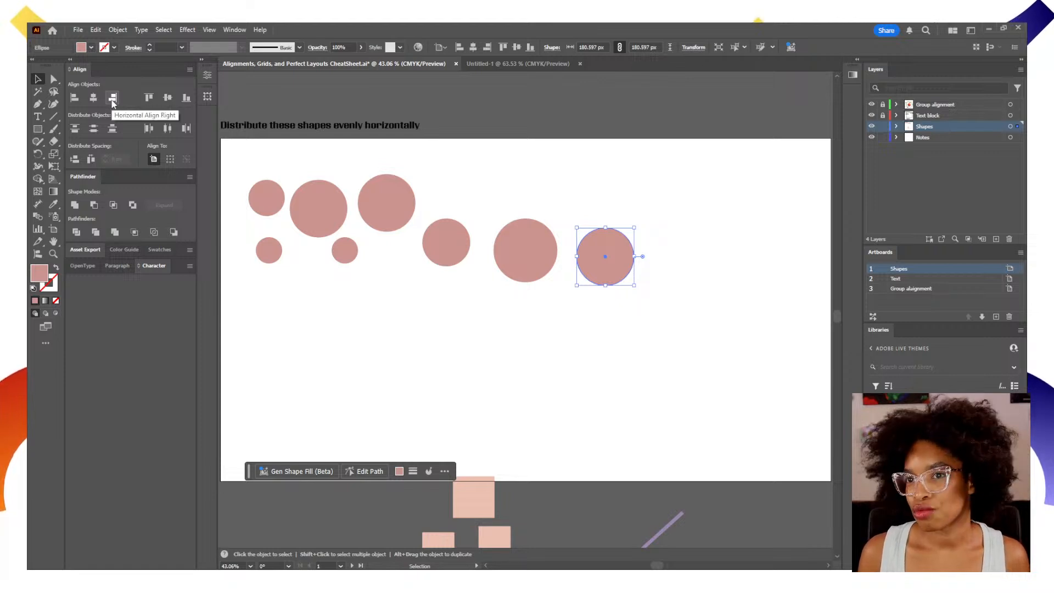
click(112, 99)
click(263, 253)
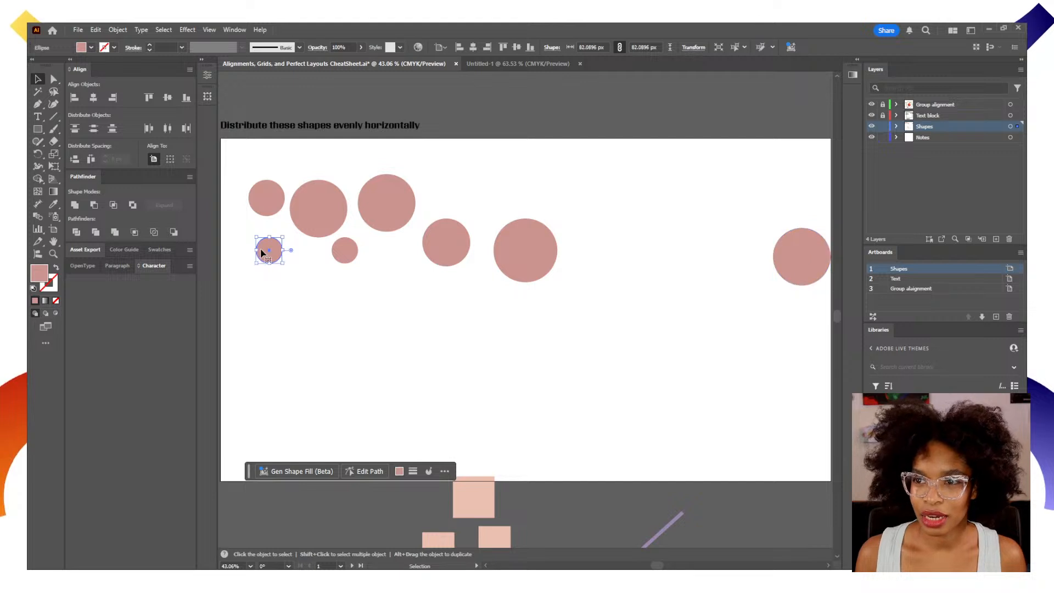
click(75, 97)
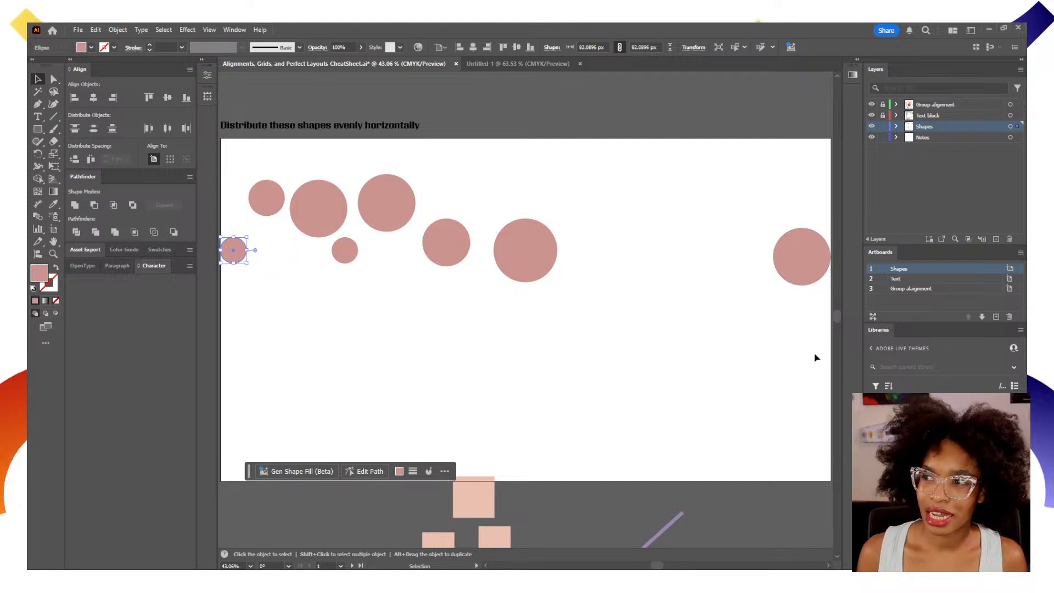
Align all circles by their vertical centers to the selection, and distribute their horizontal centers evenly across the artboard.
drag(815, 358, 207, 183)
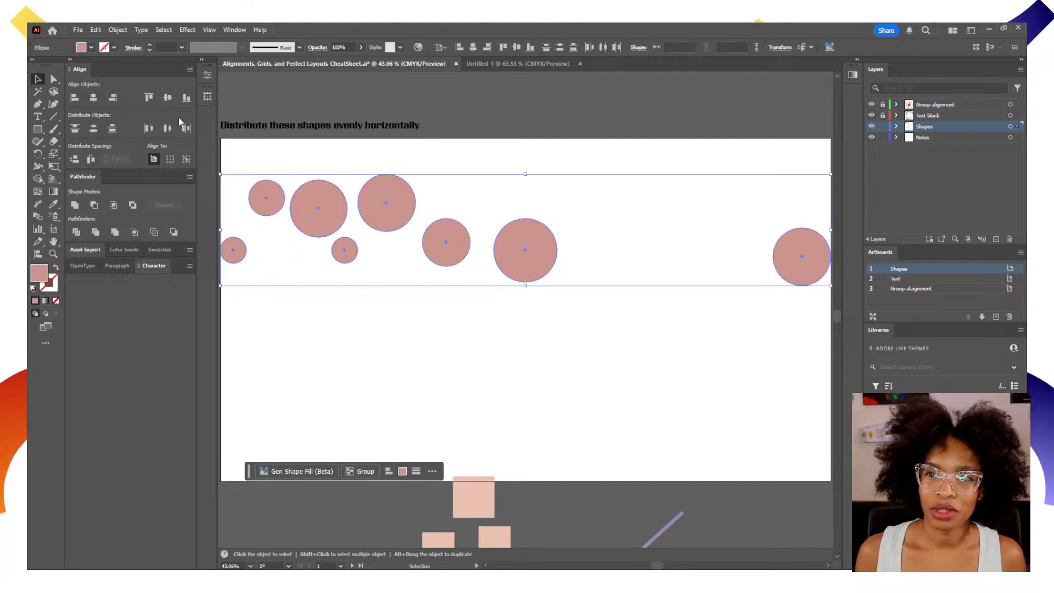
click(170, 159)
click(168, 98)
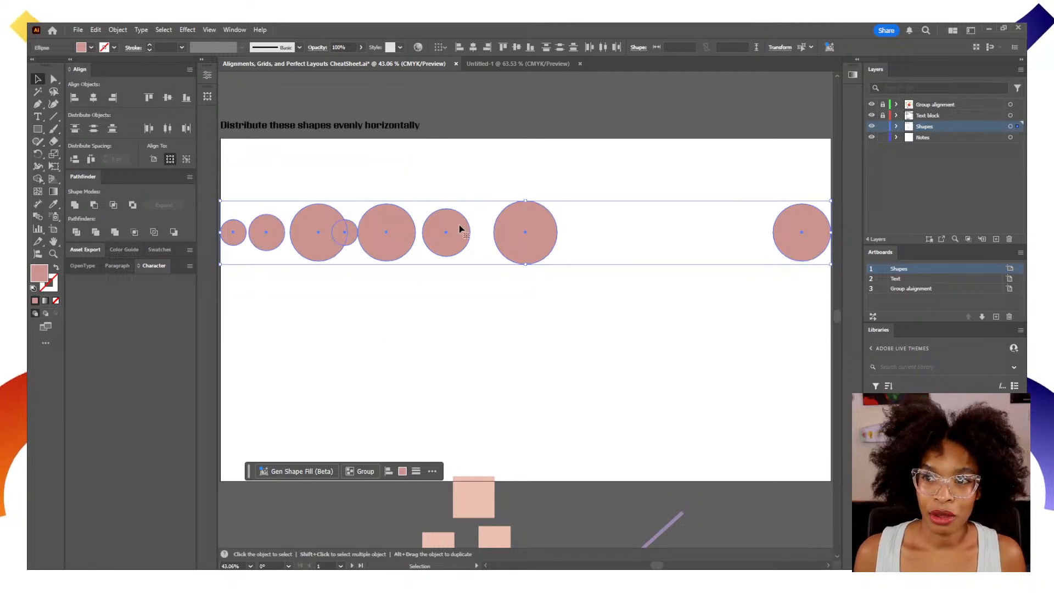
click(153, 159)
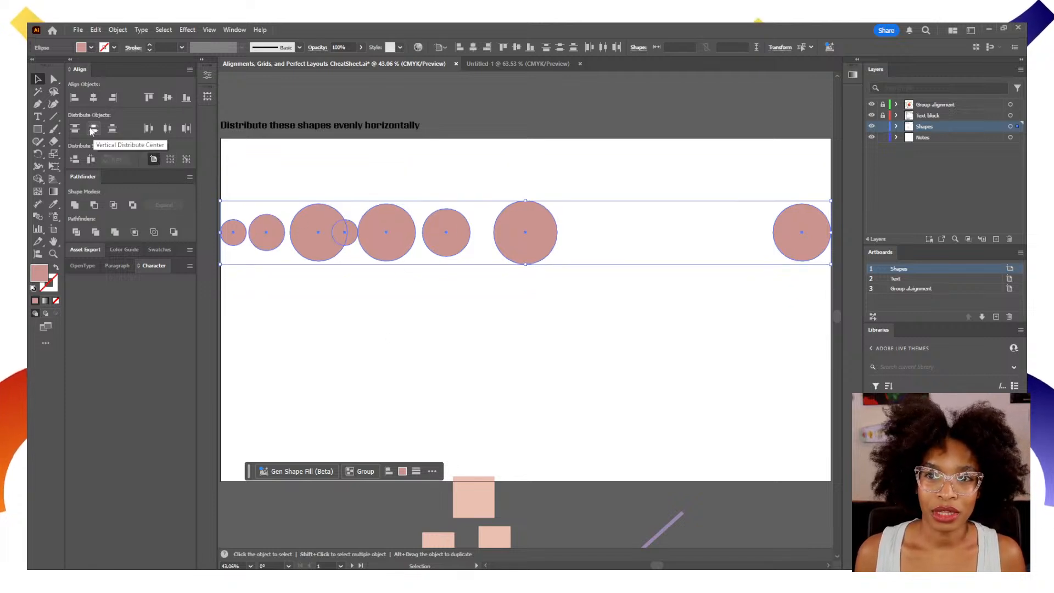
click(172, 130)
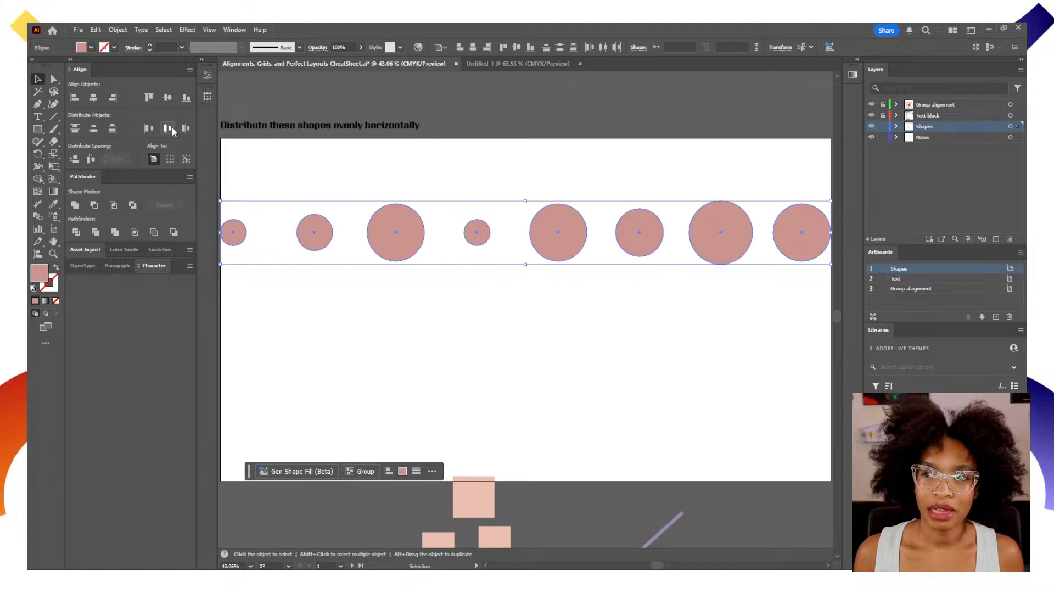
click(499, 313)
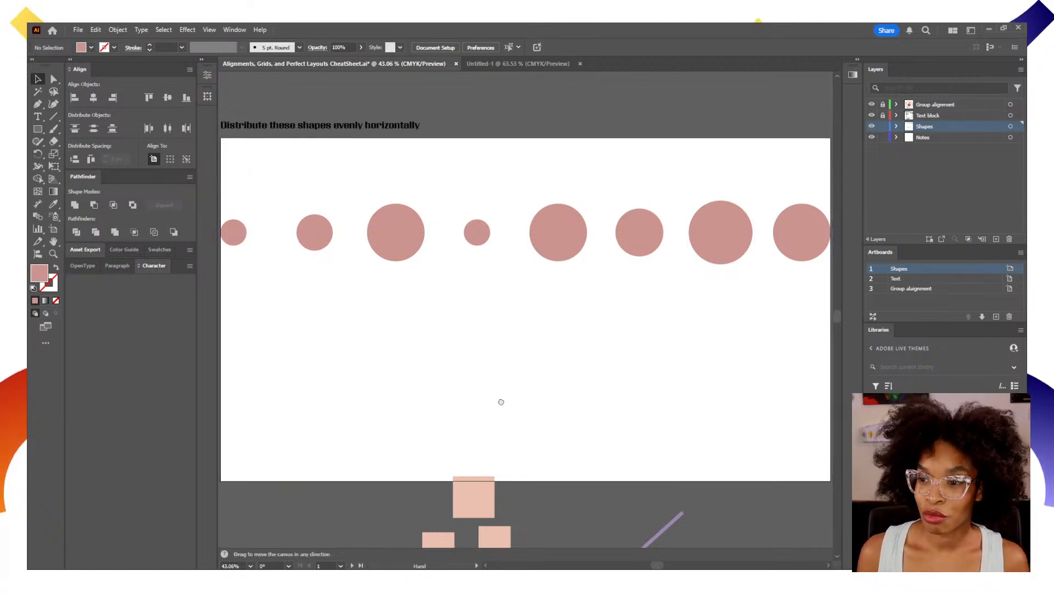
Go to the Text artboard, unlocking the Text block layer and locking the Shapes layer for editing it.
drag(499, 401, 509, 358)
drag(475, 284, 500, 436)
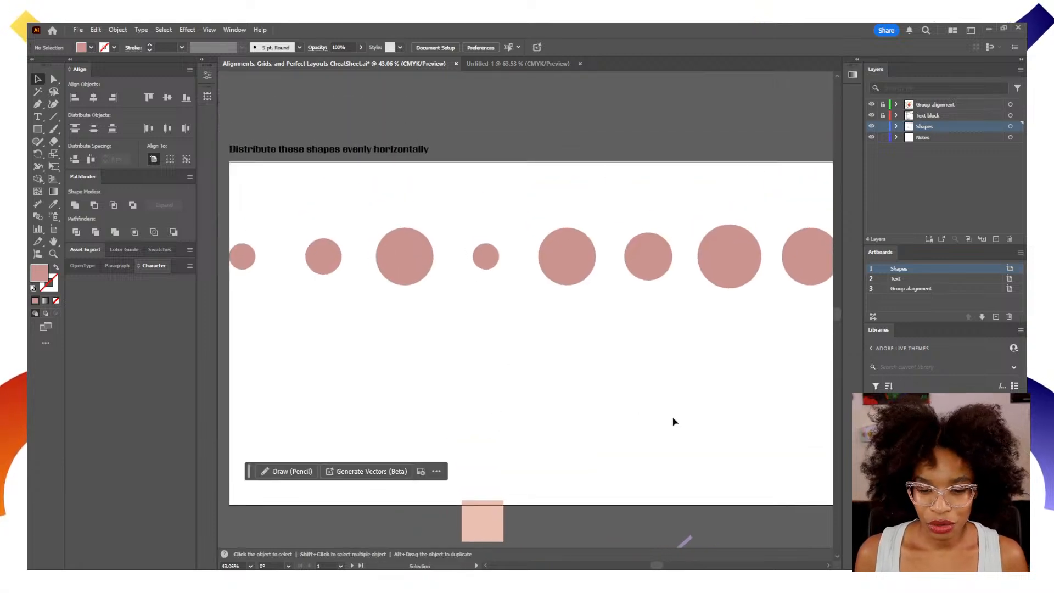
drag(805, 394, 229, 212)
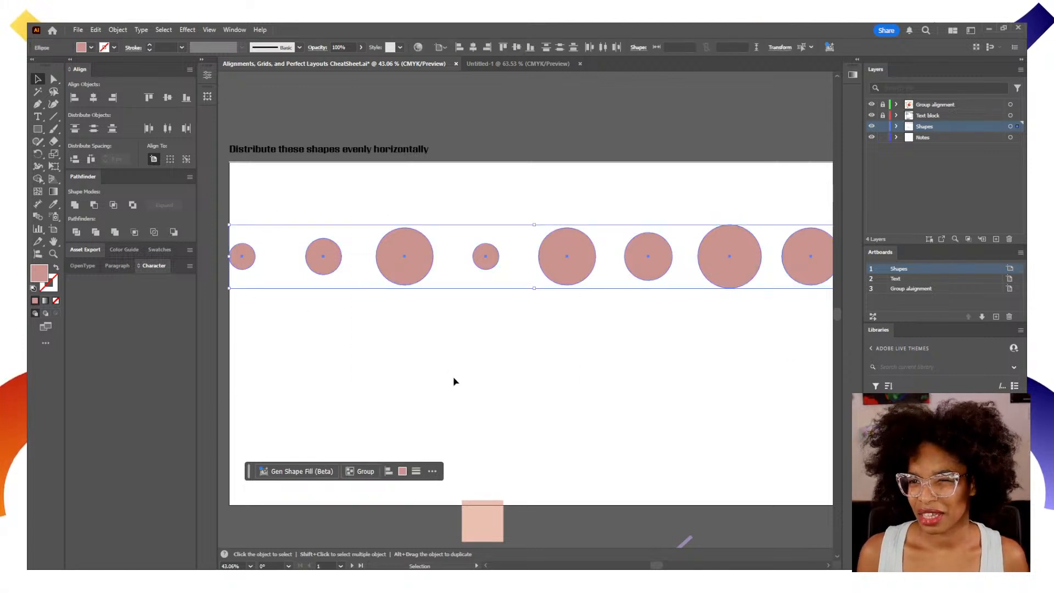
drag(529, 381, 320, 360)
drag(551, 354, 259, 371)
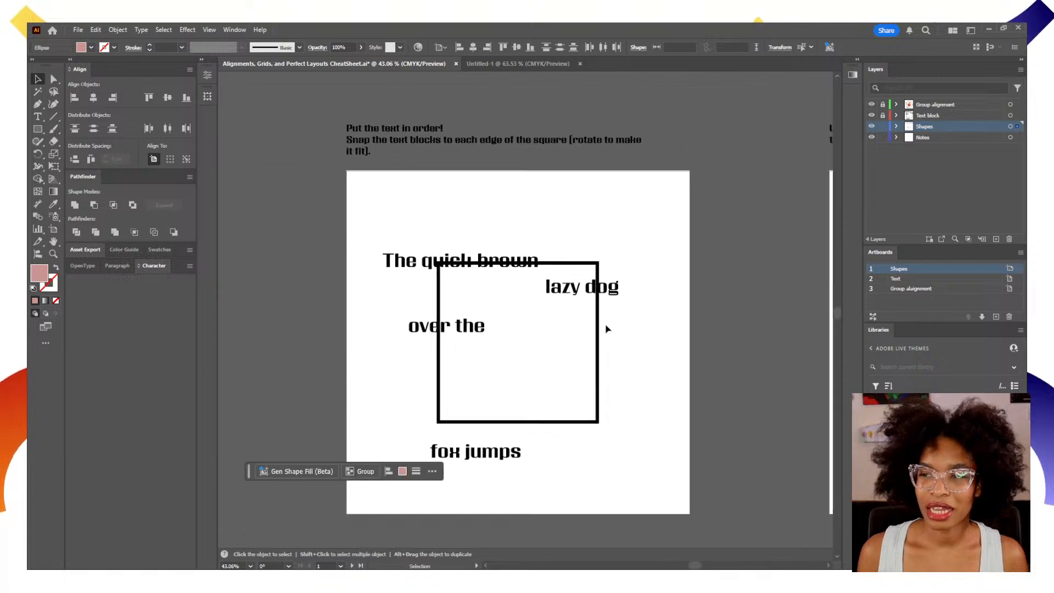
click(693, 342)
click(486, 250)
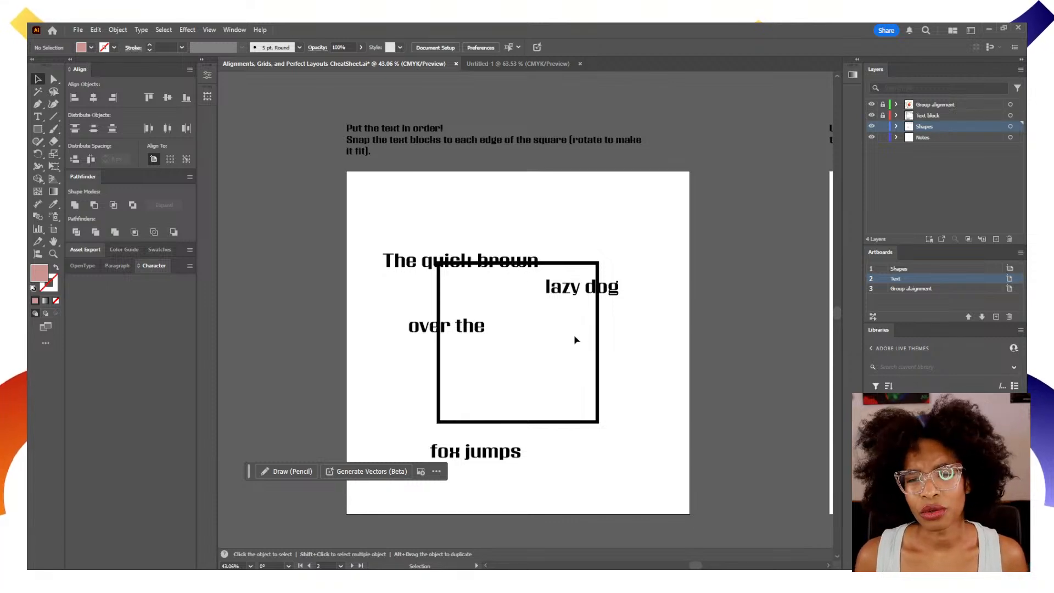
key(ctrl+0)
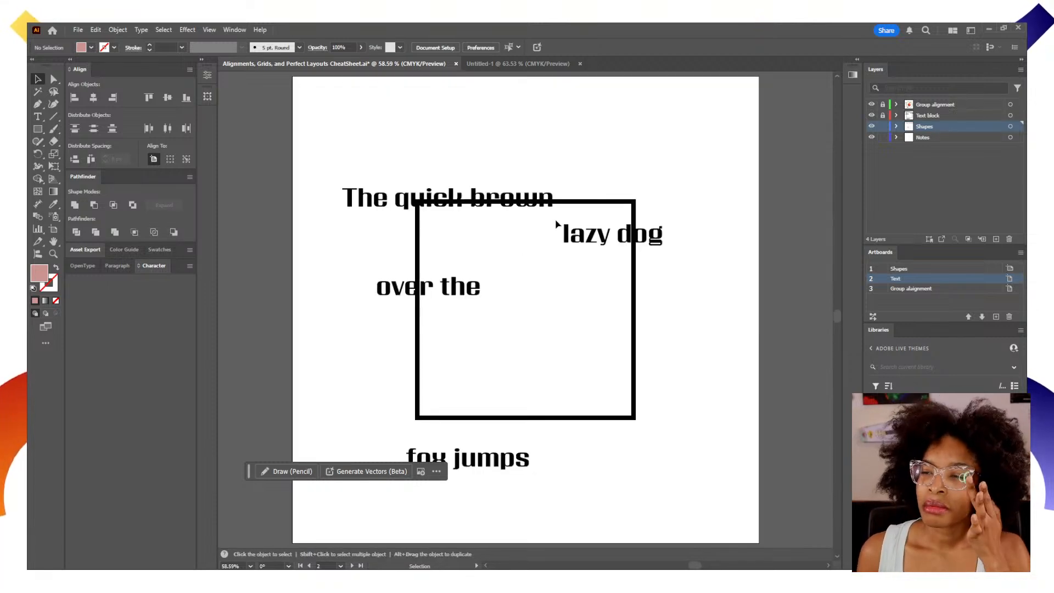
click(882, 126)
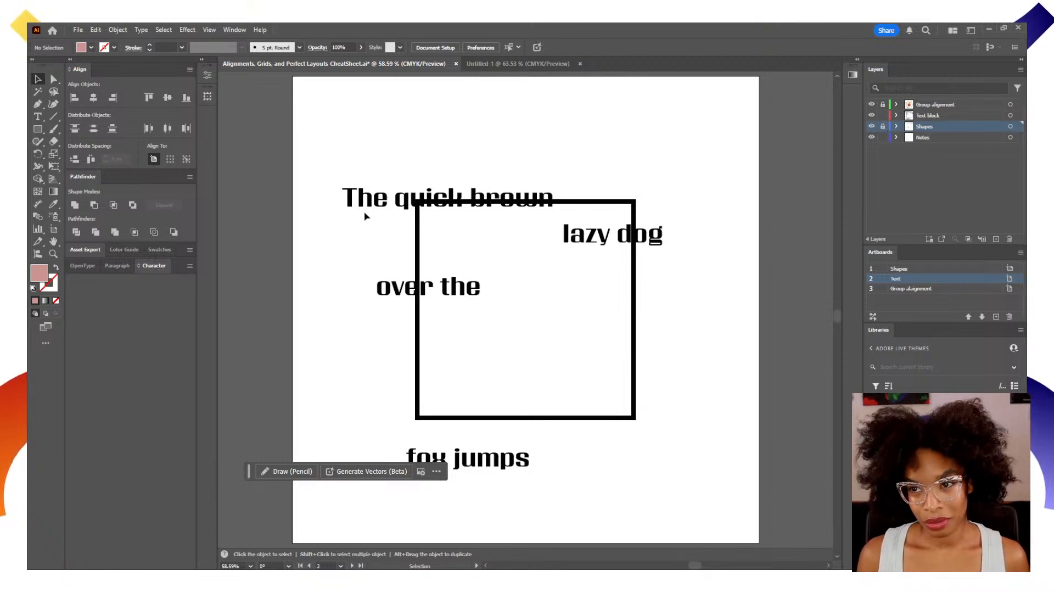
Move the text "The quick brown" so it snaps onto the top edge of the square.
drag(391, 206, 459, 160)
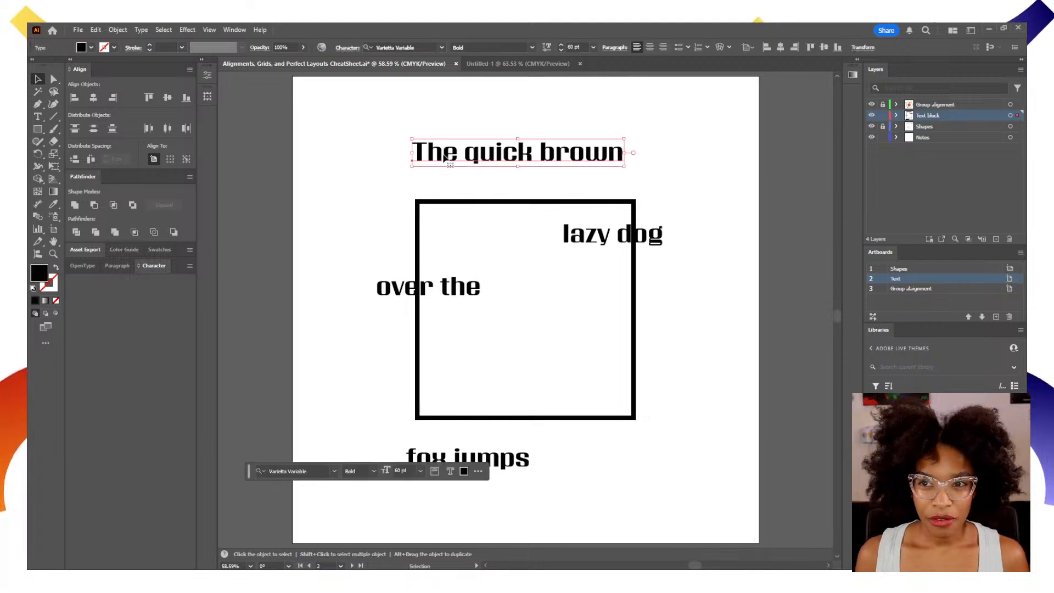
click(366, 168)
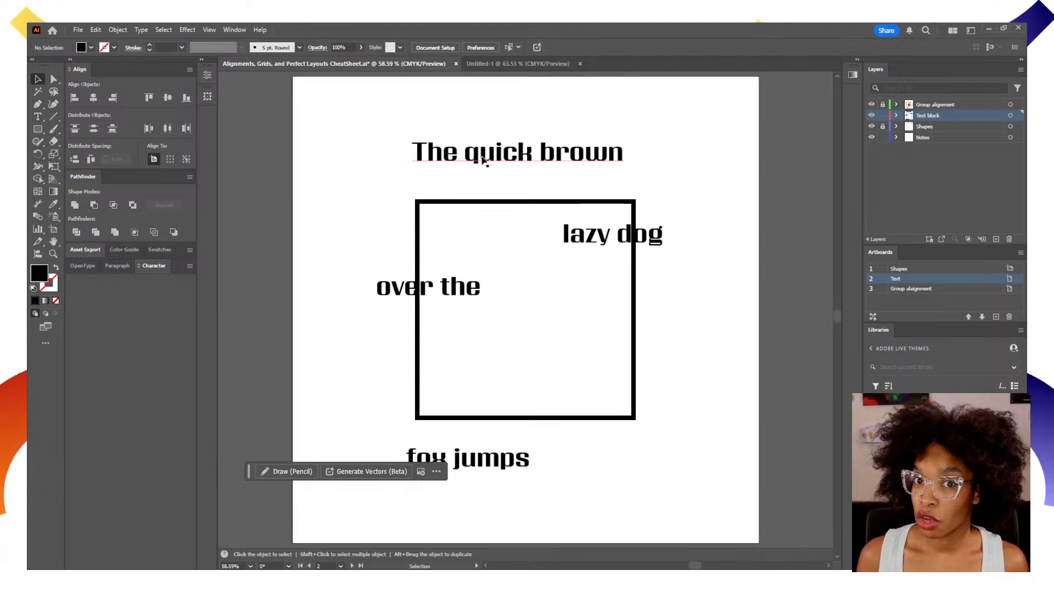
drag(490, 153, 499, 195)
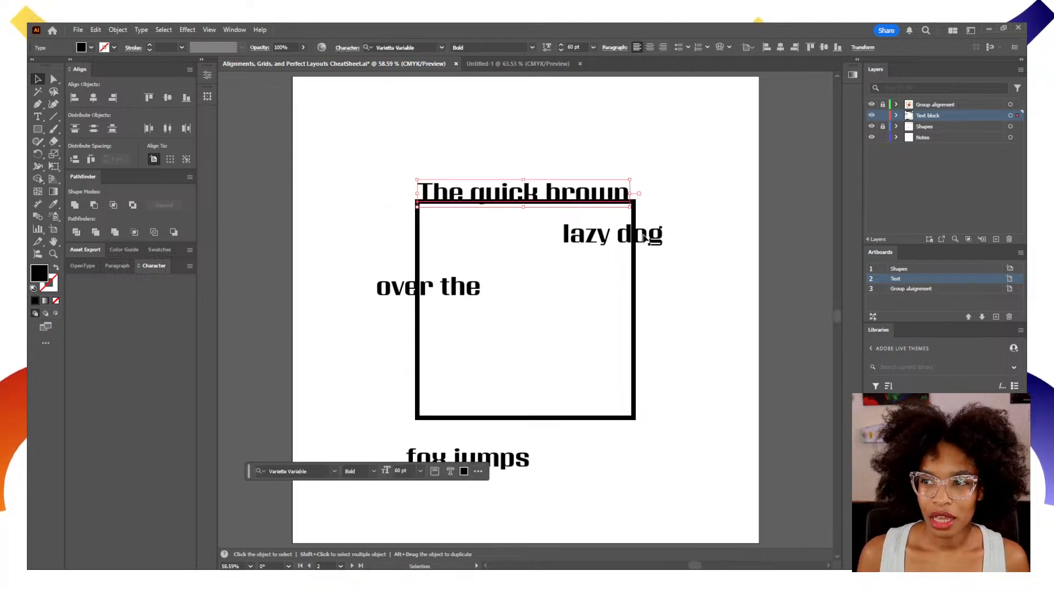
Snap the text "lazy dog" to the square's right edge and "fox jumps" to its bottom edge.
drag(621, 238, 691, 347)
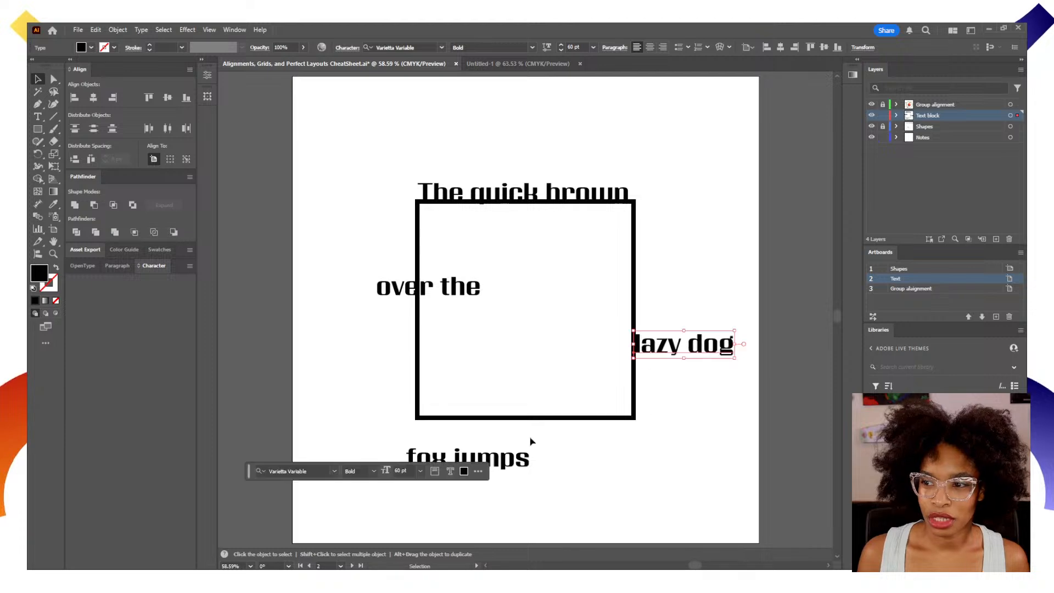
drag(504, 462, 552, 412)
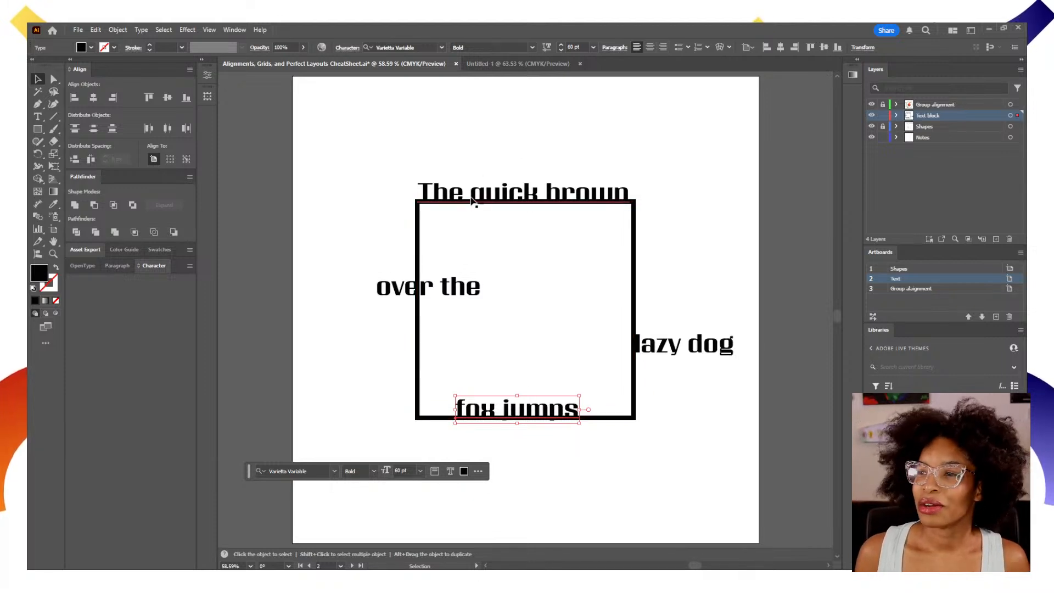
Place "fox jumps" on the inner bottom edge of the square and move "The quick brown" clear above the square.
mouse_move(564, 409)
mouse_down()
mouse_move(564, 390)
mouse_move(579, 410)
mouse_up()
drag(564, 412, 558, 407)
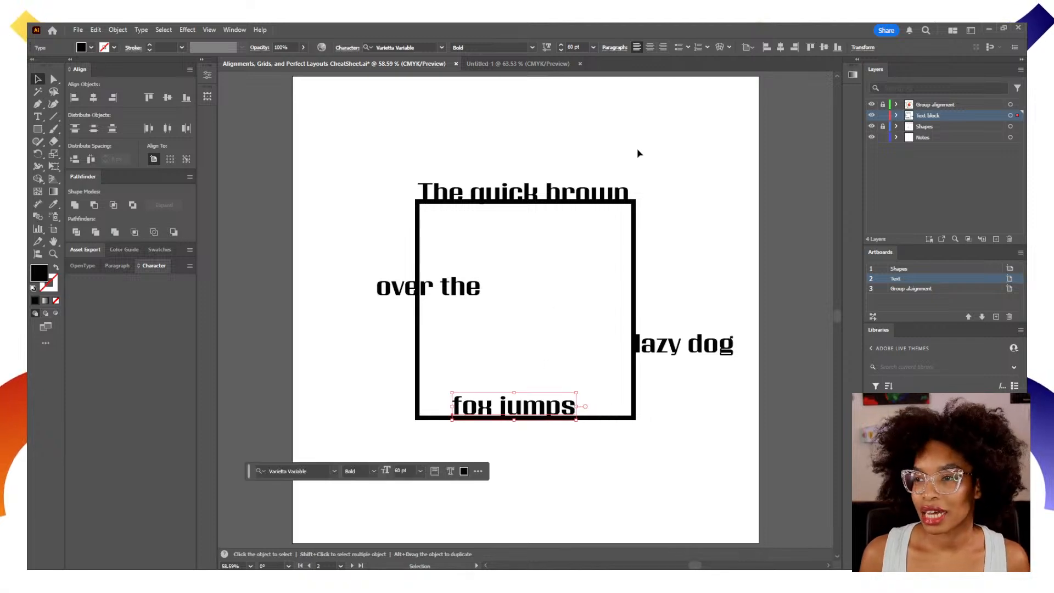
drag(563, 195, 556, 150)
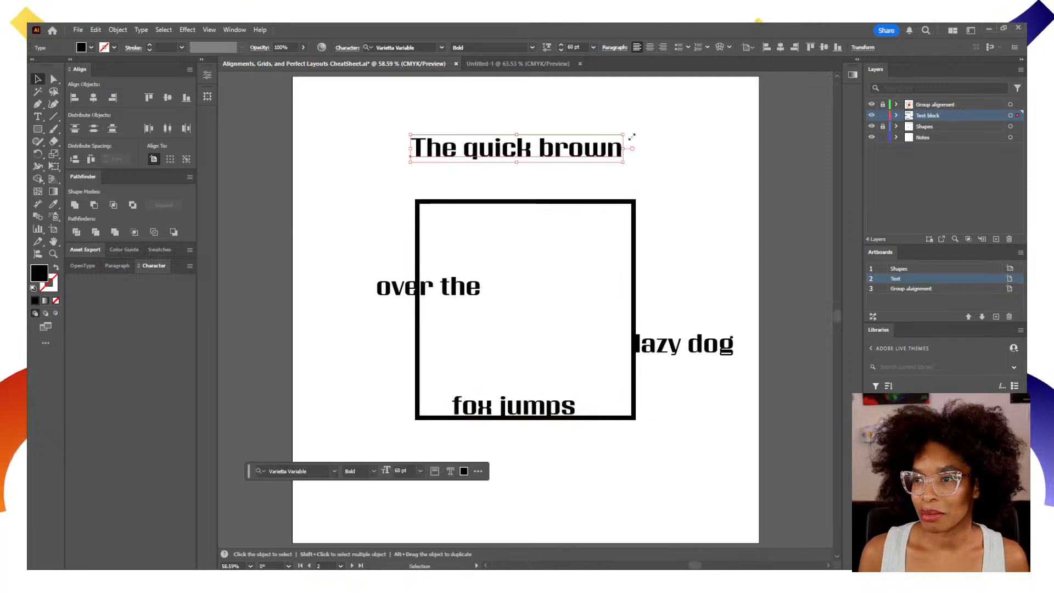
Align "The quick brown" to the square as key object, by top edges and by horizontal centers.
drag(689, 127, 590, 246)
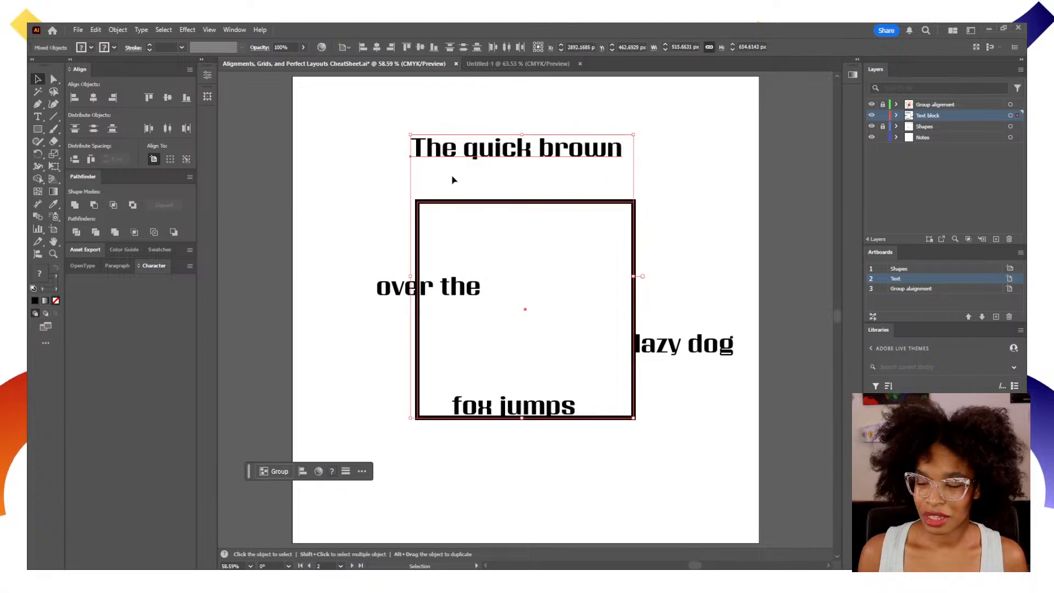
click(186, 159)
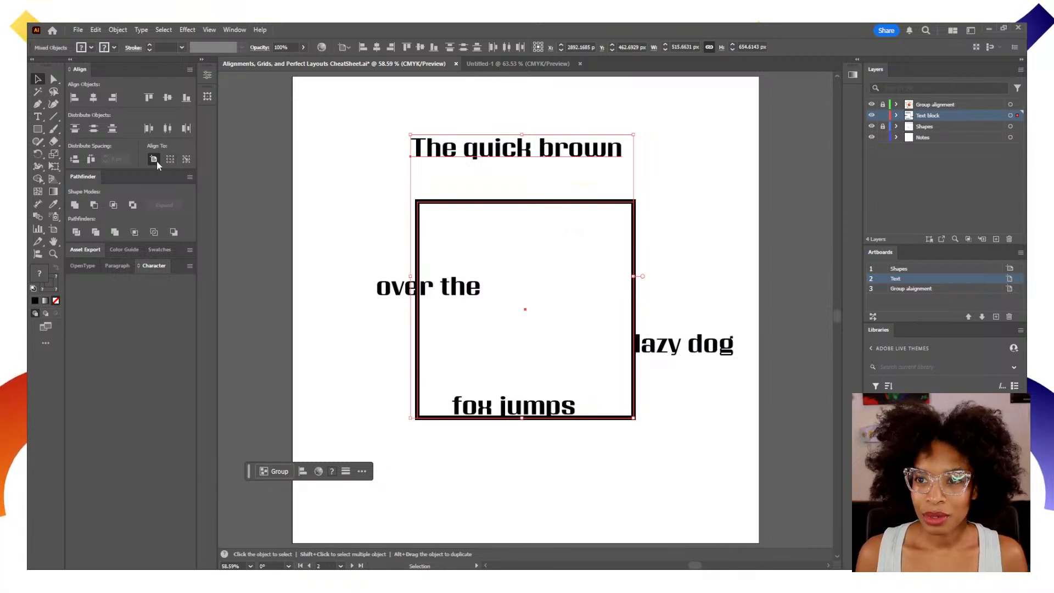
click(186, 160)
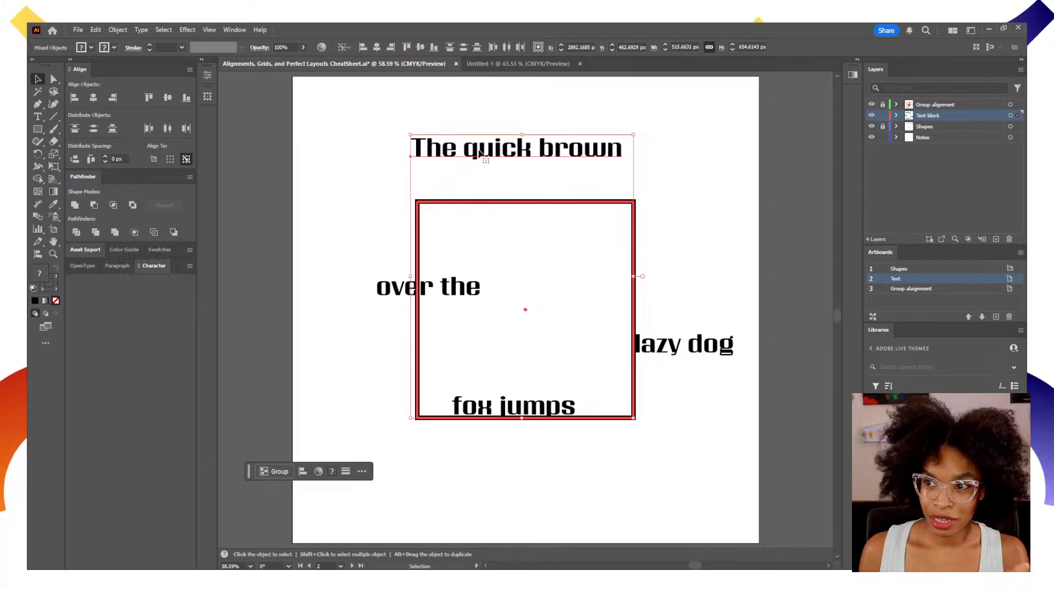
click(501, 204)
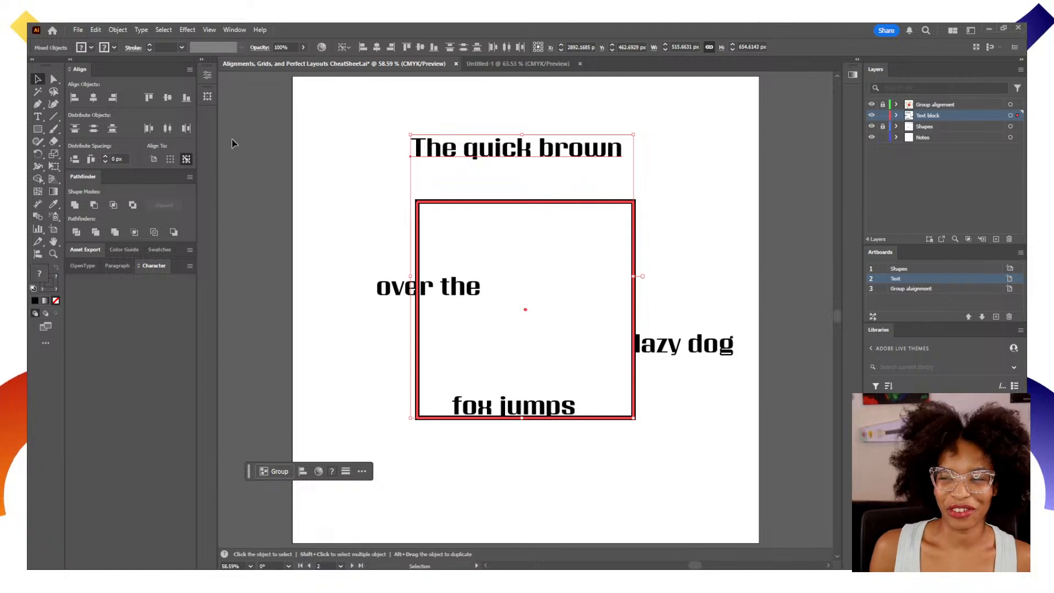
click(152, 103)
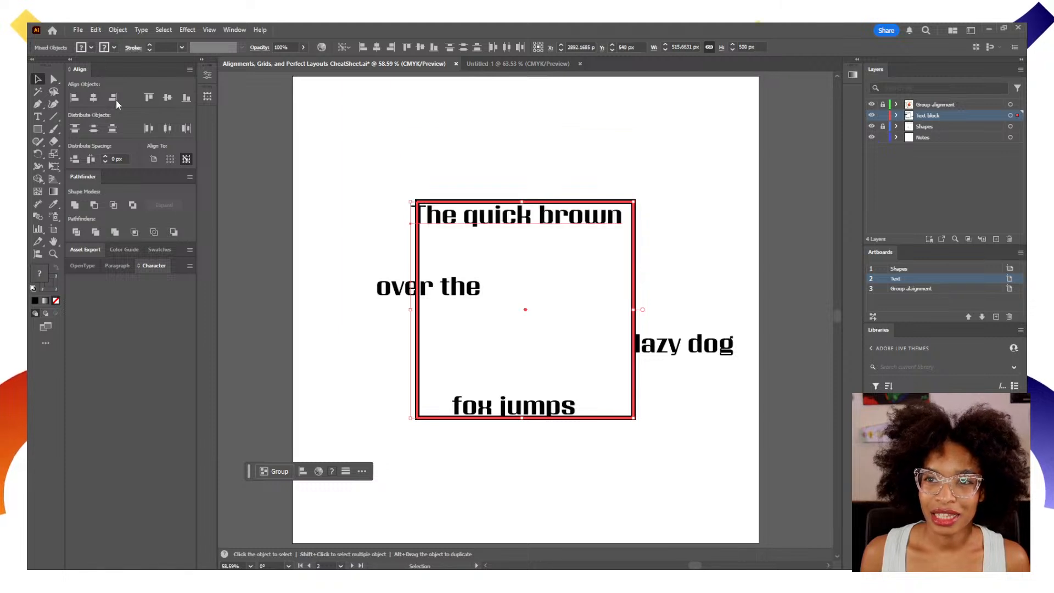
click(94, 97)
click(377, 195)
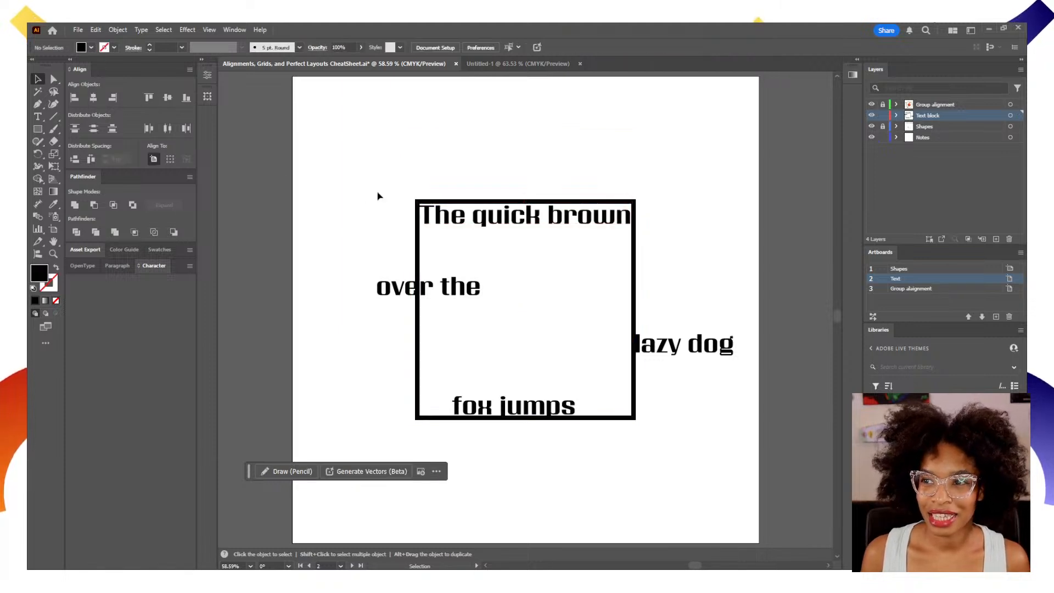
Rotate the text "lazy dog" by -90°.
click(683, 347)
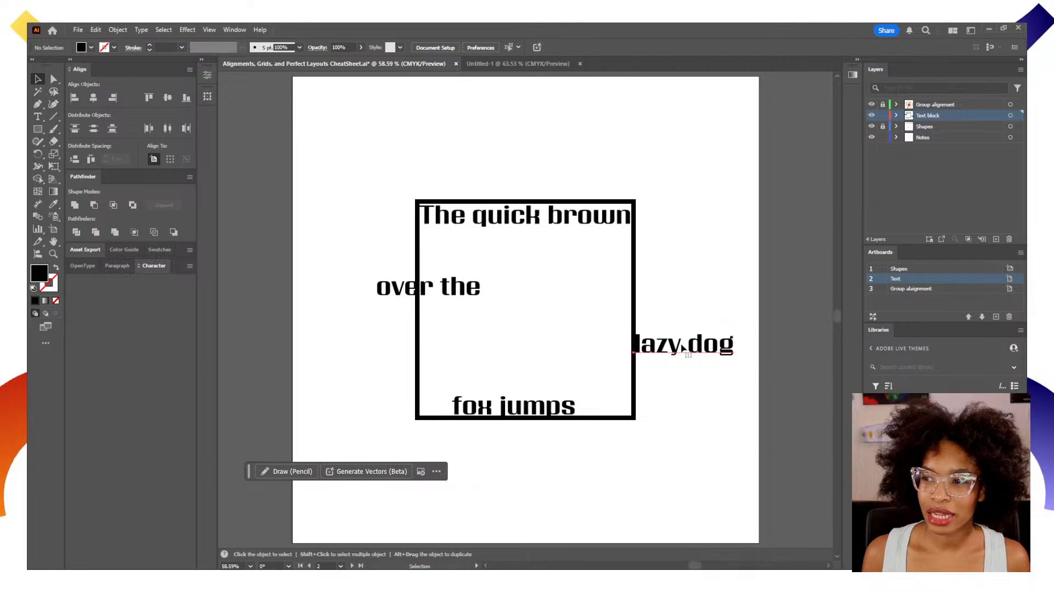
click(205, 65)
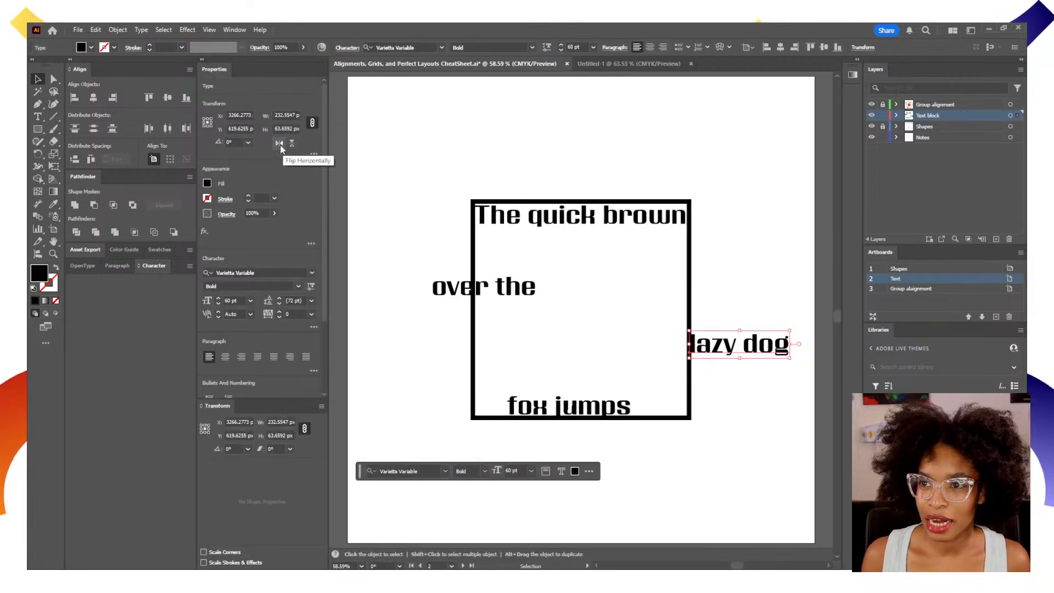
click(237, 142)
text(-90)
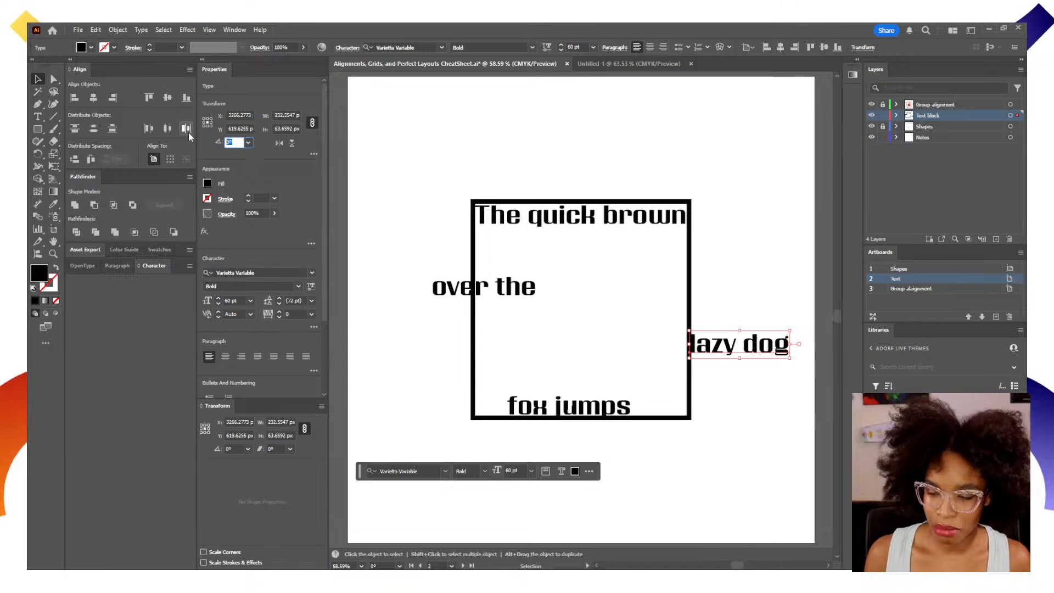
key(Return)
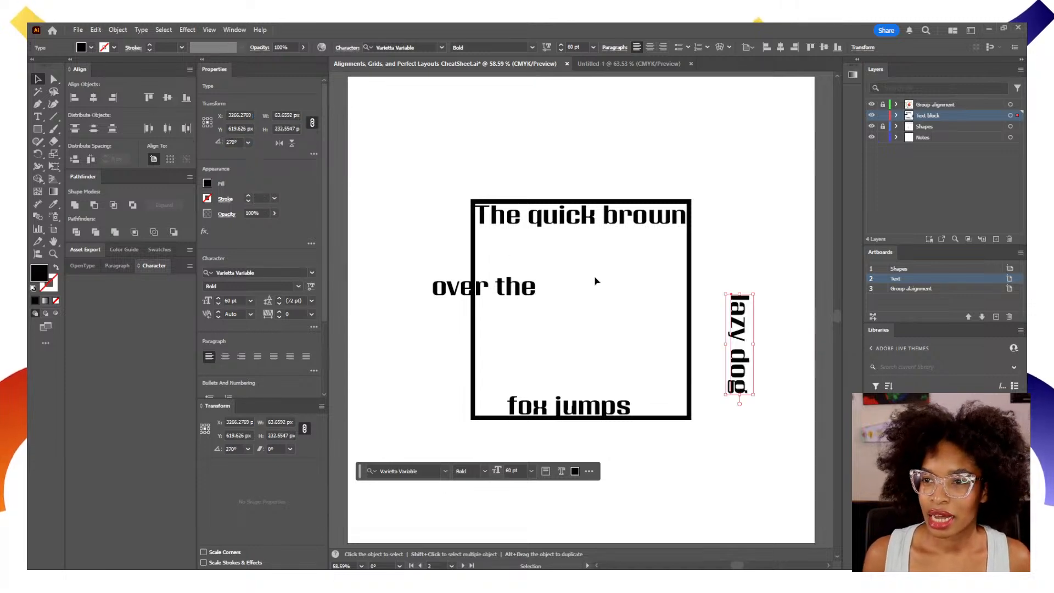
Align the rotated "lazy dog" to the square as key object, by right edges and by vertical centers.
drag(780, 305, 631, 362)
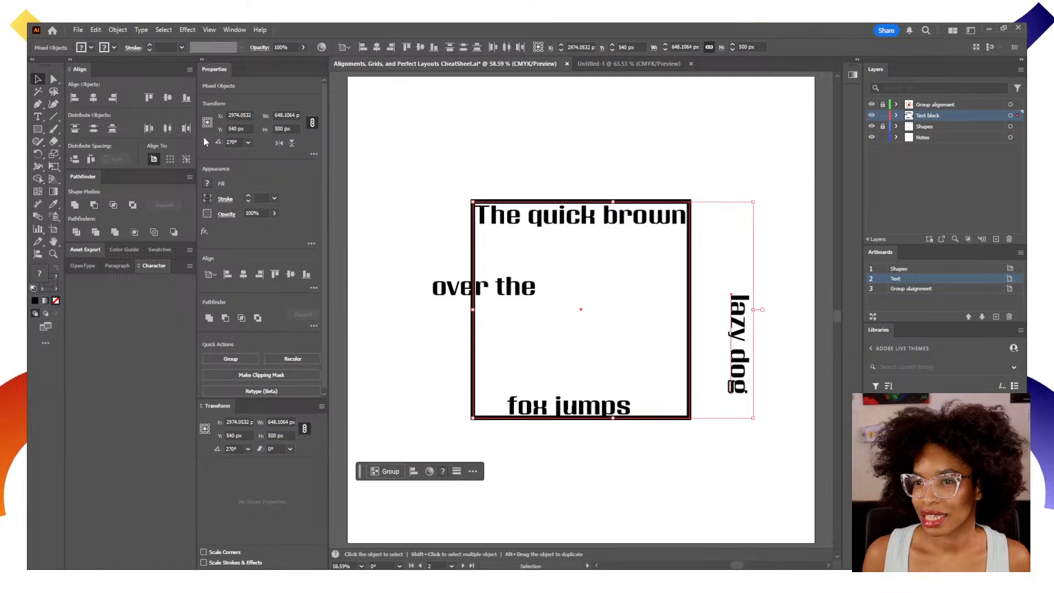
click(186, 160)
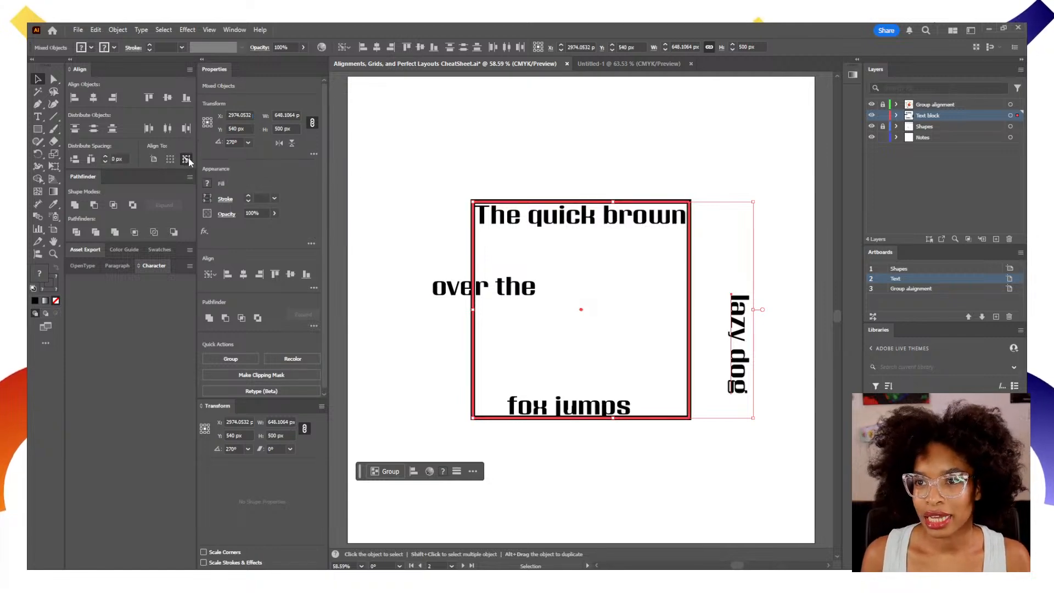
click(113, 98)
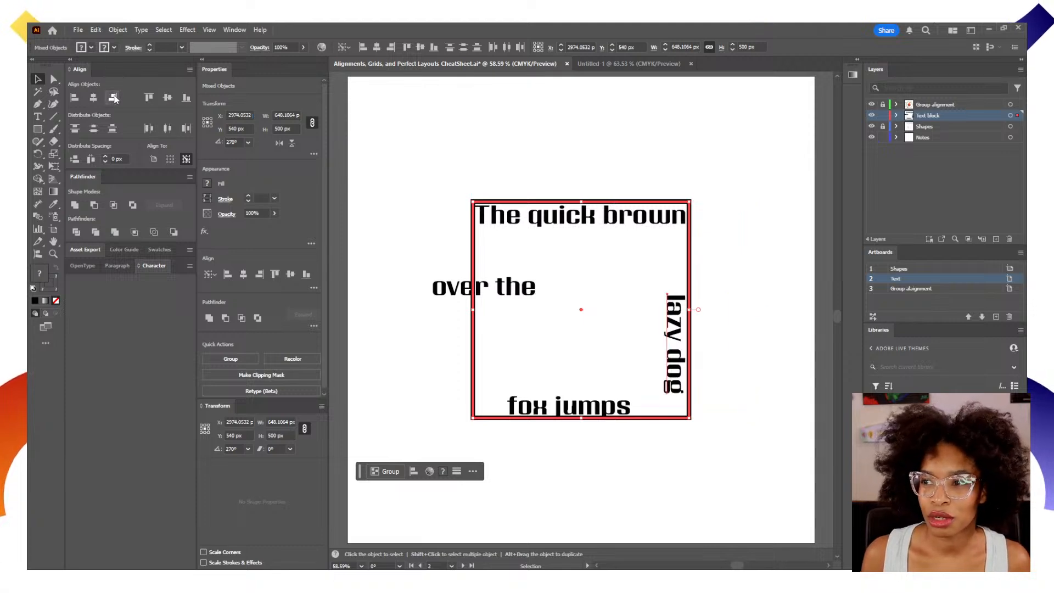
click(169, 99)
click(760, 385)
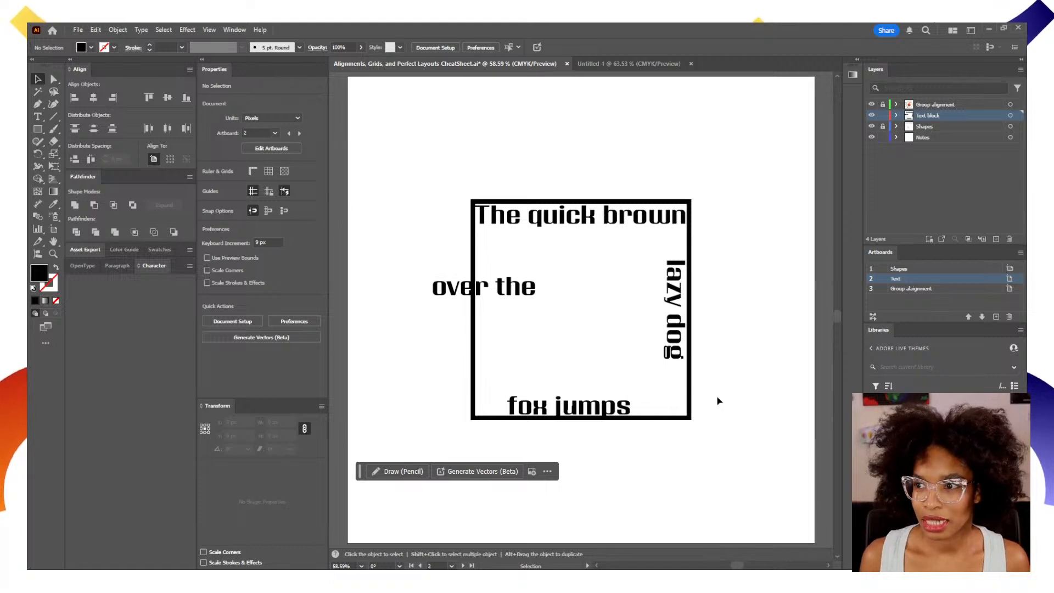
Go to the Group alignment artboard, lock the Text block layer and unlock the Group alignment layer.
key(space)
drag(723, 392, 482, 391)
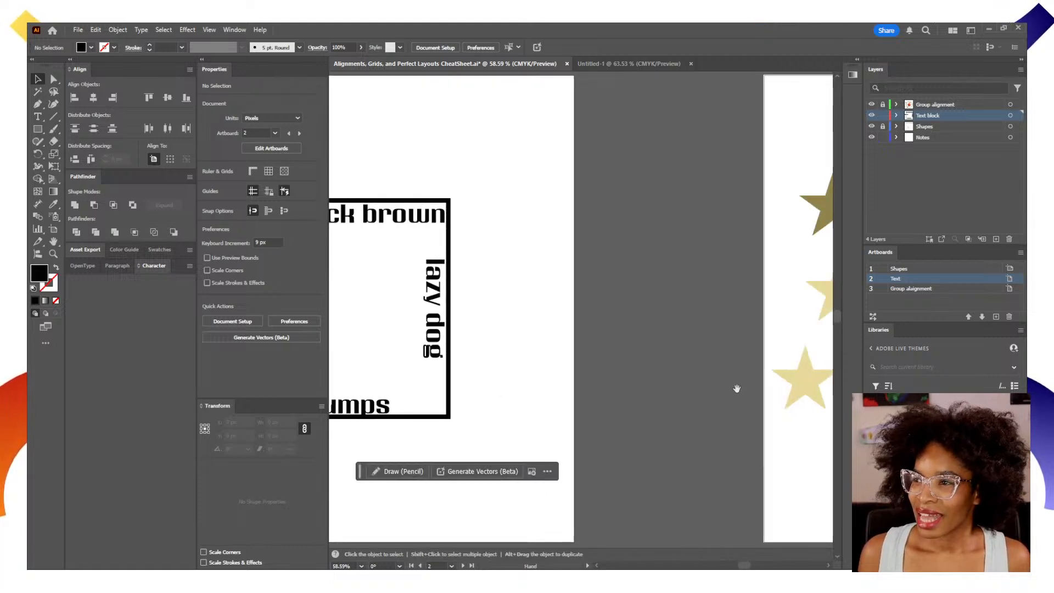
drag(776, 379, 462, 383)
drag(692, 387, 585, 381)
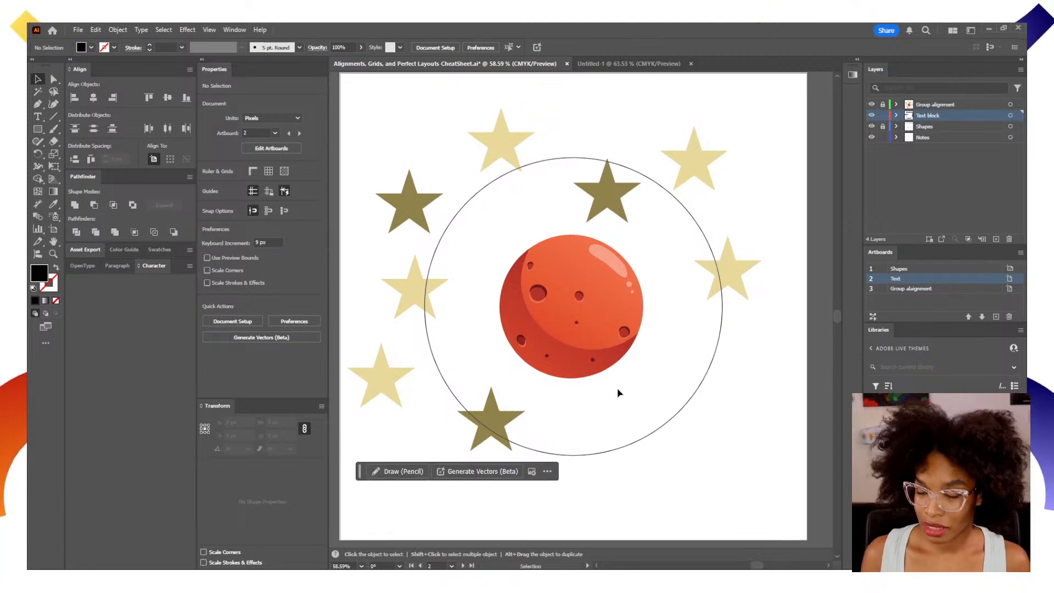
click(883, 115)
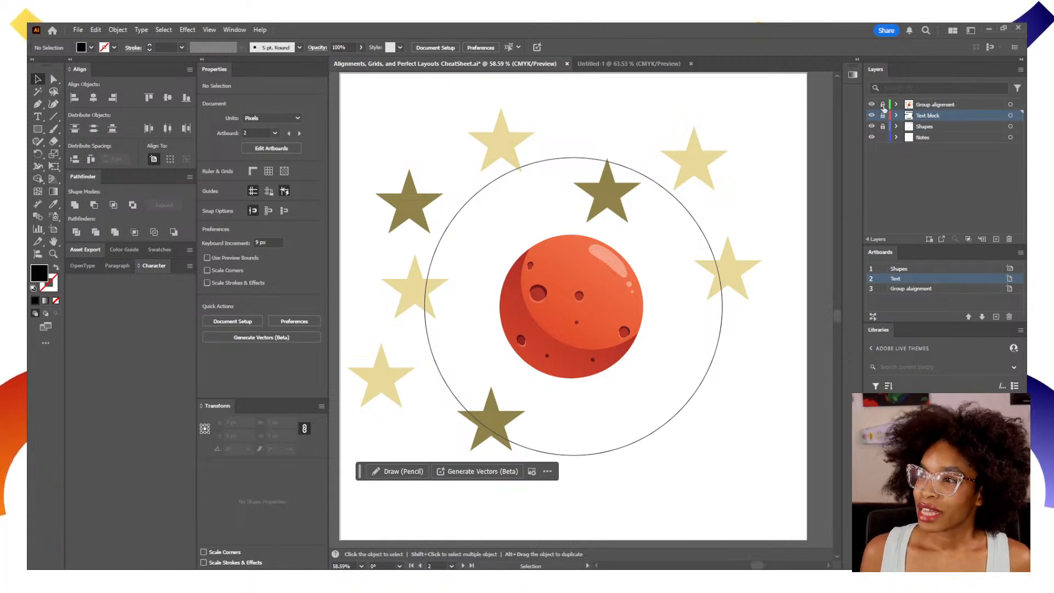
click(883, 104)
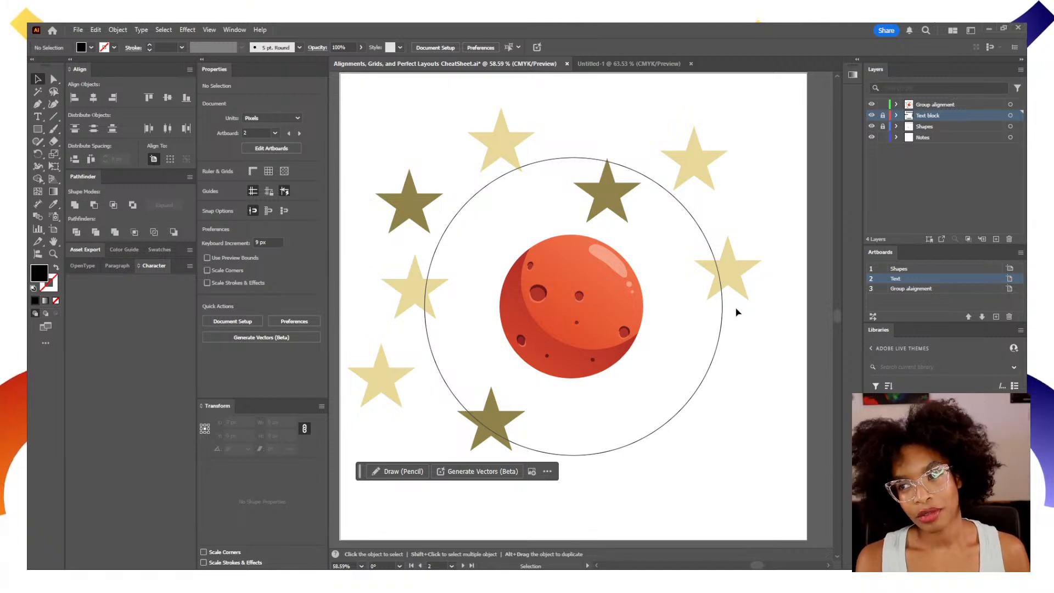
Move three stars on the right half of the artboard to roughly spread them around the circle.
drag(740, 280, 697, 426)
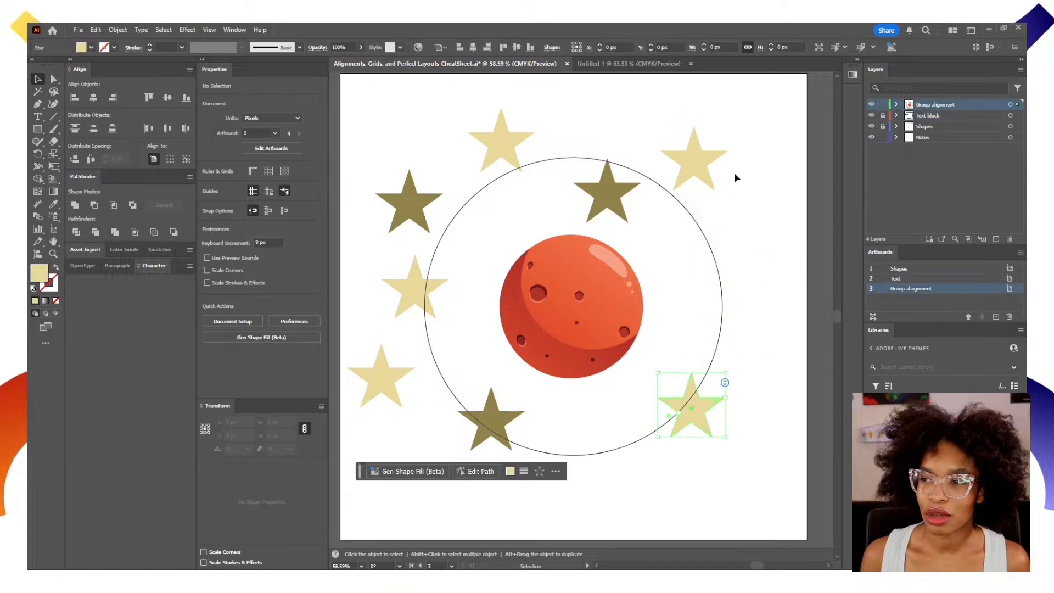
drag(694, 181, 717, 327)
drag(602, 196, 668, 166)
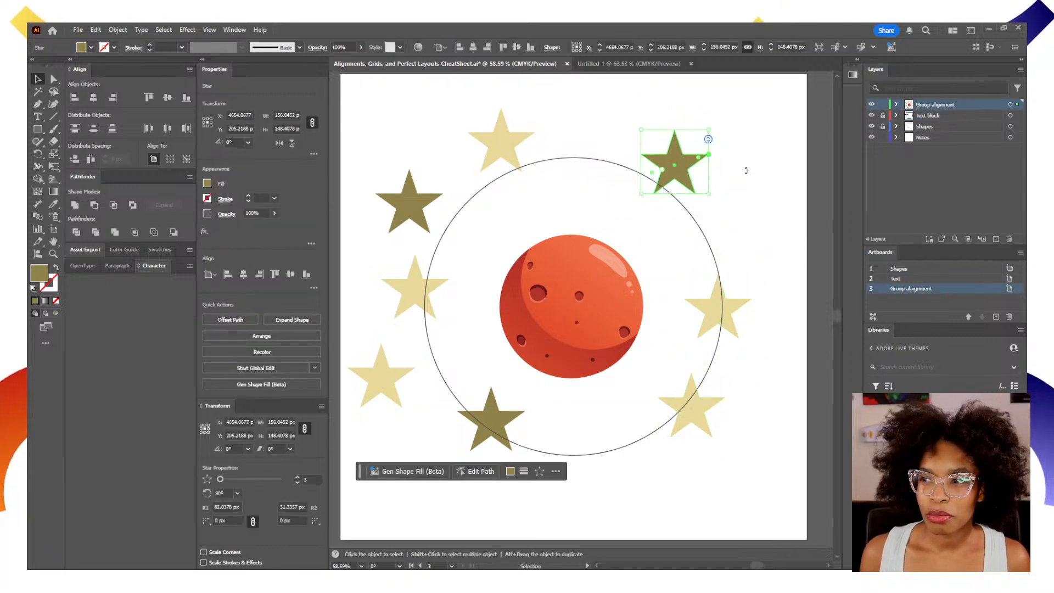
Select all eight stars in the Group alignment layer, without the ellipse and planet, and attach them to the circle with Objects on Path.
click(896, 105)
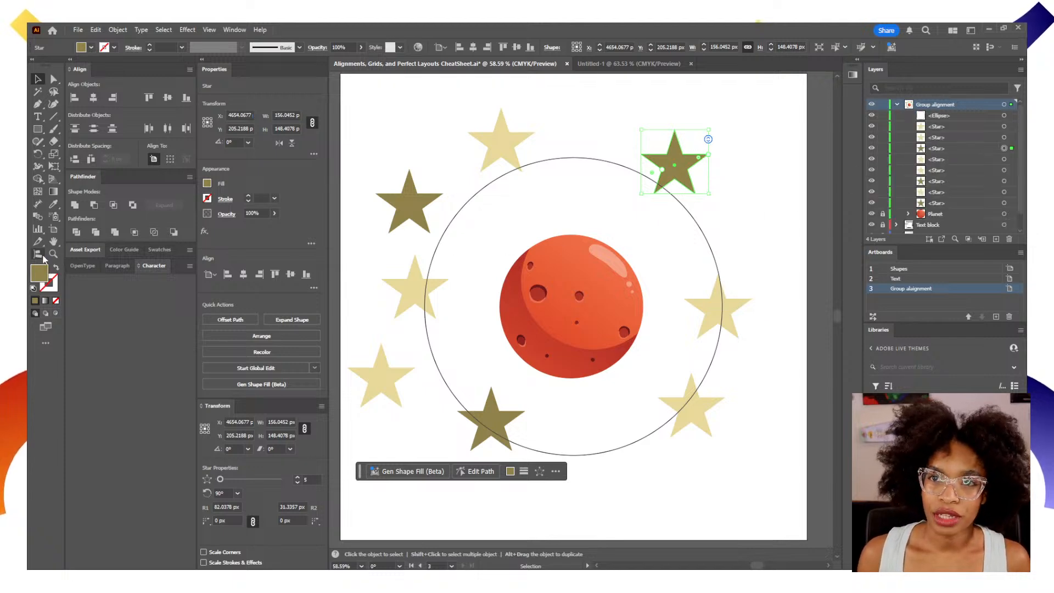
mouse_move(43, 258)
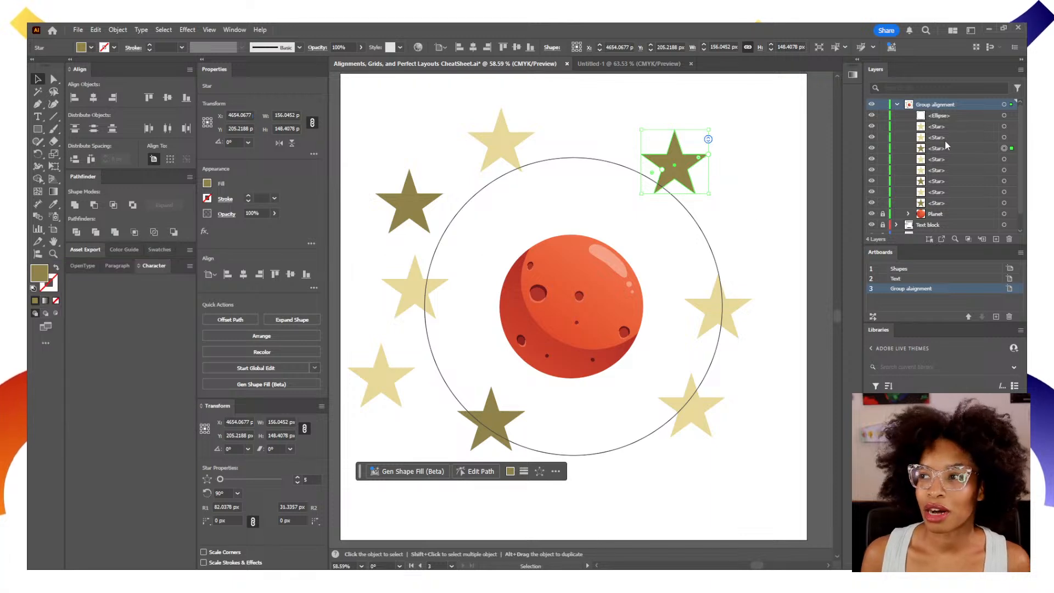
click(1004, 105)
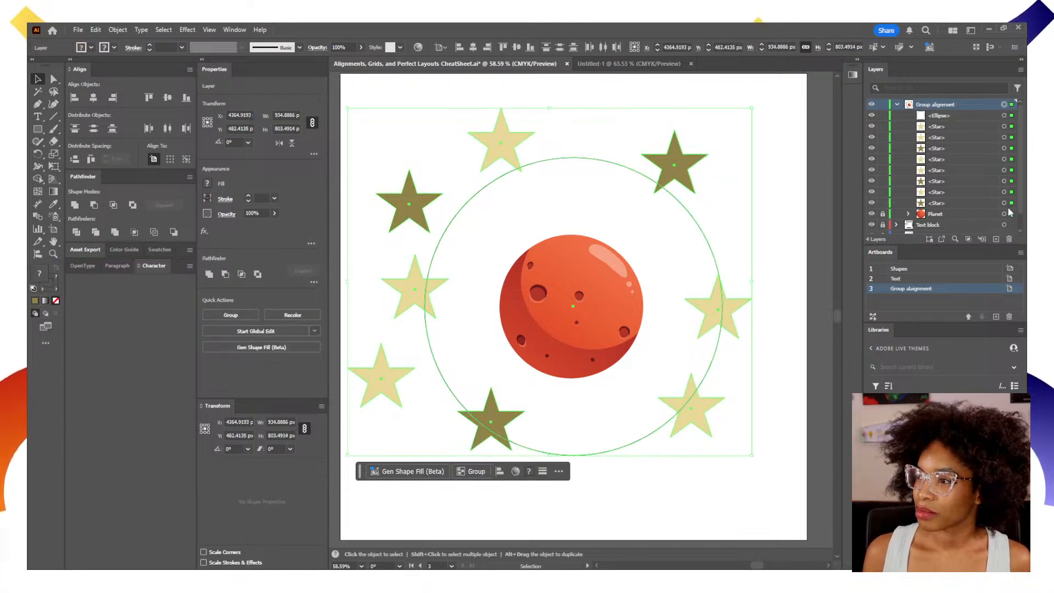
click(1004, 214)
click(1004, 203)
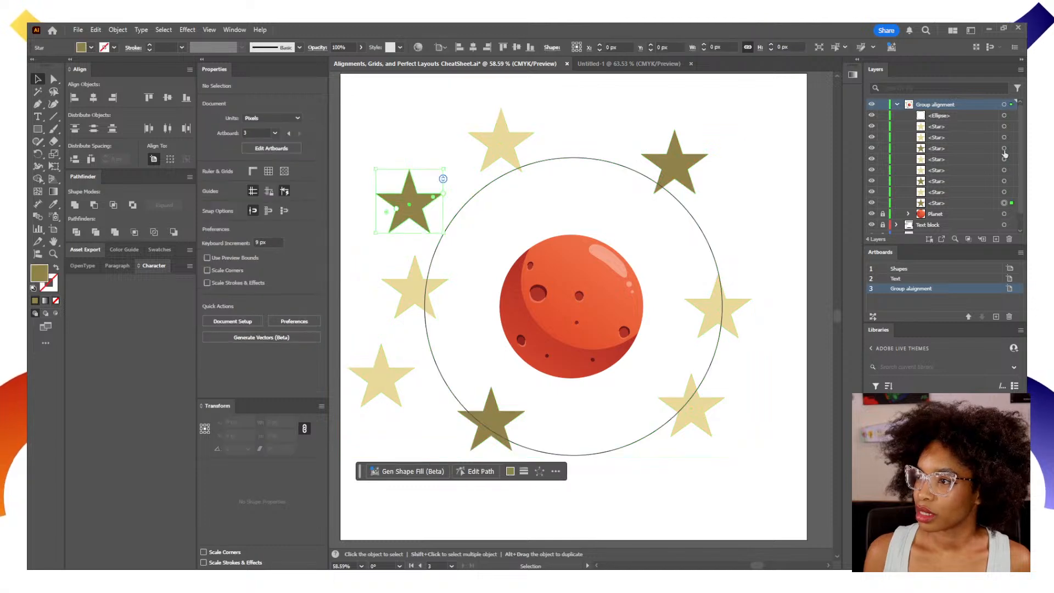
shift+click(1005, 127)
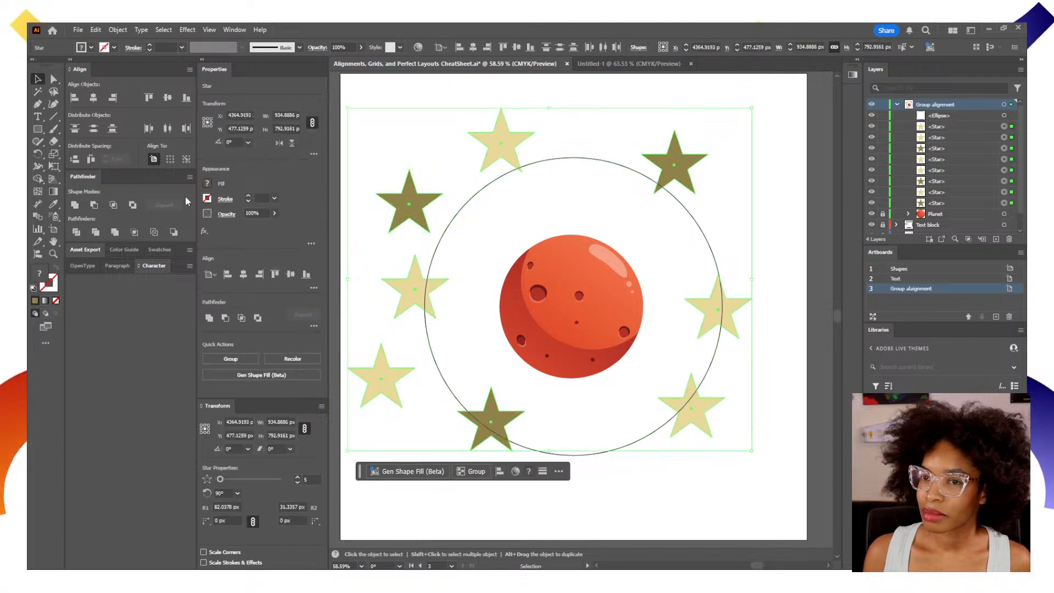
click(39, 253)
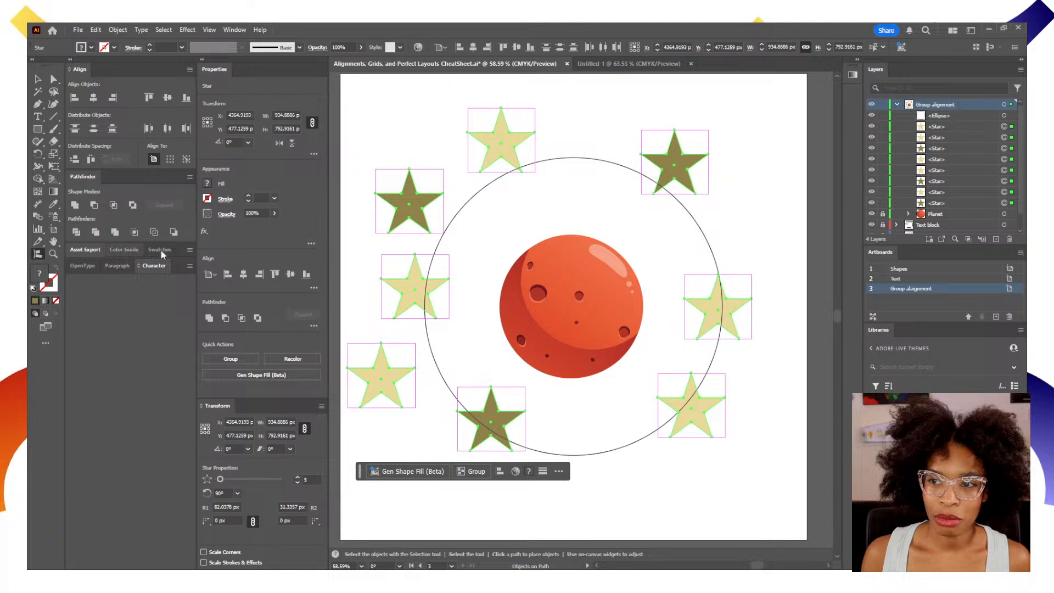
click(454, 224)
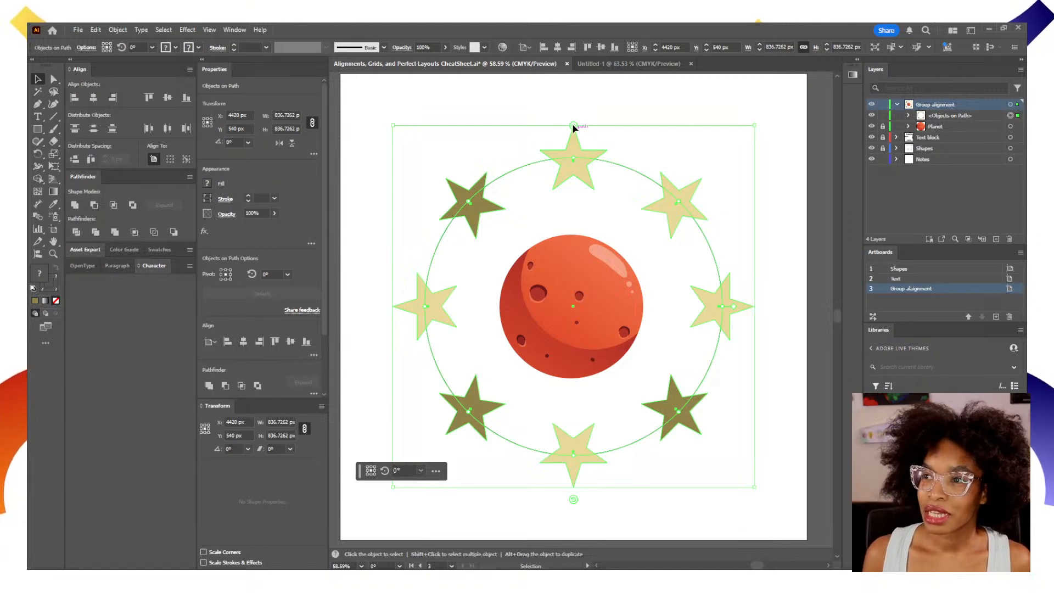
Rotate the stars on the circular path to 192.871° and reorder them so the three dark stars sit together along the bottom.
drag(572, 127, 613, 195)
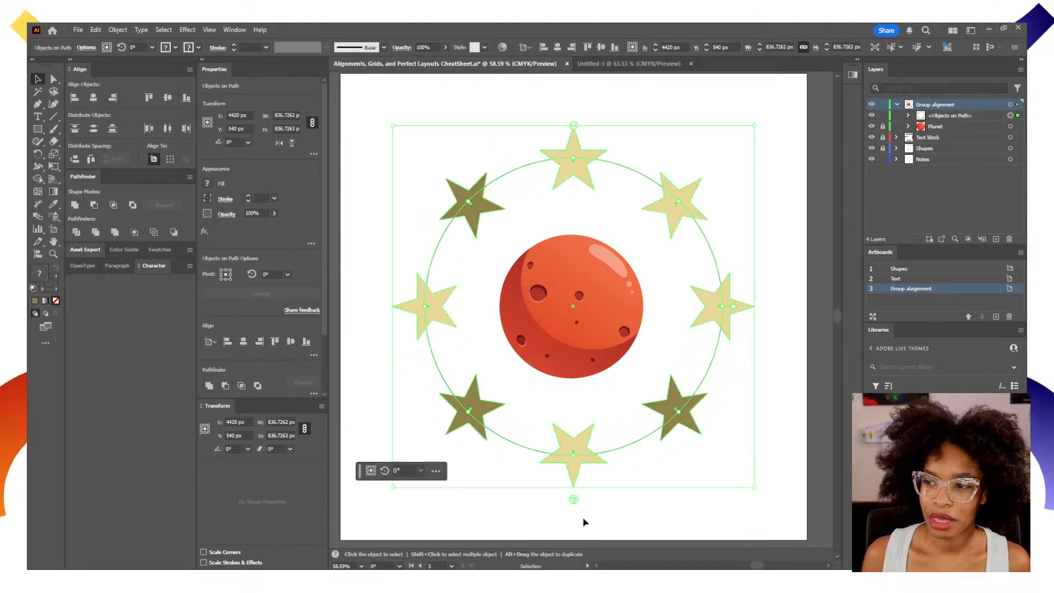
drag(573, 499, 571, 466)
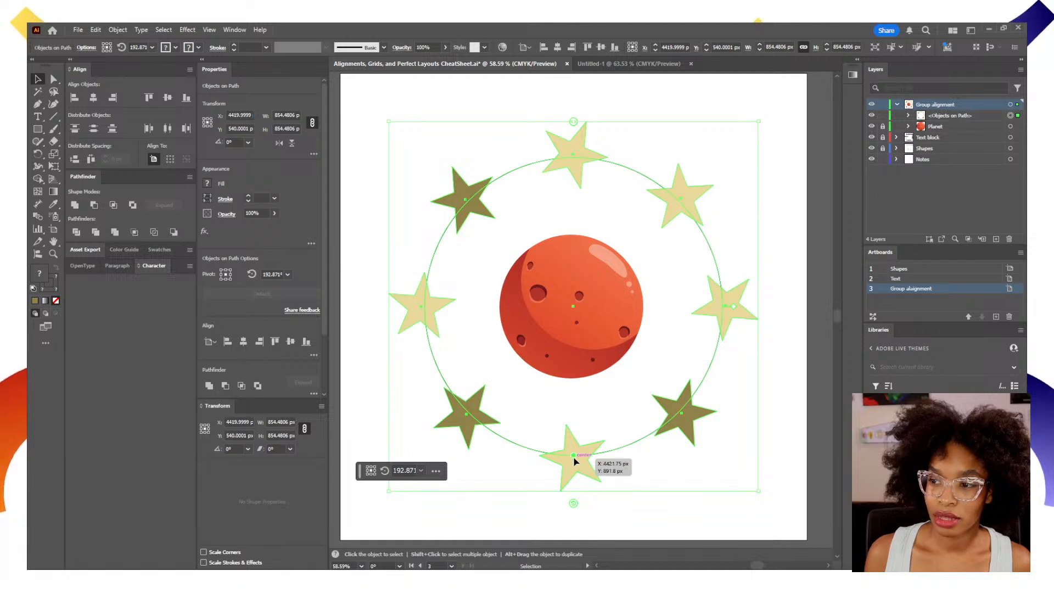
click(574, 458)
drag(574, 458, 465, 198)
drag(470, 413, 432, 274)
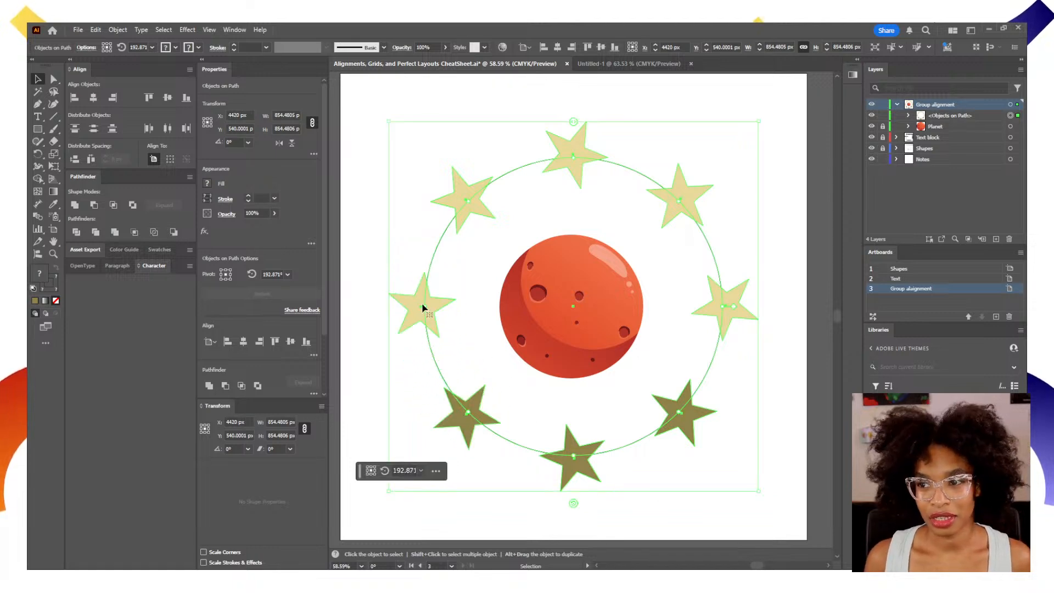
Detach the leftmost star from the circular path and move it to the lower-left corner of the artboard.
click(425, 312)
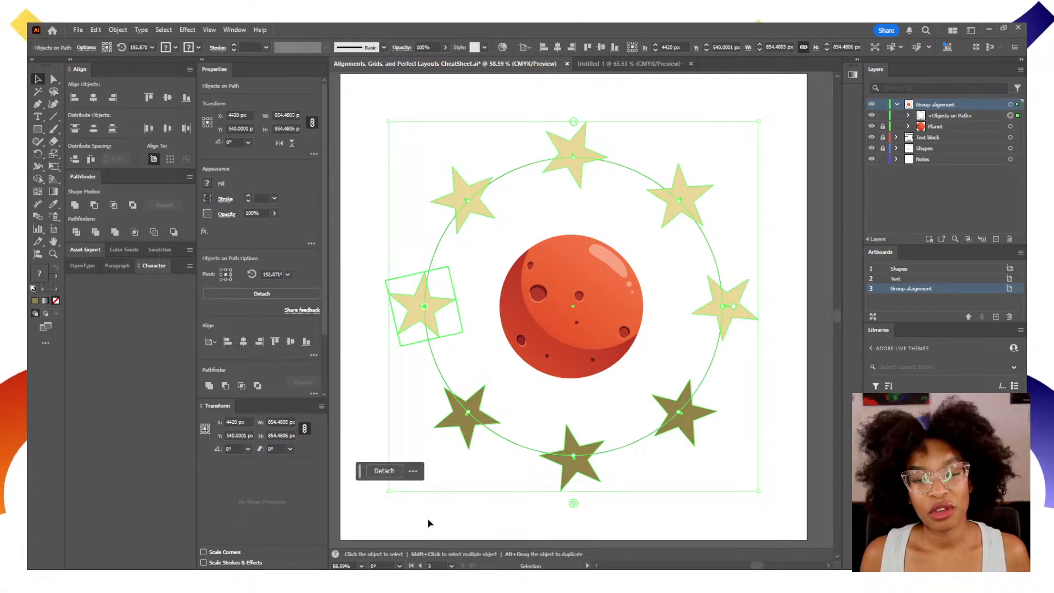
click(384, 470)
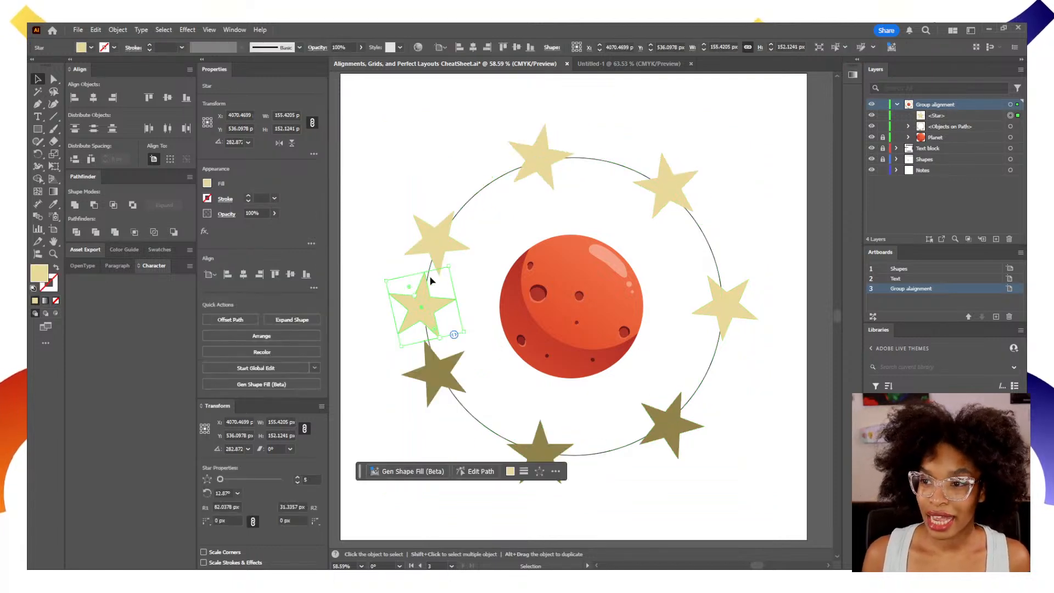
drag(422, 304, 377, 497)
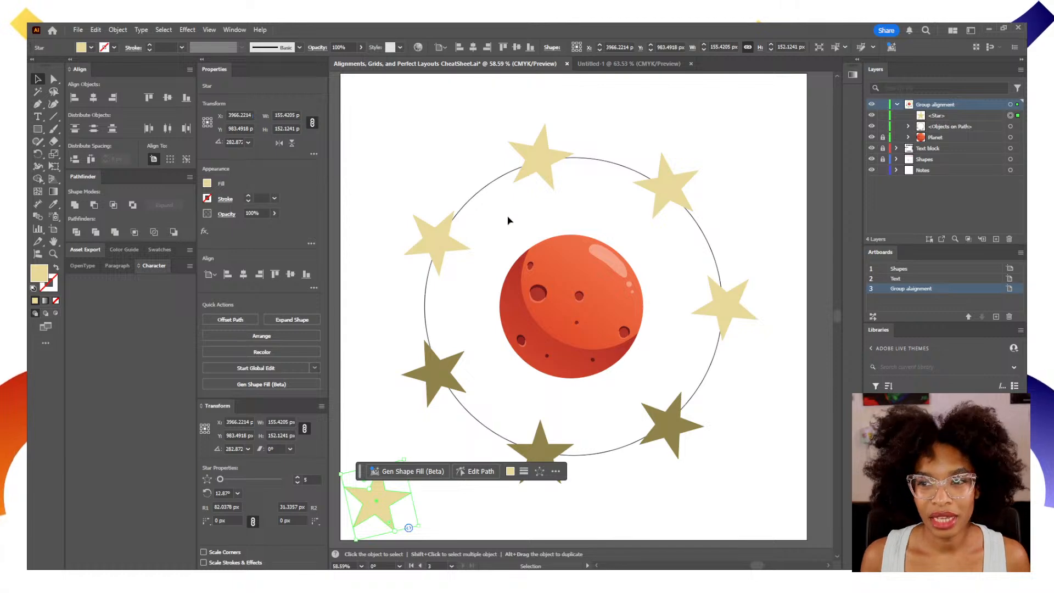
Try reshaping the circular path of stars by swinging its top anchor's direction handle inward toward the planet with Direct Selection.
click(456, 387)
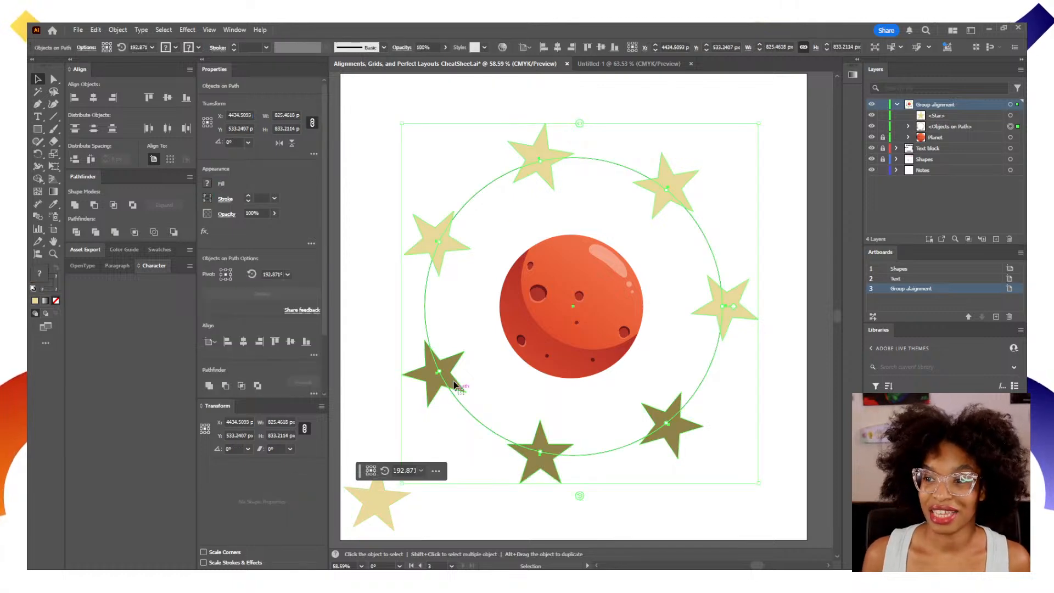
key(a)
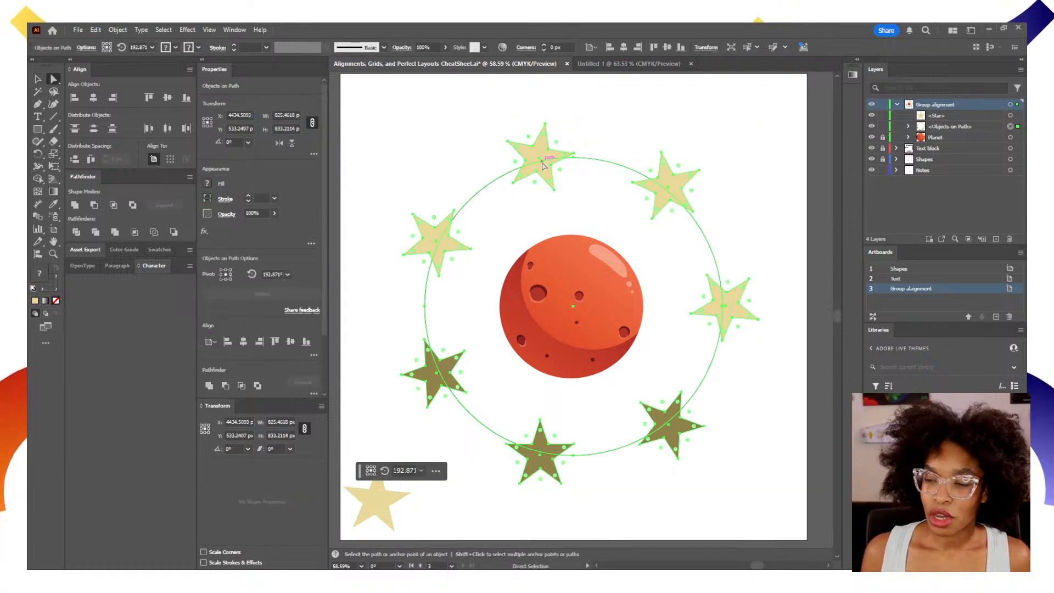
click(617, 166)
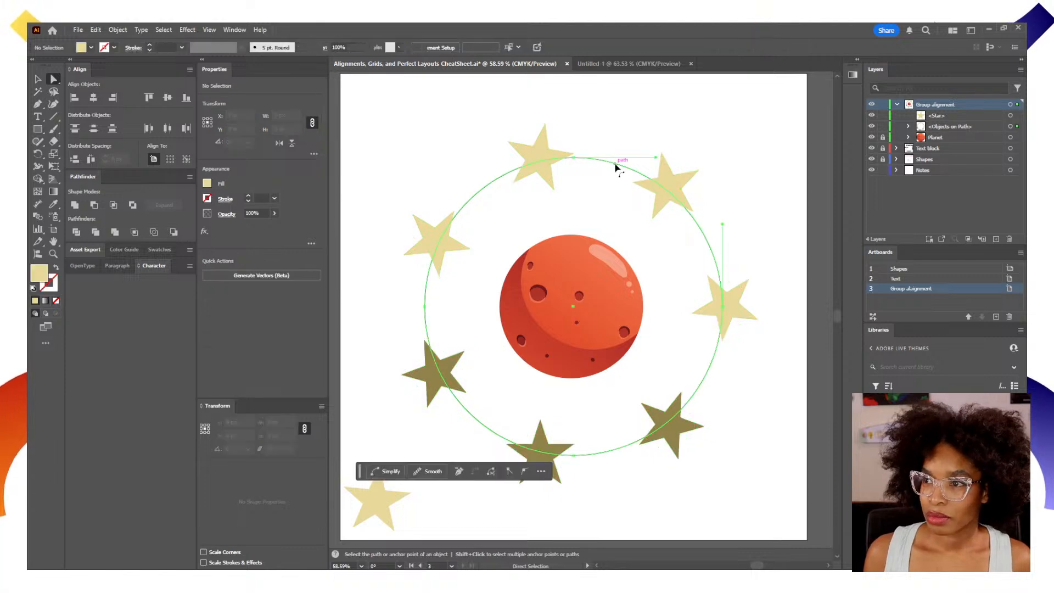
drag(656, 158, 594, 209)
drag(574, 159, 619, 158)
key(ctrl+z)
click(576, 159)
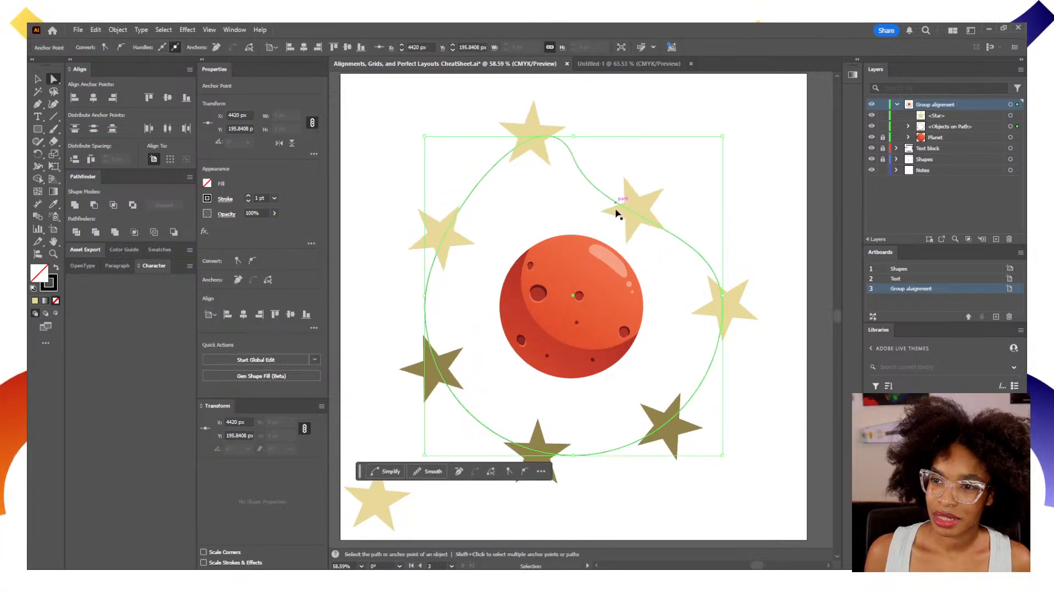
click(616, 213)
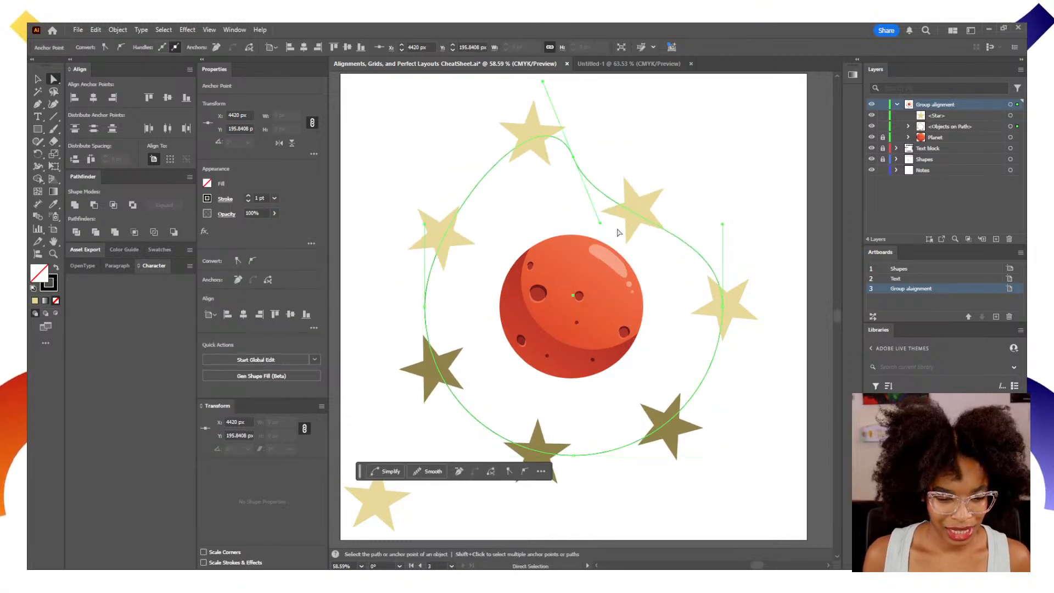
Undo the reshaping of the circular path and select the detached star in the artboard's lower-left corner.
key(ctrl+z)
key(ctrl+z)
key(ctrl+z)
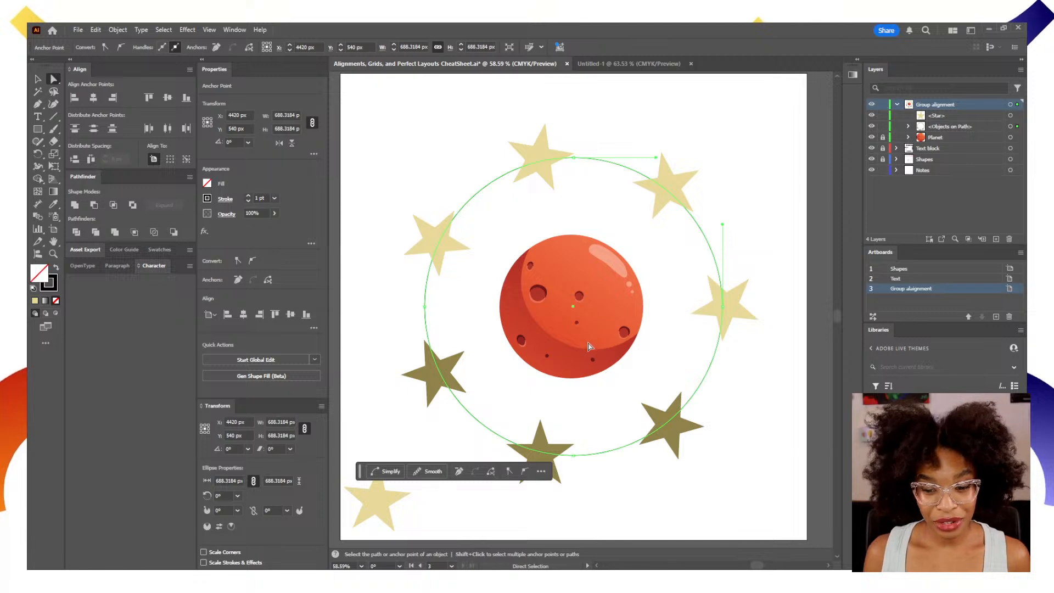
click(374, 505)
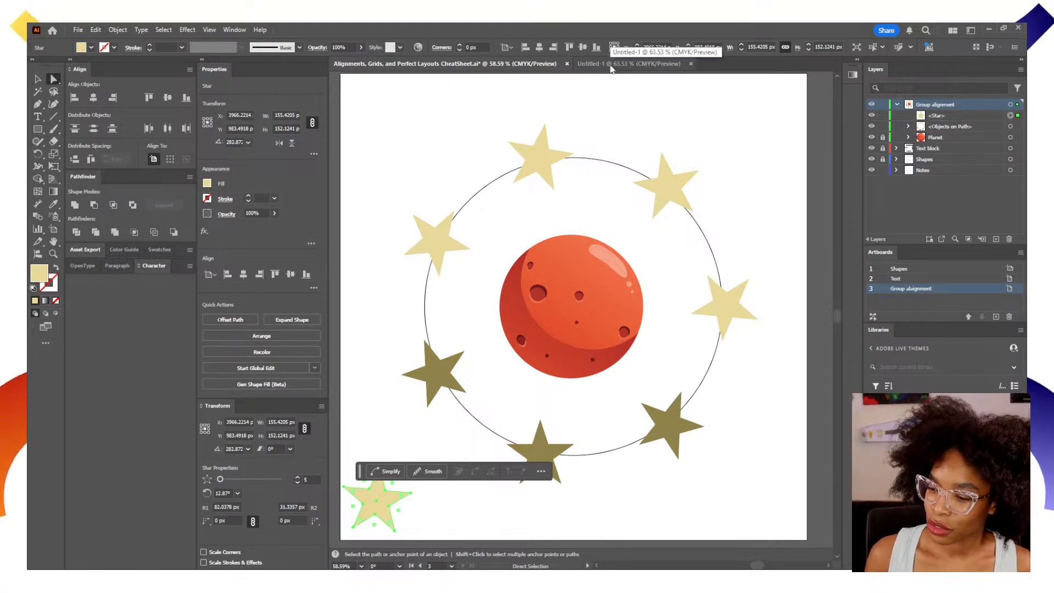
Switch to the Untitled-1 document, show the rulers, and place one horizontal and one vertical guide near the middle of the artboard.
click(612, 65)
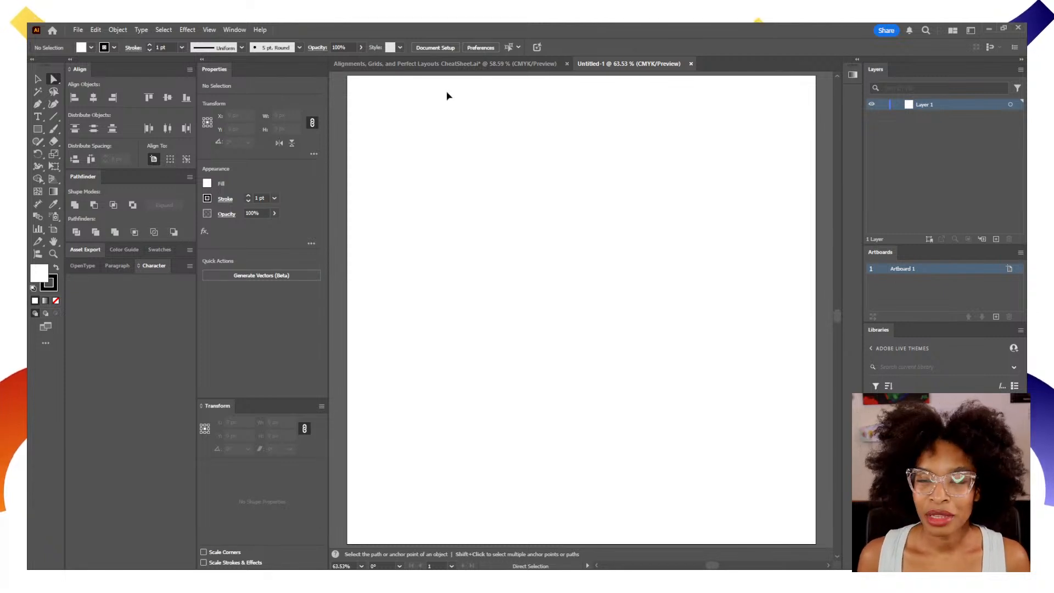
key(ctrl+r)
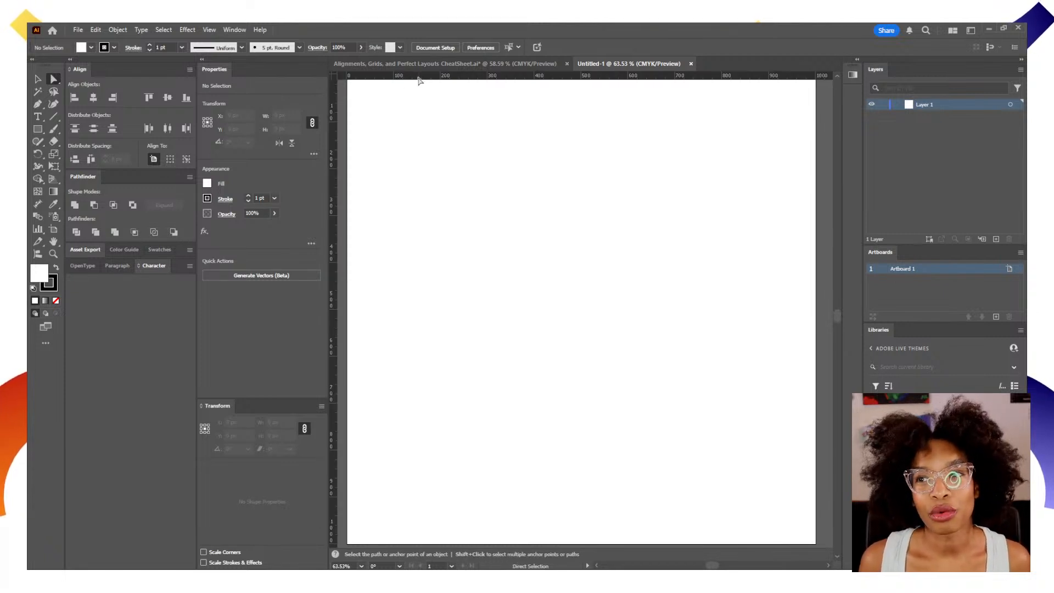
drag(416, 79, 418, 333)
drag(333, 337, 586, 330)
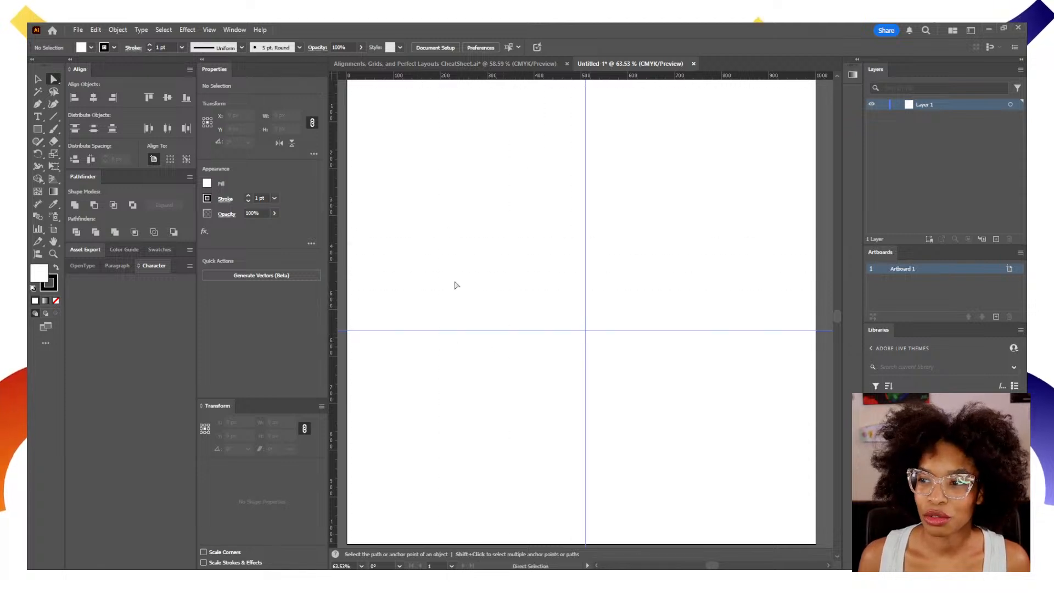
Clear all guides from the blank artboard.
click(209, 30)
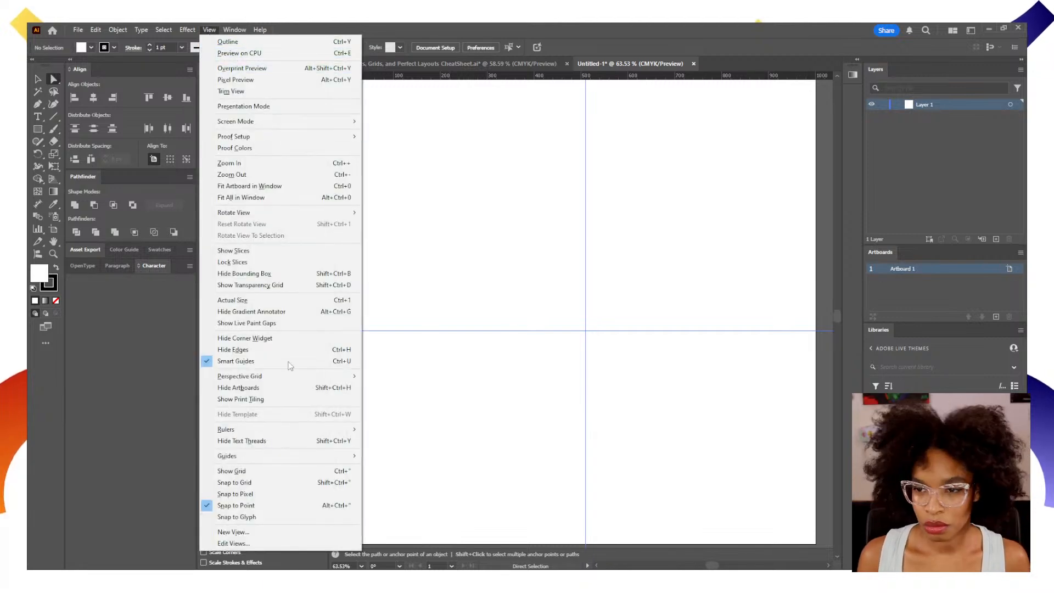
mouse_move(345, 457)
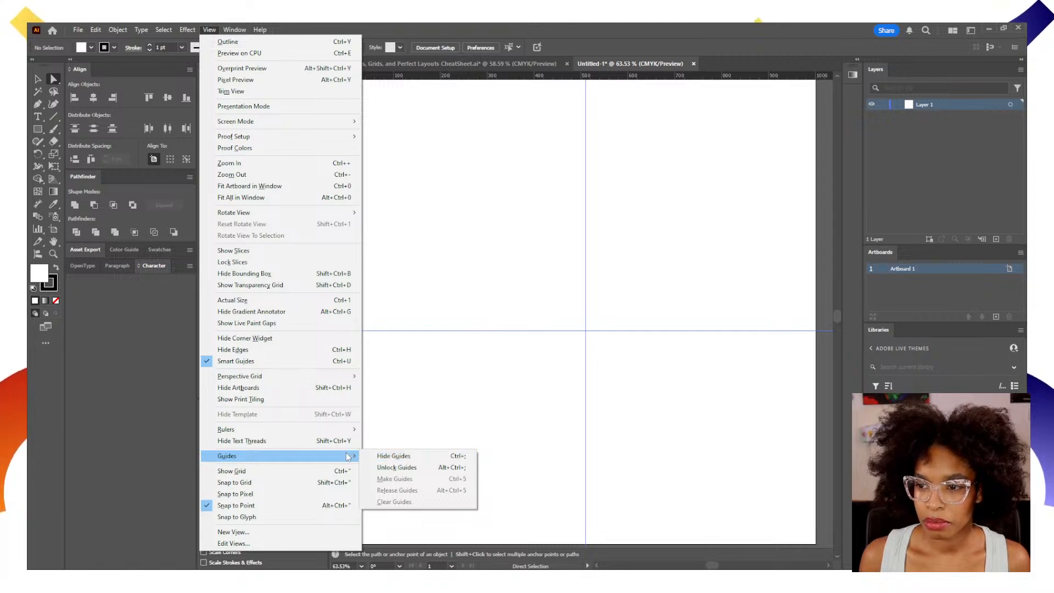
click(511, 335)
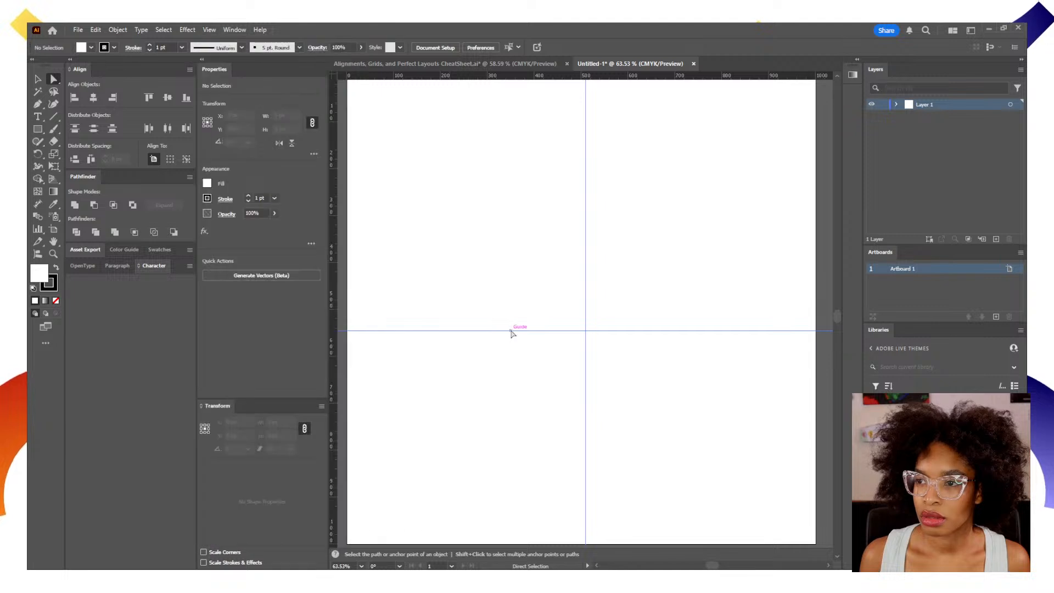
click(208, 30)
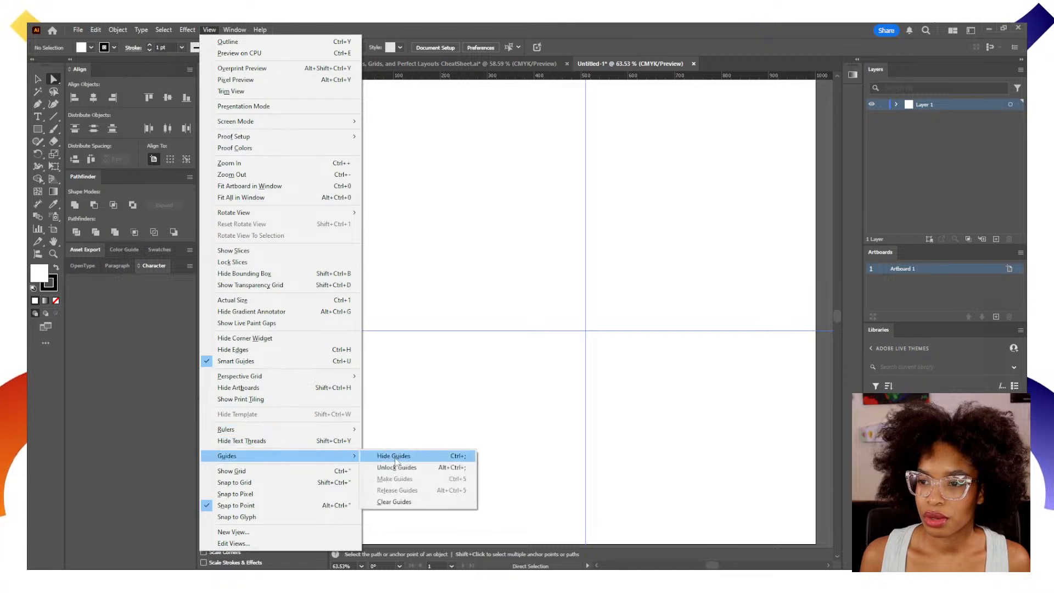
click(401, 502)
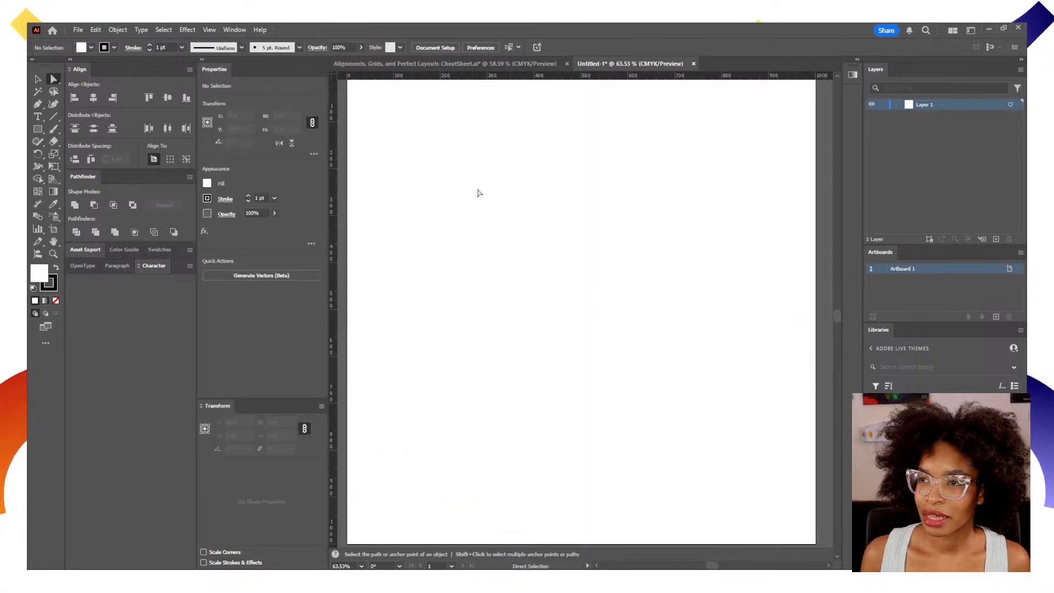
Show the document grid and turn on Snap to Grid.
click(210, 30)
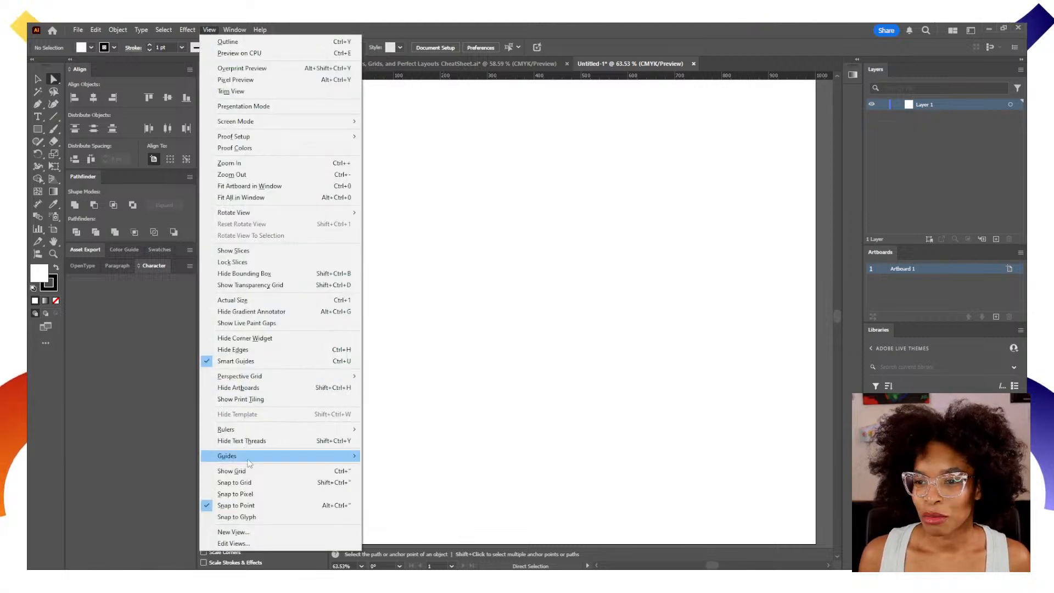
click(264, 473)
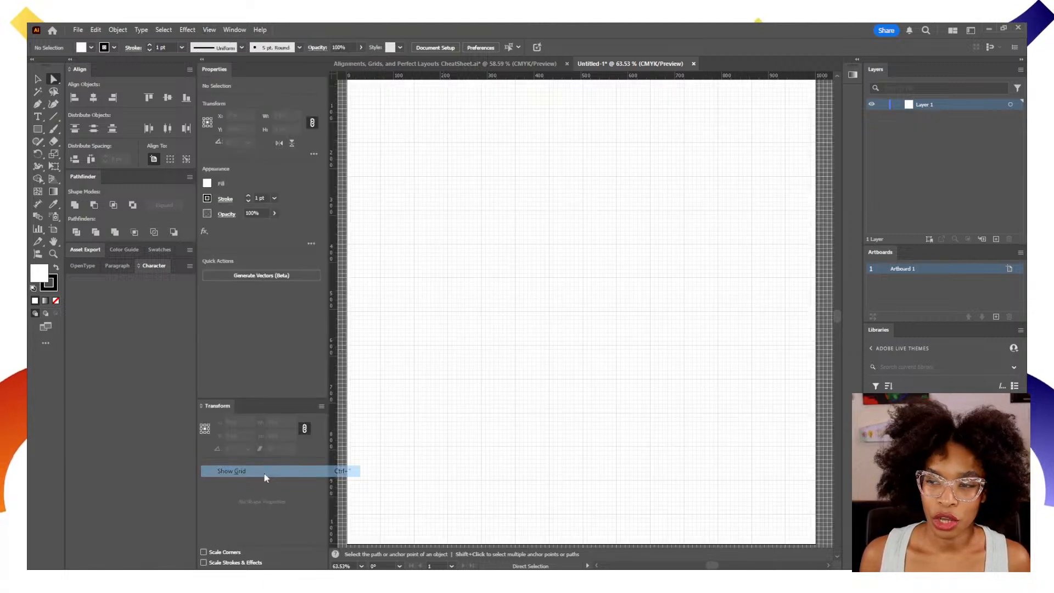
key(z)
drag(525, 403, 651, 368)
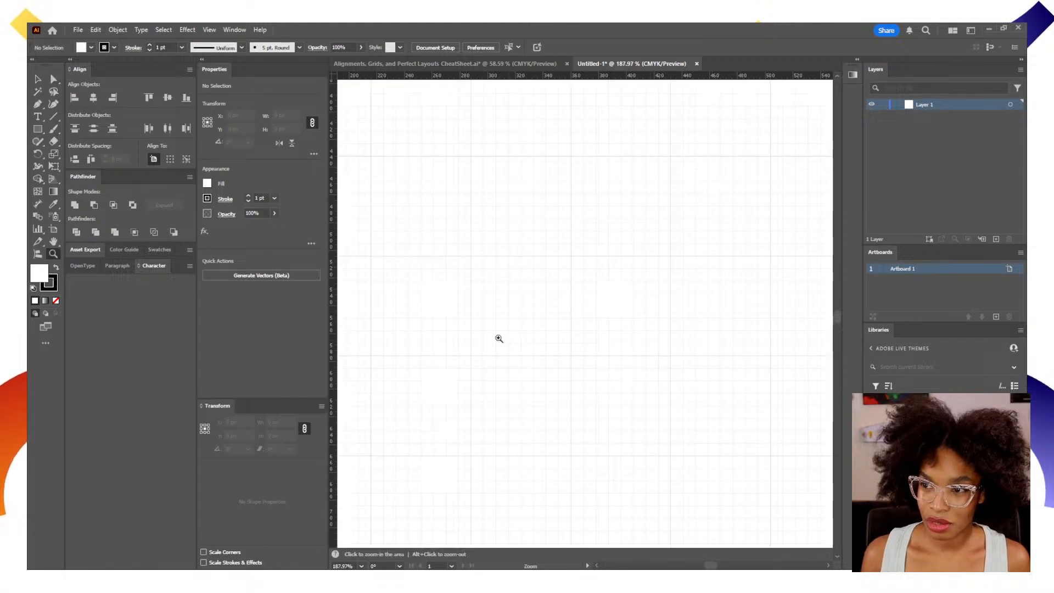
drag(499, 338, 555, 353)
click(209, 30)
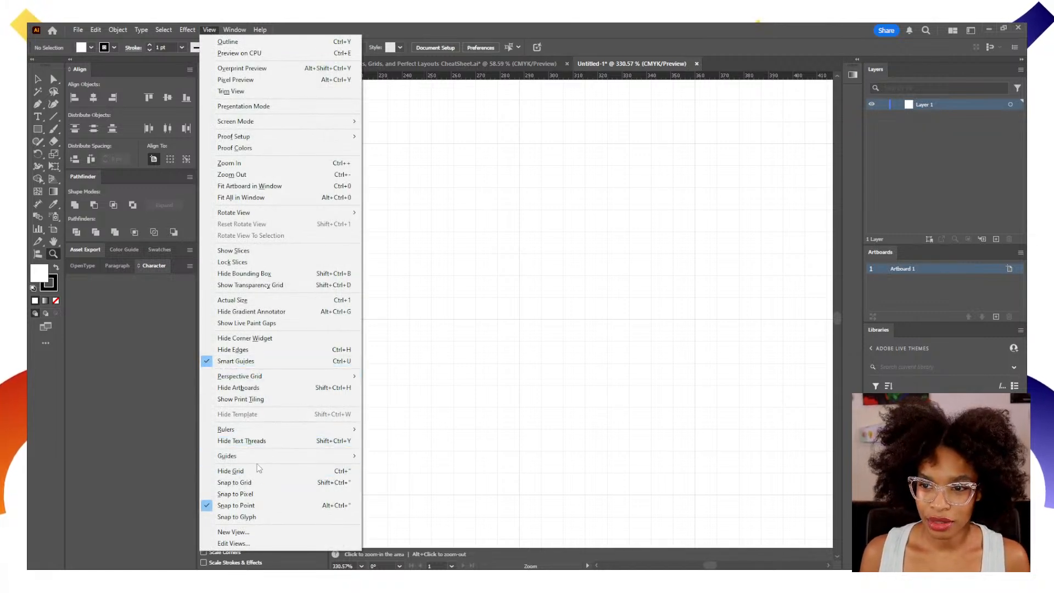
click(258, 484)
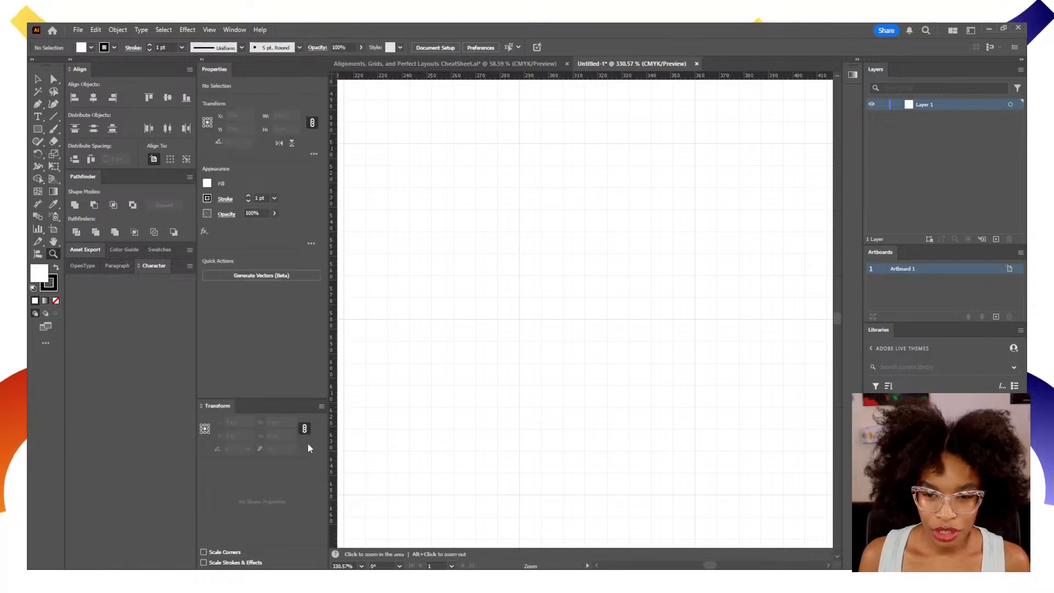
Draw a closed rectangle about 99 × 81 px with the Pen tool, placing its corners on grid intersections.
key(p)
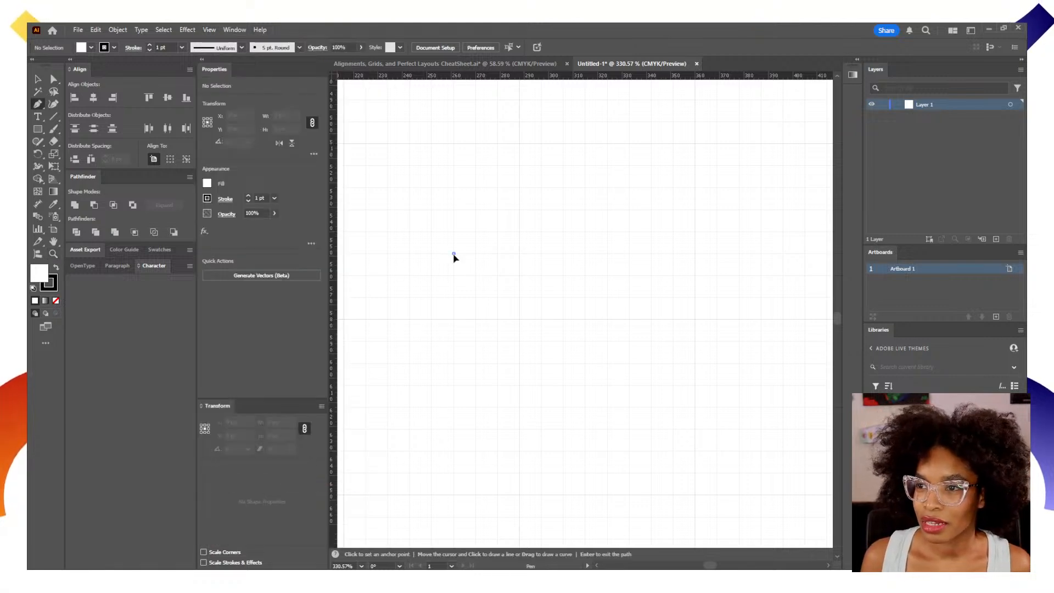
click(695, 254)
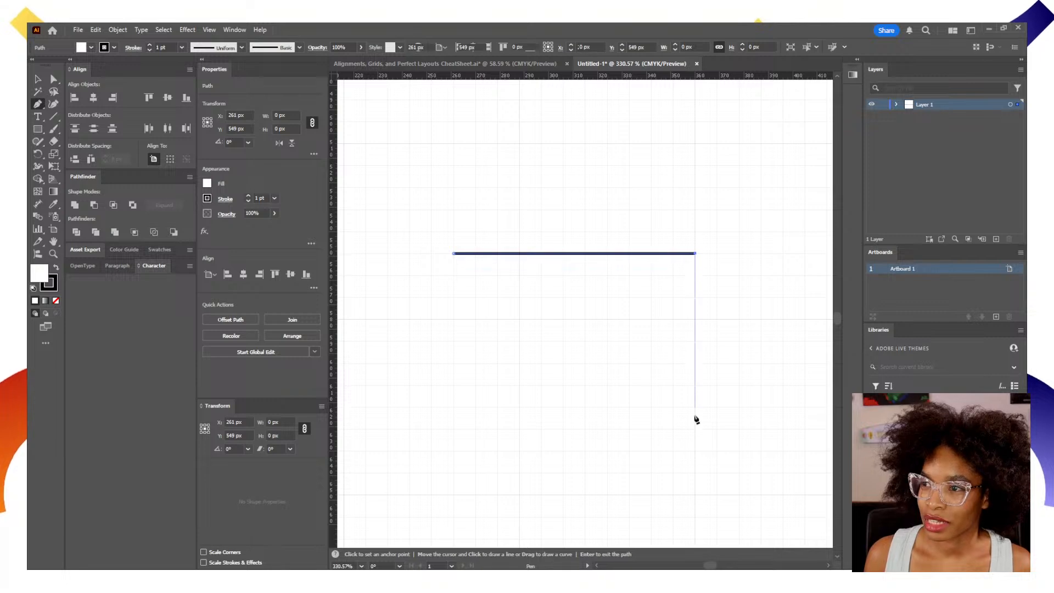
click(695, 451)
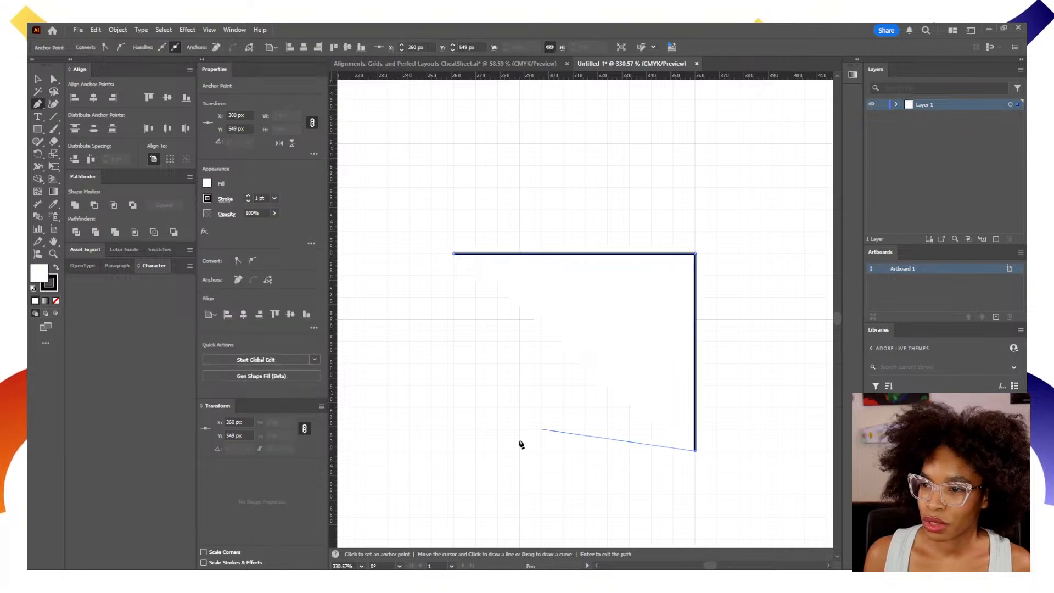
click(454, 452)
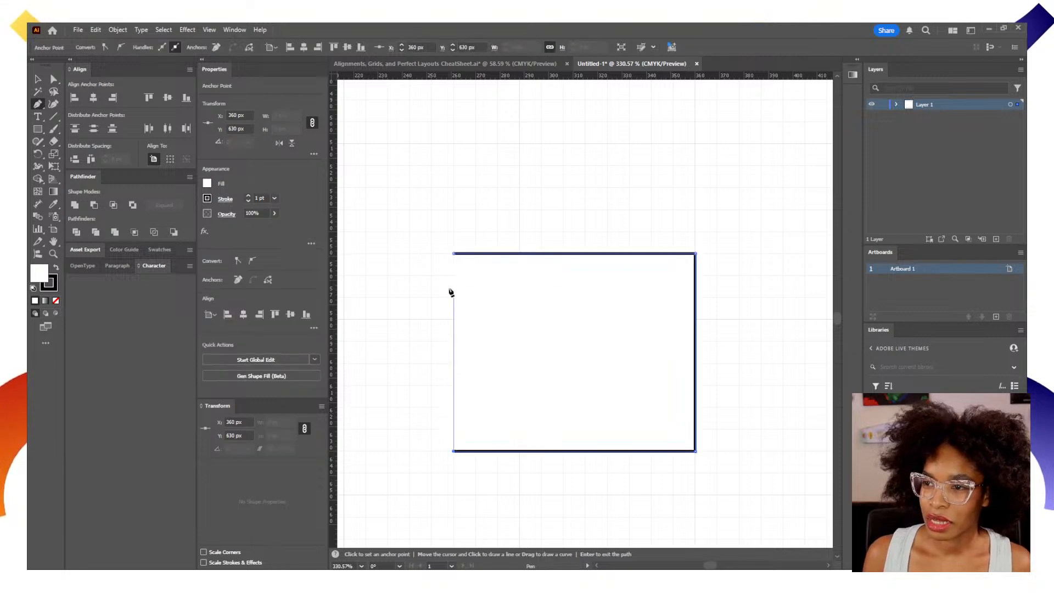
click(454, 255)
Move the rectangle across the grid to test the snapping, and delete it.
key(v)
drag(575, 397, 631, 417)
drag(593, 311, 615, 366)
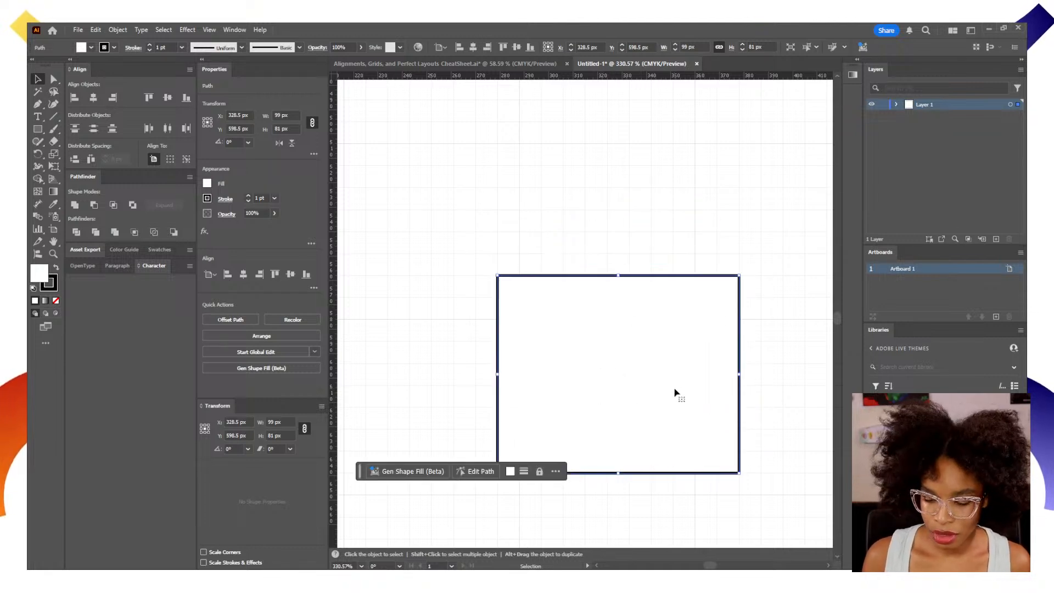
key(Delete)
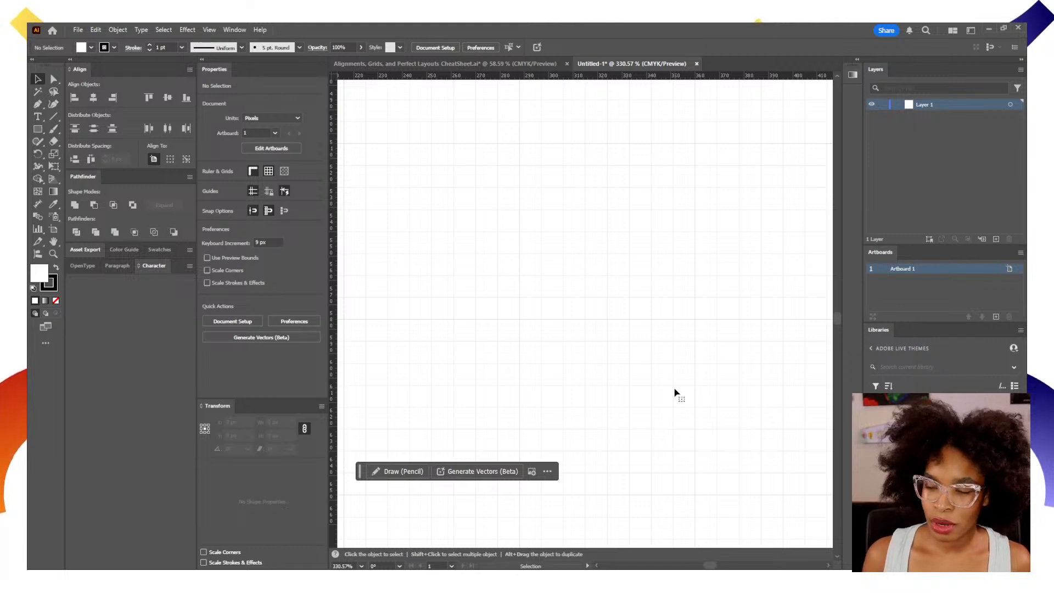
Fit the artboard in the window, hide the grid and turn off Snap to Grid.
key(z)
click(675, 387)
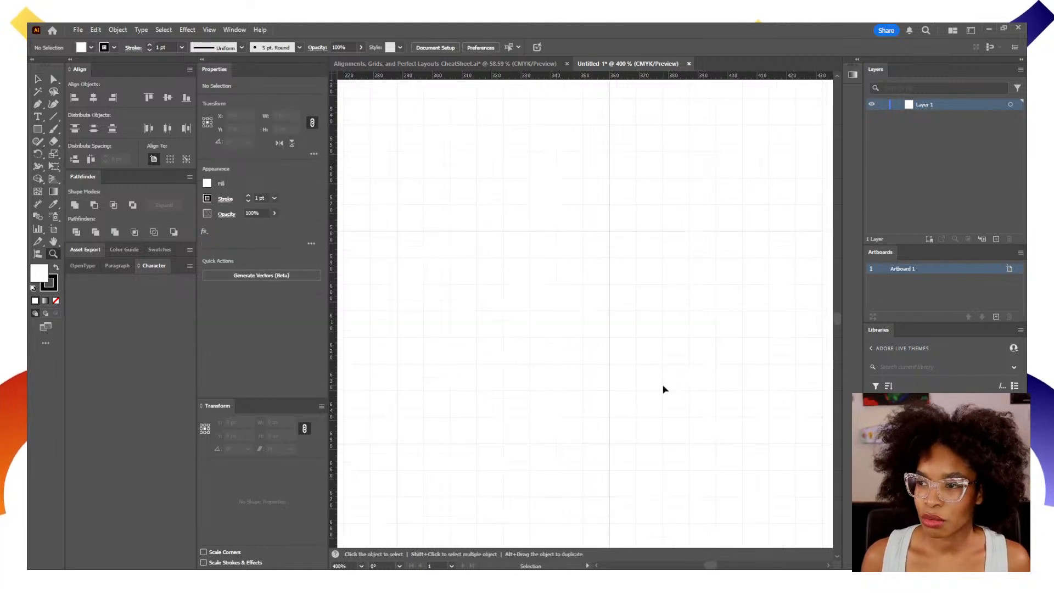
key(ctrl+0)
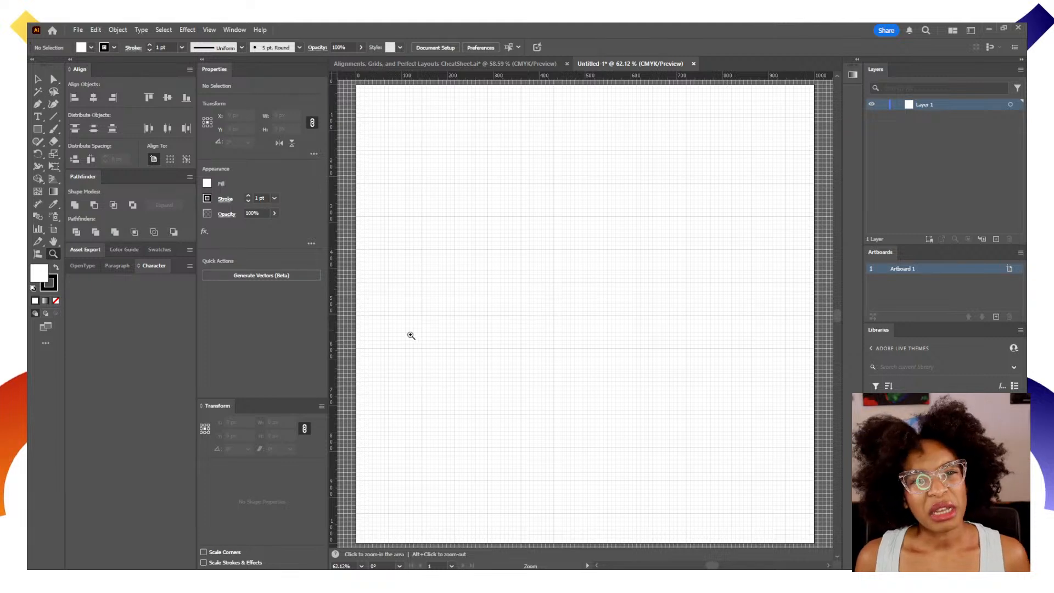
key(v)
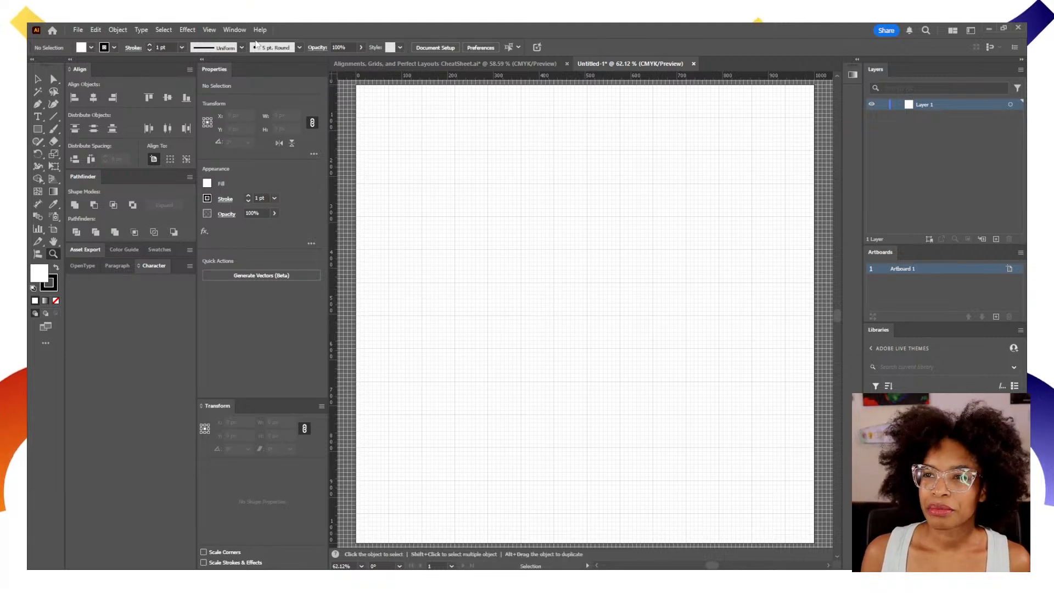
click(239, 31)
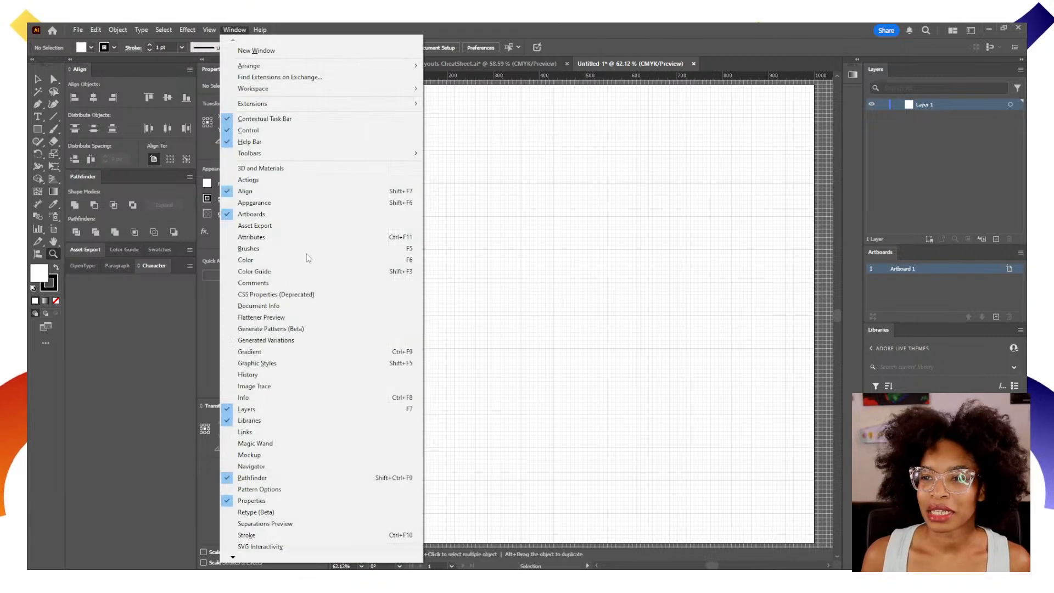
mouse_move(209, 30)
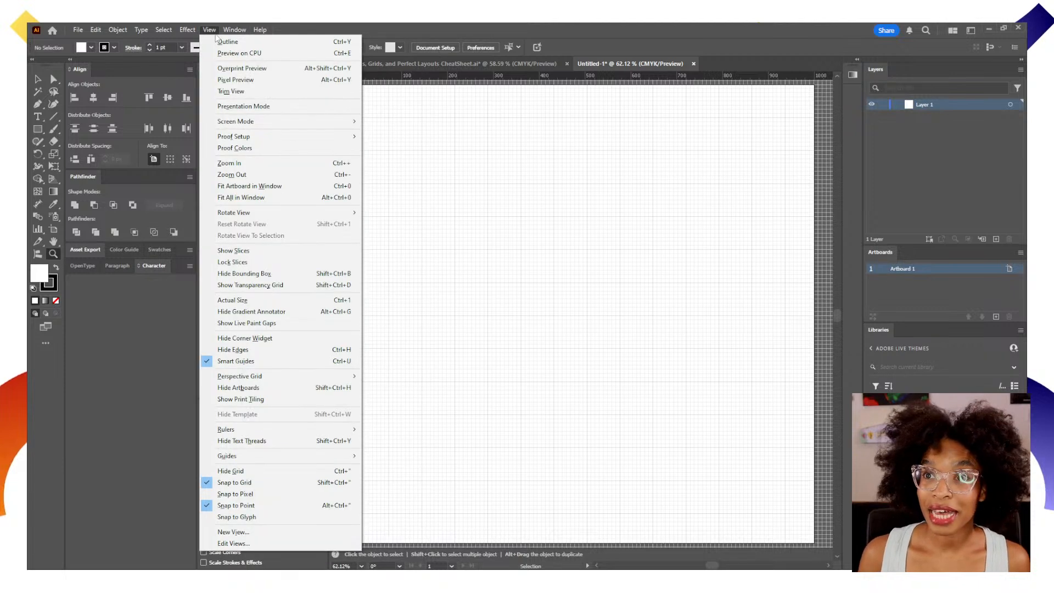
click(266, 475)
click(209, 29)
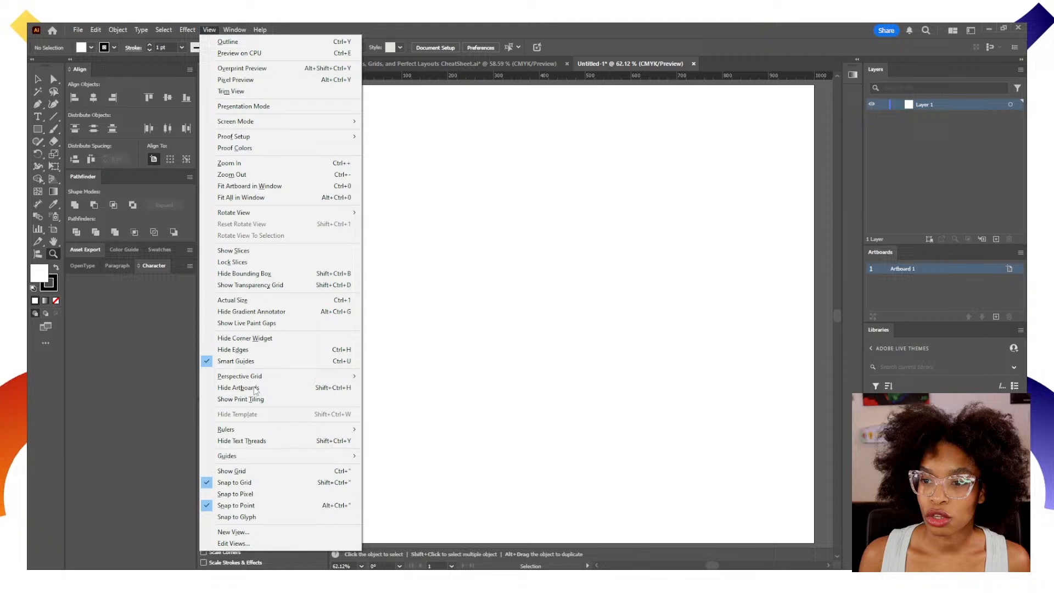
click(252, 483)
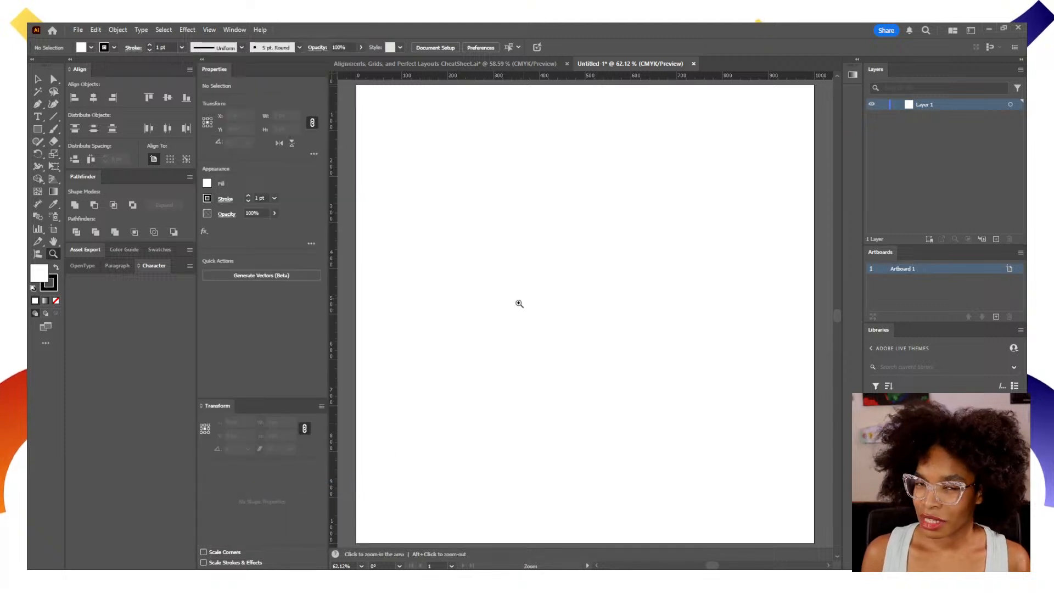
Hide the rulers and create a vertical line 1800 px long at 90° with the Line Segment tool.
key(ctrl+r)
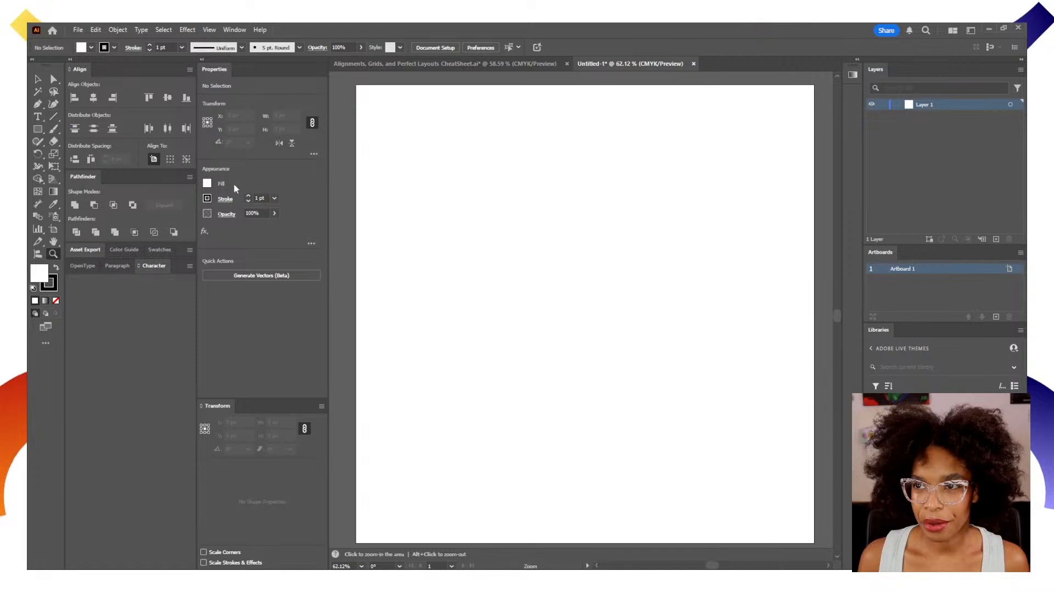
click(54, 117)
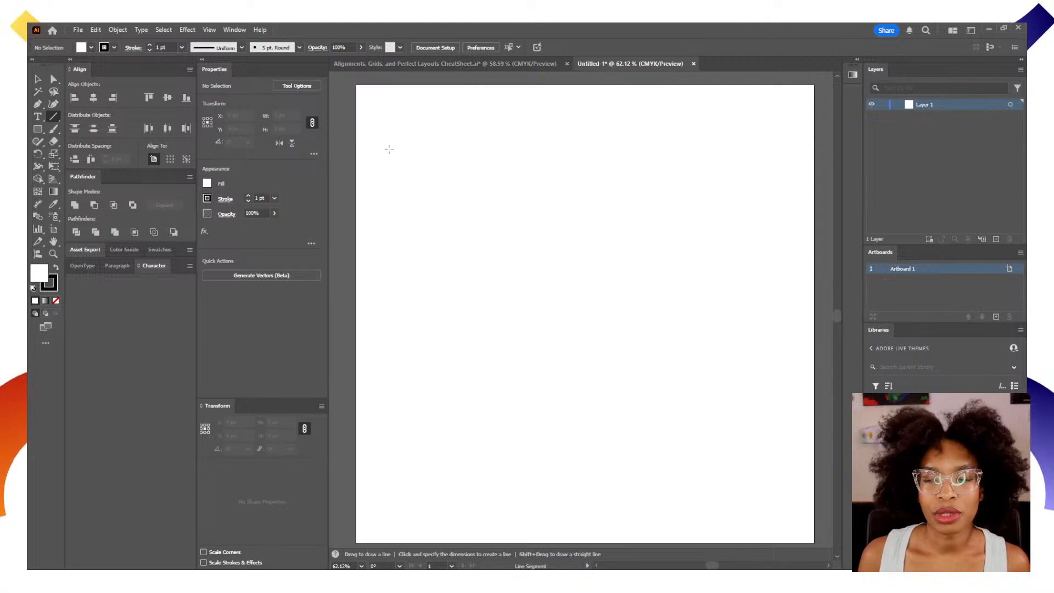
click(389, 150)
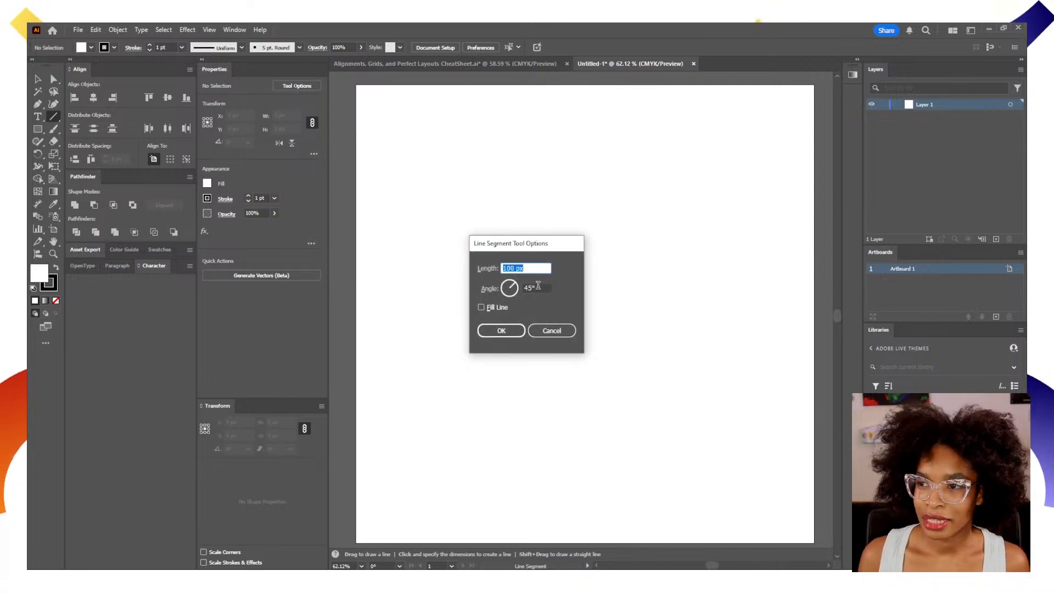
click(538, 285)
text(900)
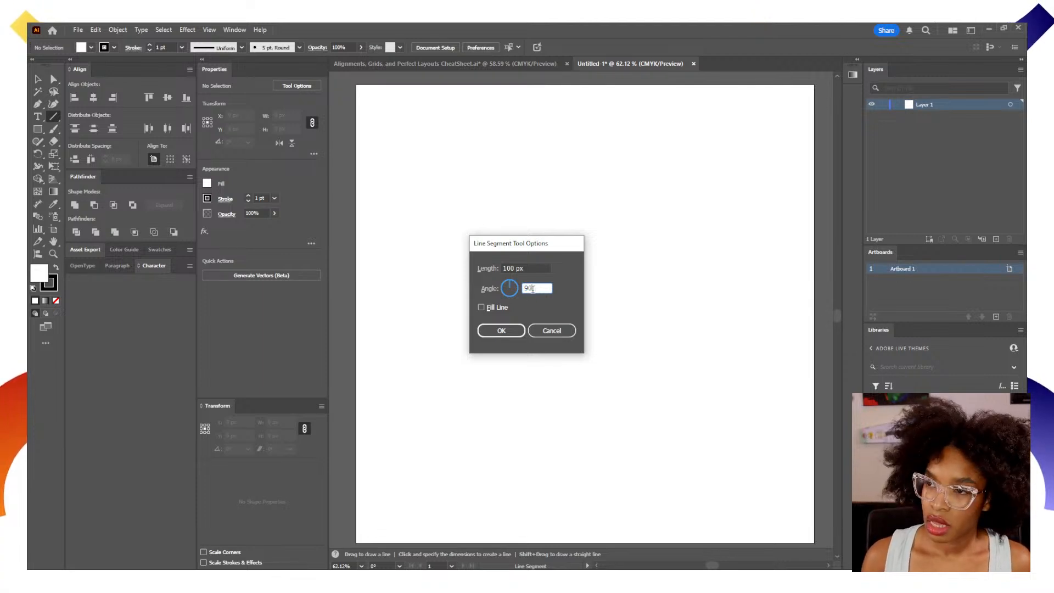
click(522, 268)
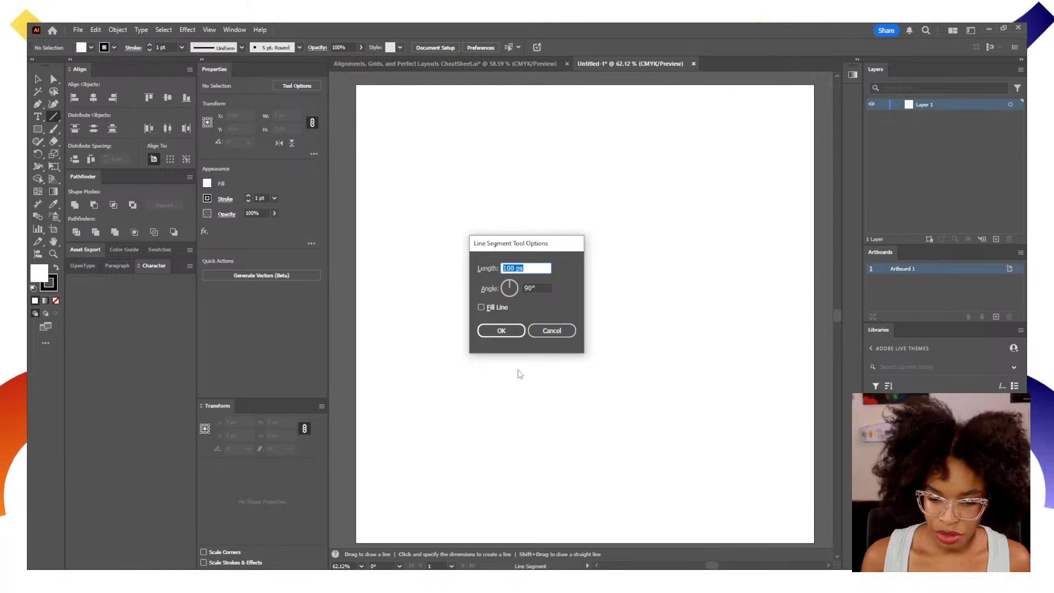
text(18)
key(Return)
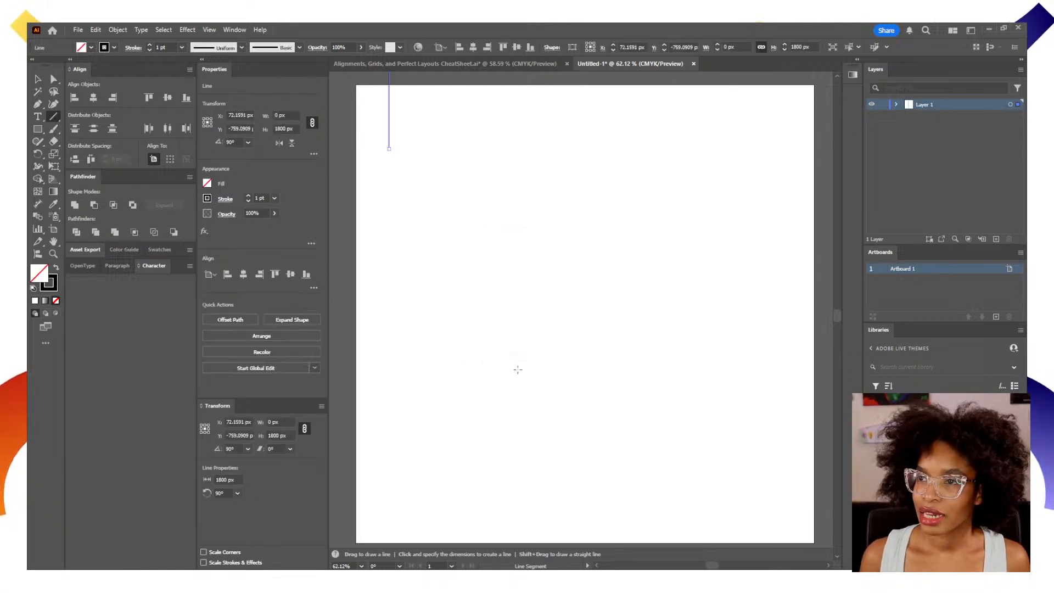
Centre the line vertically on the artboard and align it to the artboard's left edge.
key(v)
scroll(439, 247, right, 2)
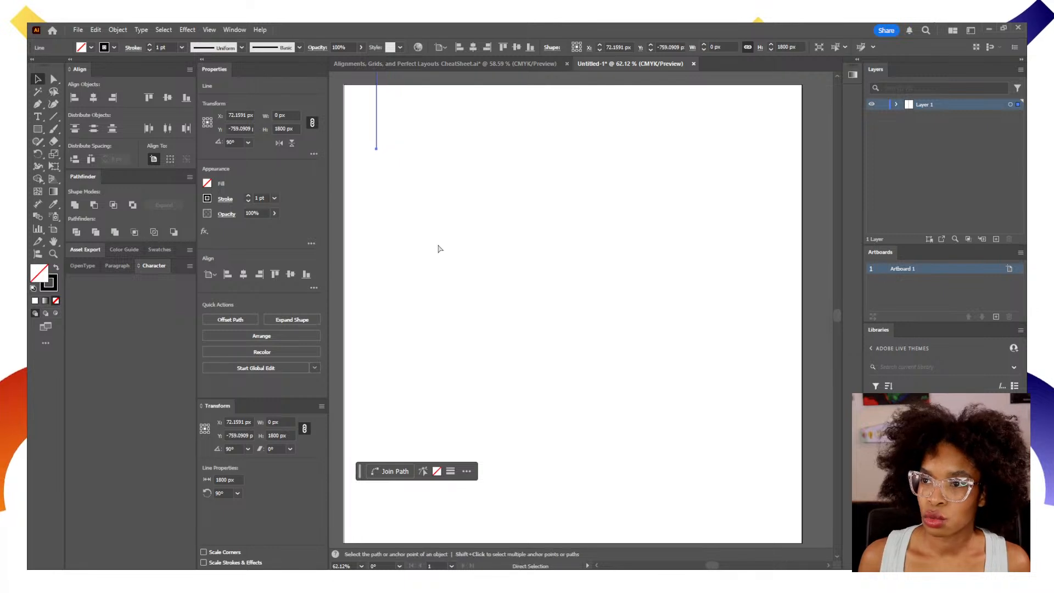
alt+scroll(438, 248, down, 1)
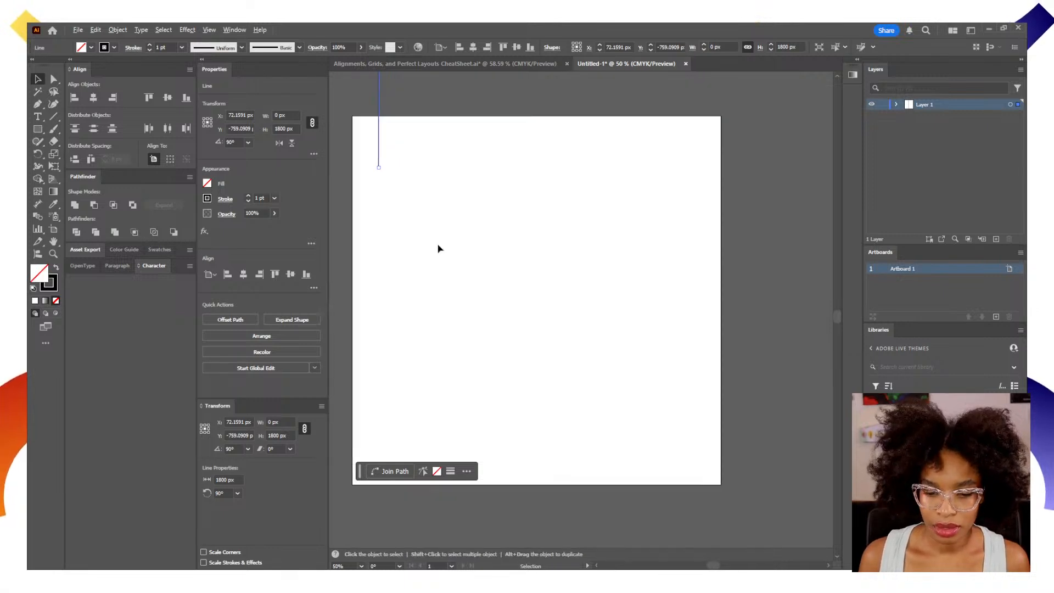
key(space)
drag(493, 266, 572, 298)
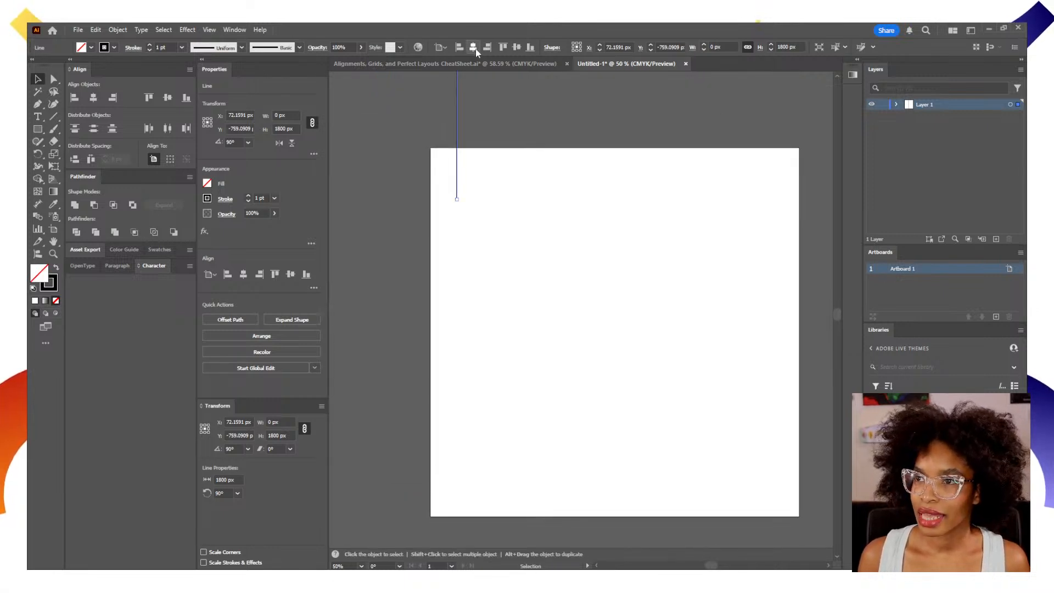
click(473, 48)
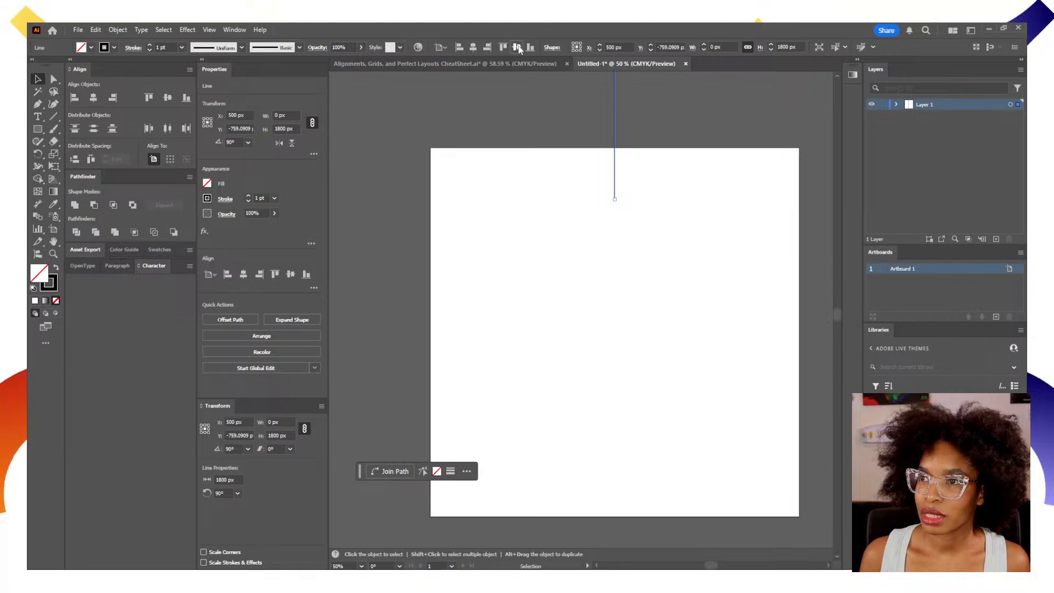
click(518, 48)
click(460, 48)
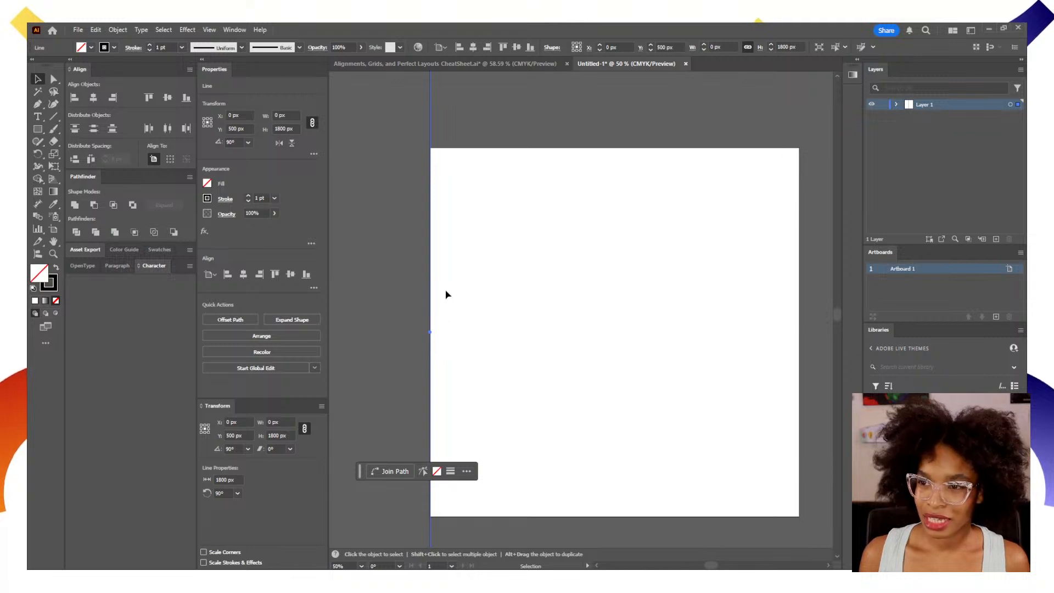
Duplicate the line horizontally and place the copy well beyond the artboard's right edge, at X about 1843 px.
click(433, 301)
drag(433, 302, 683, 306)
key(z)
alt+click(659, 360)
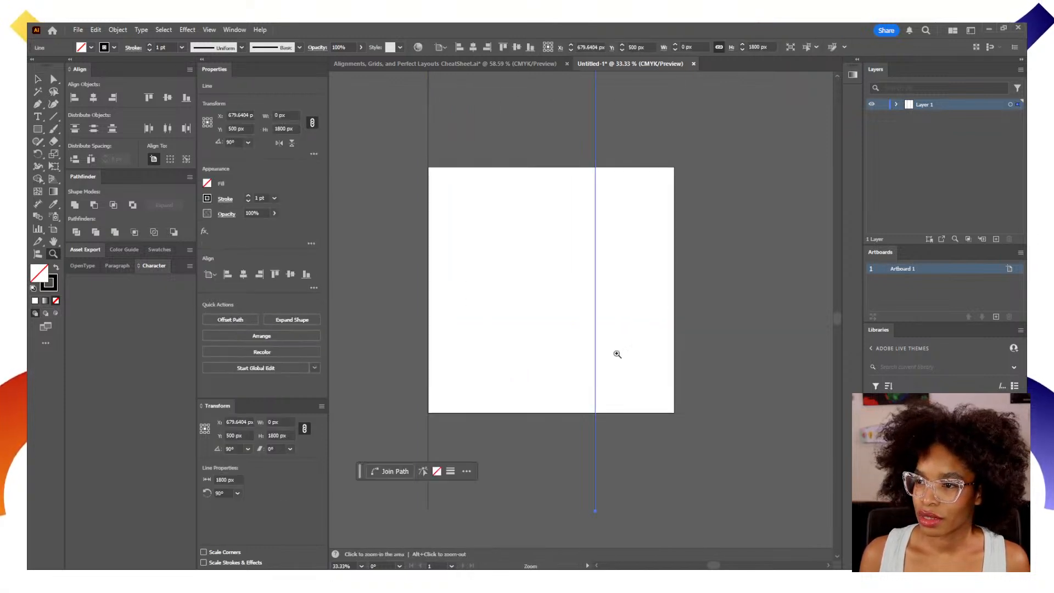
key(v)
drag(596, 339, 825, 344)
drag(726, 349, 657, 349)
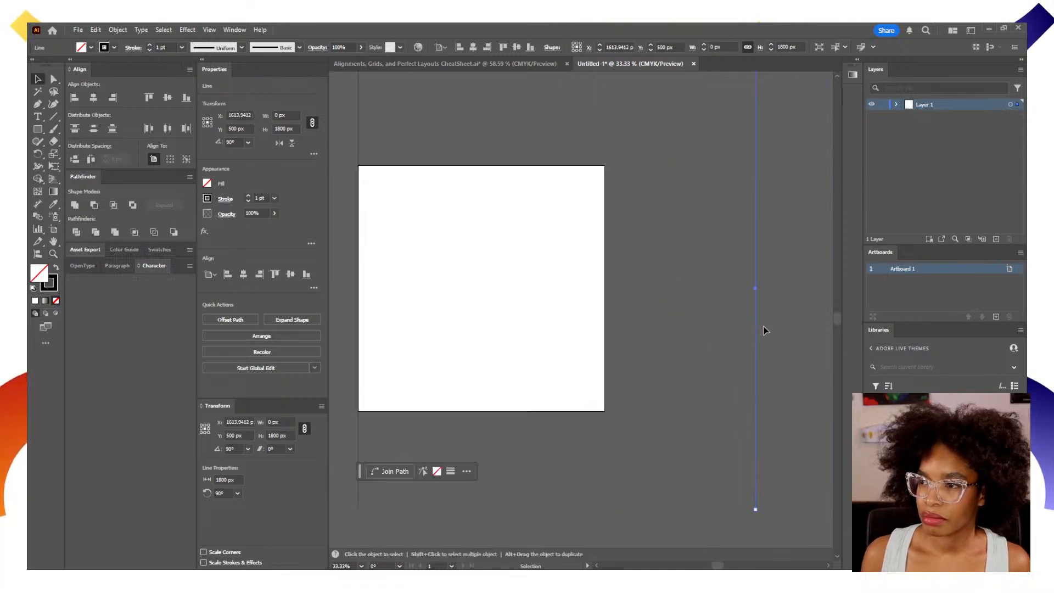
drag(756, 328, 812, 329)
drag(596, 332, 640, 344)
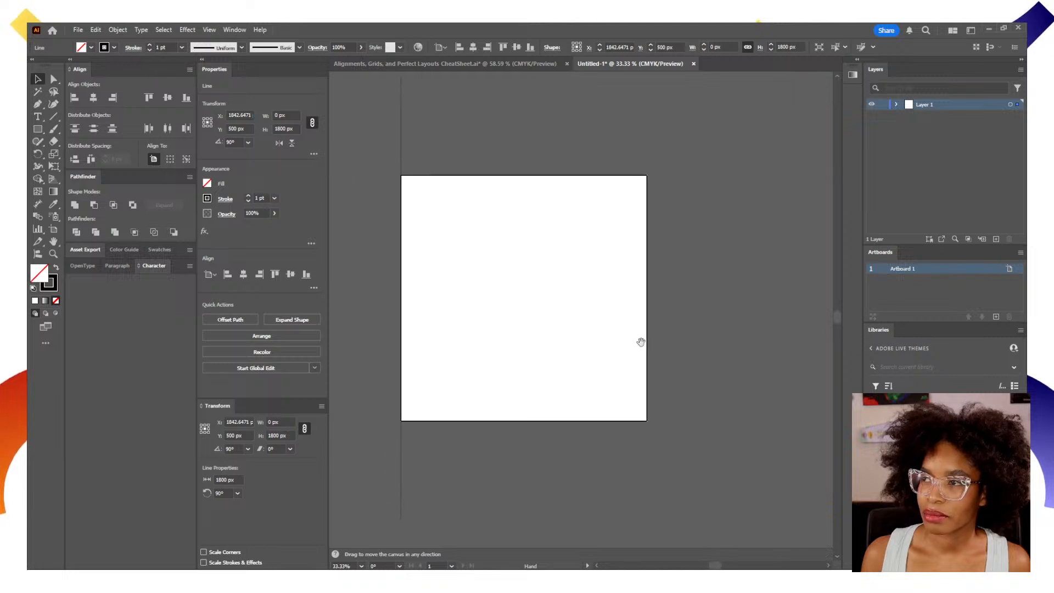
Select both vertical lines through their layer and make a blend between them.
click(1012, 105)
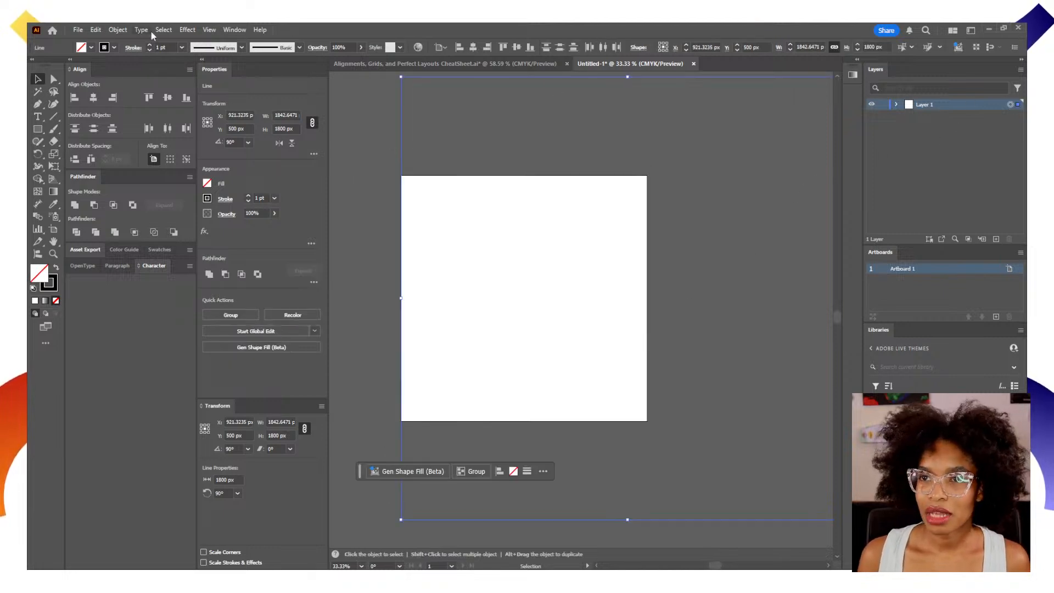
click(118, 29)
mouse_move(195, 381)
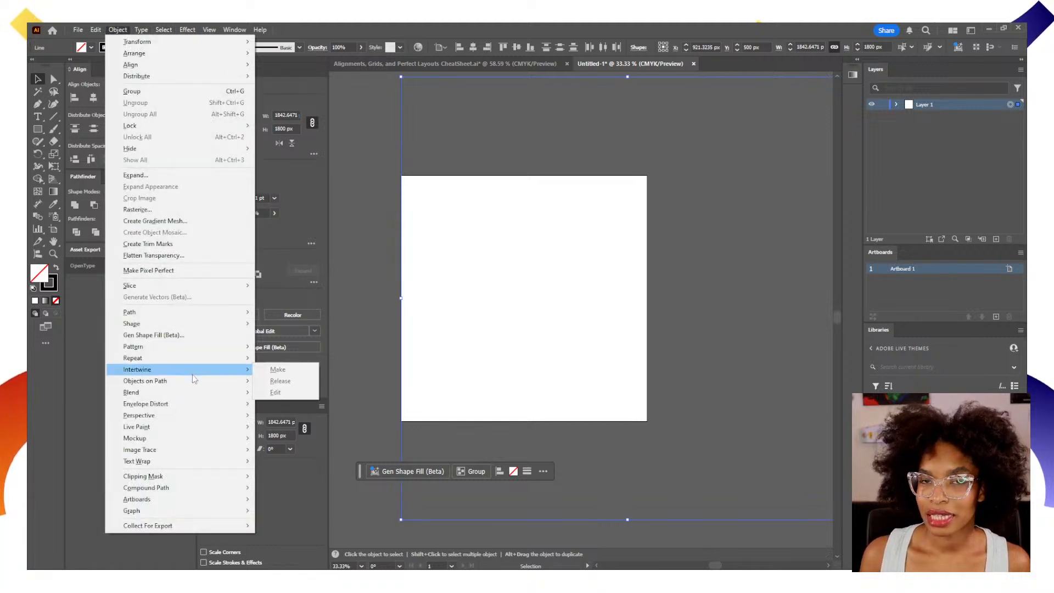
mouse_move(199, 391)
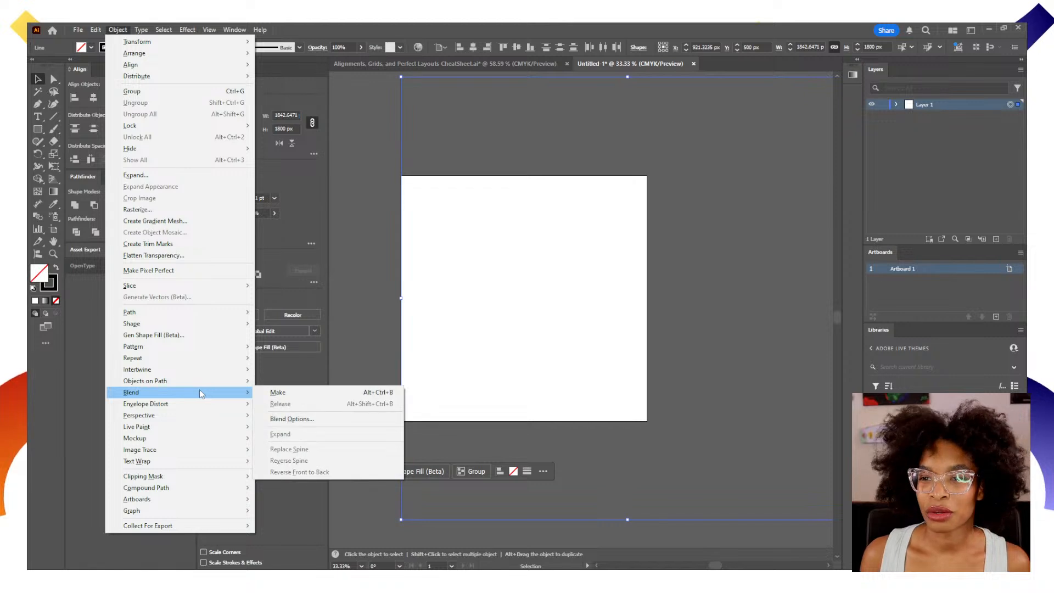
click(281, 390)
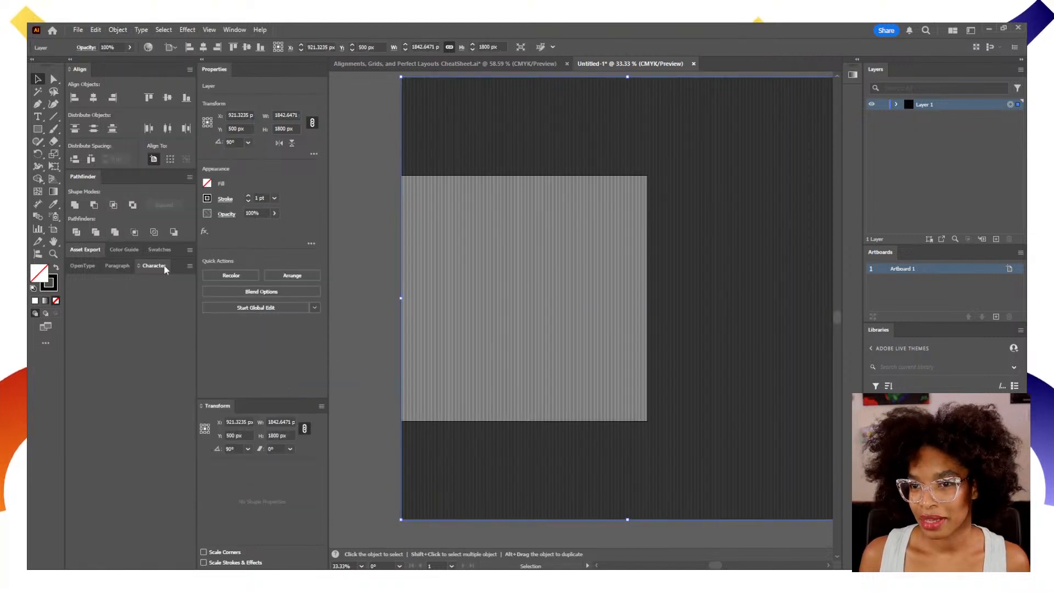
Set the blend spacing to Specified Steps with 99 steps, and deselect the blend.
click(275, 293)
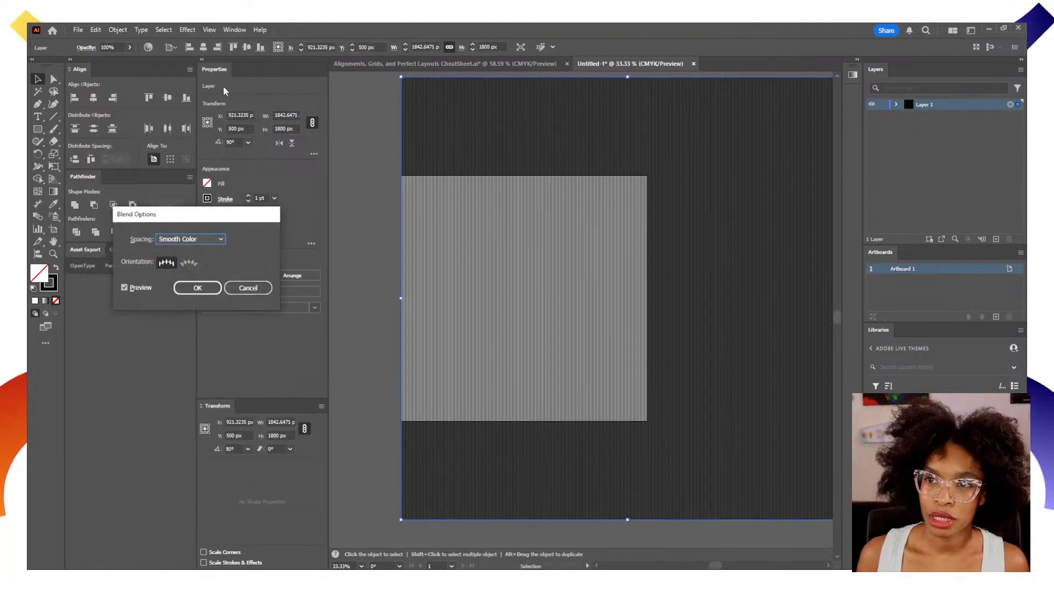
click(215, 238)
click(208, 262)
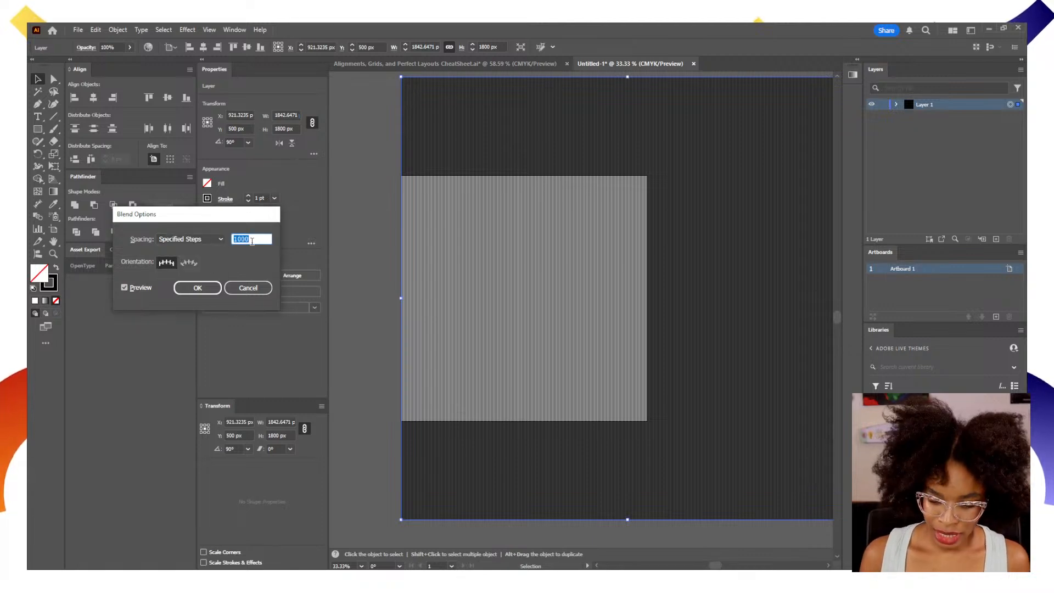
text(99)
key(Tab)
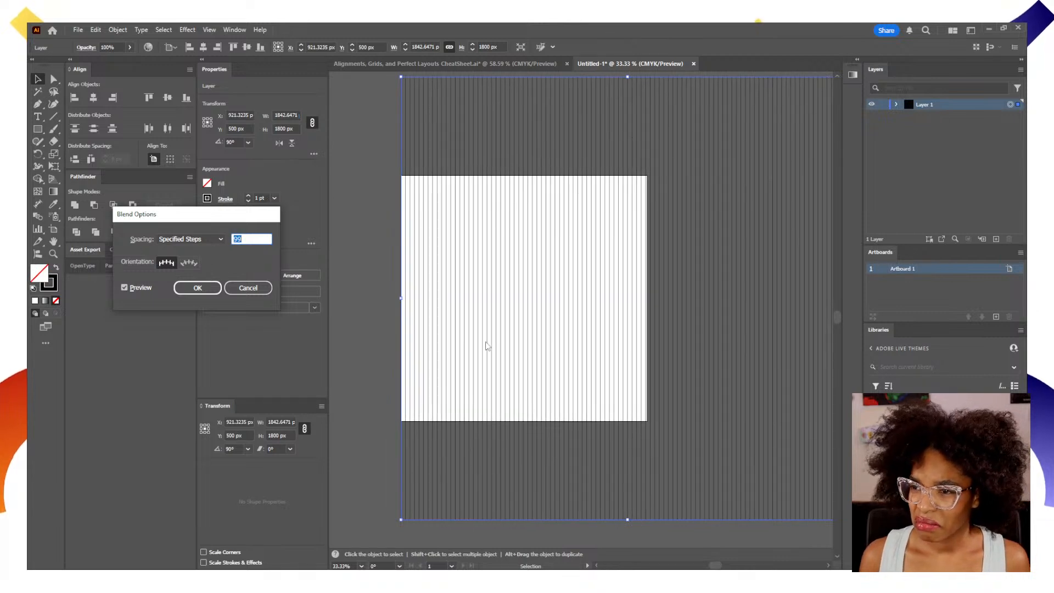
key(Return)
key(z)
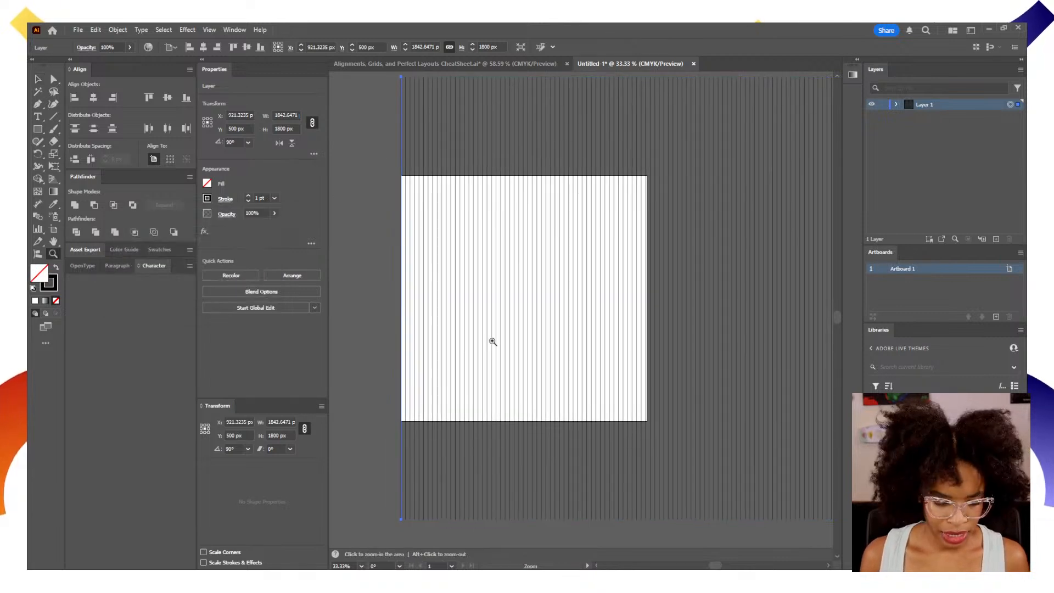
click(480, 337)
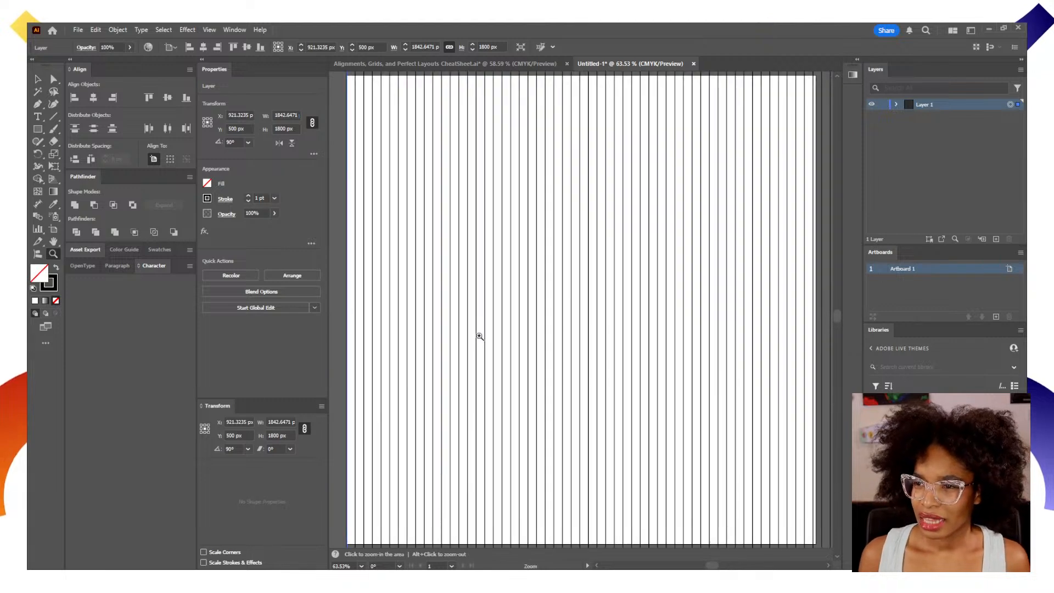
key(v)
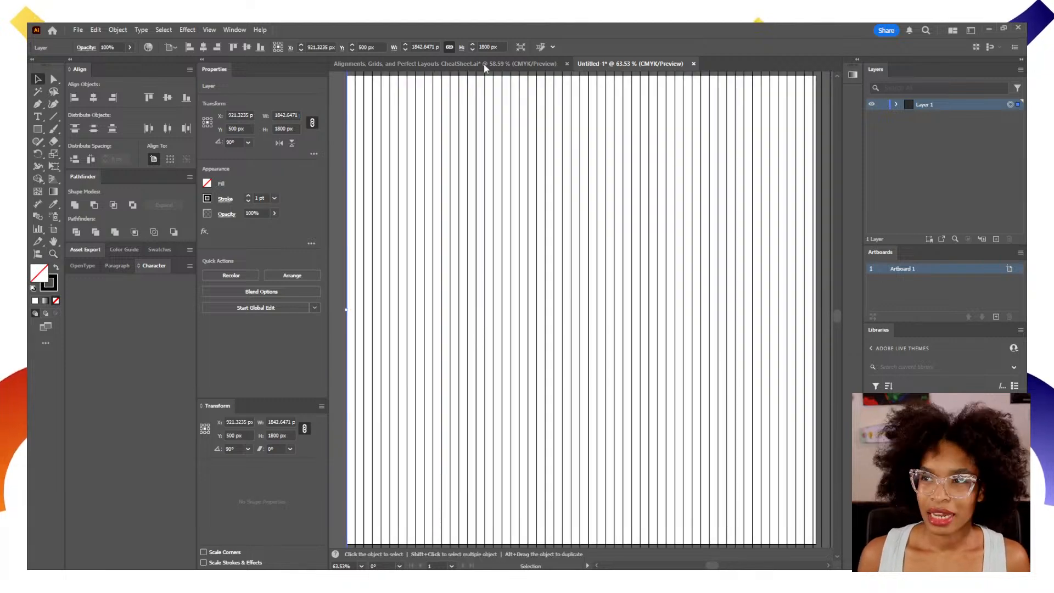
key(ctrl+shift+a)
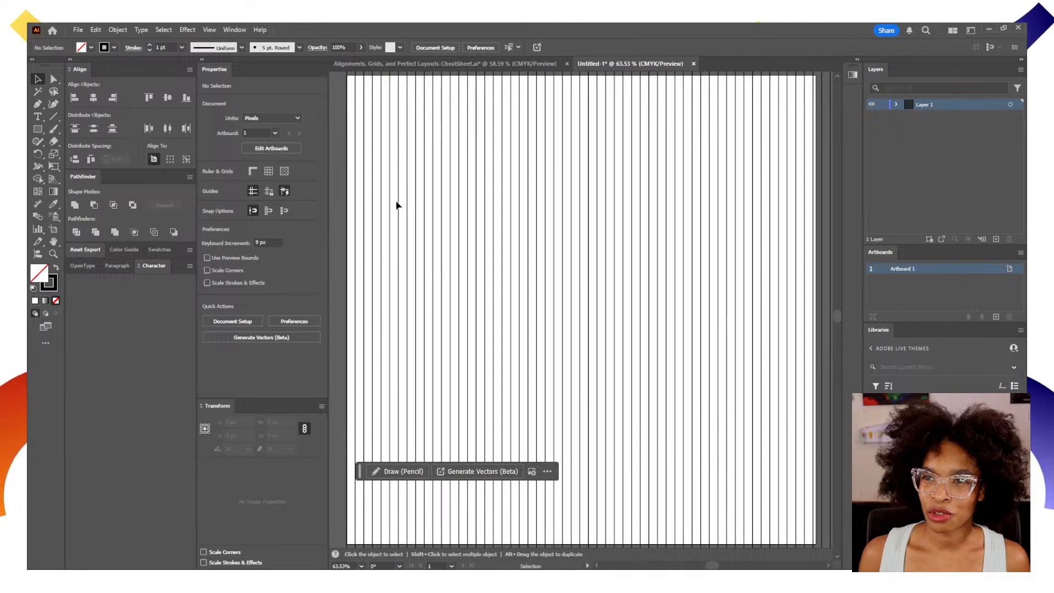
Centre the blend horizontally on the artboard and expand it into a group of individual lines.
click(1011, 104)
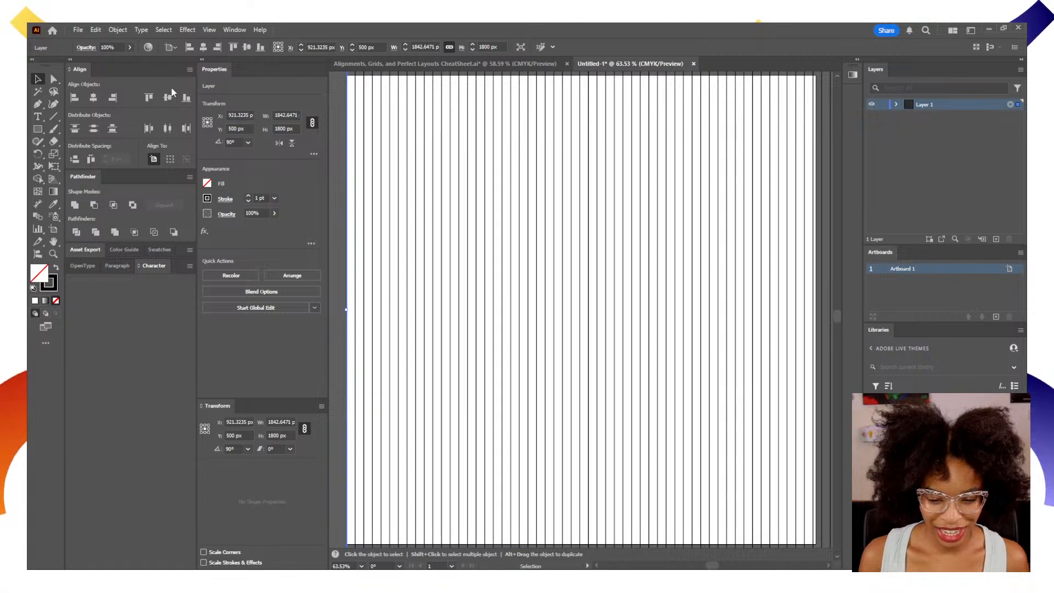
click(204, 47)
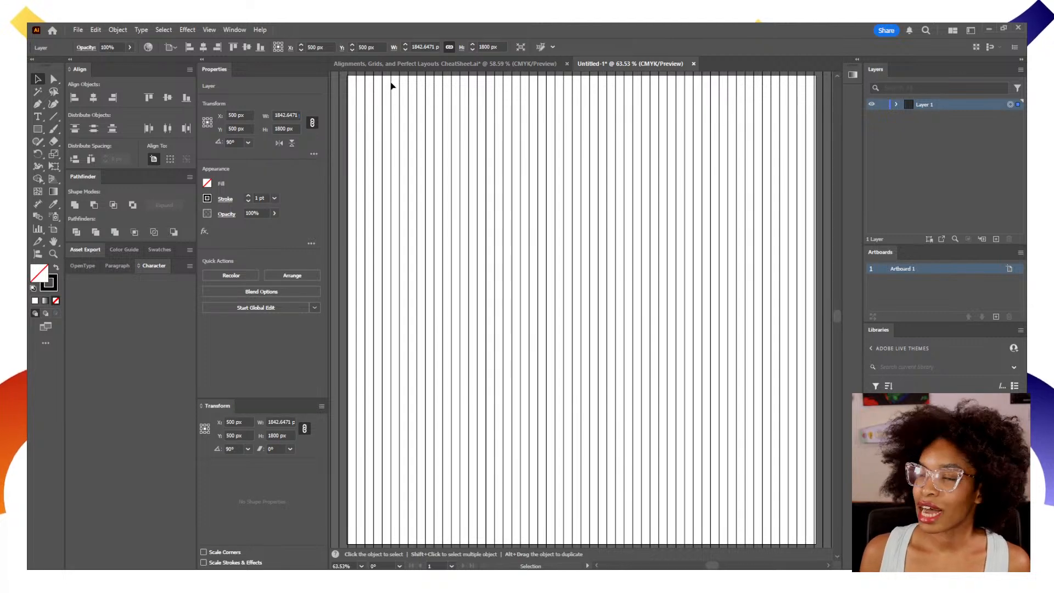
click(117, 30)
click(155, 176)
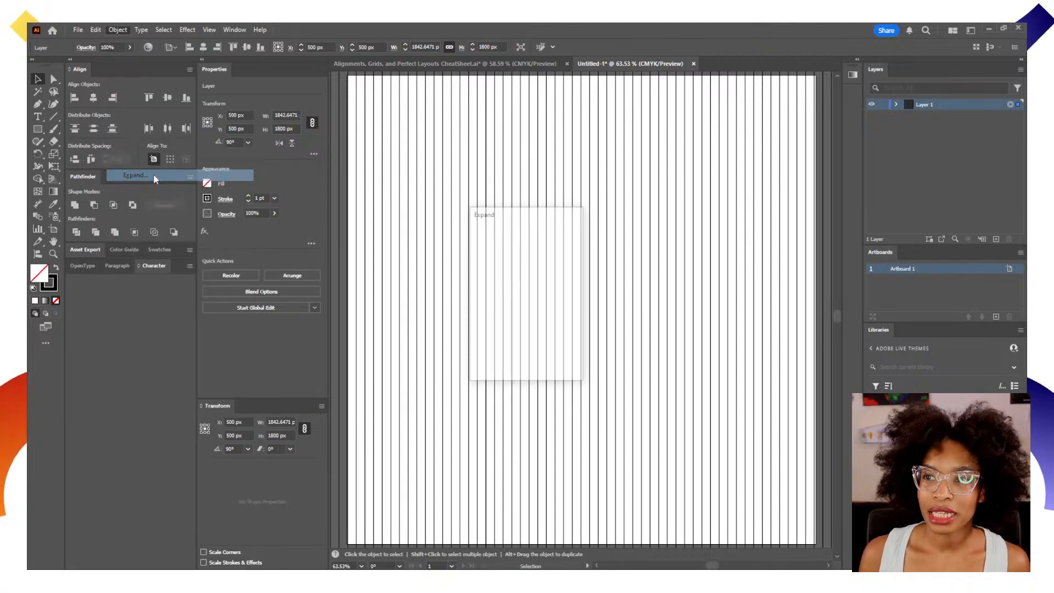
click(485, 358)
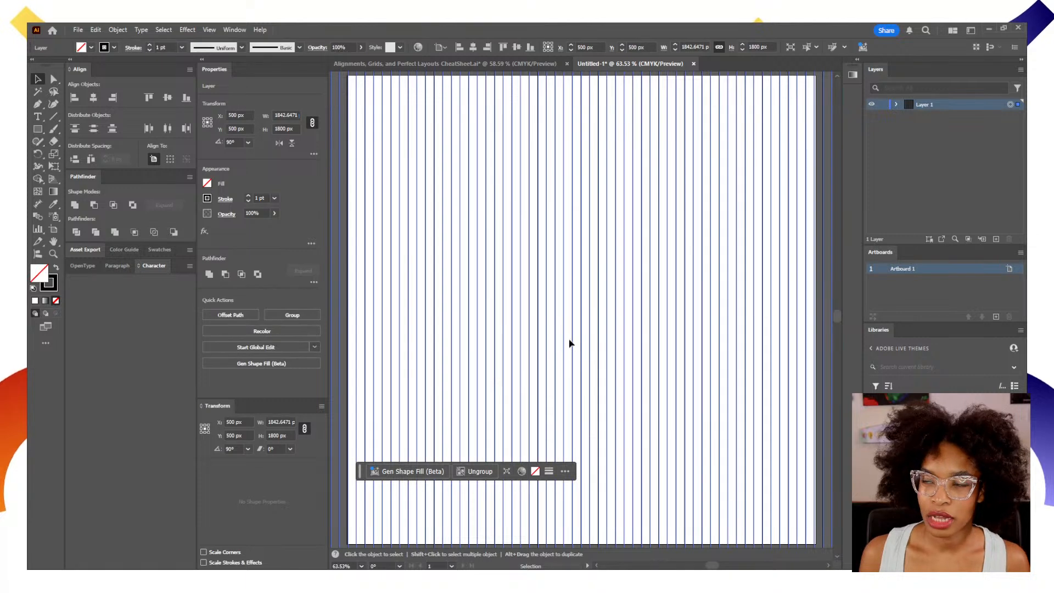
click(896, 104)
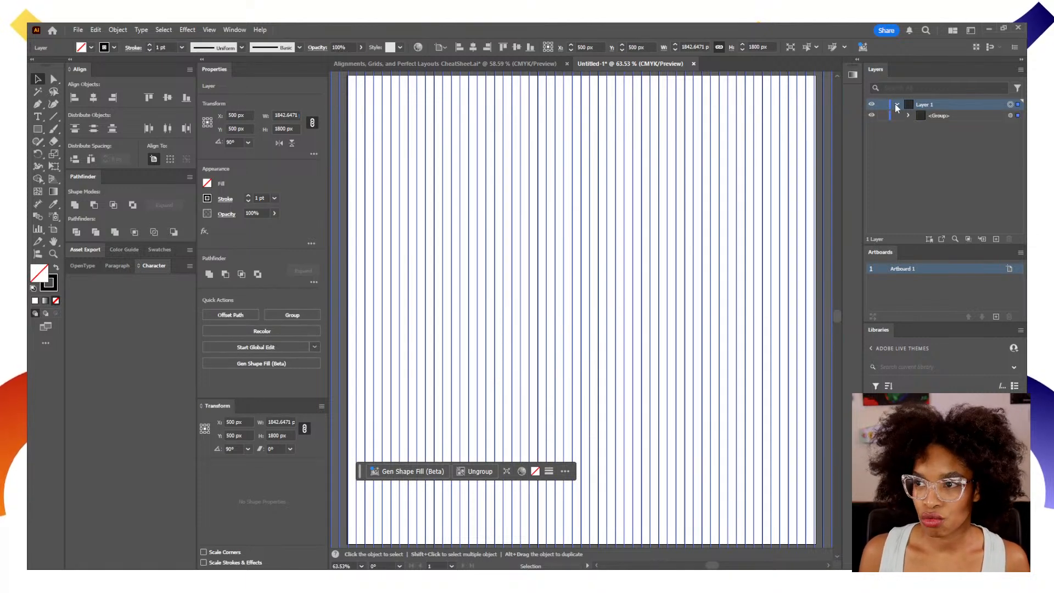
click(896, 104)
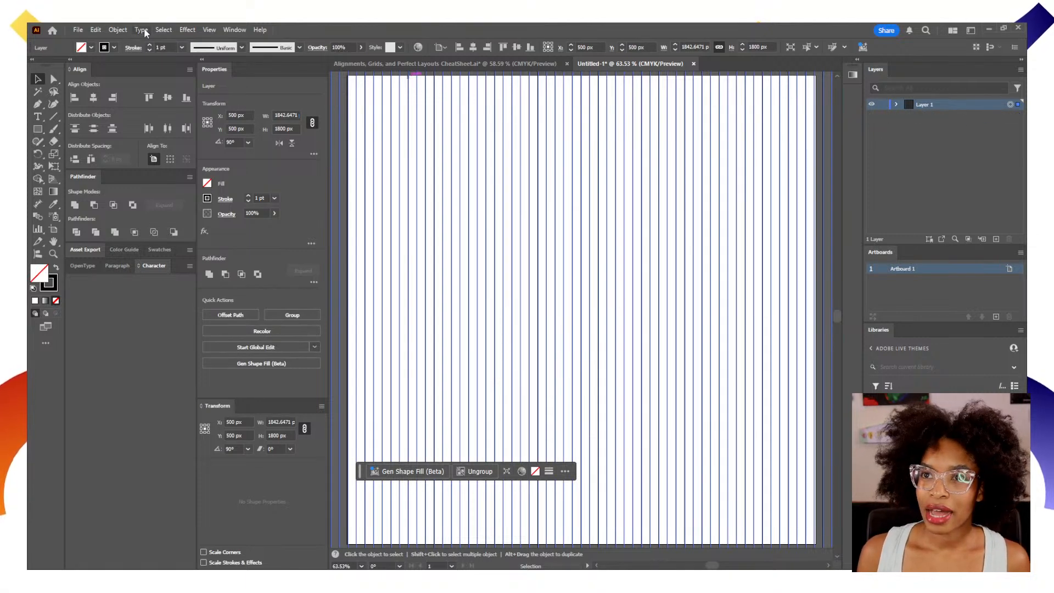
Try to rotate the group of vertical lines by 60° without making a copy.
click(128, 31)
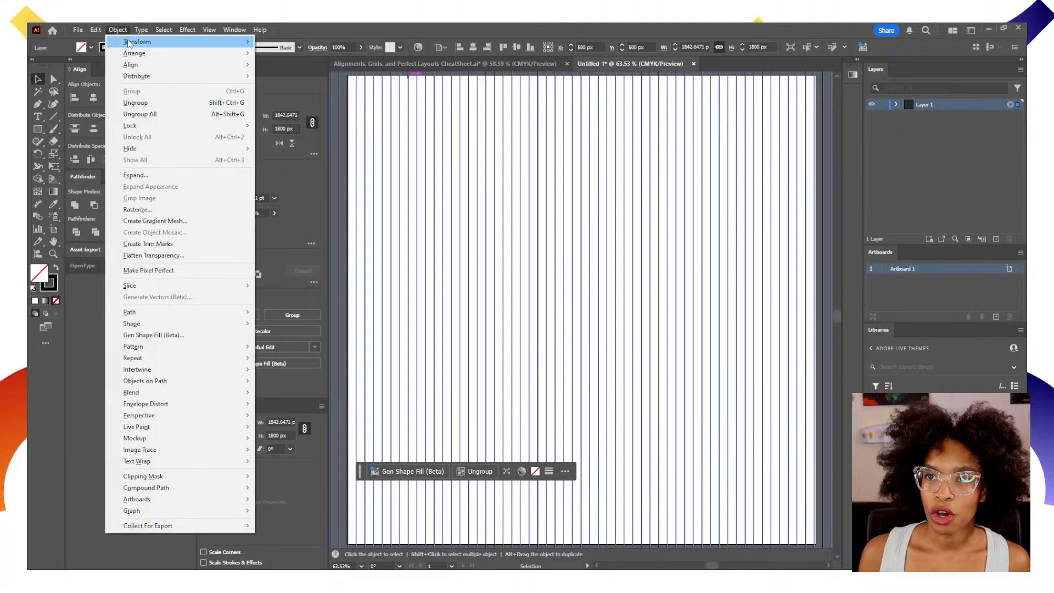
mouse_move(135, 41)
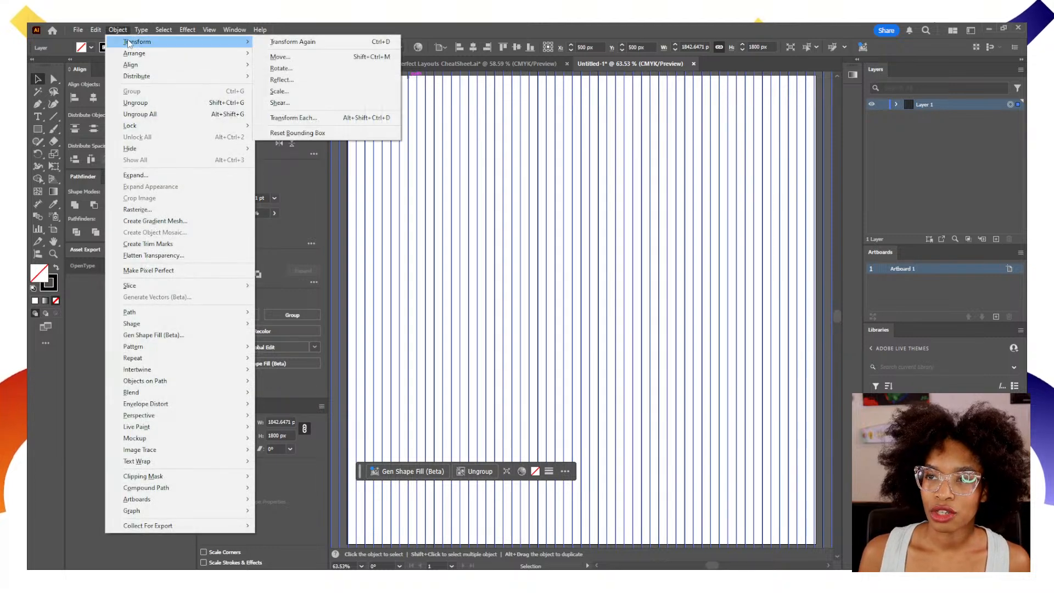
click(301, 69)
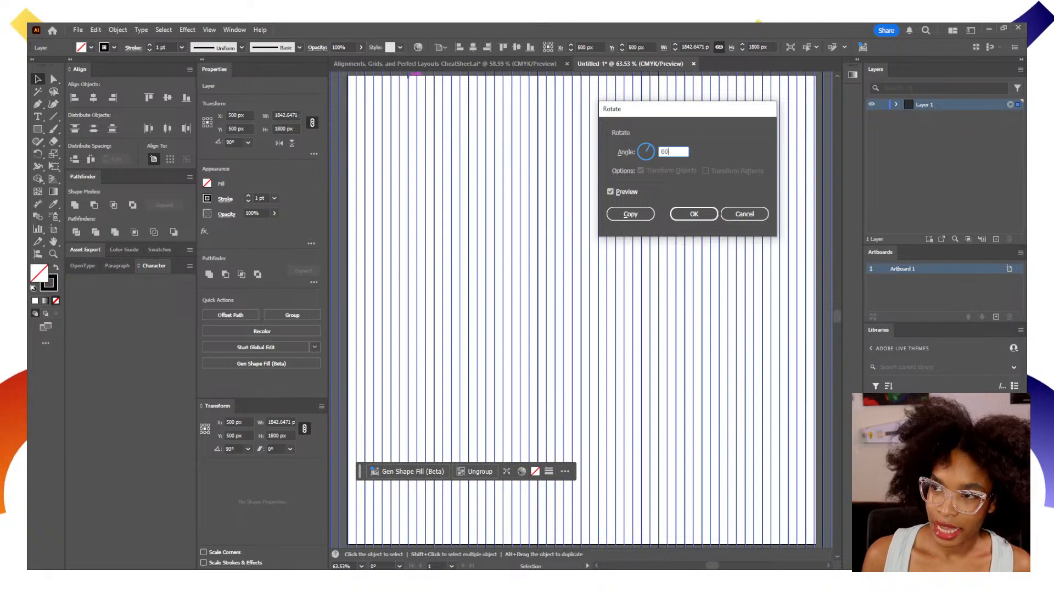
text(60)
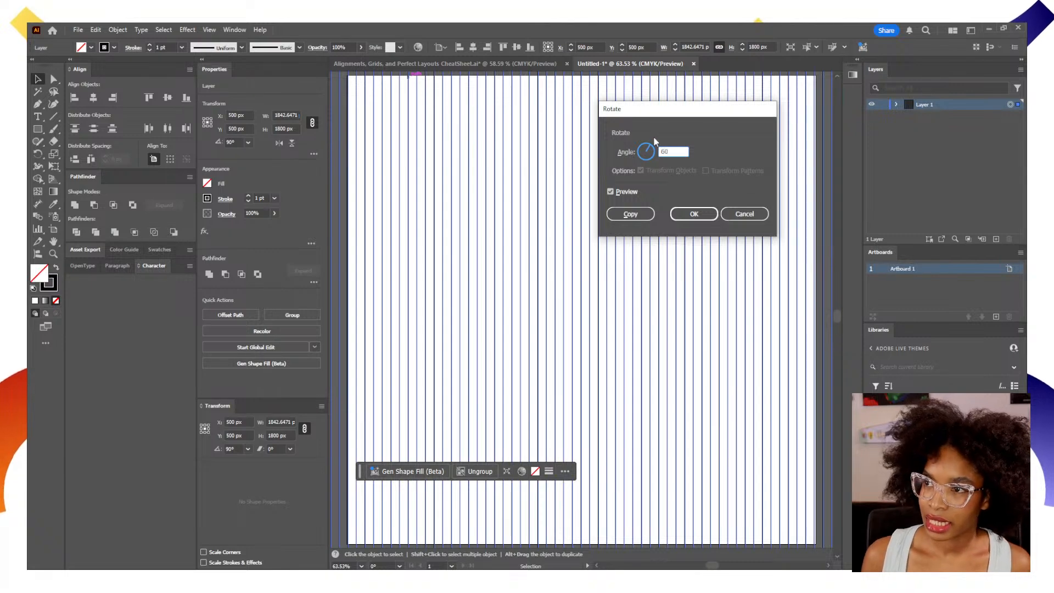
click(693, 213)
key(ctrl+z)
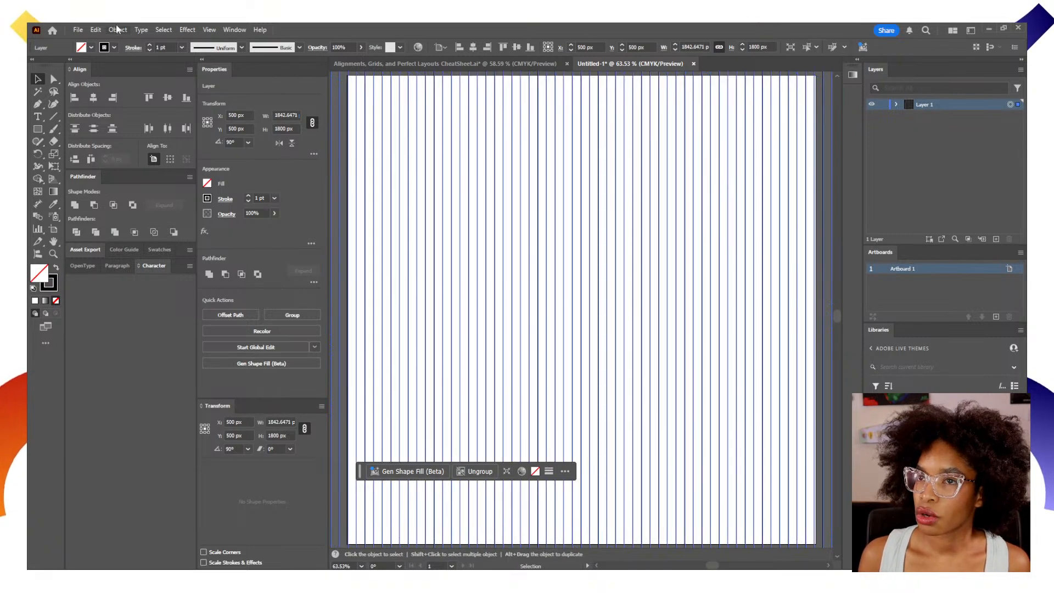
Make a copy of the vertical line group rotated by 60°.
click(117, 29)
mouse_move(165, 42)
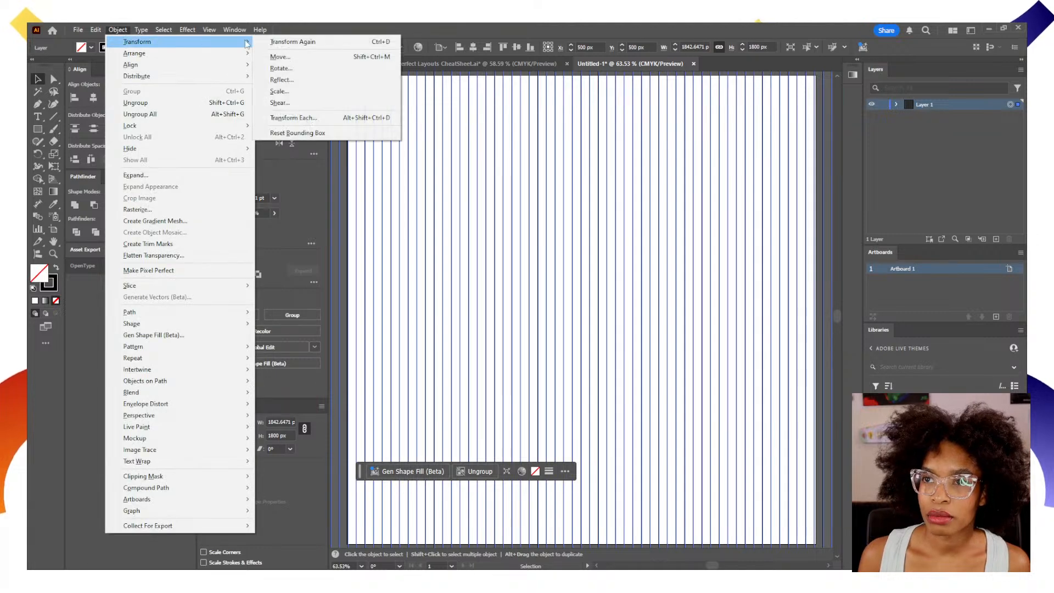
click(294, 69)
text(30)
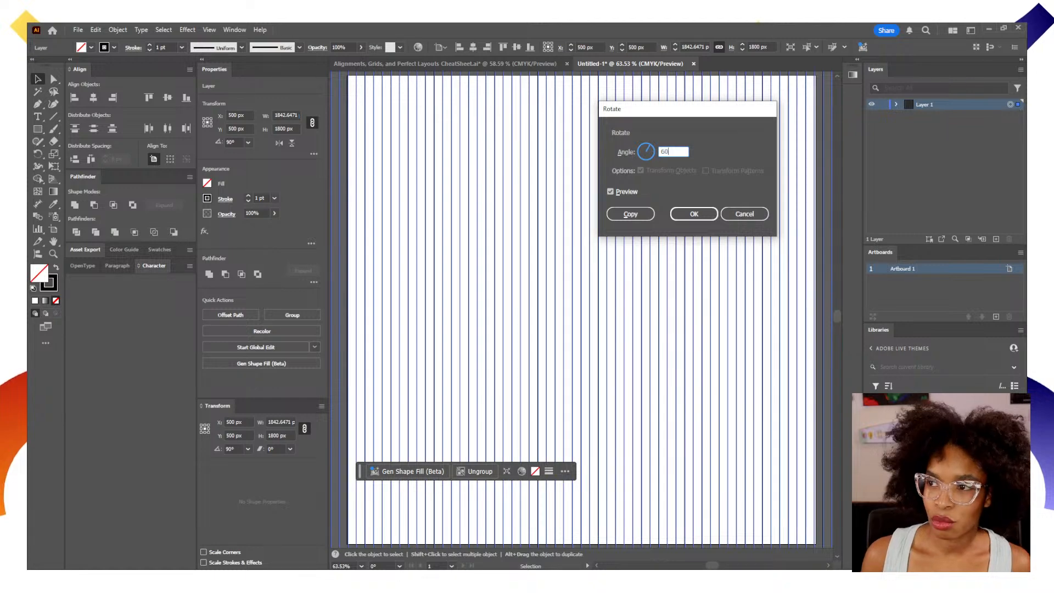
click(637, 214)
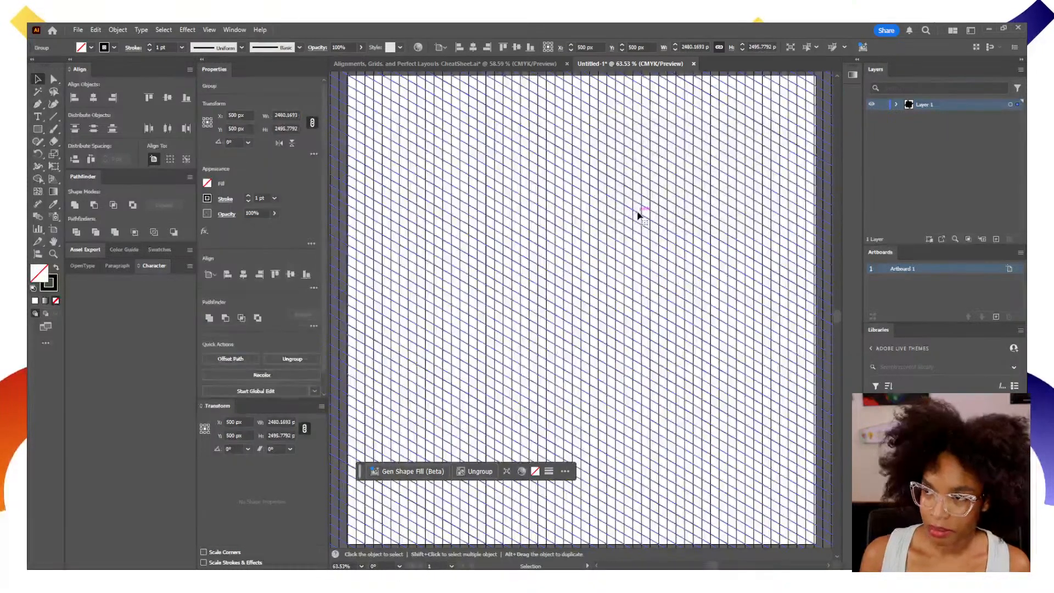
Select the original vertical line group within Layer 1 and rotate it by -60° without copying.
click(895, 104)
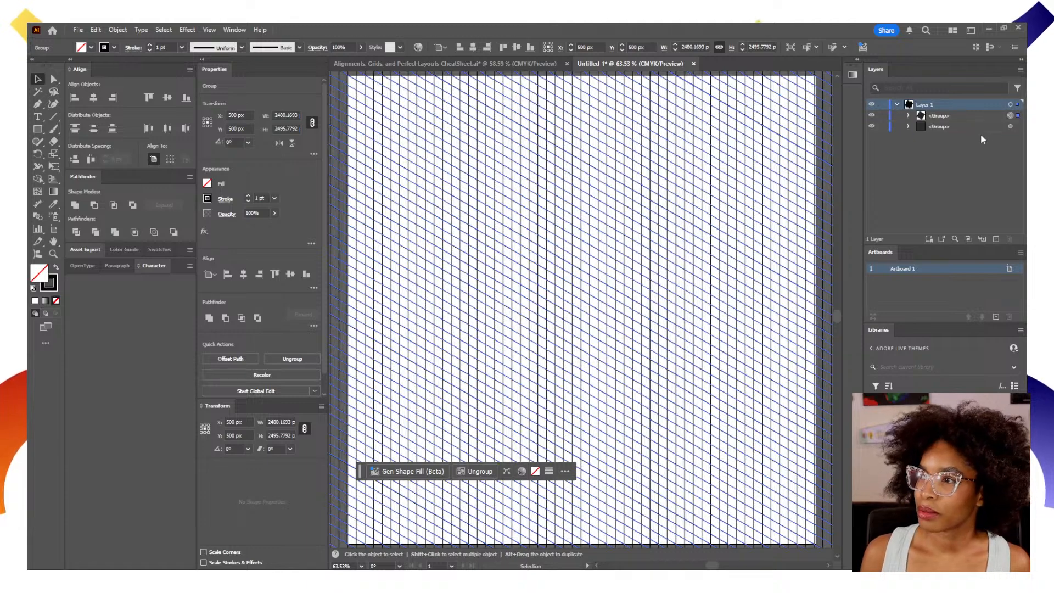
click(1011, 127)
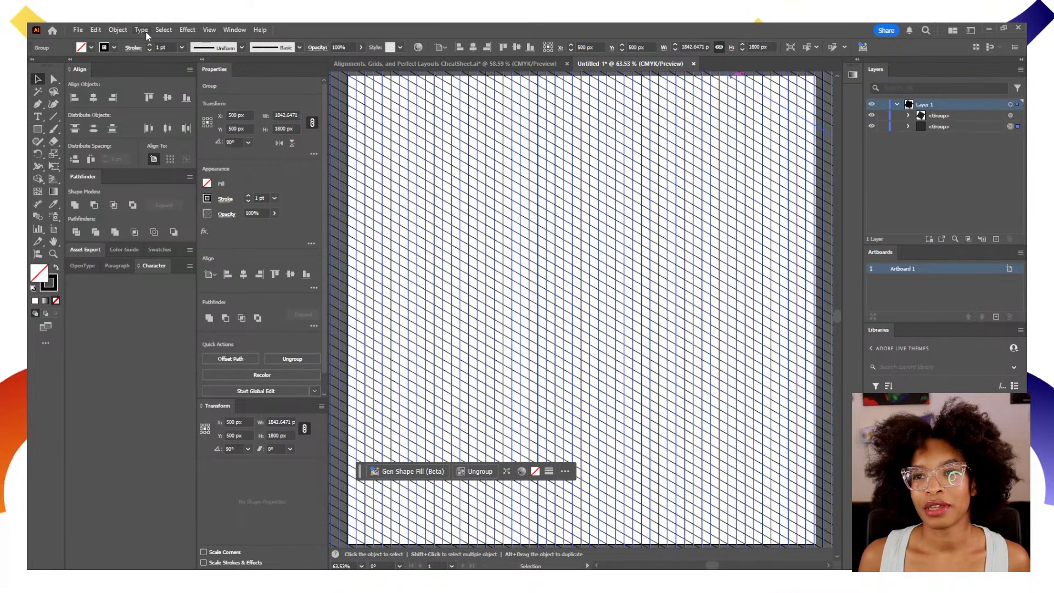
click(118, 30)
mouse_move(137, 42)
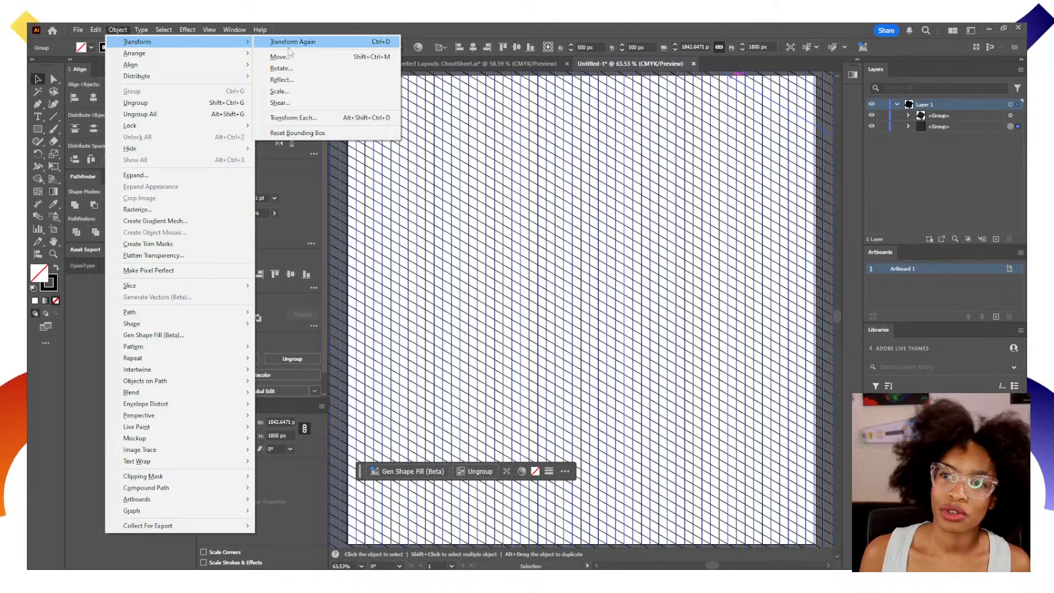
click(291, 68)
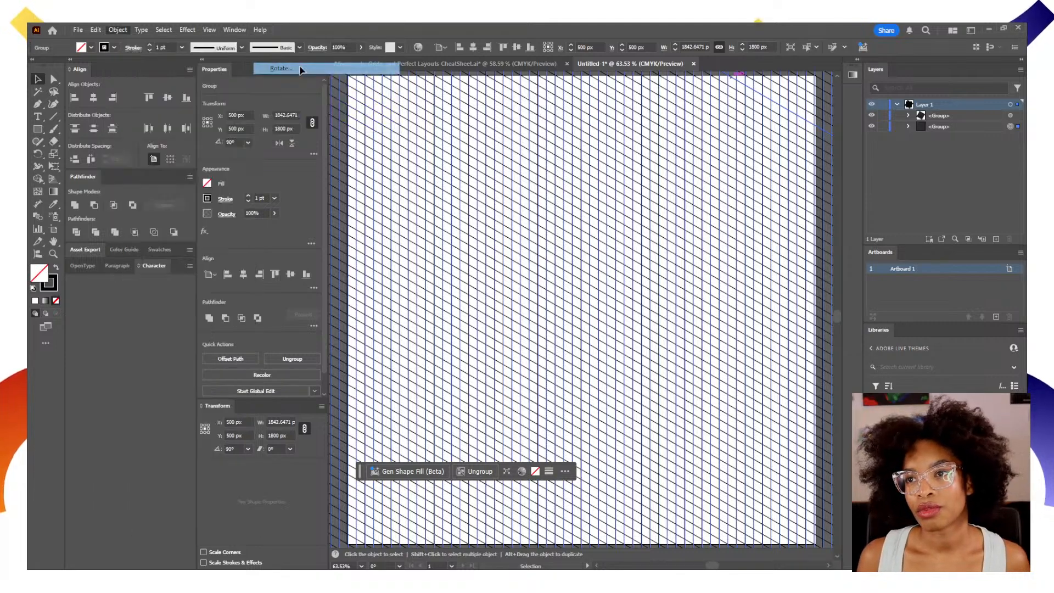
text(-60)
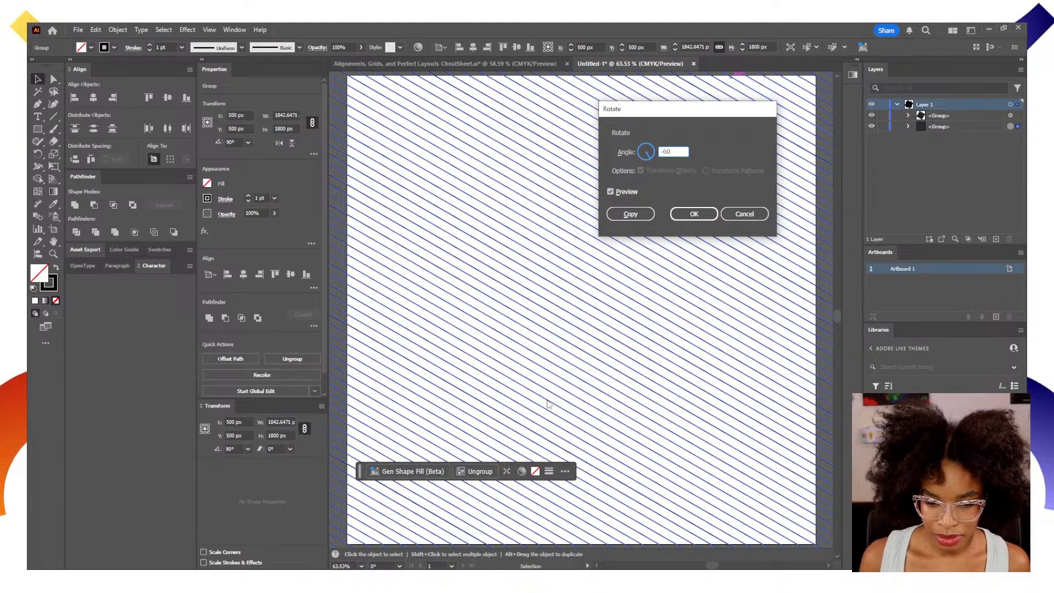
click(693, 214)
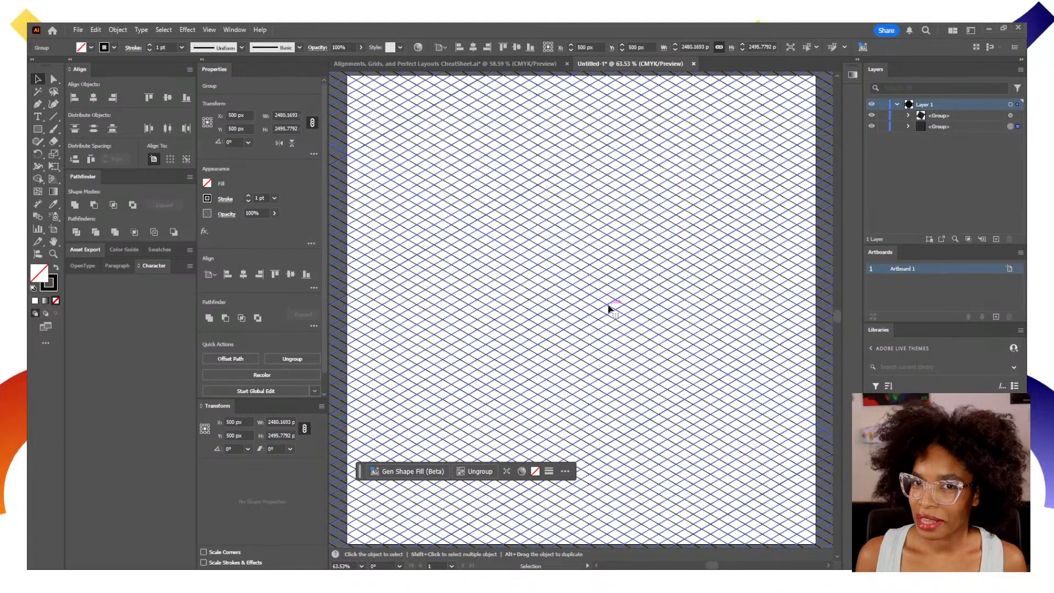
Select all the crossing lines on Layer 1 and convert them into guides.
click(736, 290)
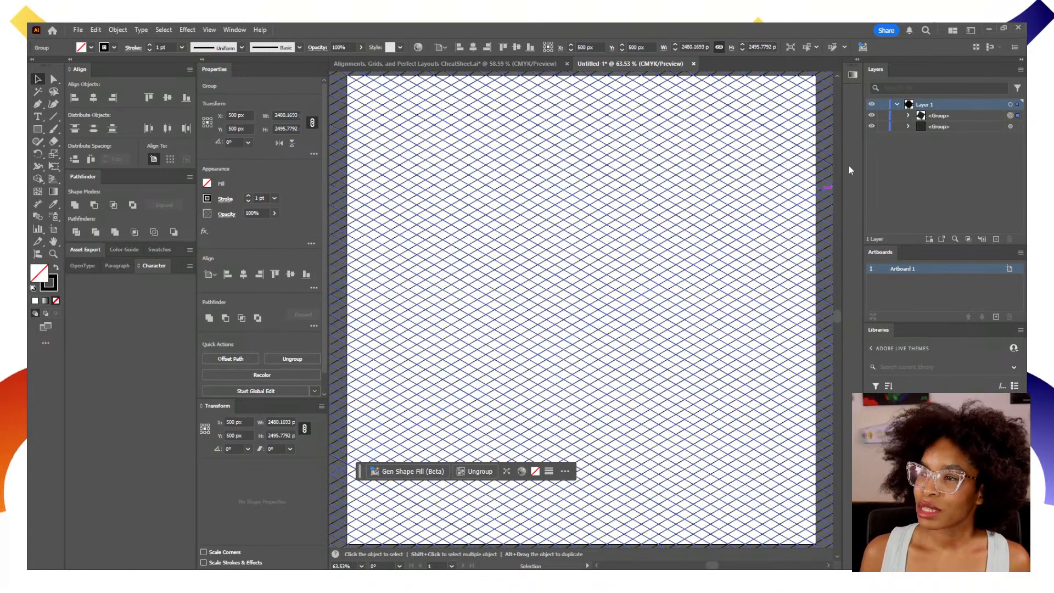
click(898, 104)
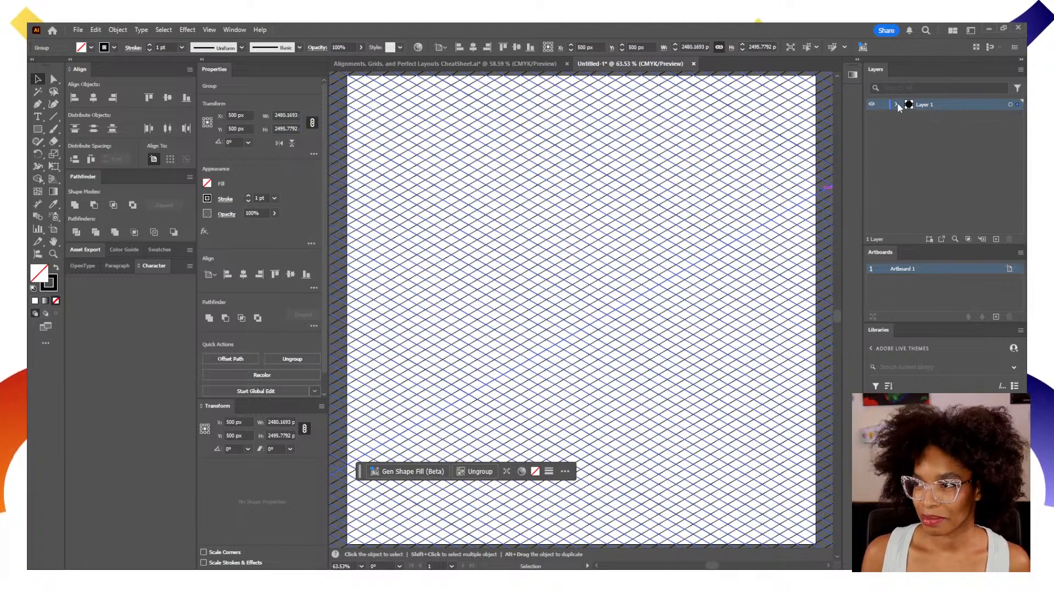
click(883, 105)
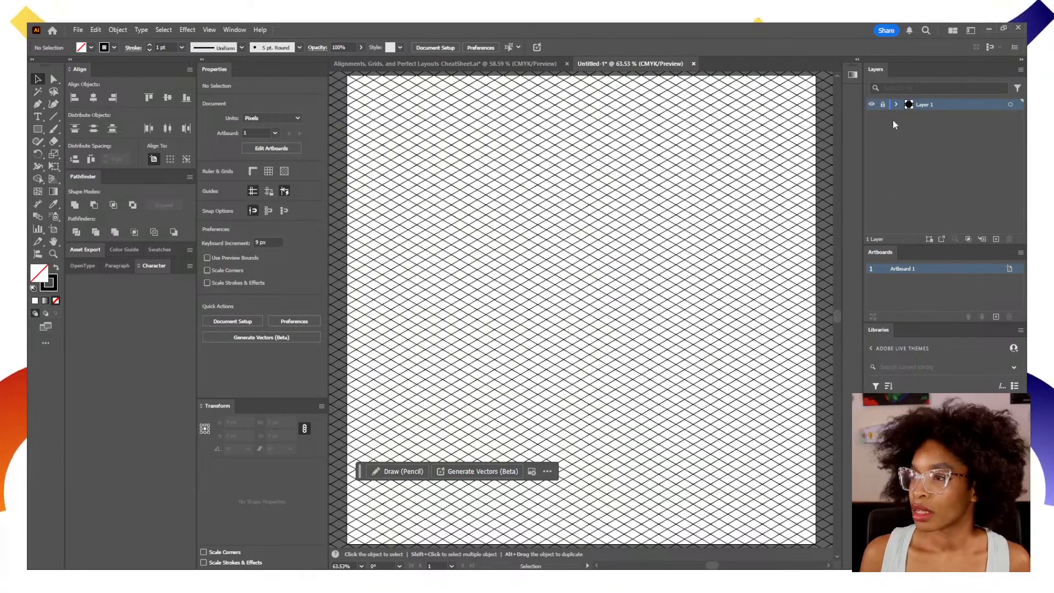
click(1011, 104)
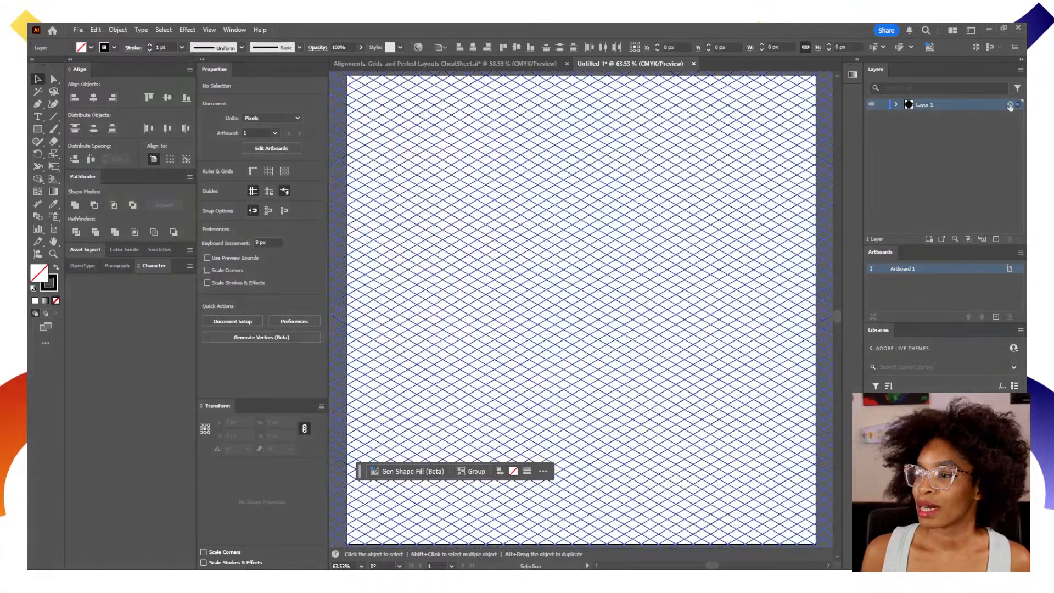
click(209, 31)
mouse_move(334, 456)
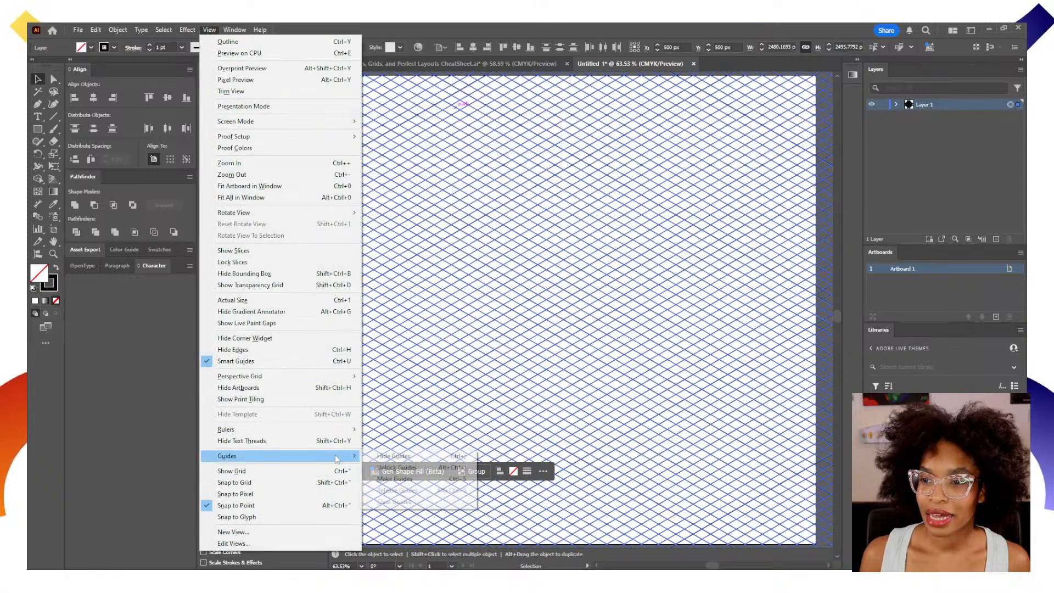
click(395, 480)
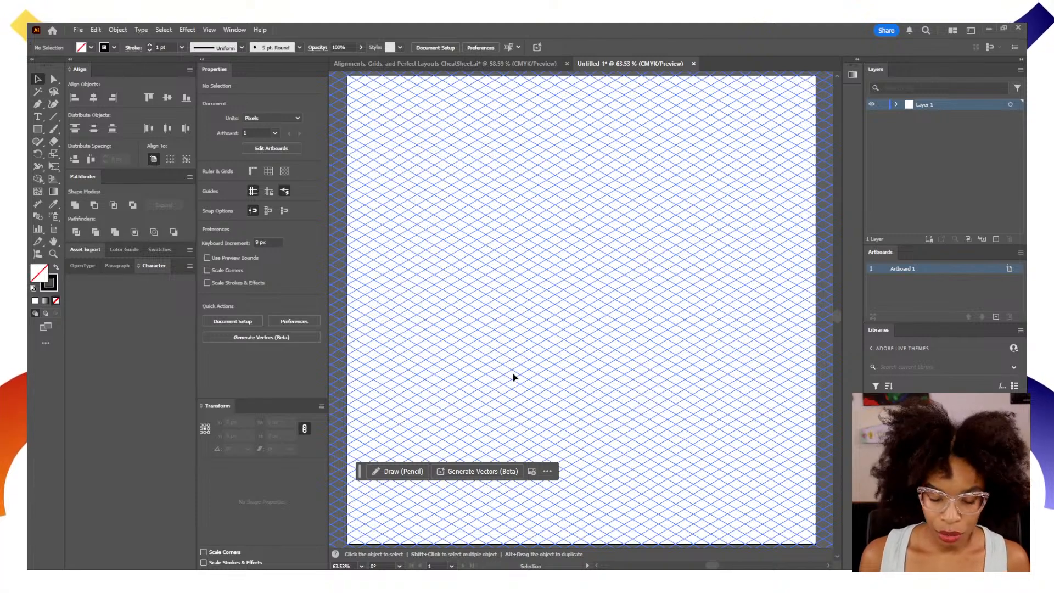
Inspect the guide grid up close and lock Layer 1.
key(z)
drag(508, 303, 591, 316)
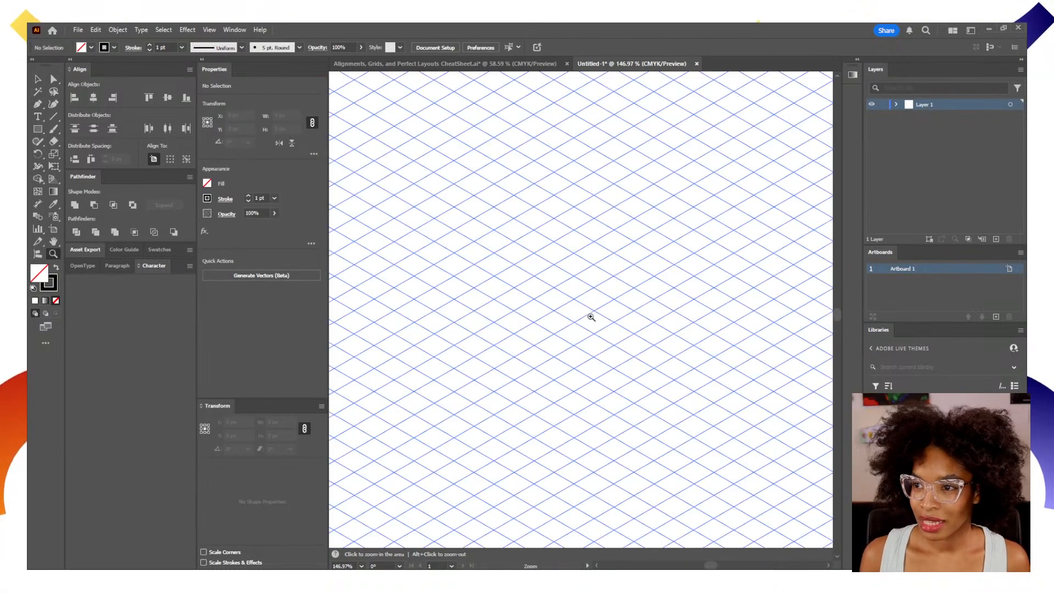
click(525, 298)
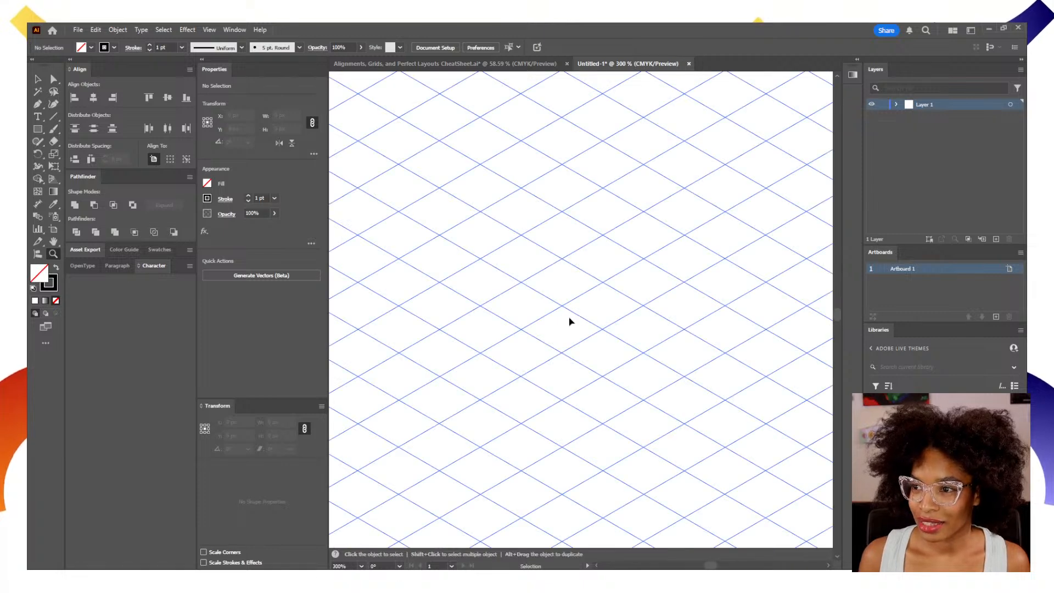
key(ctrl+0)
click(885, 104)
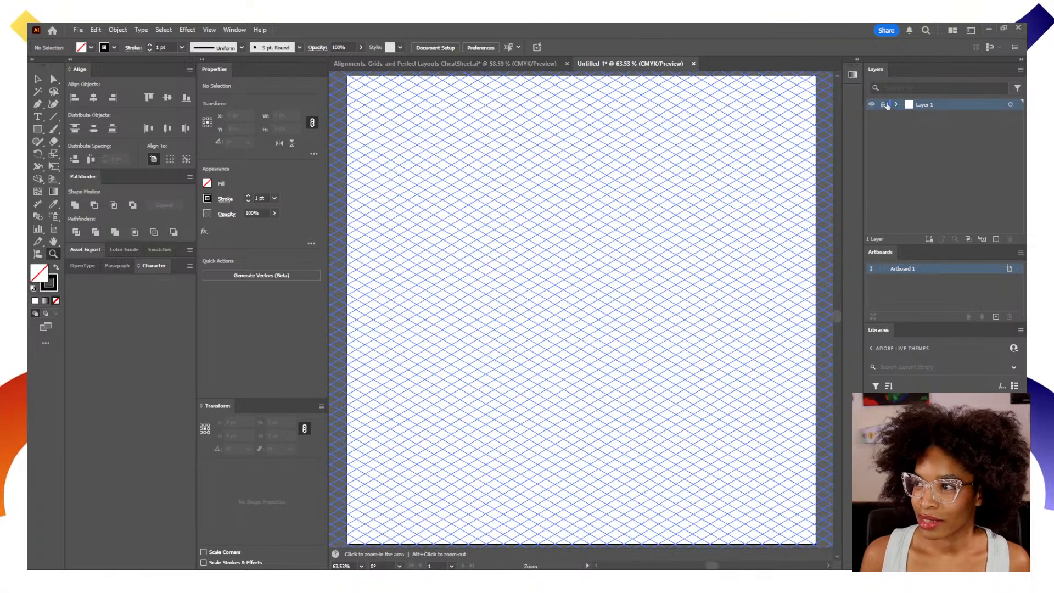
key(v)
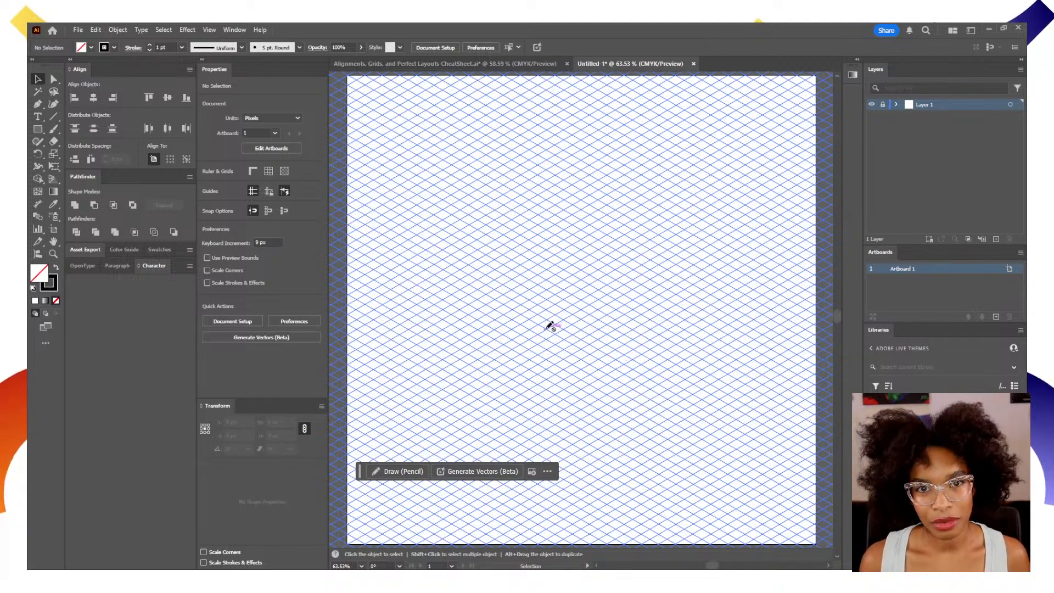
Add a new layer above the locked guide layer for drawing.
key(z)
drag(514, 296, 579, 334)
key(ctrl+0)
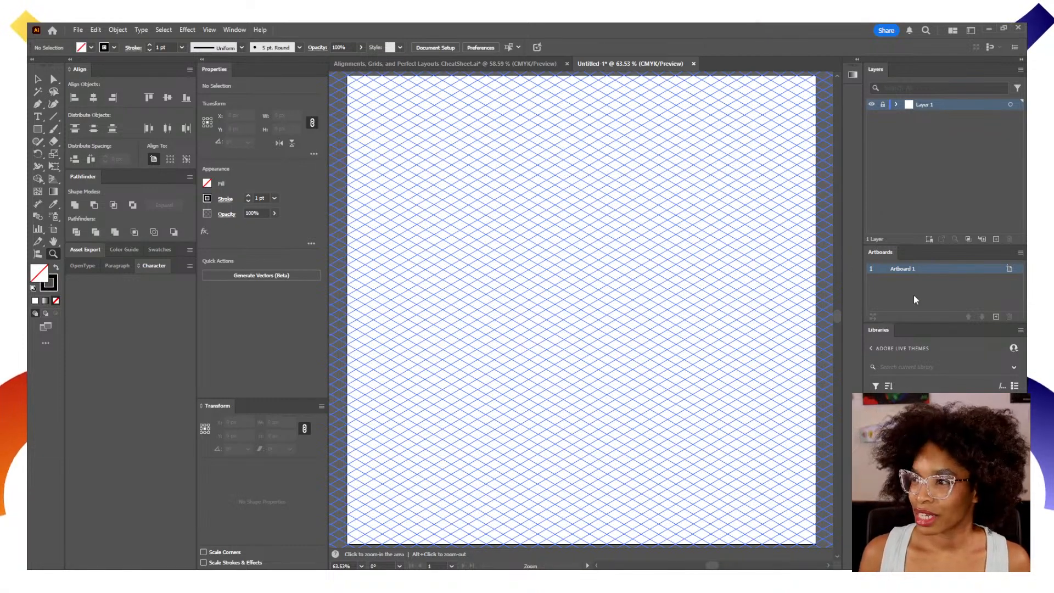
click(996, 239)
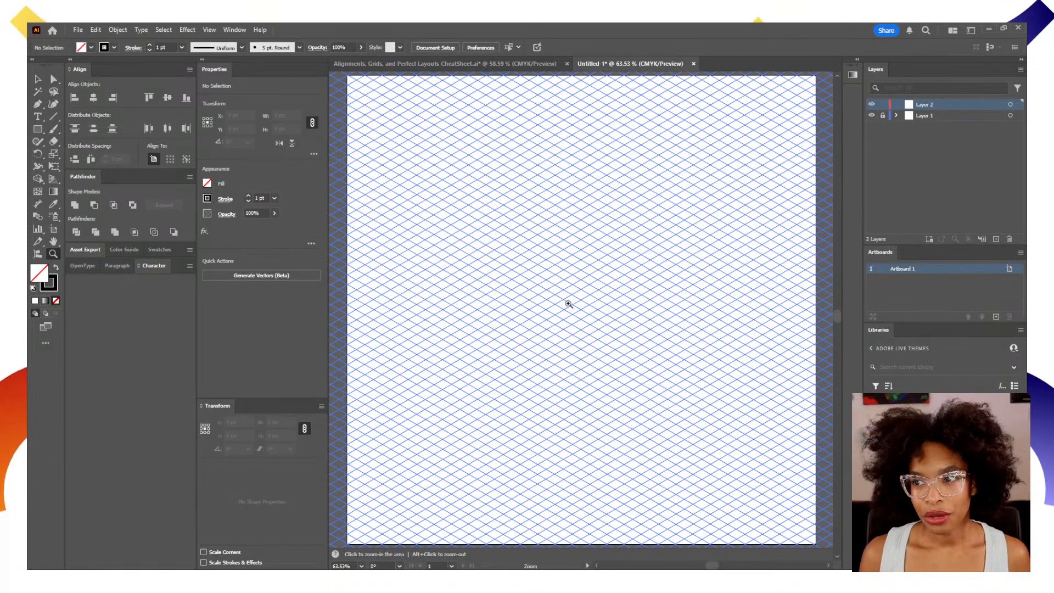
Draw a closed parallelogram along the isometric guides with the Pen tool, about 92 px wide with vertical sides about 128 px long.
click(566, 304)
click(565, 302)
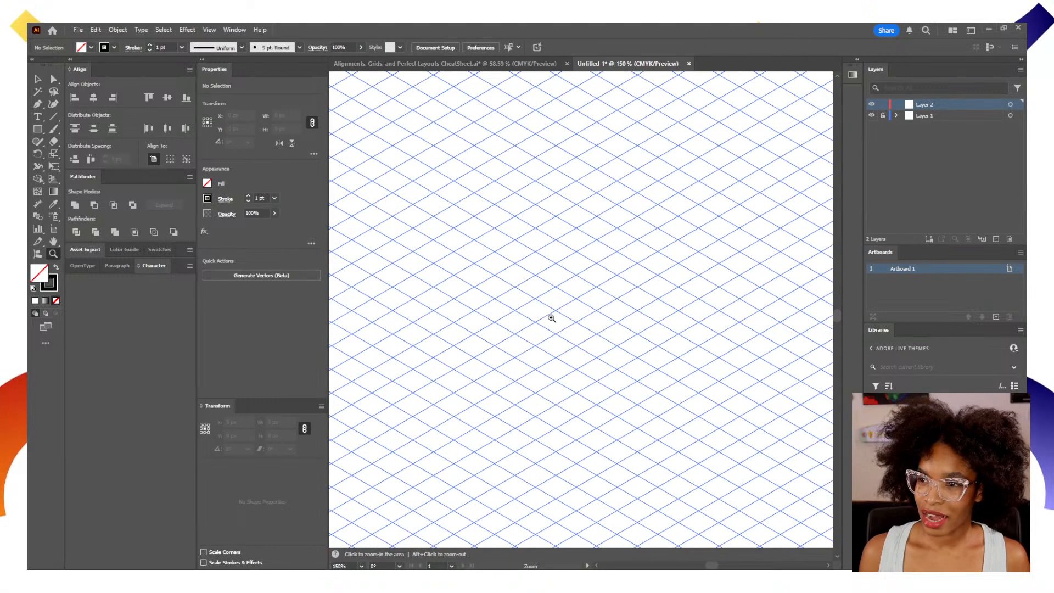
key(p)
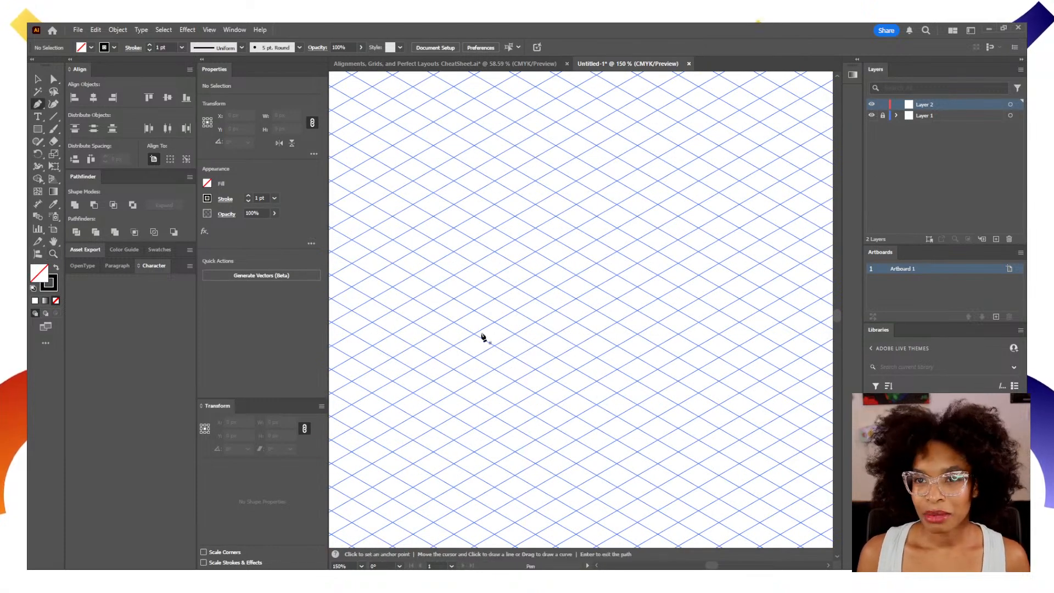
click(474, 406)
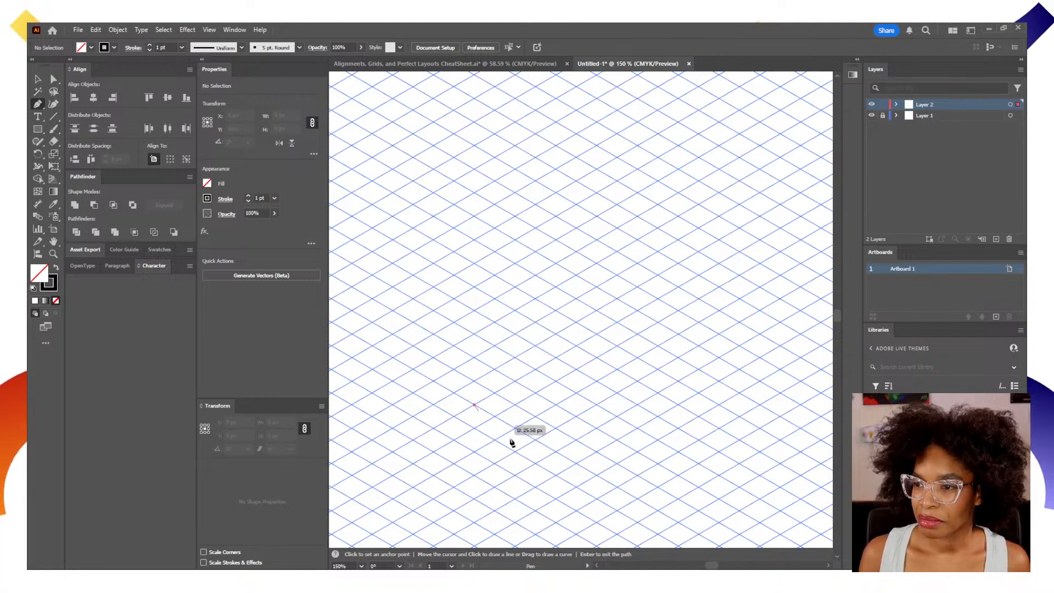
click(576, 464)
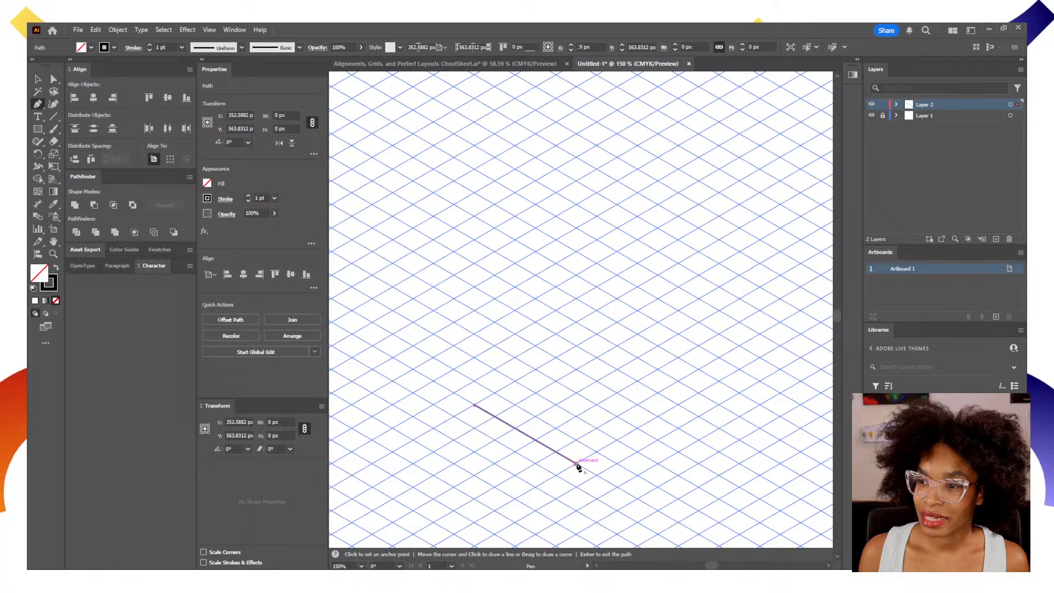
click(576, 323)
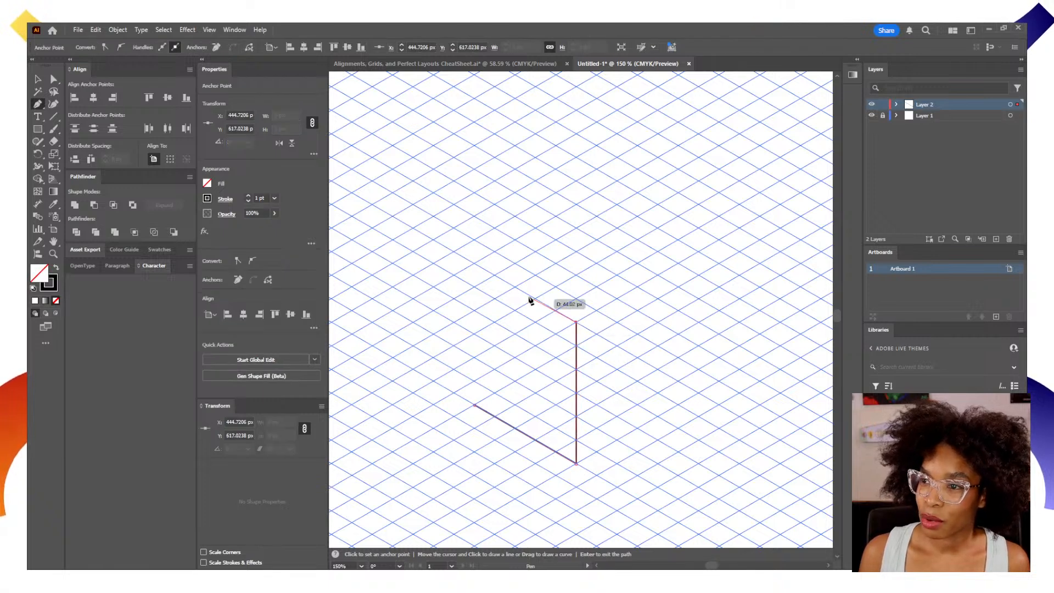
click(495, 275)
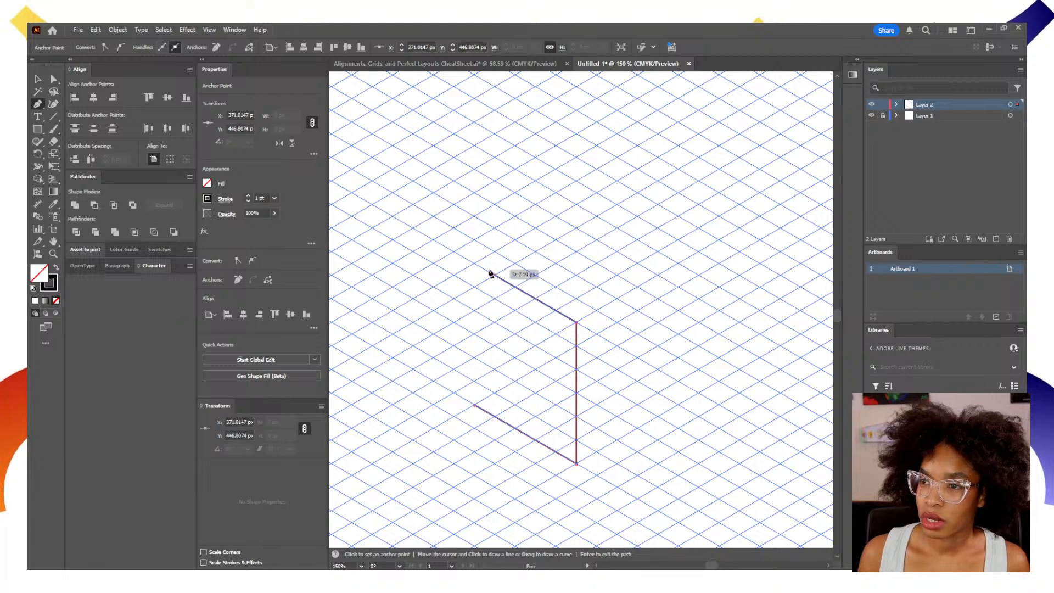
key(ctrl+z)
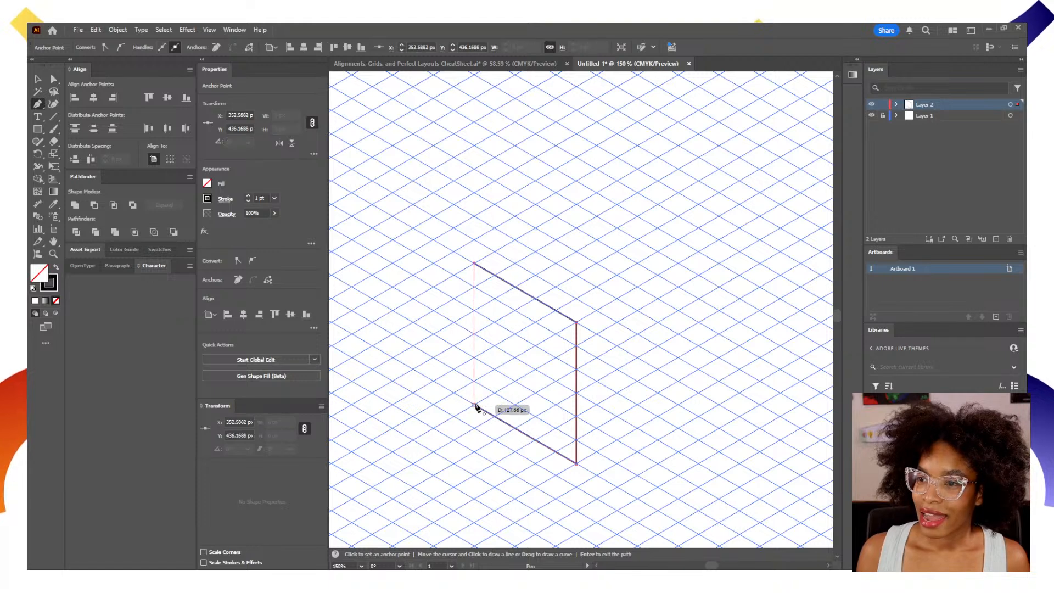
click(475, 406)
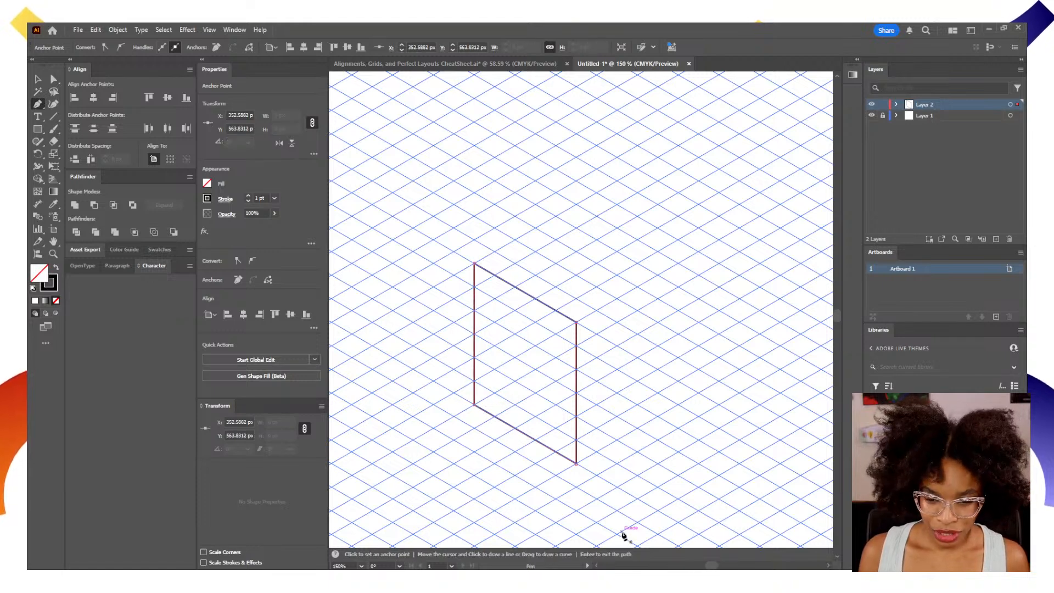
key(v)
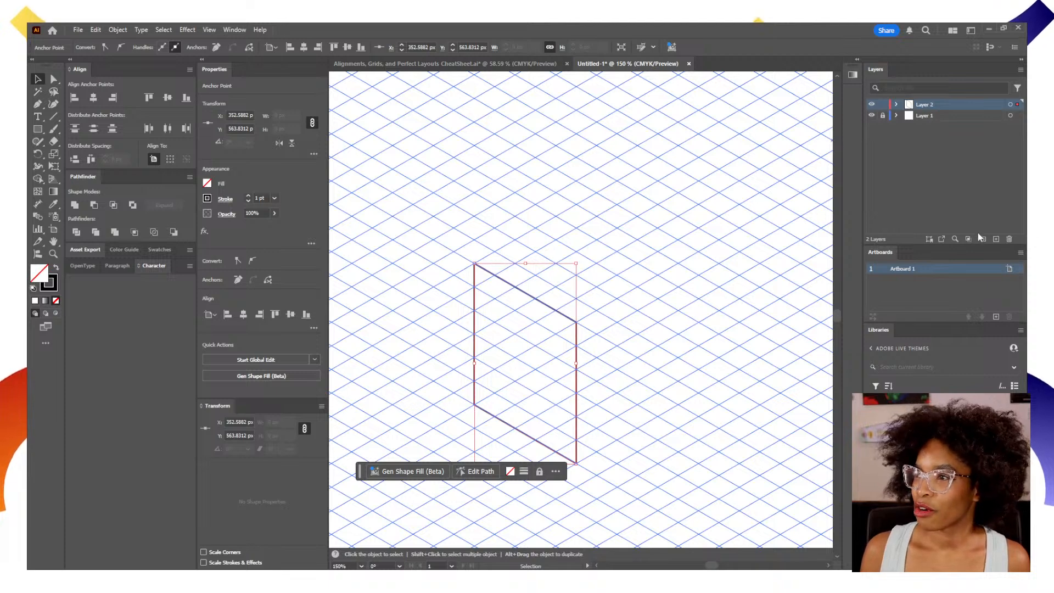
Make a copy of the parallelogram on Layer 2, reflected across the vertical axis.
click(1010, 105)
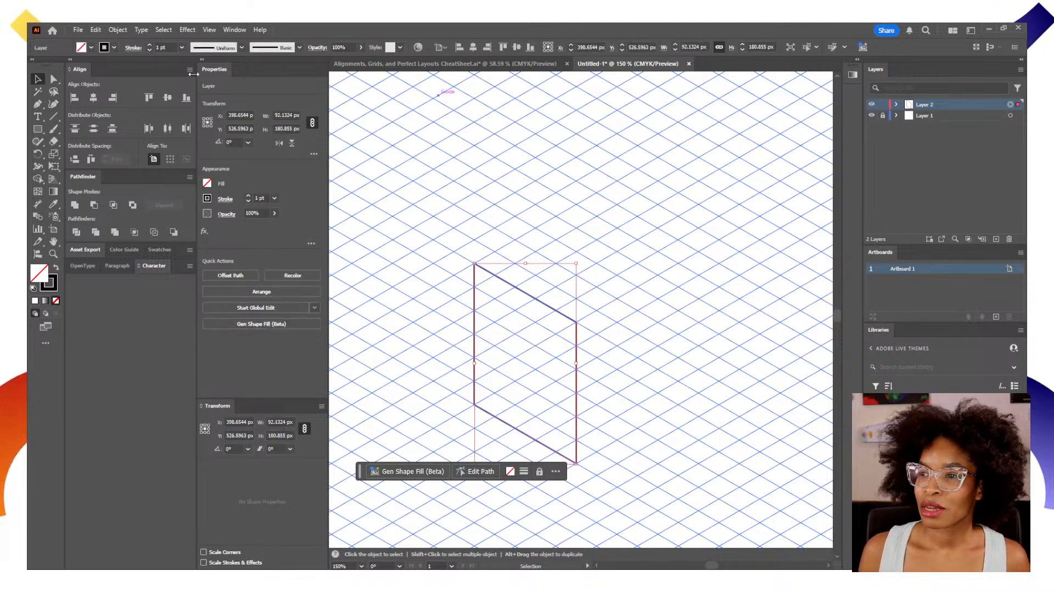
click(127, 30)
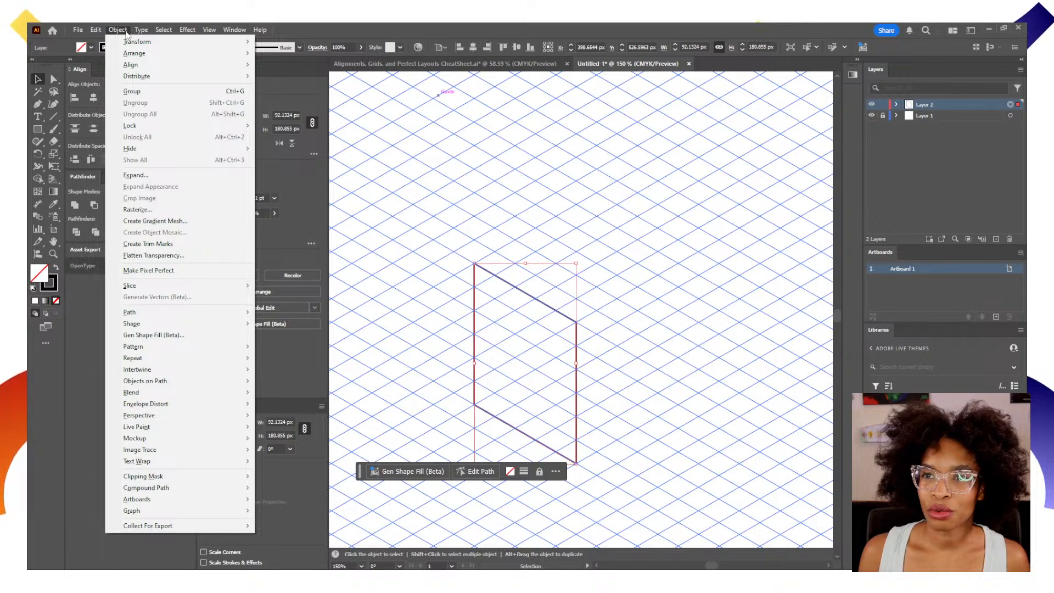
mouse_move(127, 42)
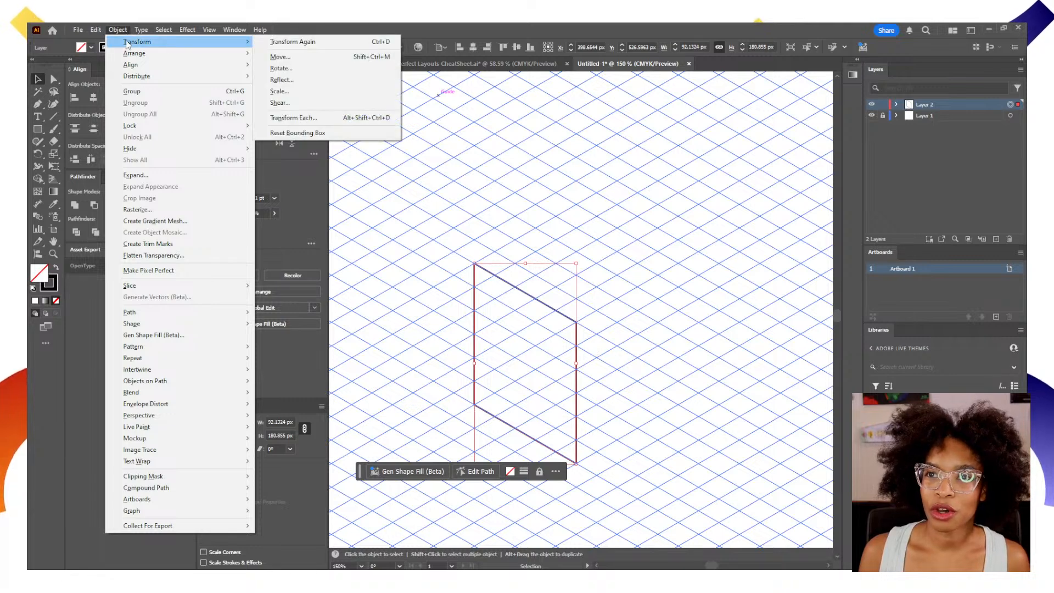
click(291, 81)
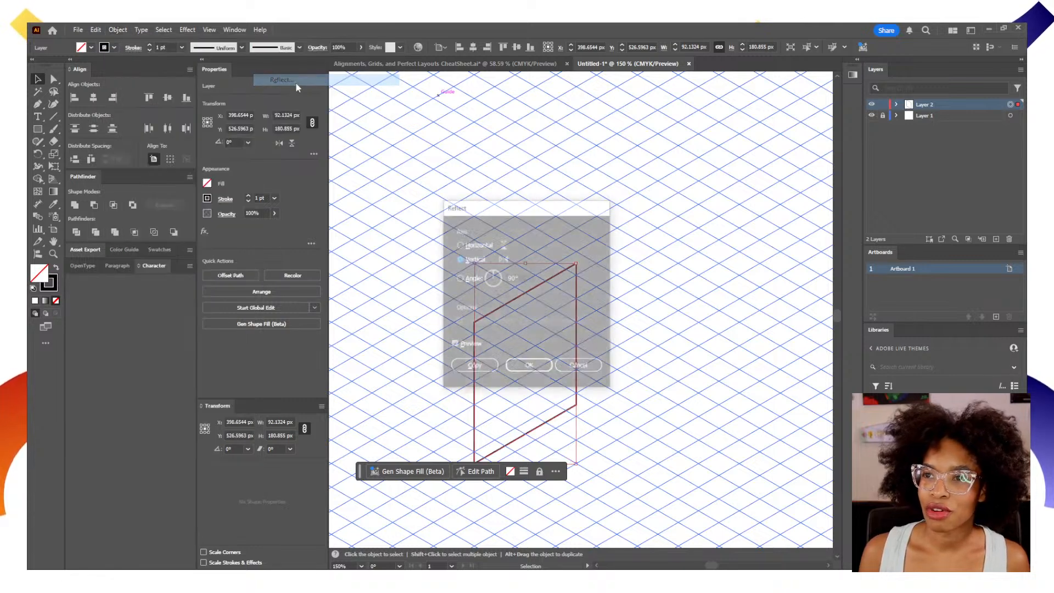
click(474, 368)
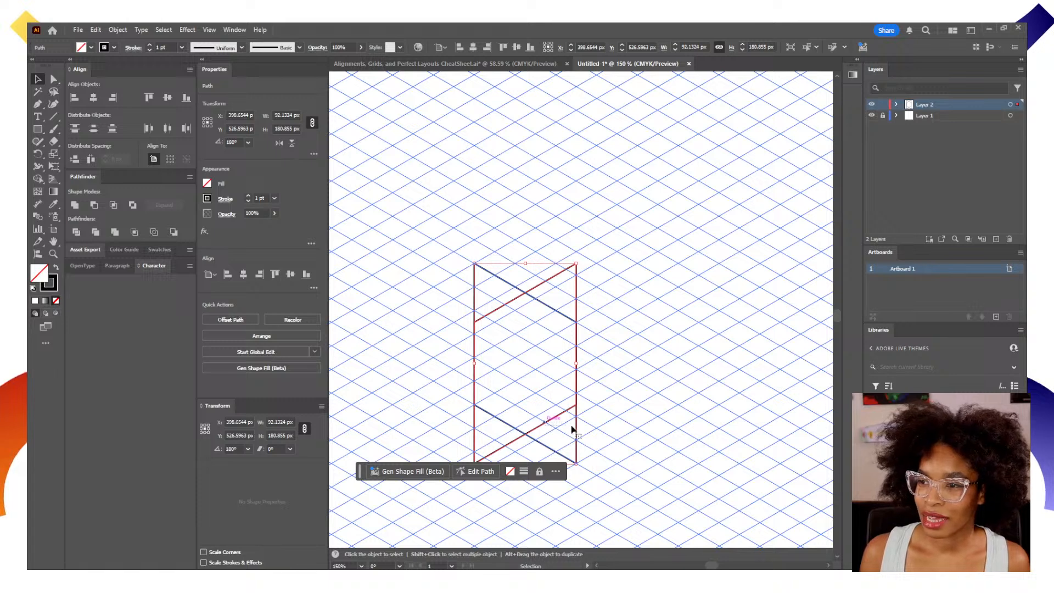
Move the reflected copy beside the original so the two parallelograms share the central vertical edge as side faces.
shift+click(552, 422)
drag(543, 423, 653, 424)
key(ctrl+z)
click(592, 423)
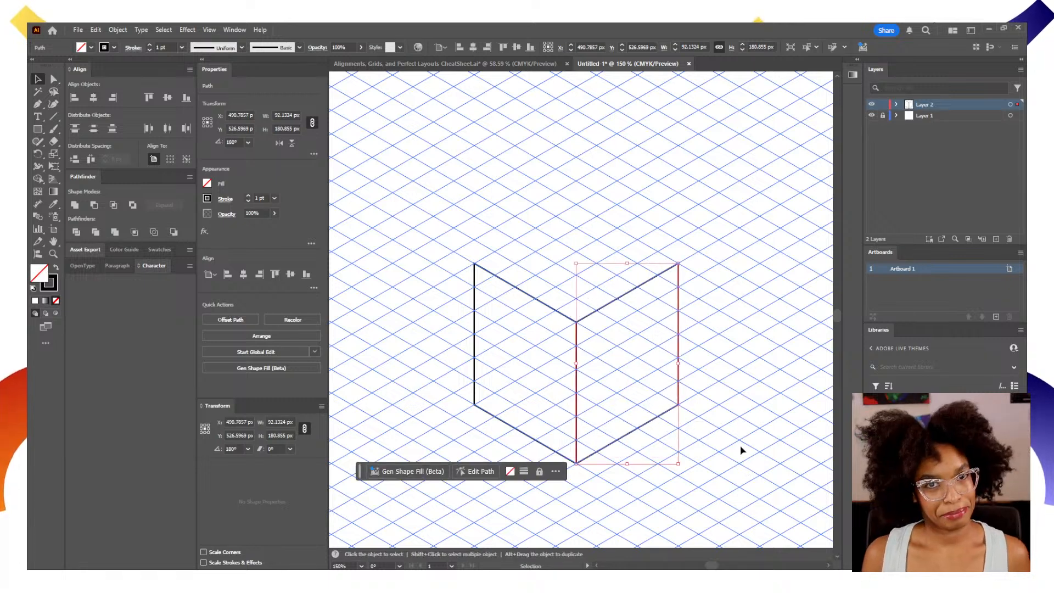
click(729, 430)
Draw the cube's closed top face with the Pen tool, about 184 px wide and 106 px high, joining both side faces' upper corners.
key(p)
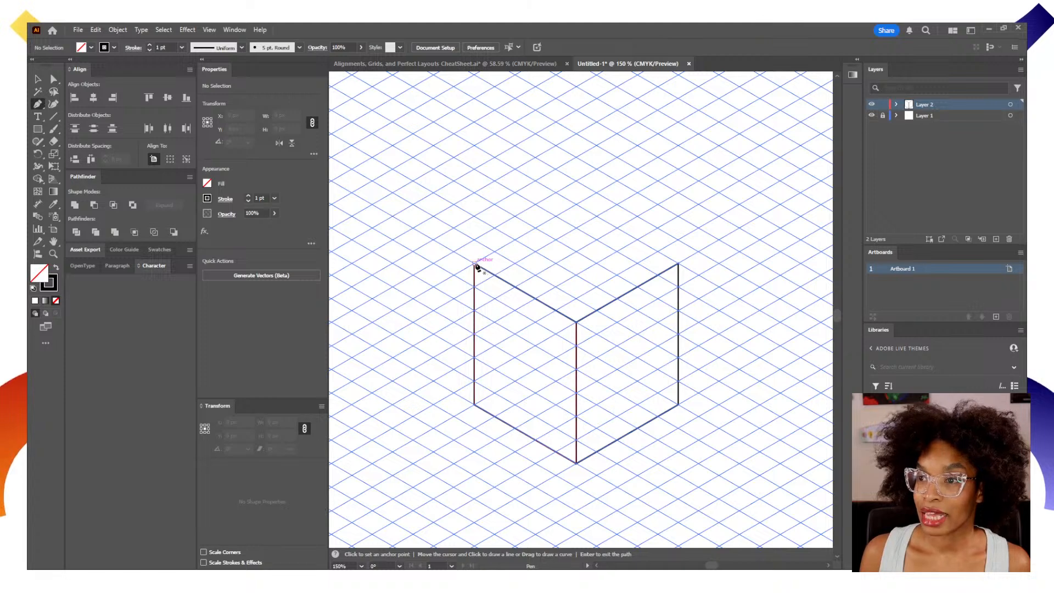
click(576, 204)
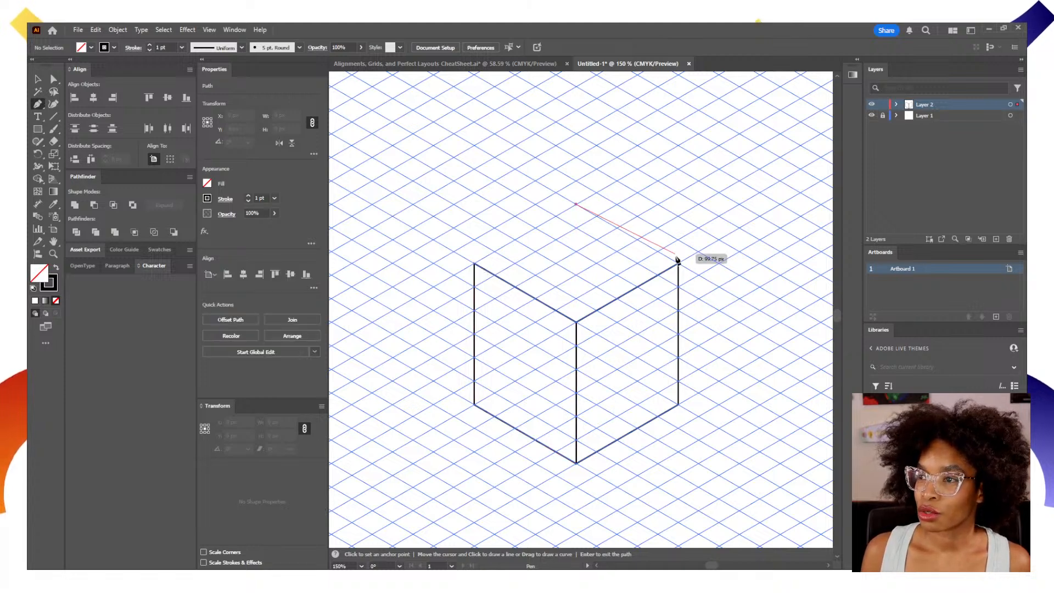
key(ctrl+z)
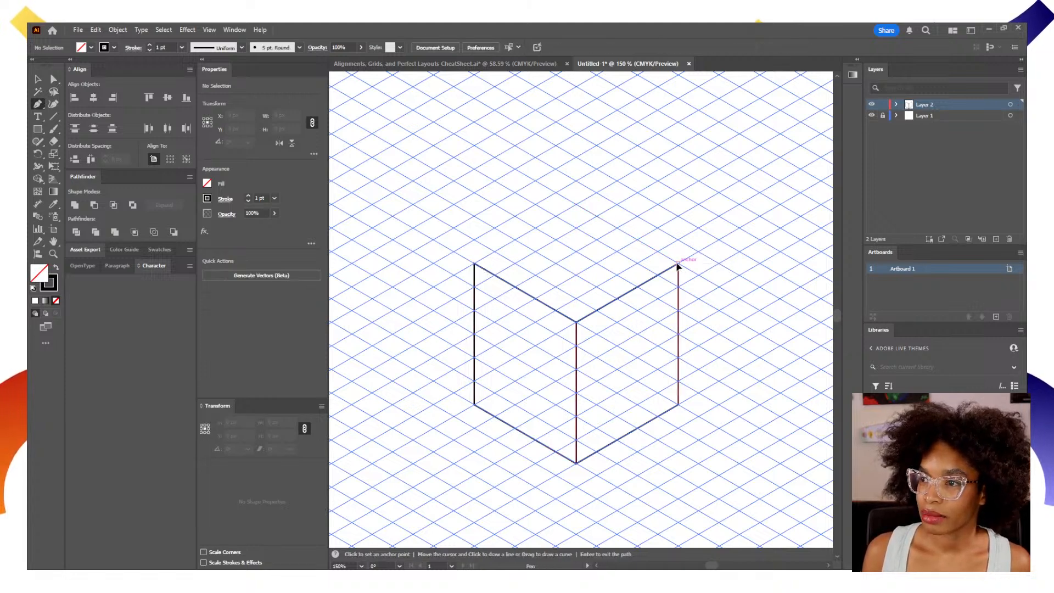
click(678, 265)
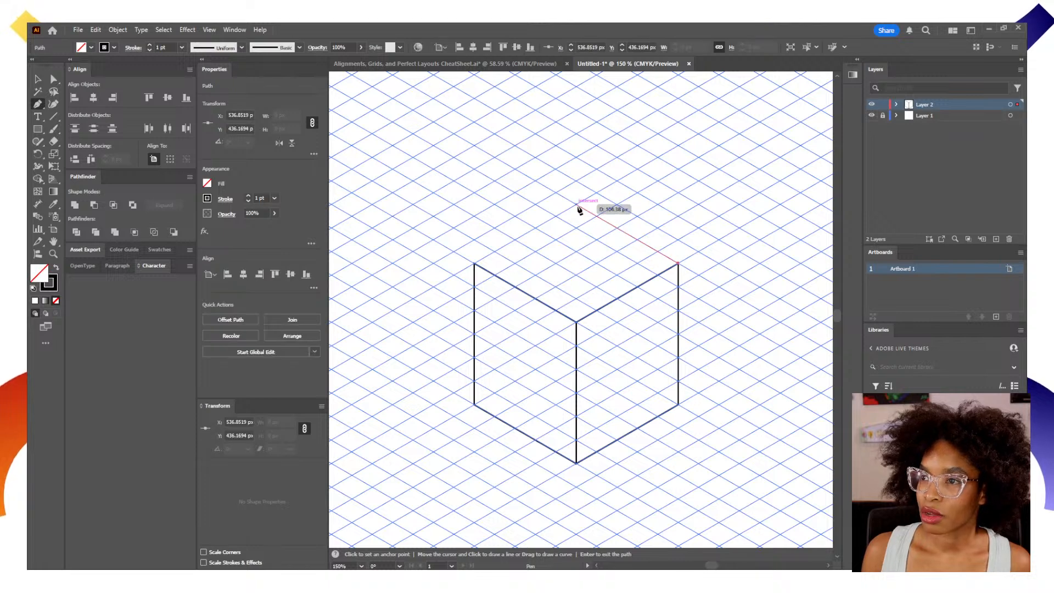
click(576, 204)
click(474, 264)
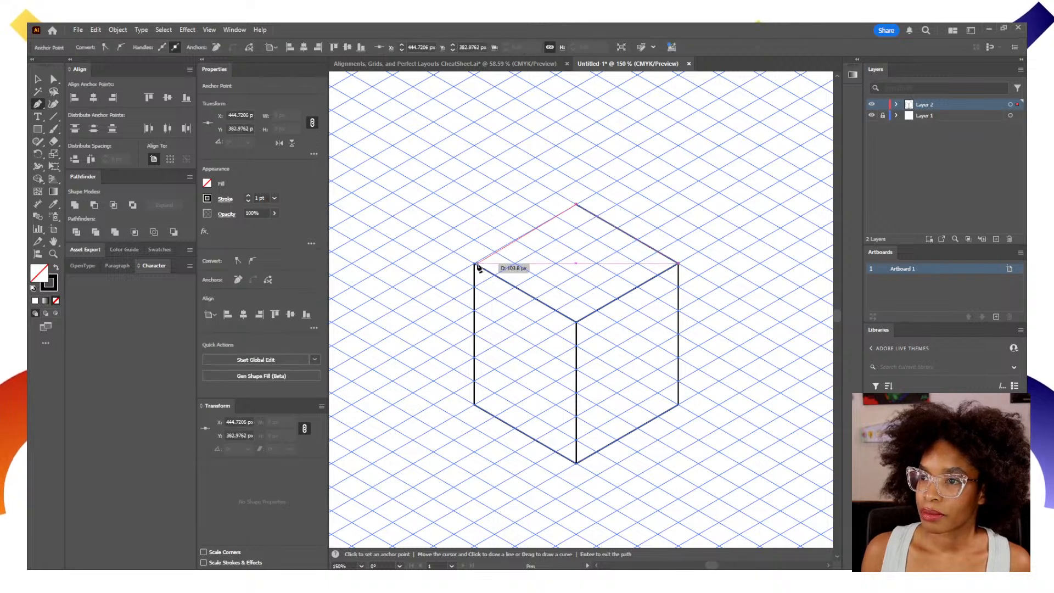
click(575, 323)
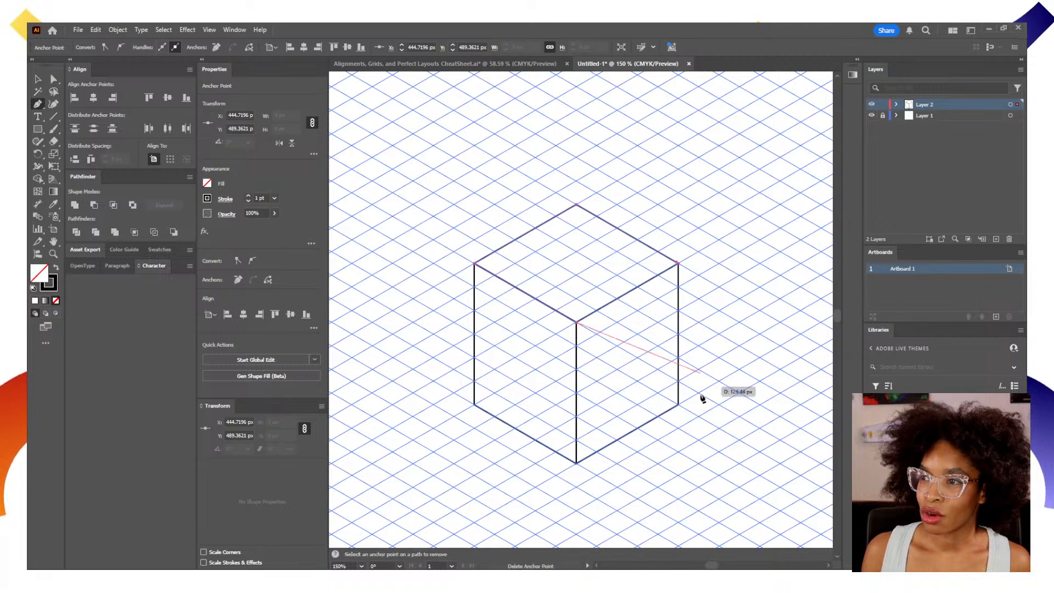
click(679, 265)
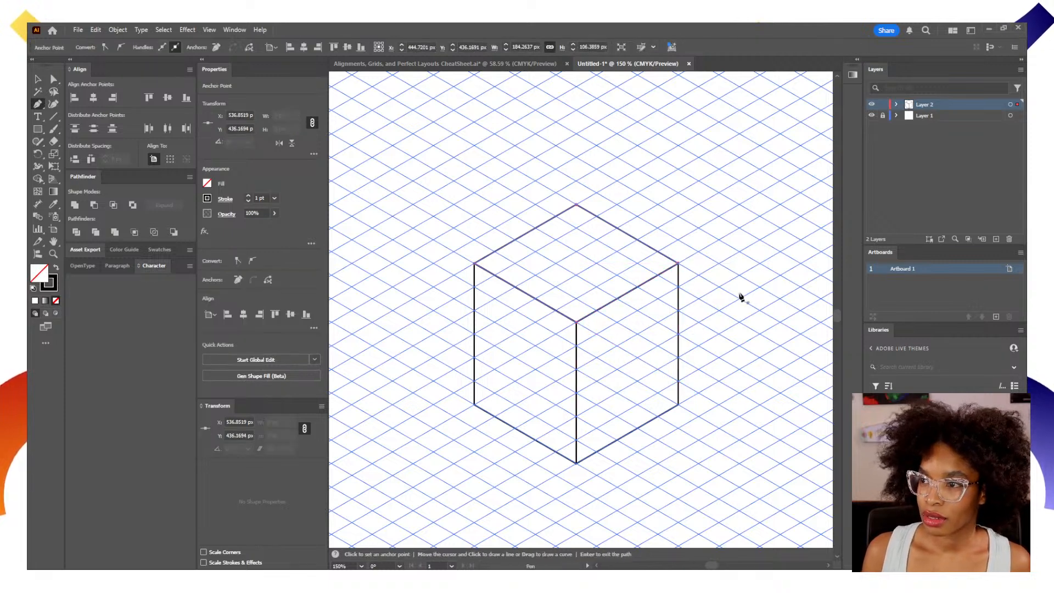
key(v)
click(731, 354)
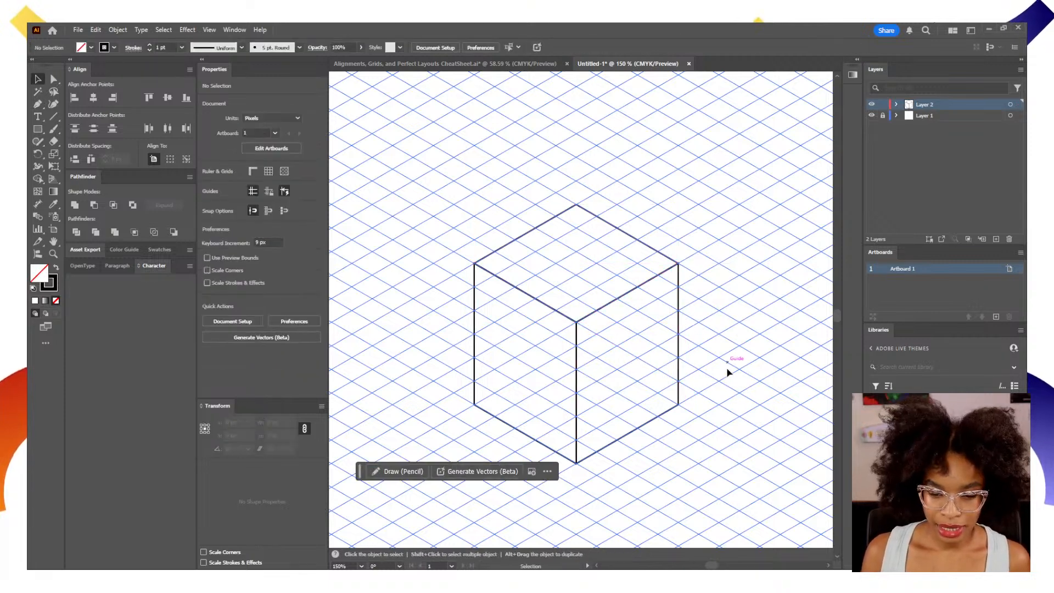
Activate the Ellipse tool for drawing in the empty grid area beside the cube.
scroll(706, 419, right, 3)
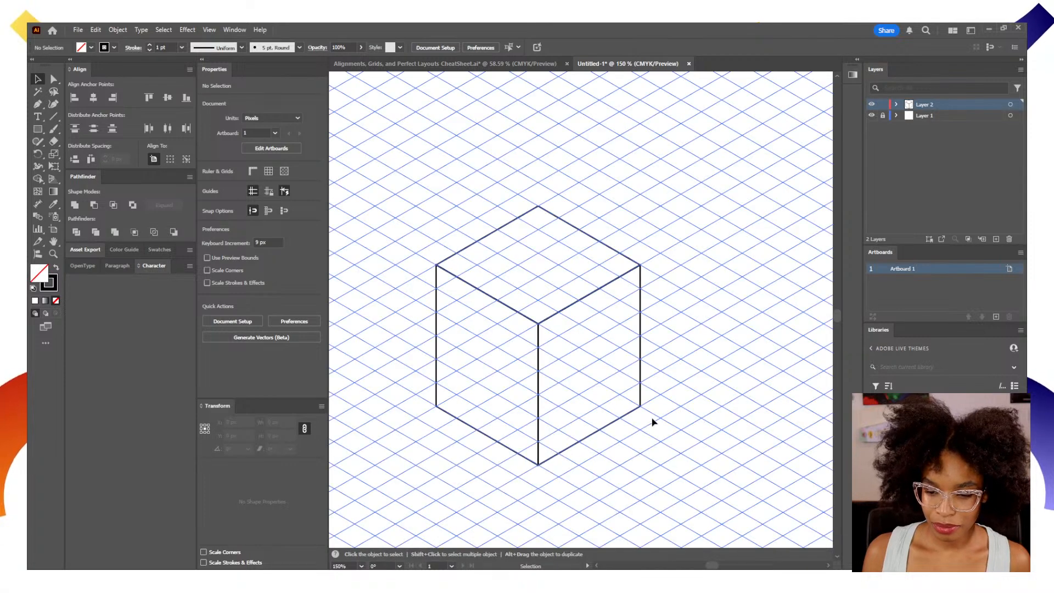
key(space)
drag(629, 413, 648, 401)
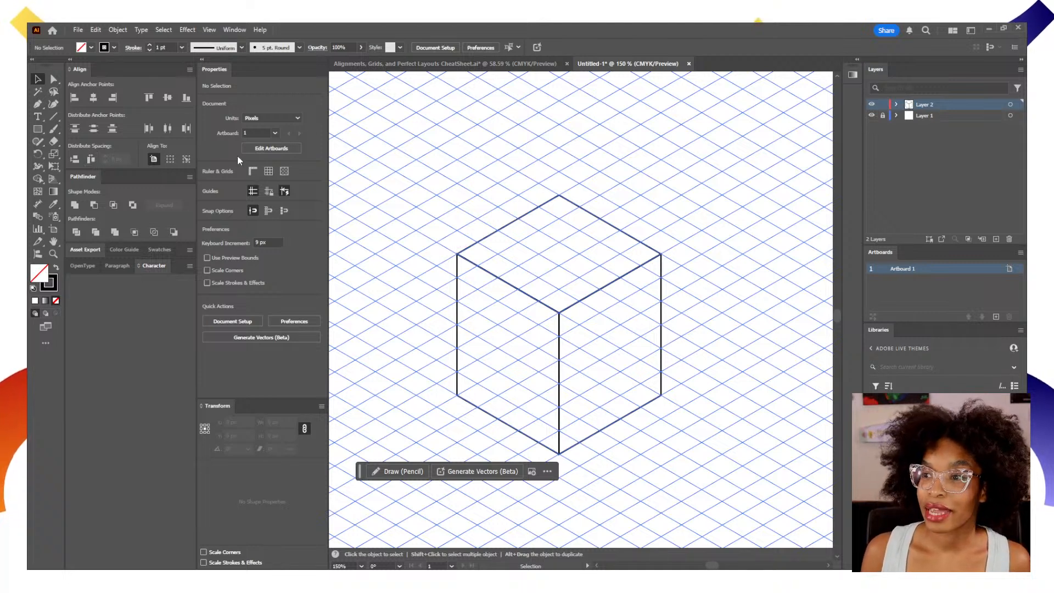
click(37, 129)
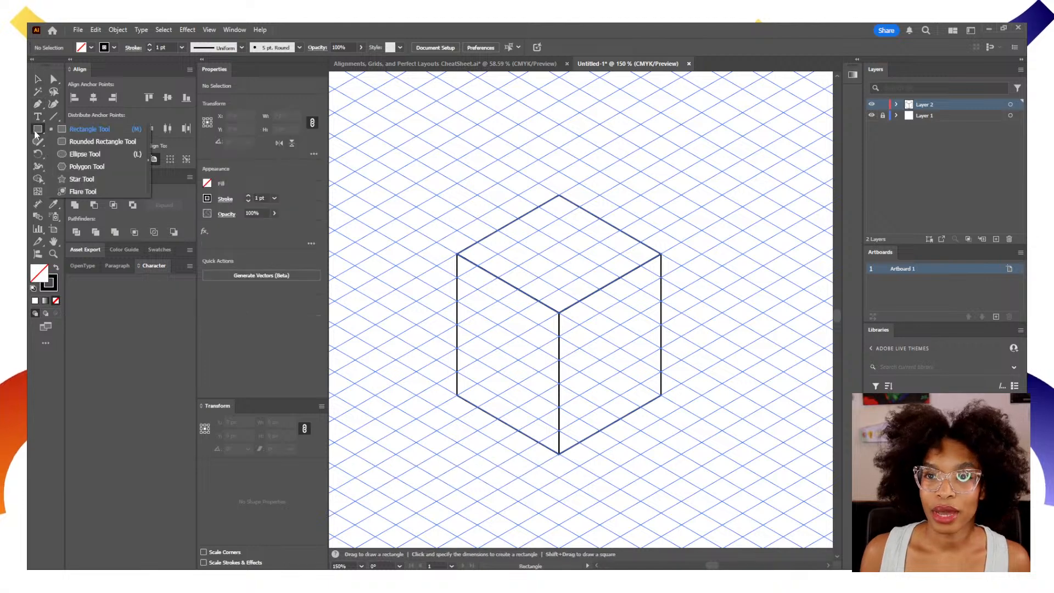
click(77, 154)
key(space)
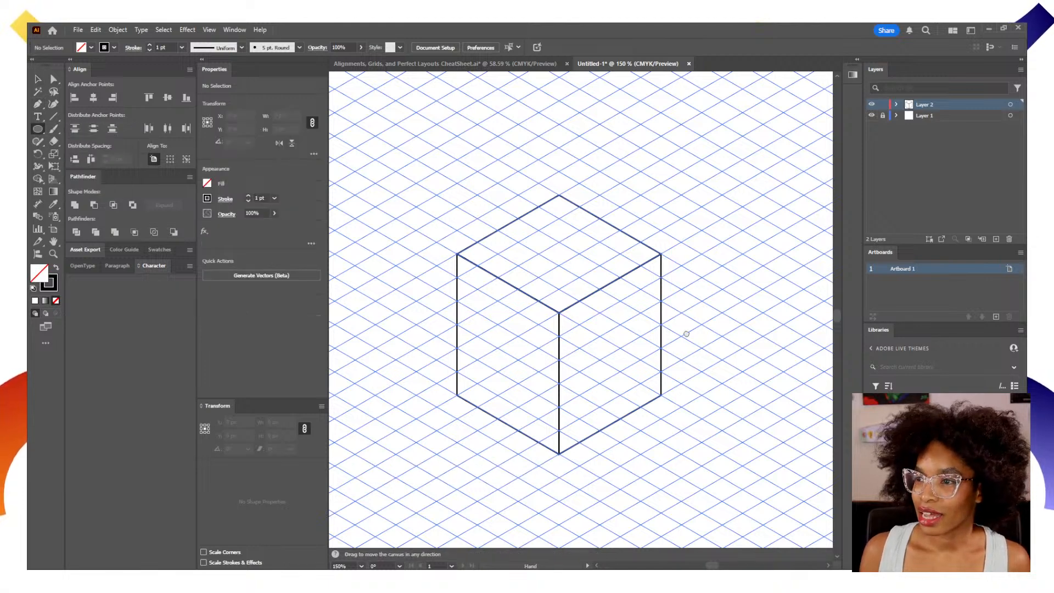
drag(685, 335, 621, 298)
click(496, 277)
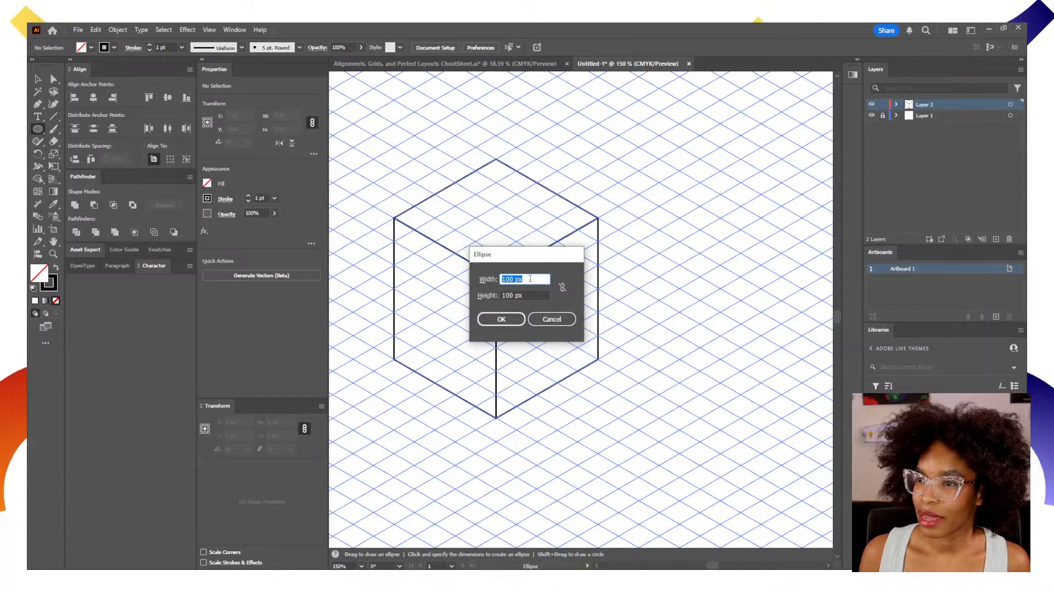
key(Return)
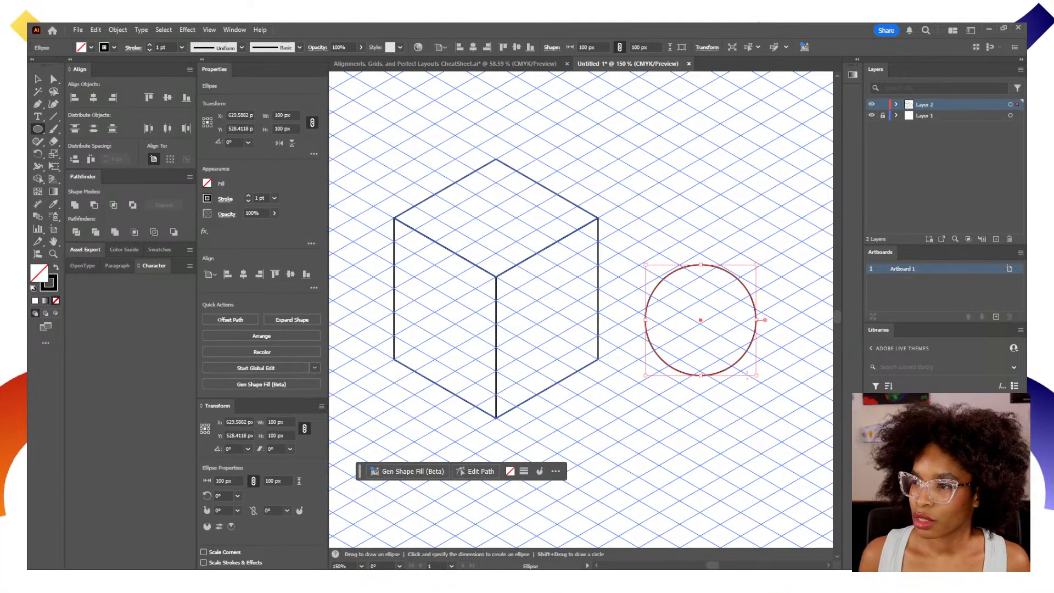
key(ctrl+z)
Create a 90 × 90 px circle on the empty grid and move it closer to the cube's right face.
click(504, 275)
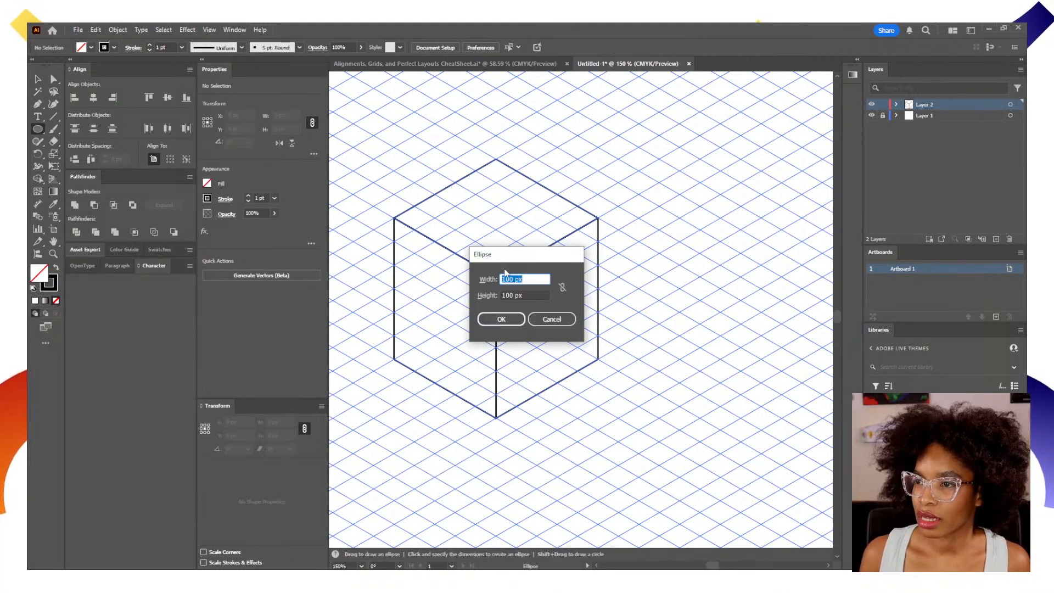
text(90)
key(Tab)
text(90)
key(Return)
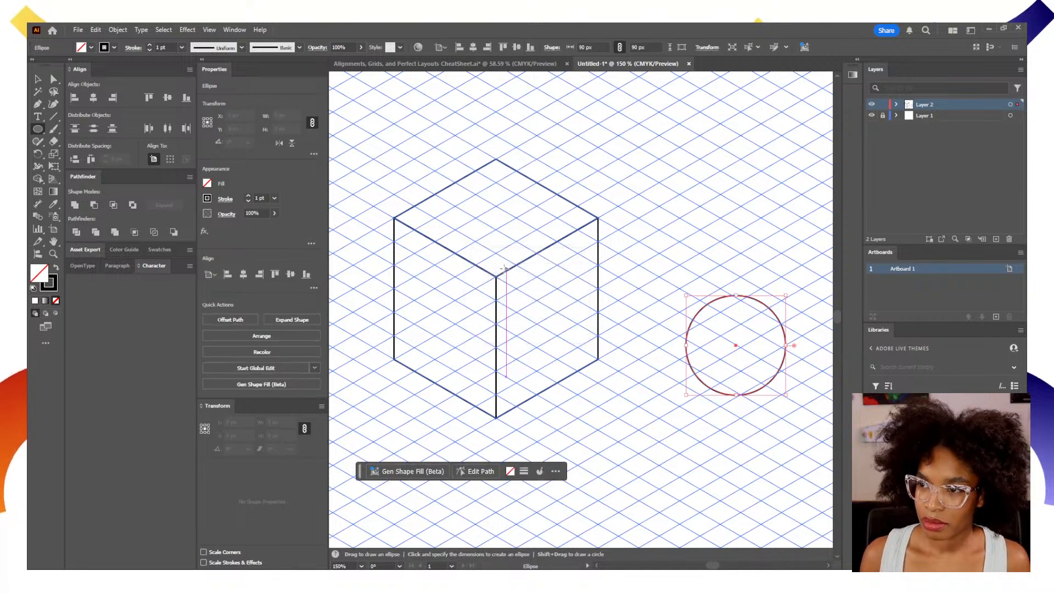
key(v)
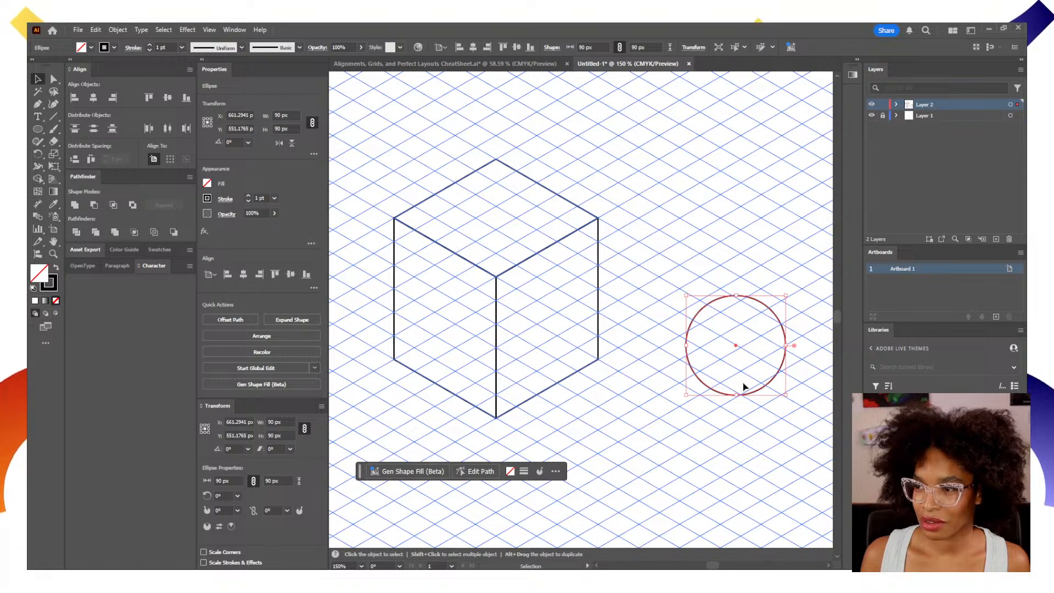
click(690, 389)
drag(704, 387, 631, 402)
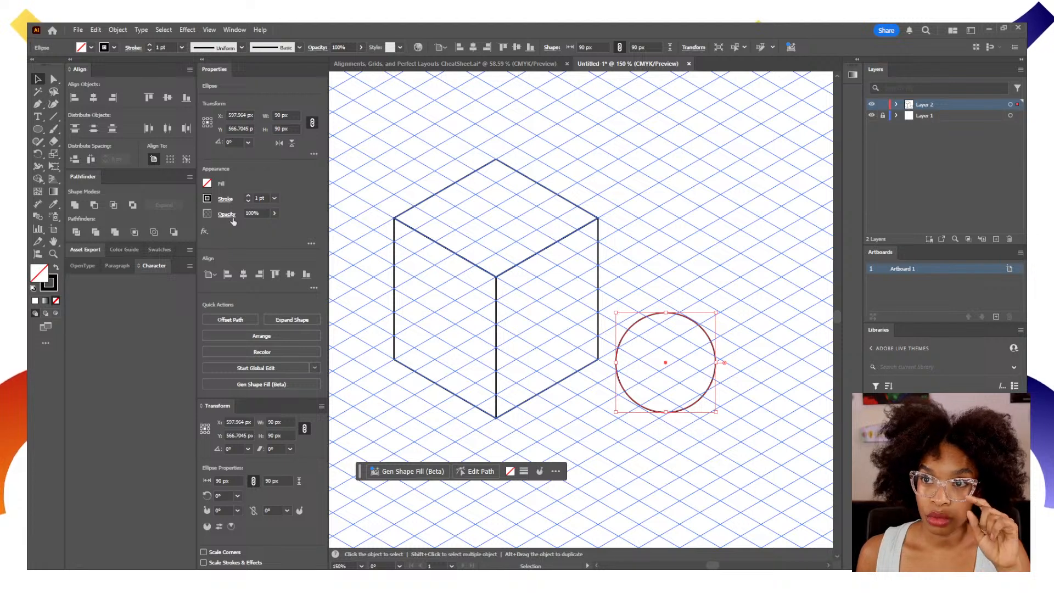
Shear the circle horizontally into a slanted ellipse about 104 px wide and 90 px high.
click(117, 29)
mouse_move(119, 43)
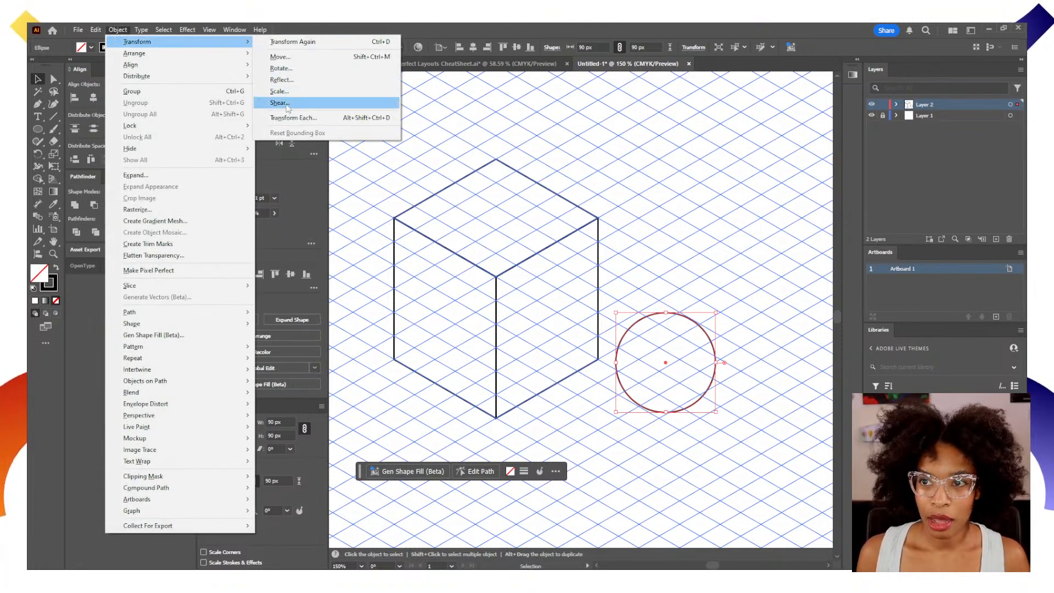
click(299, 227)
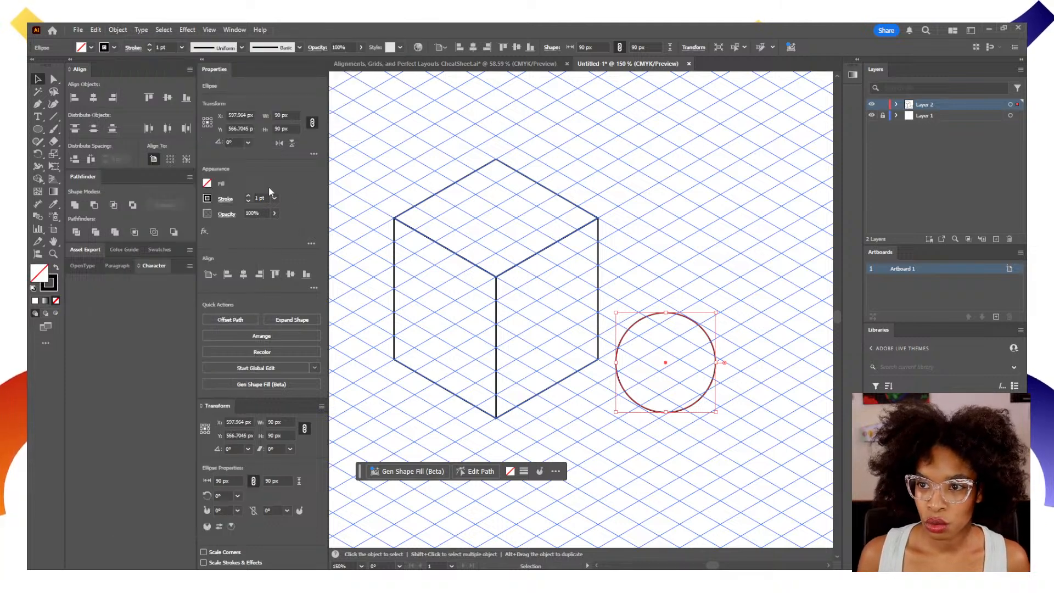
click(269, 448)
key(Return)
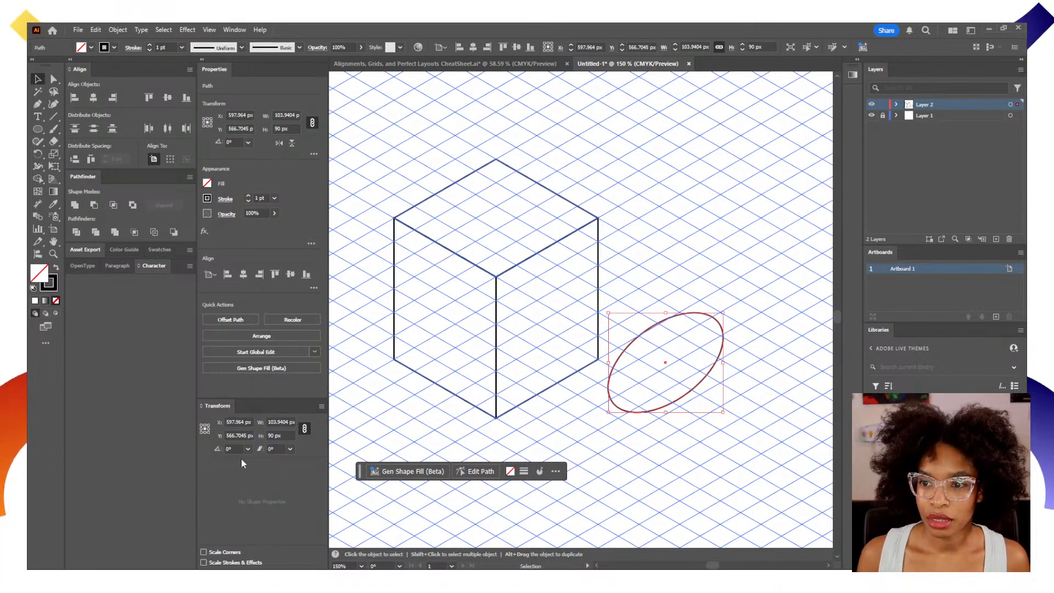
Rotate the sheared ellipse to 30° to match the isometric angle of the cube's right face.
click(228, 448)
text(30)
key(Return)
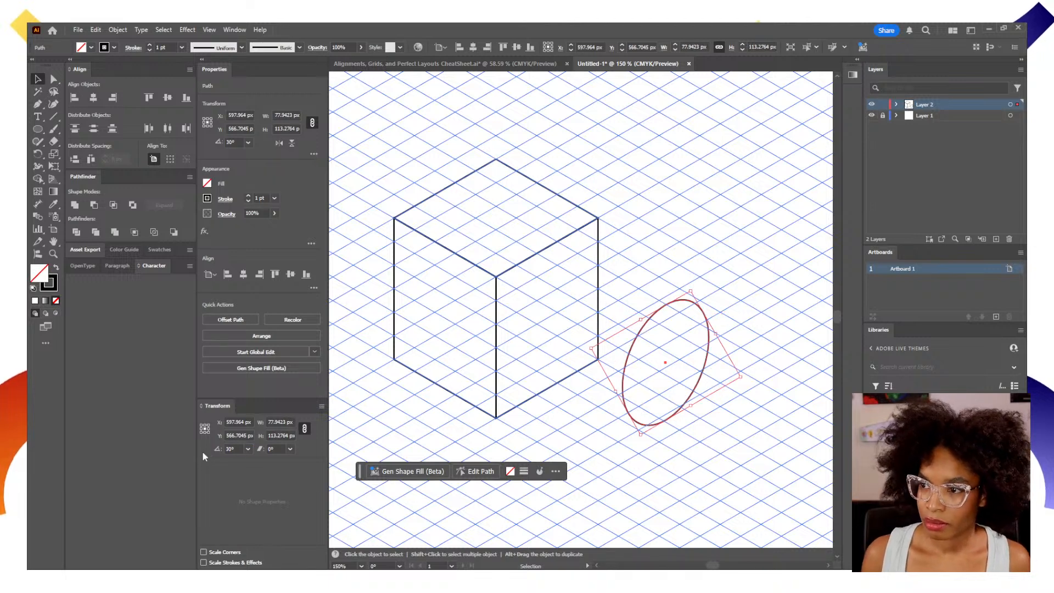
click(689, 487)
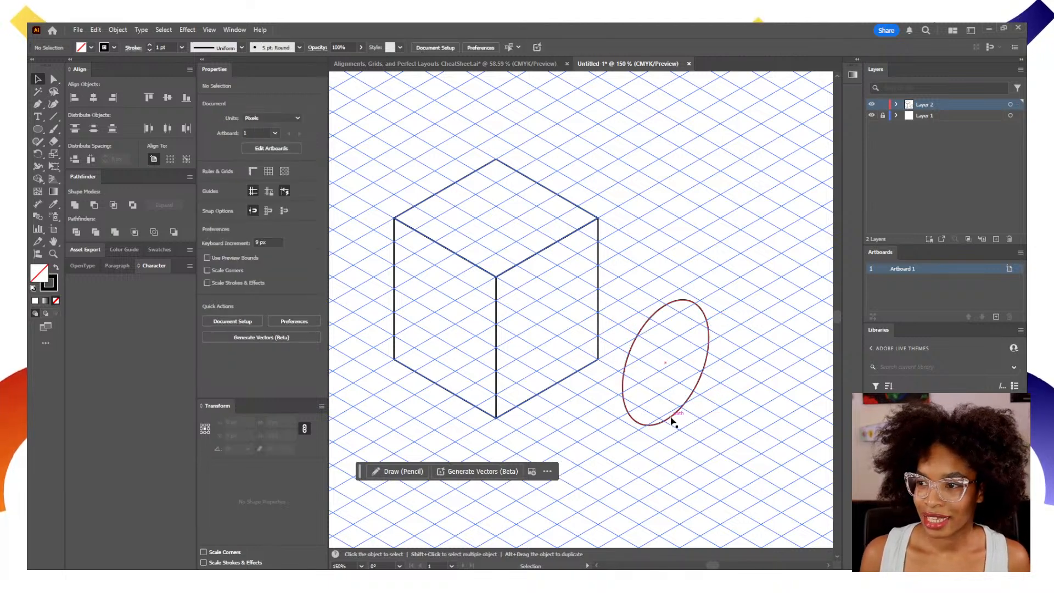
Center the ellipse on the cube's right face and scale it proportionally to a width of 70 px.
drag(670, 420, 552, 372)
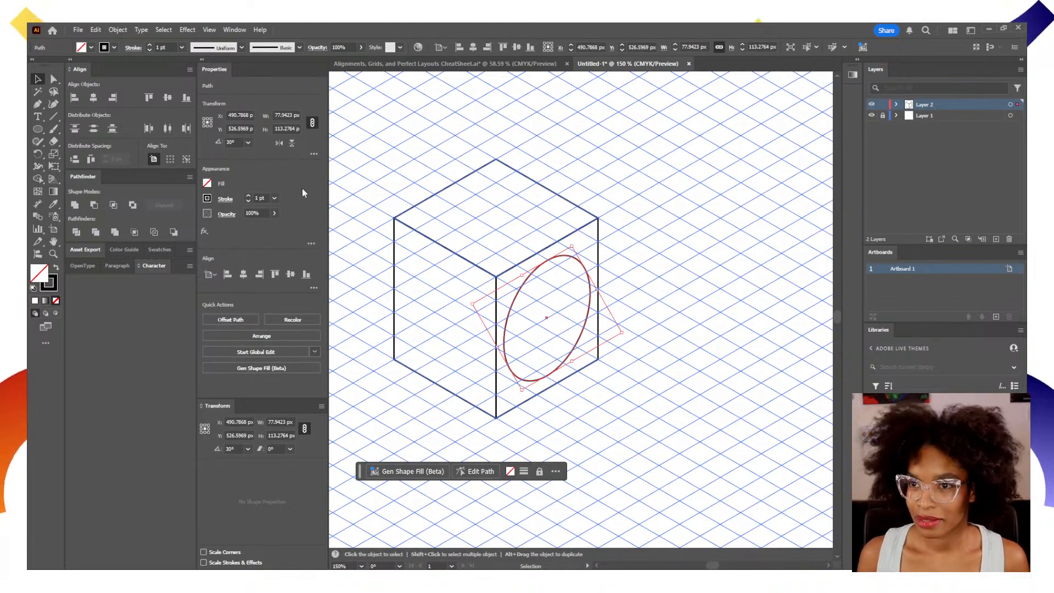
click(286, 114)
text(70)
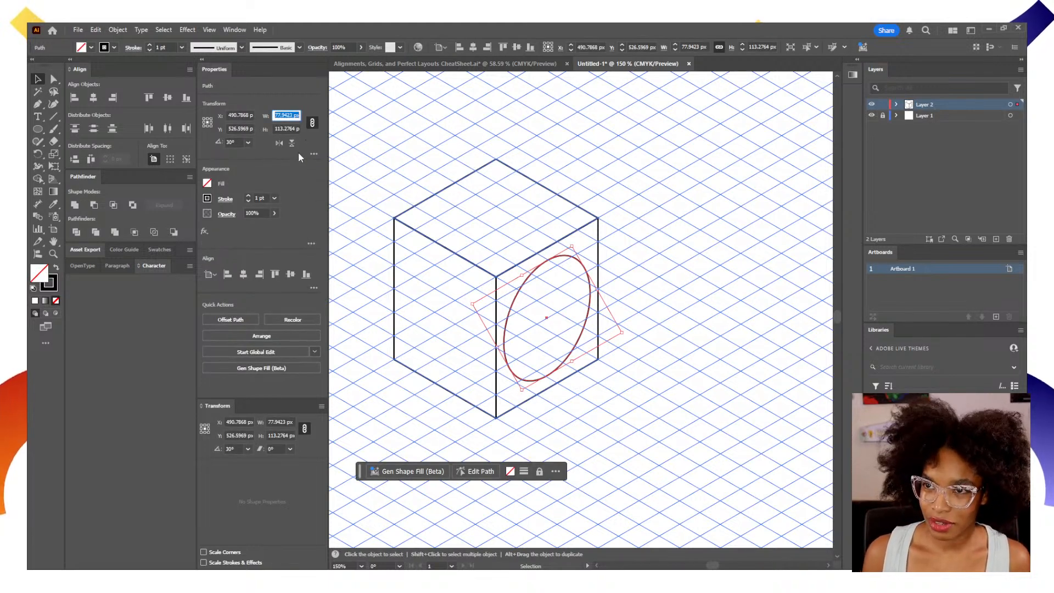
key(Return)
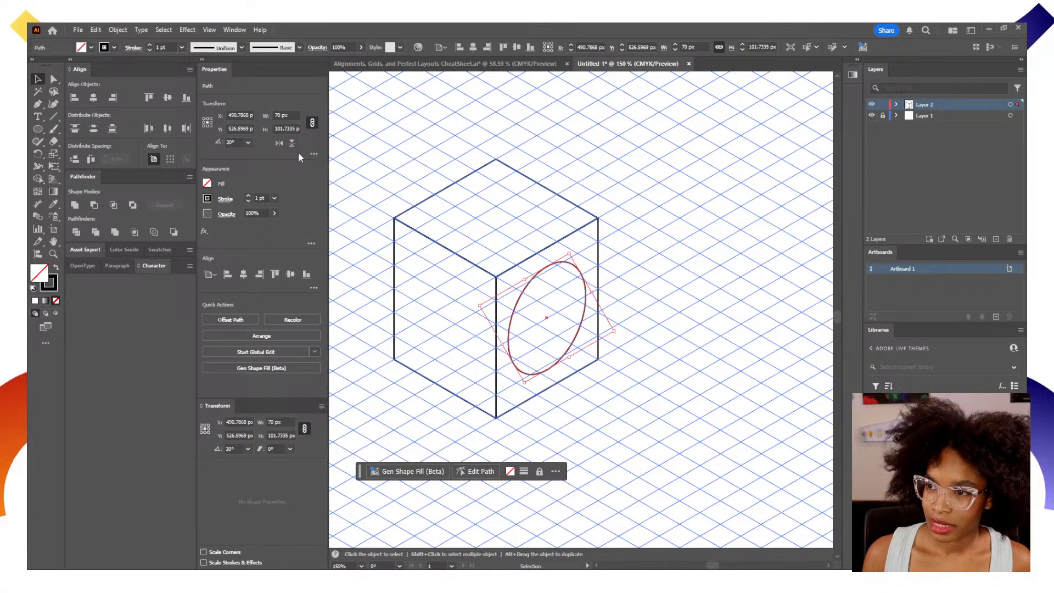
click(659, 344)
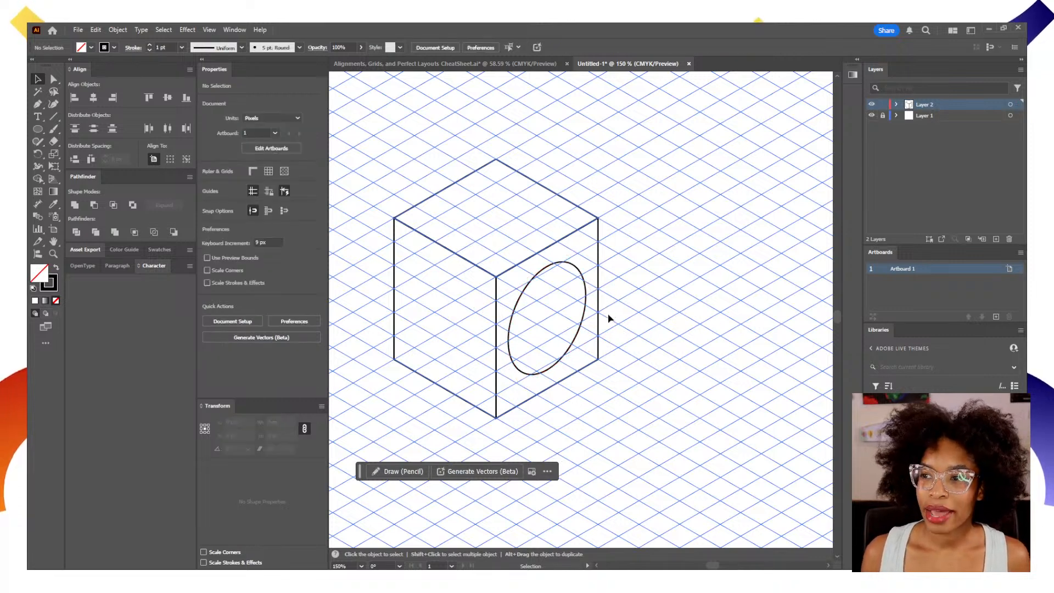
Scale the ellipse on the cube's right face proportionally to a width of 60 px.
click(569, 356)
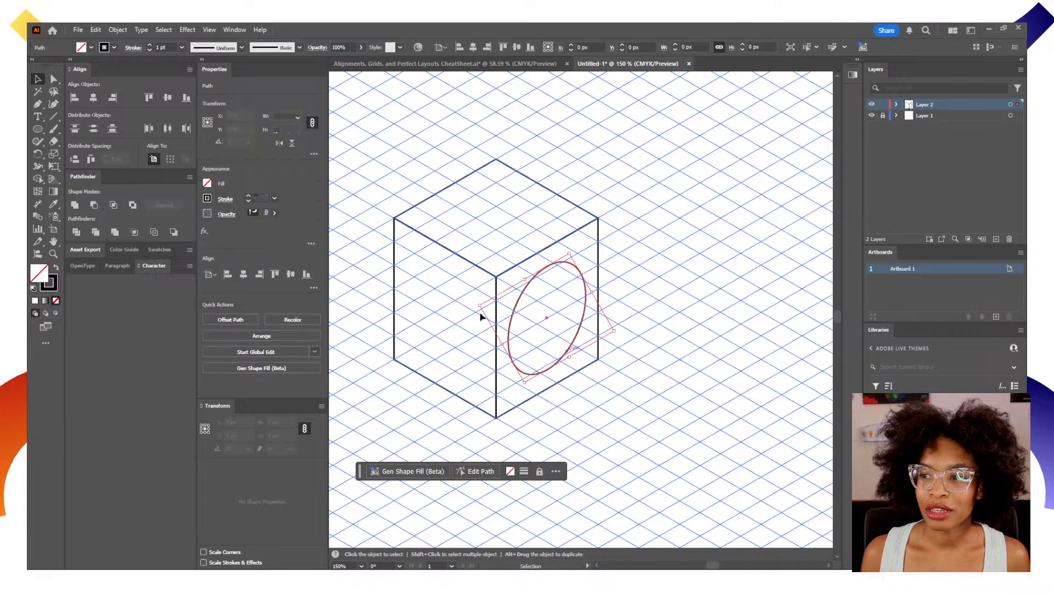
click(291, 115)
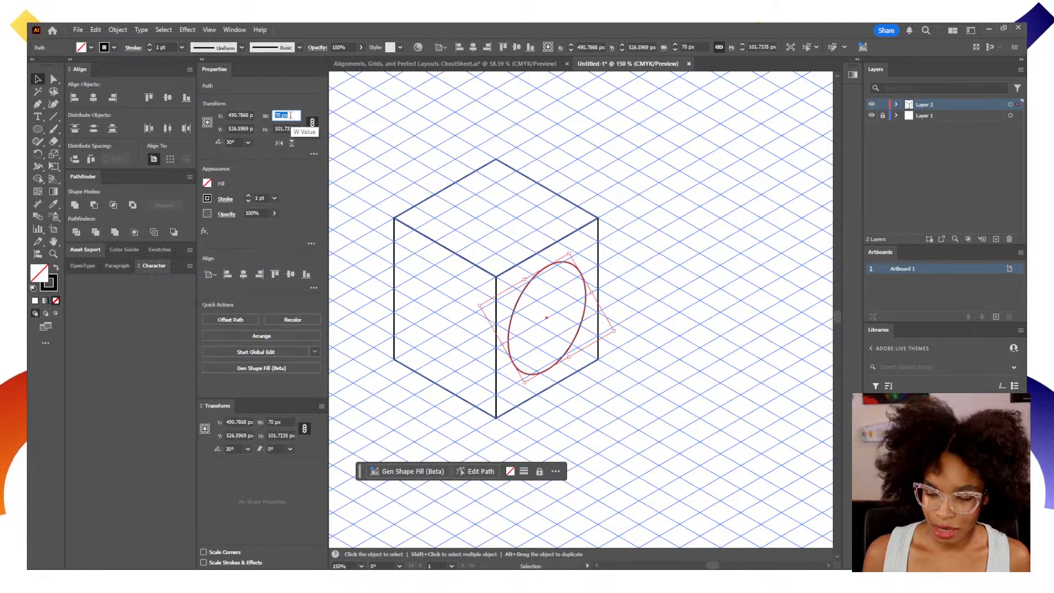
text(60)
key(Return)
click(640, 430)
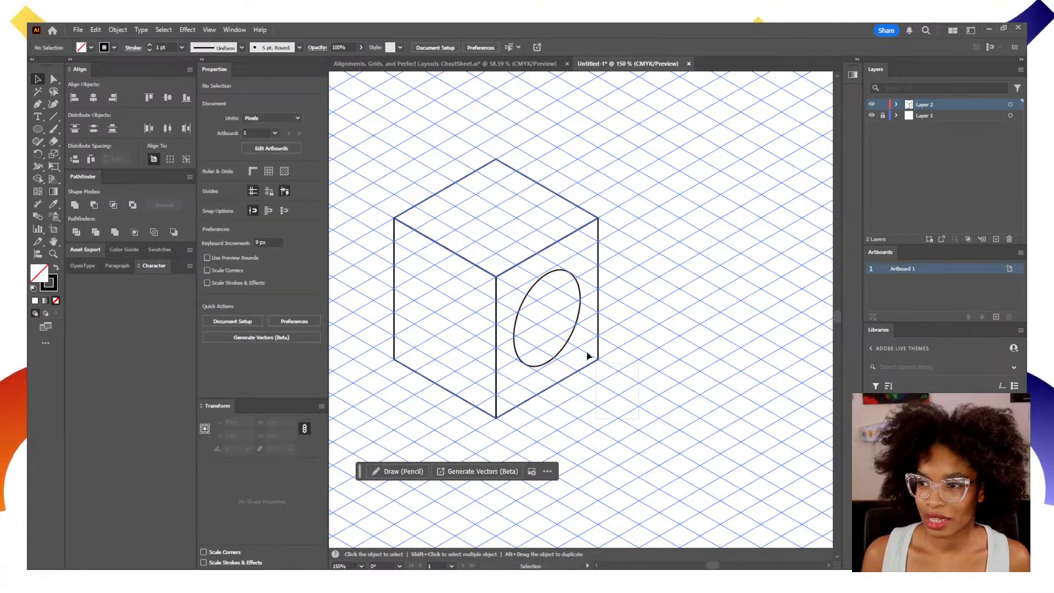
Move the ellipse slightly off the centre of the cube's right face, toward its lower outer edge.
drag(565, 313, 664, 322)
click(664, 322)
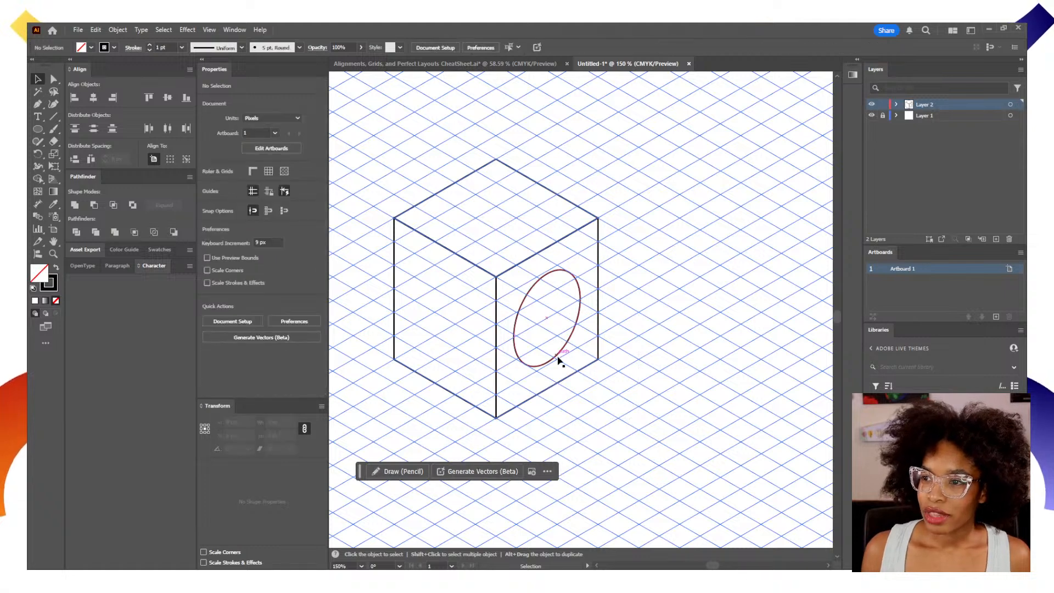
drag(557, 359, 562, 368)
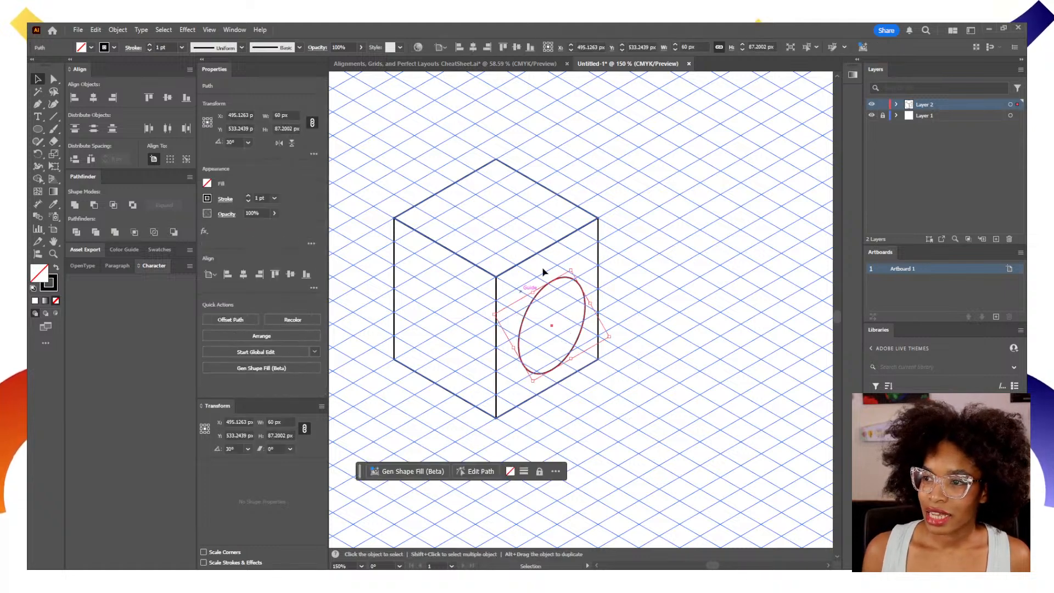
click(661, 421)
Center the ellipse horizontally and vertically on the cube's right face, using the face as the key object.
drag(559, 319, 596, 343)
drag(625, 394, 560, 318)
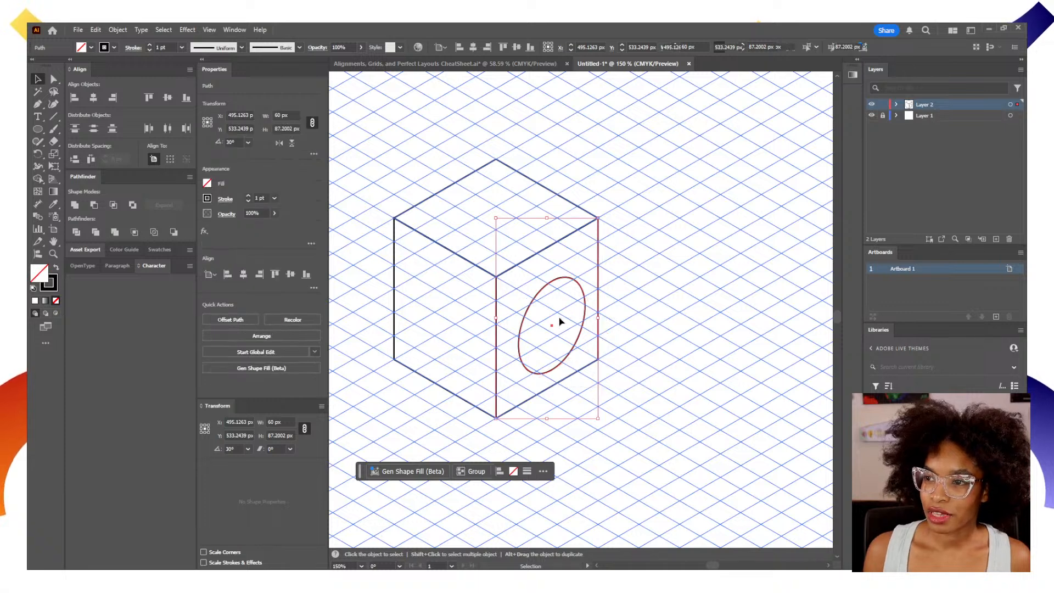
click(186, 159)
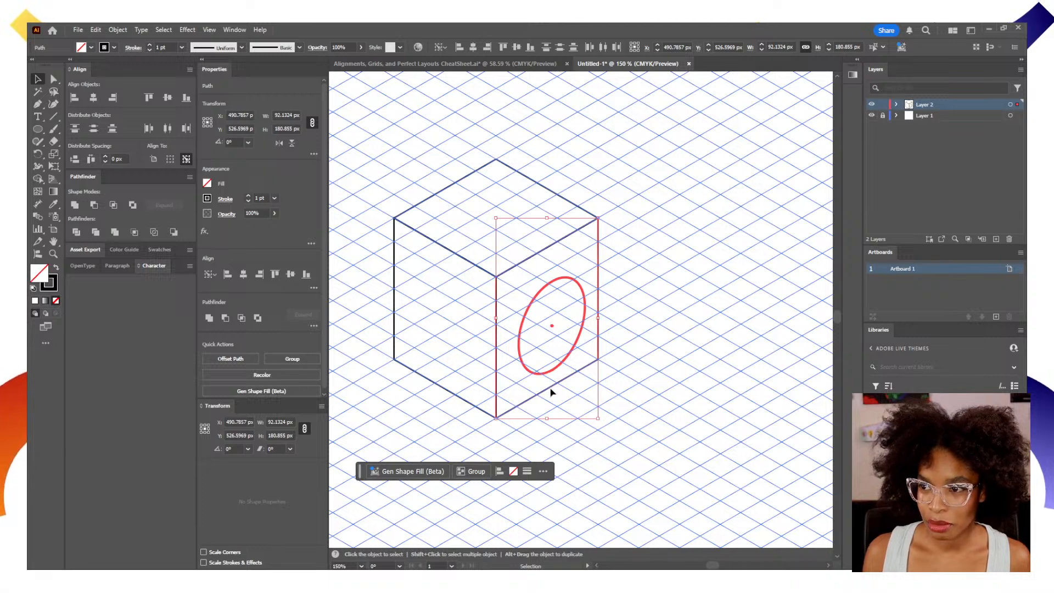
click(496, 360)
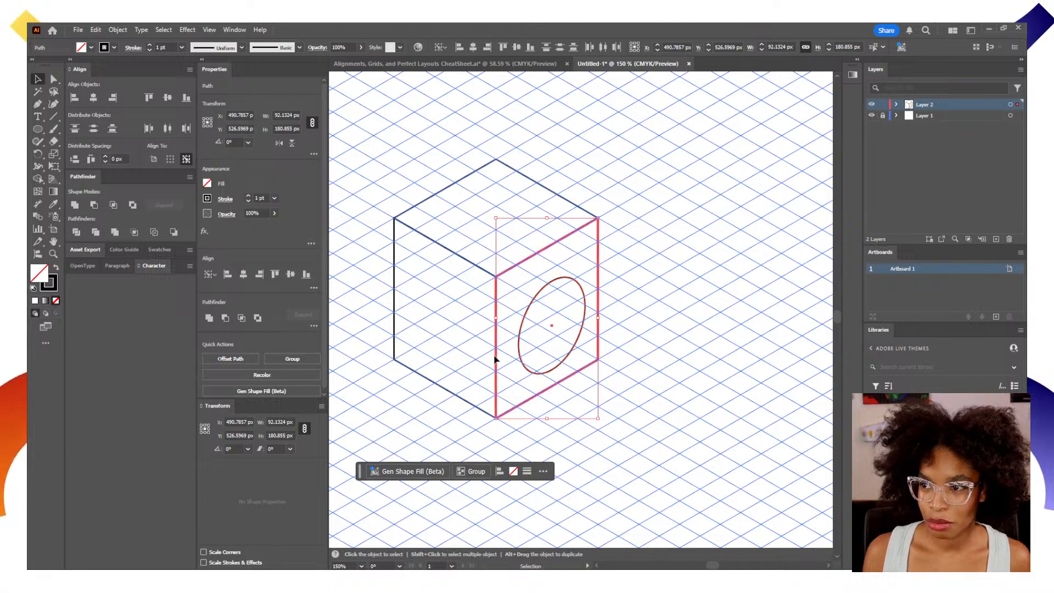
click(168, 99)
click(94, 99)
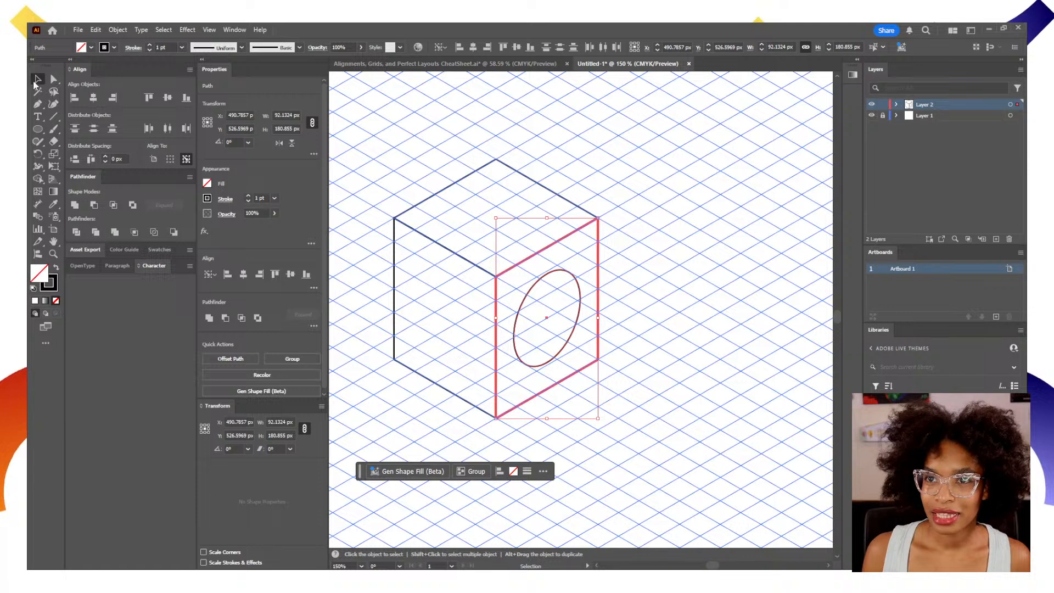
click(627, 275)
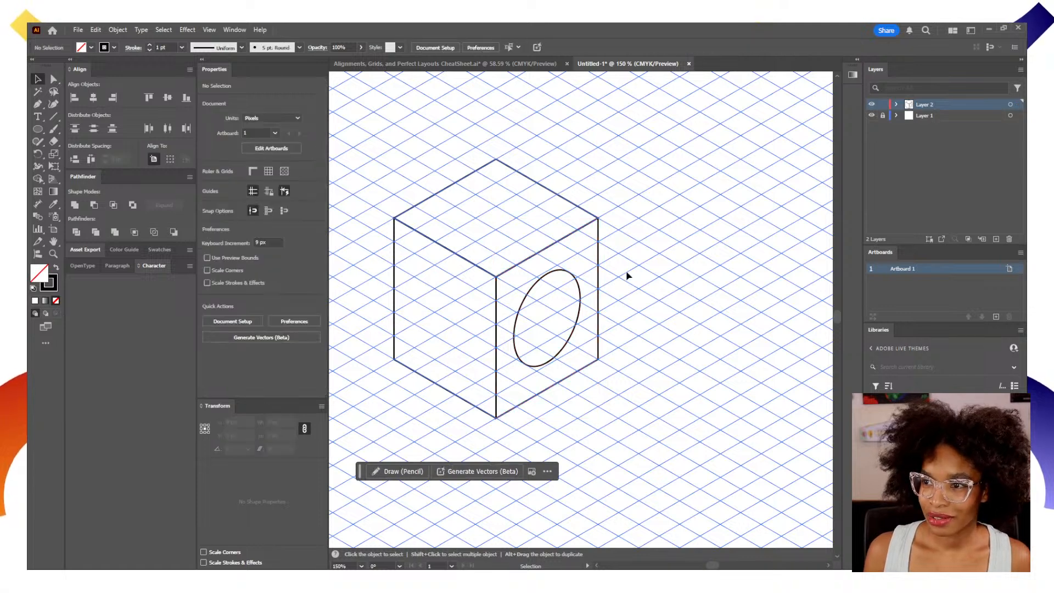
Start a Move transformation on the ellipse and reset its horizontal and vertical offsets to 0 px.
click(559, 354)
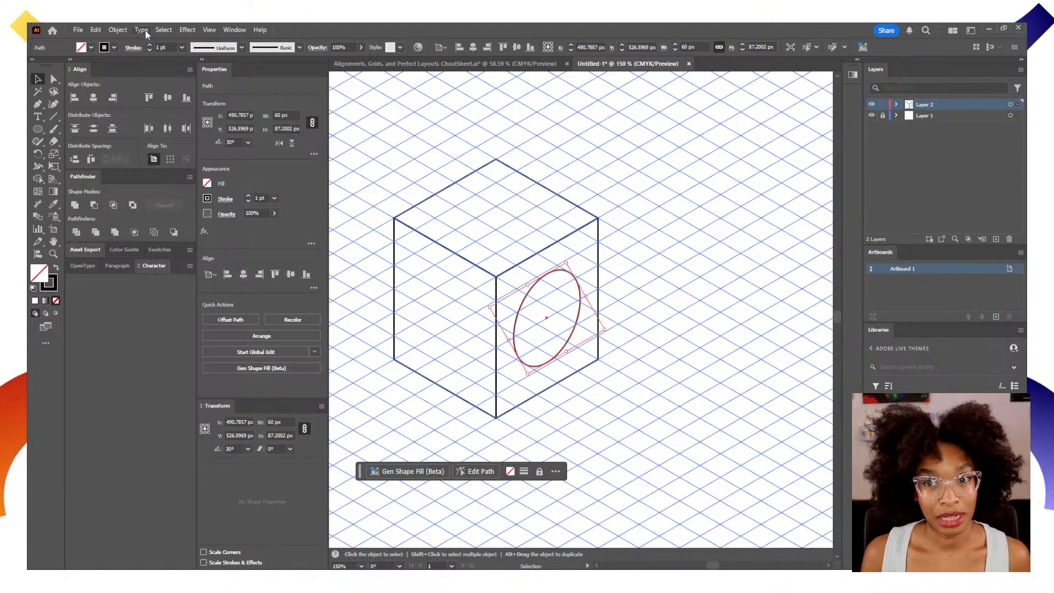
click(126, 30)
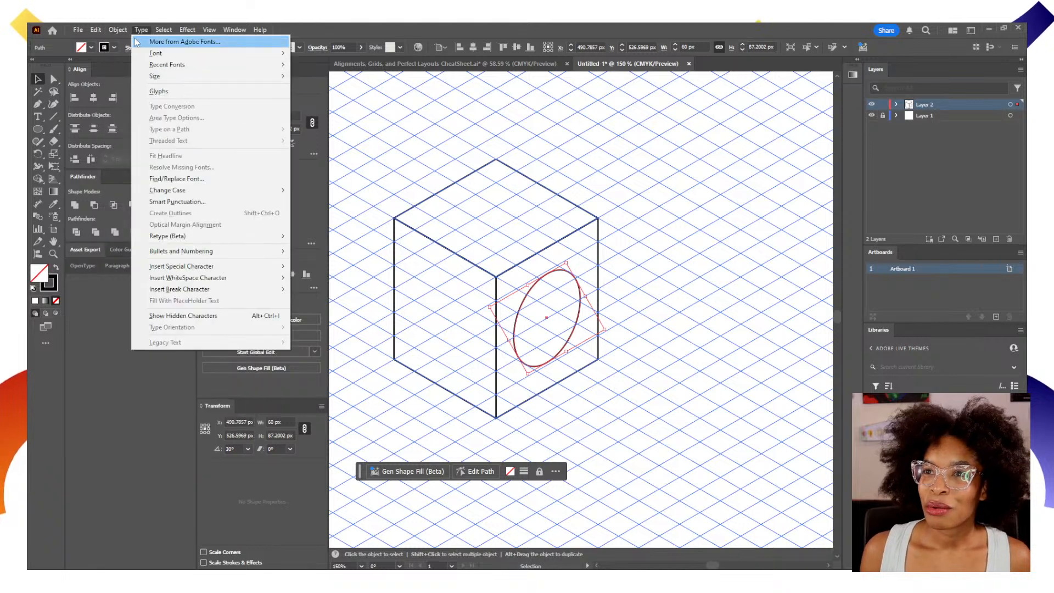
mouse_move(119, 43)
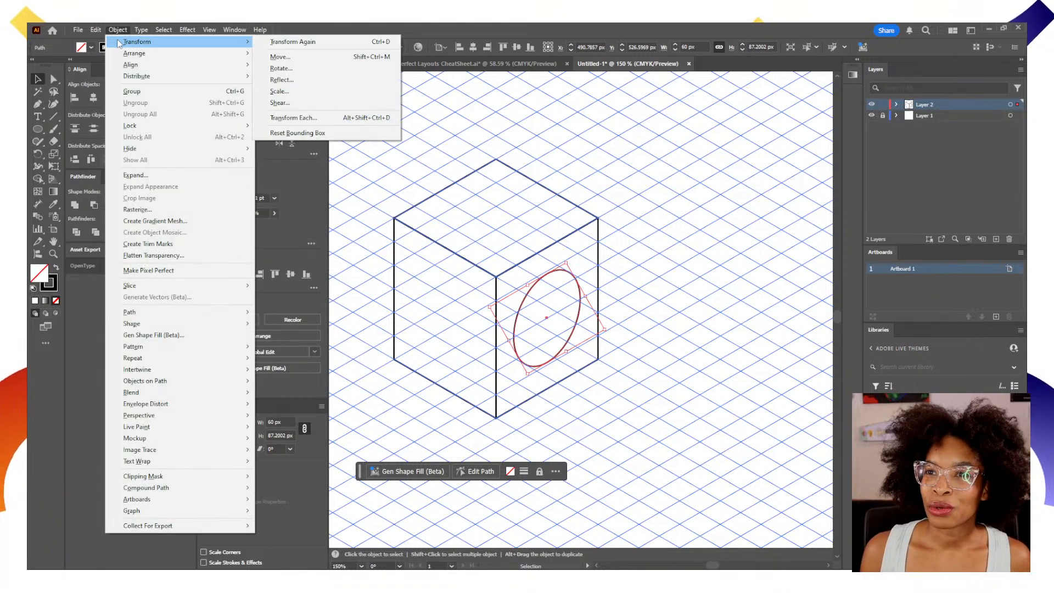
click(298, 60)
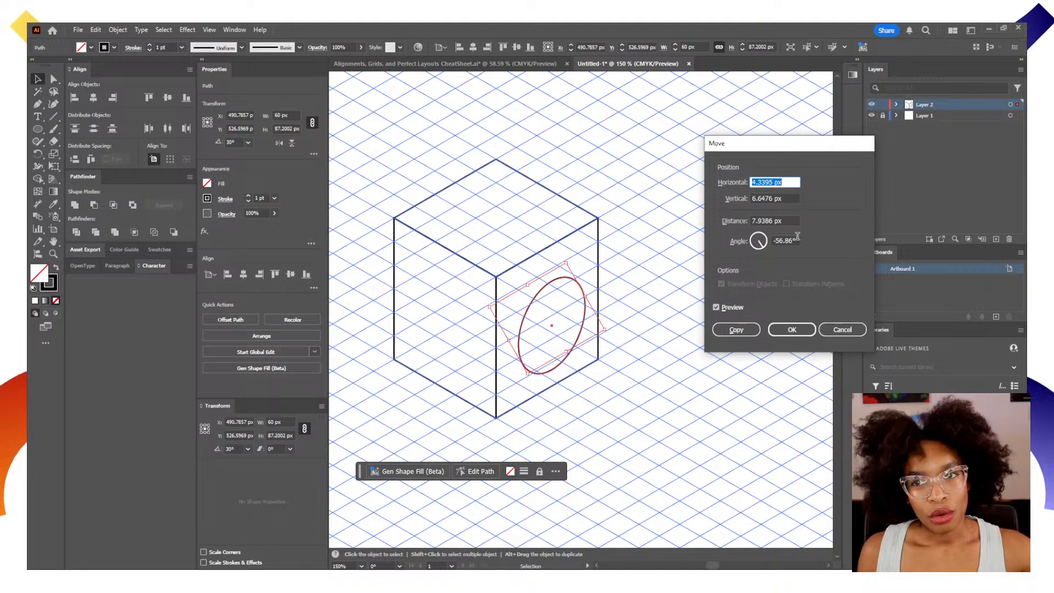
text(0)
key(Tab)
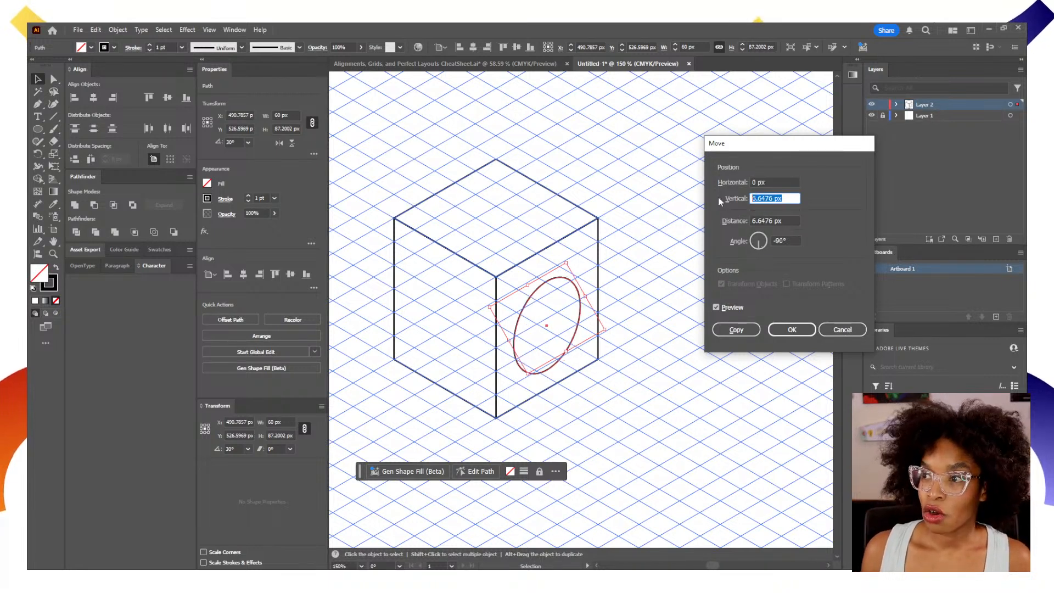
text(0)
key(Tab)
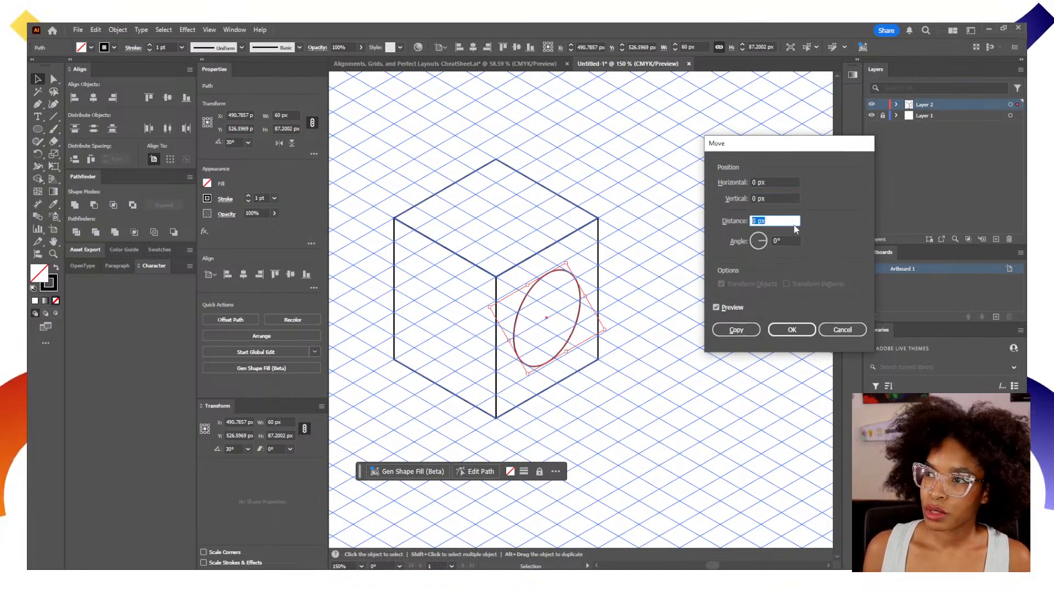
Create a copy of the ellipse moved by a distance of -10 px at an angle of -30°.
drag(782, 152, 720, 117)
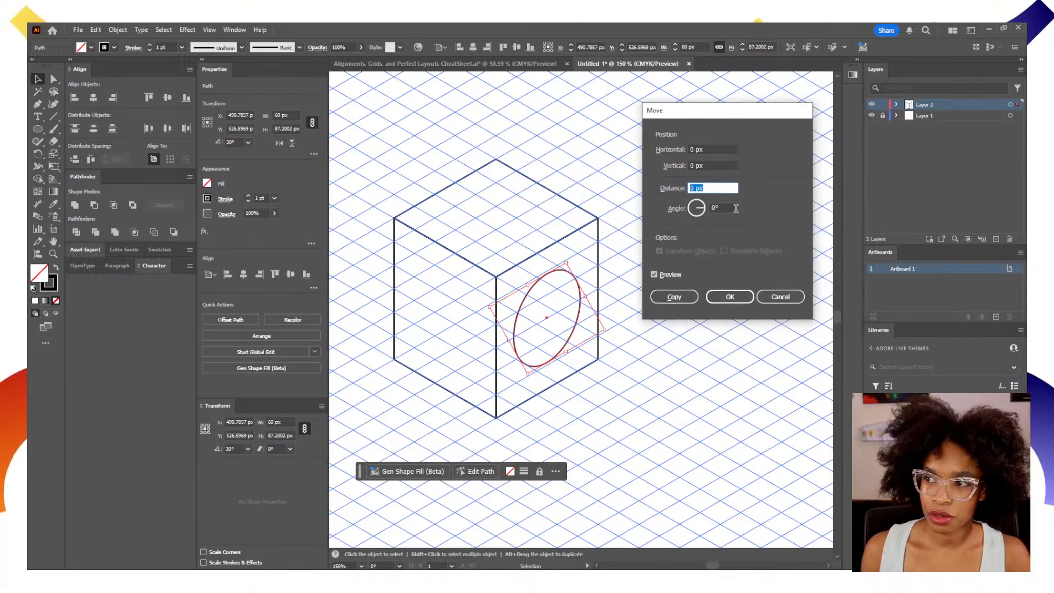
key(Tab)
text(-30)
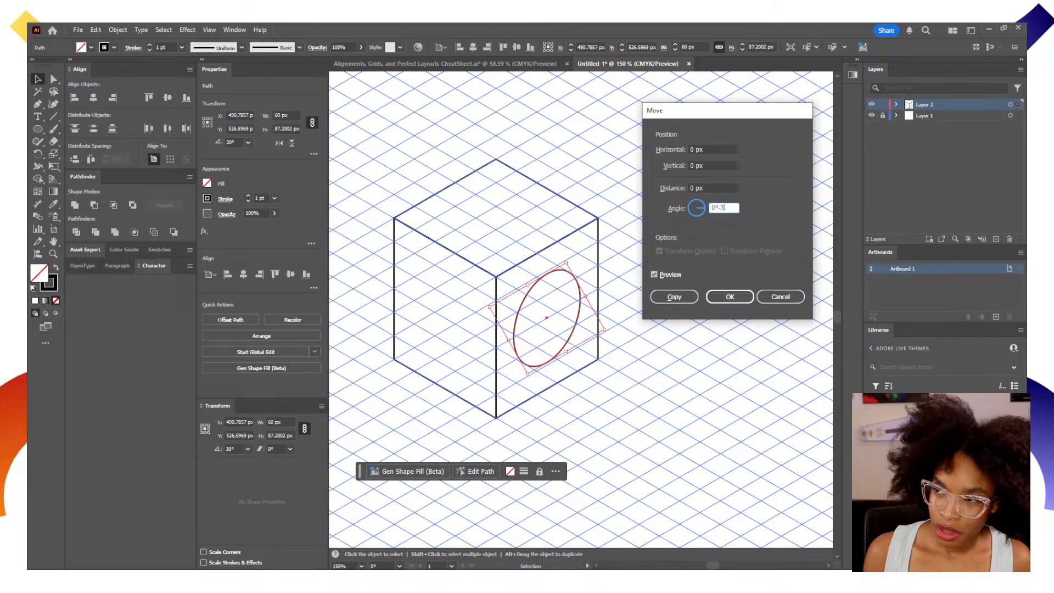
click(724, 188)
key(Down)
key(Down)
key(Down)
key(Down)
key(Down)
key(Down)
key(Down)
key(Down)
key(Down)
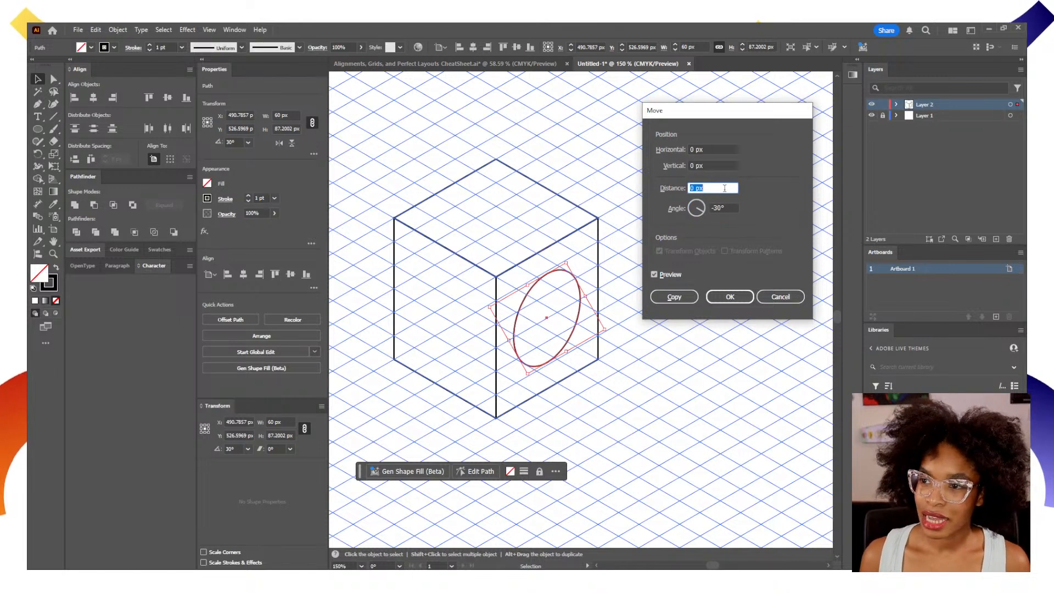
key(Up)
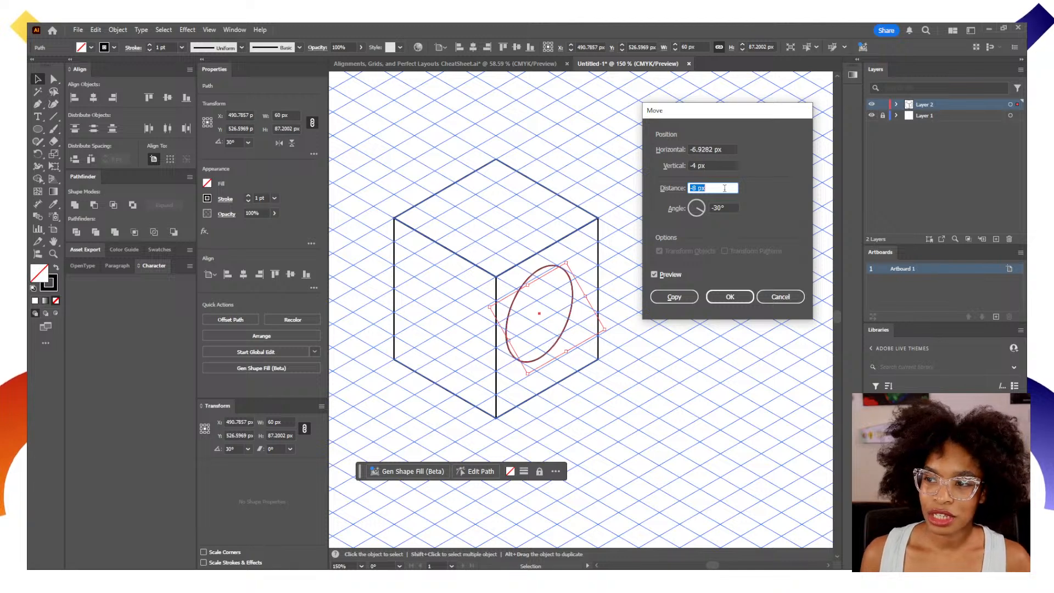
key(Down)
key(Down)
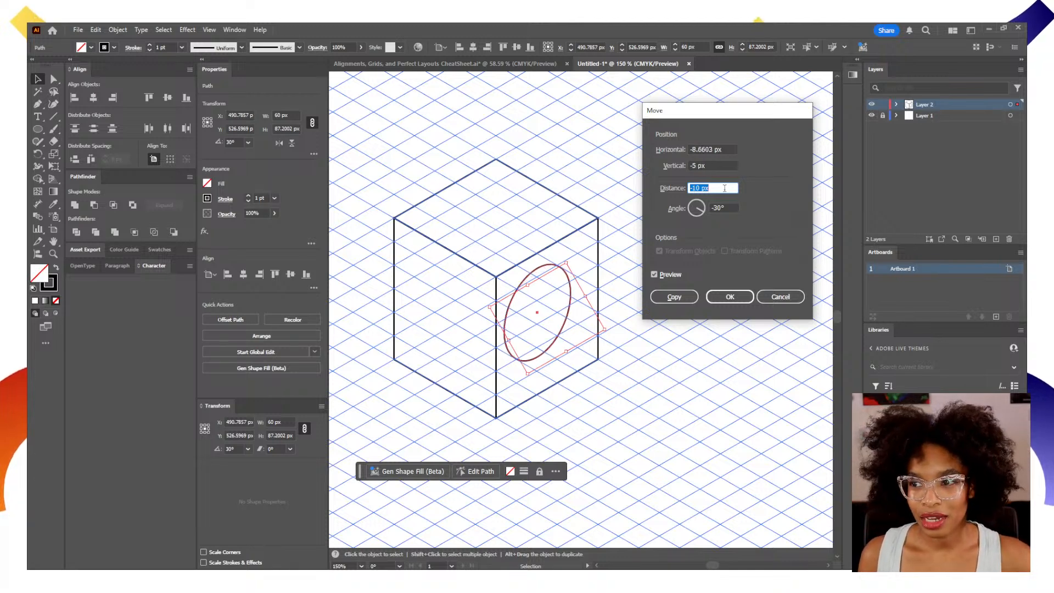
click(680, 298)
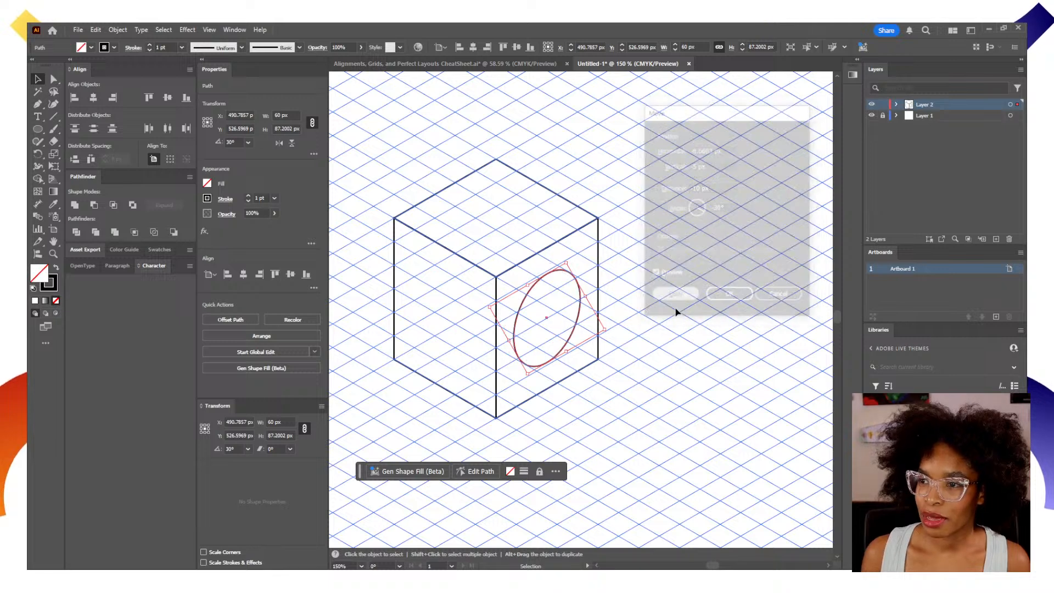
click(651, 412)
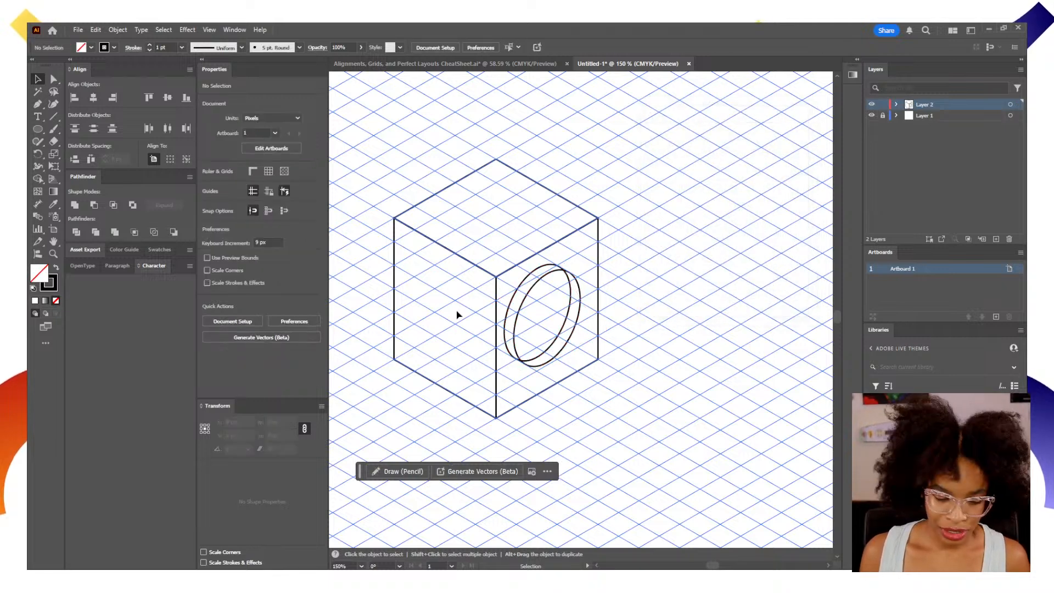
Hide the isometric grid on Layer 1 so only the cube and ellipses show.
key(z)
drag(462, 270, 555, 299)
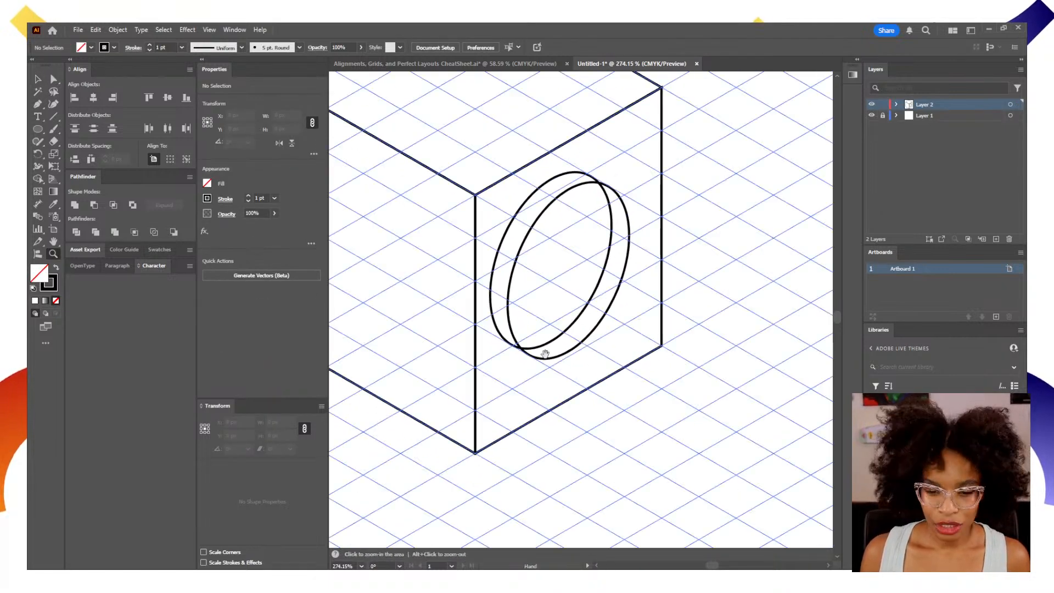
key(v)
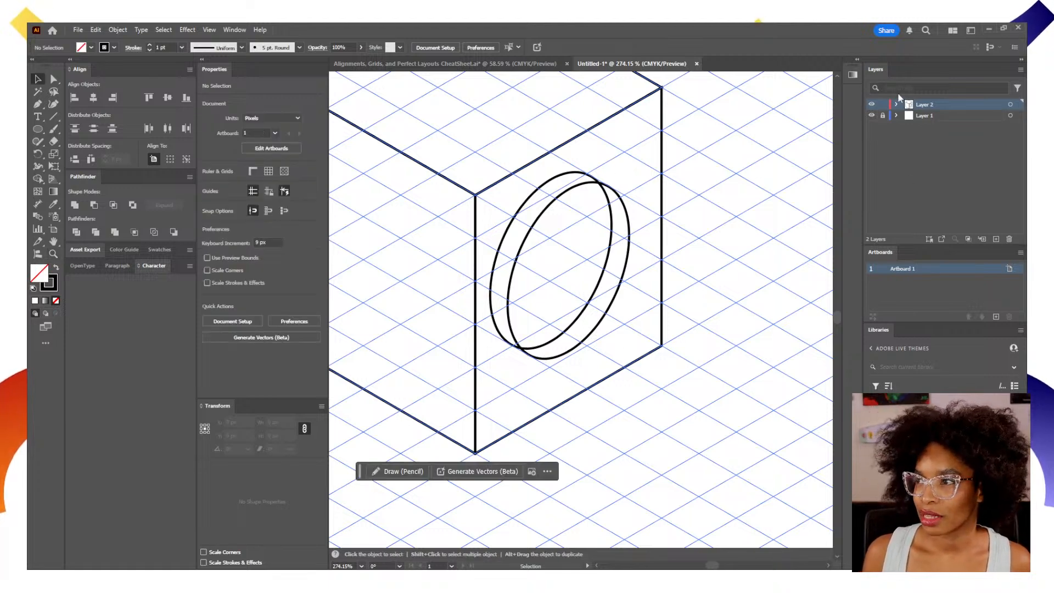
click(872, 115)
Remove the crescent of the copied ellipse lying outside the original one with the Shape Builder tool.
drag(601, 360, 661, 374)
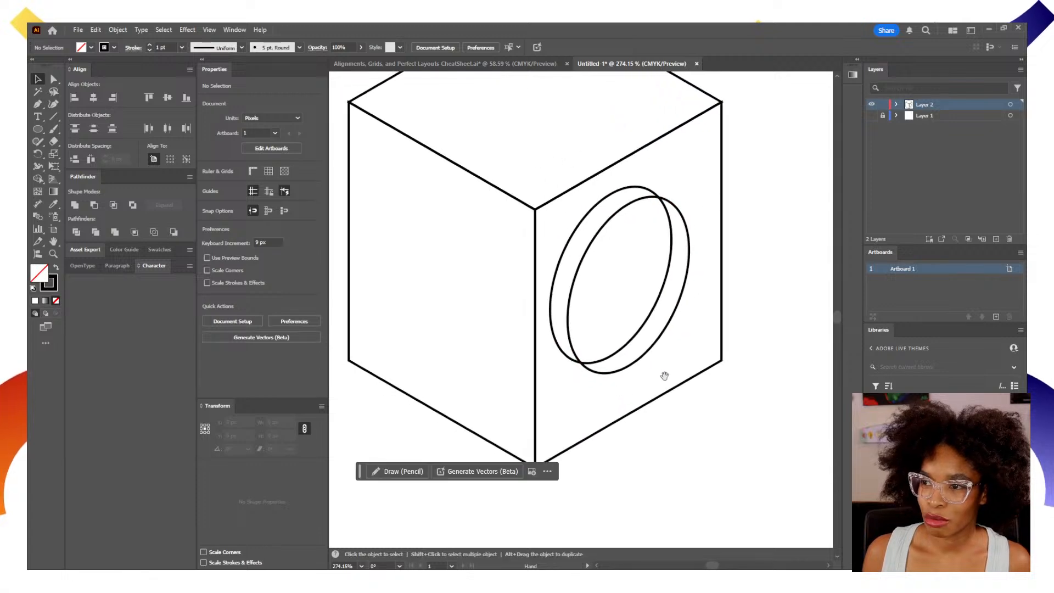
click(566, 293)
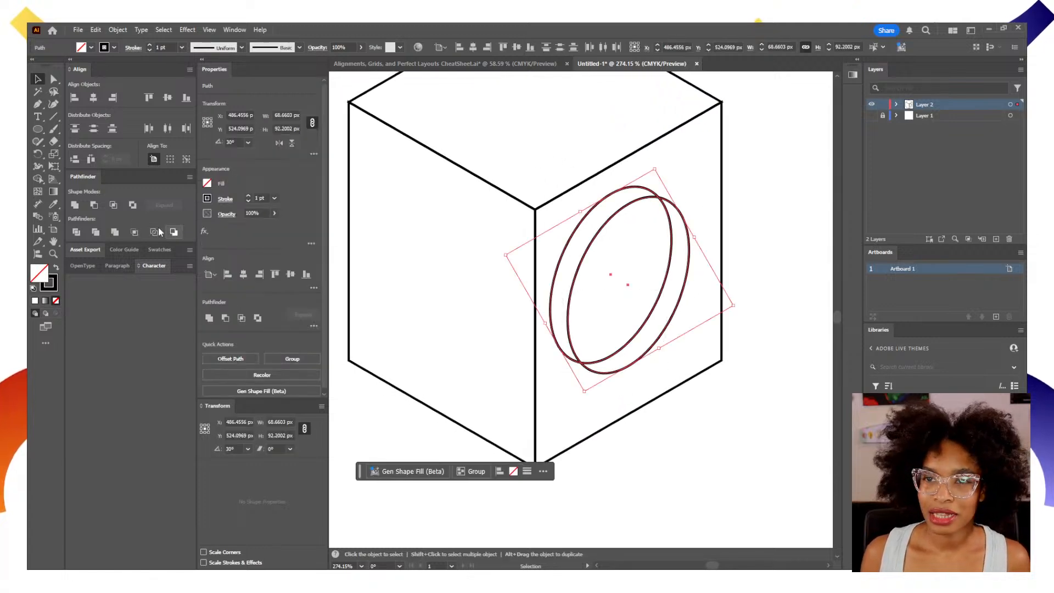
click(38, 180)
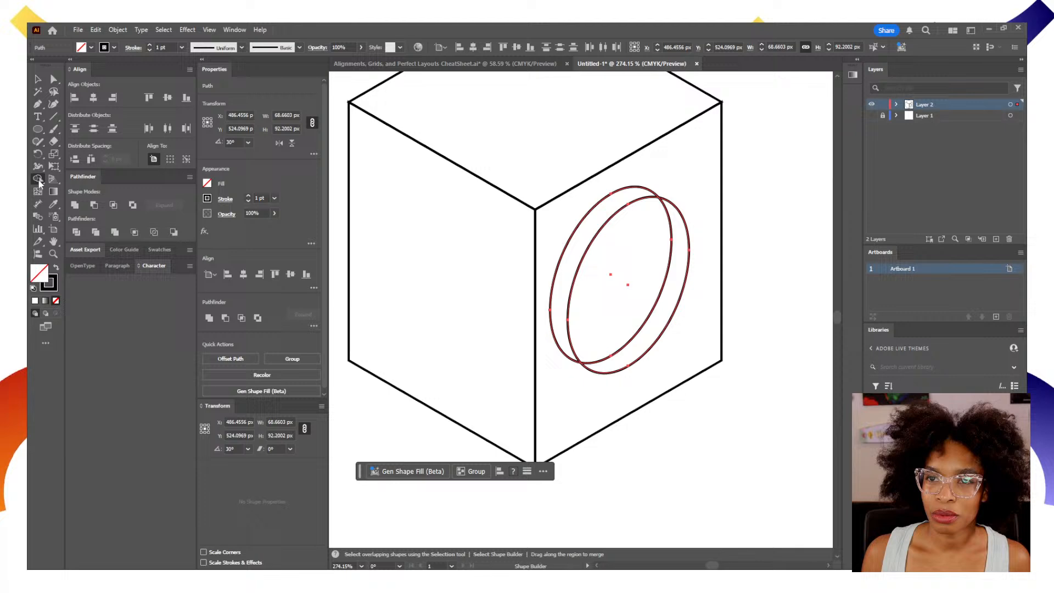
alt+click(566, 278)
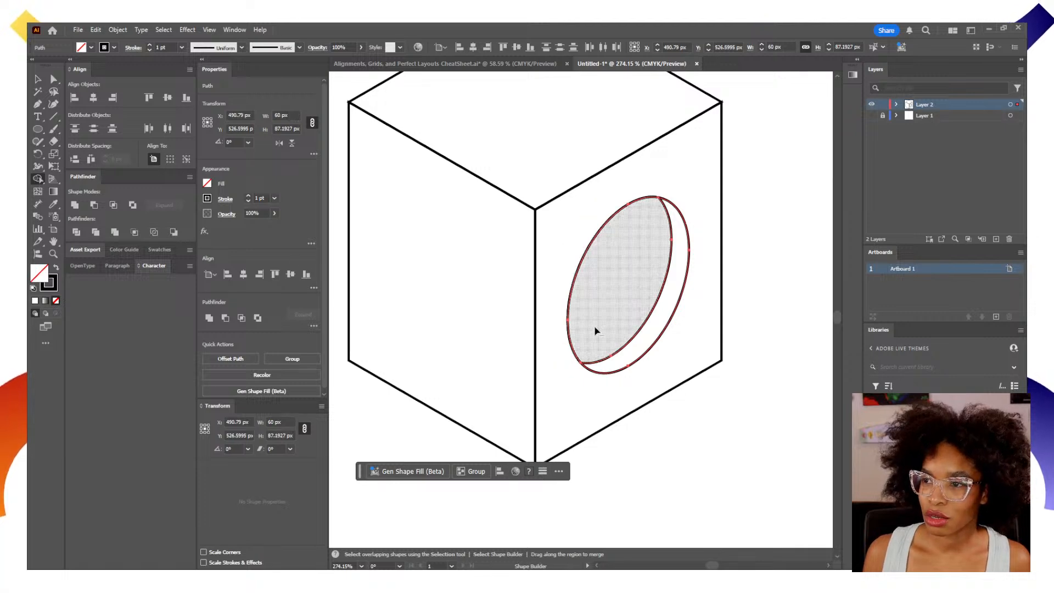
Create a mirrored copy of the whole cube and its hole across the vertical axis, and show the isometric grid on Layer 1.
key(z)
alt+click(568, 347)
drag(540, 301, 547, 363)
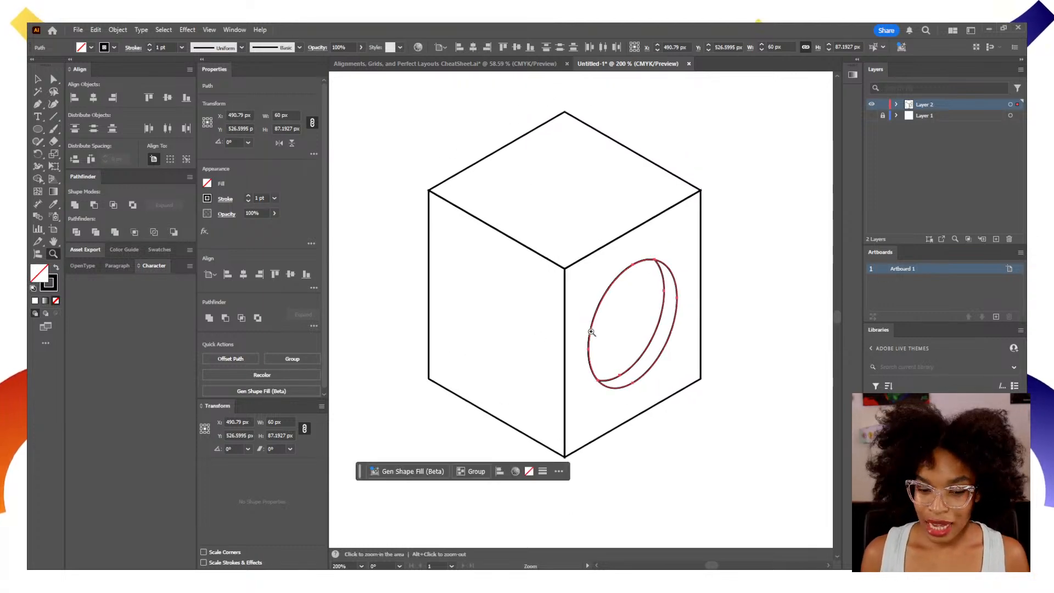
key(v)
drag(716, 448, 406, 170)
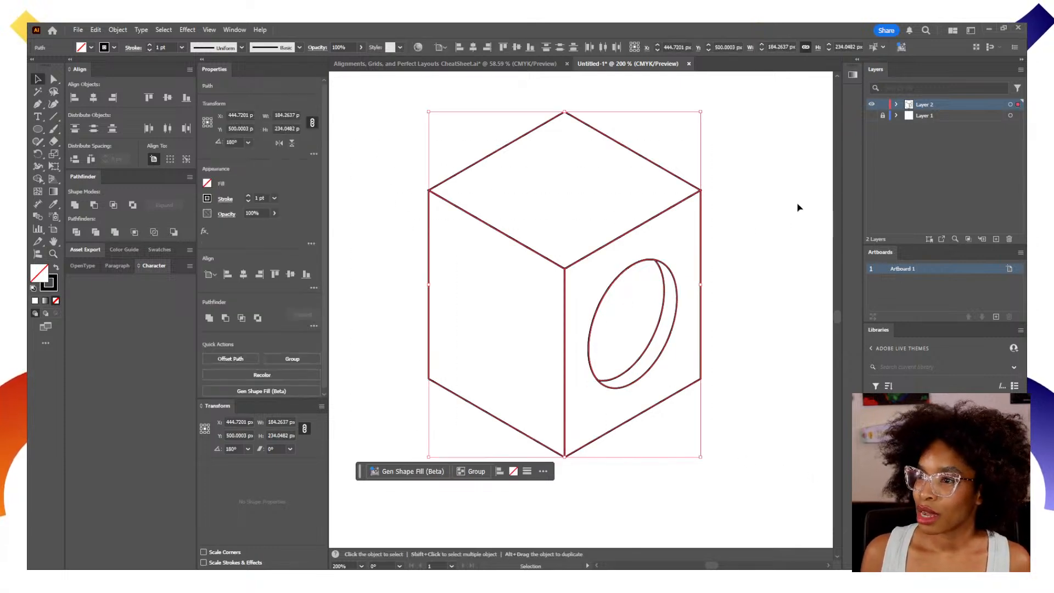
click(1010, 105)
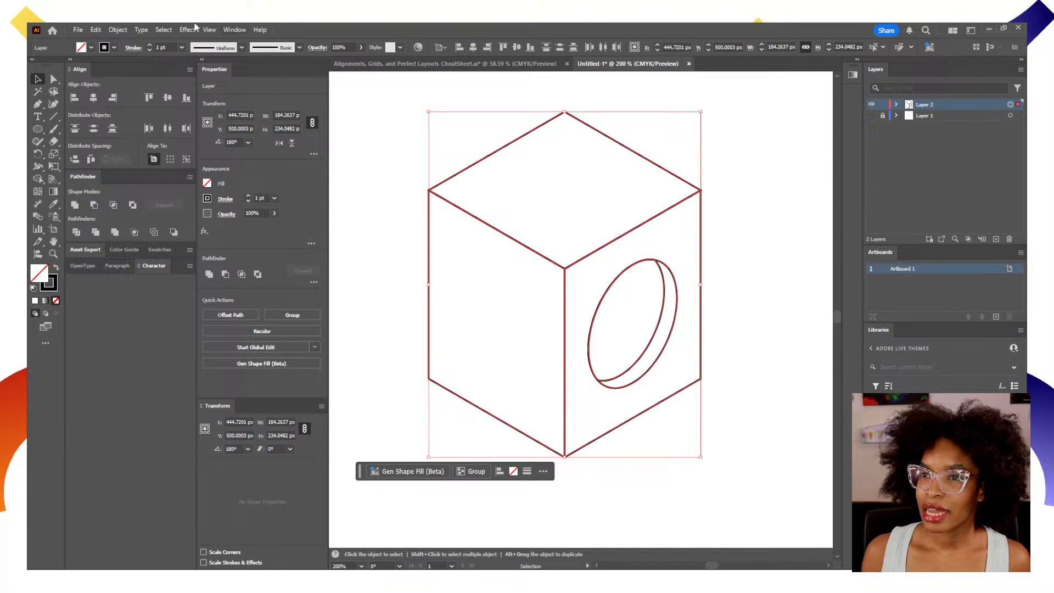
key(z)
alt+click(502, 267)
drag(536, 337, 476, 305)
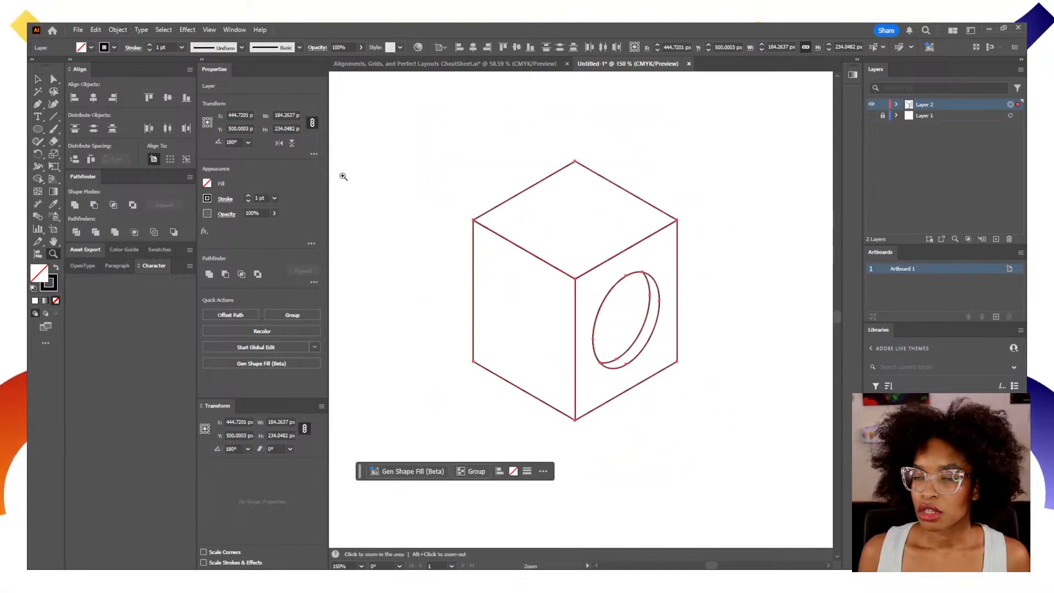
click(117, 30)
mouse_move(129, 41)
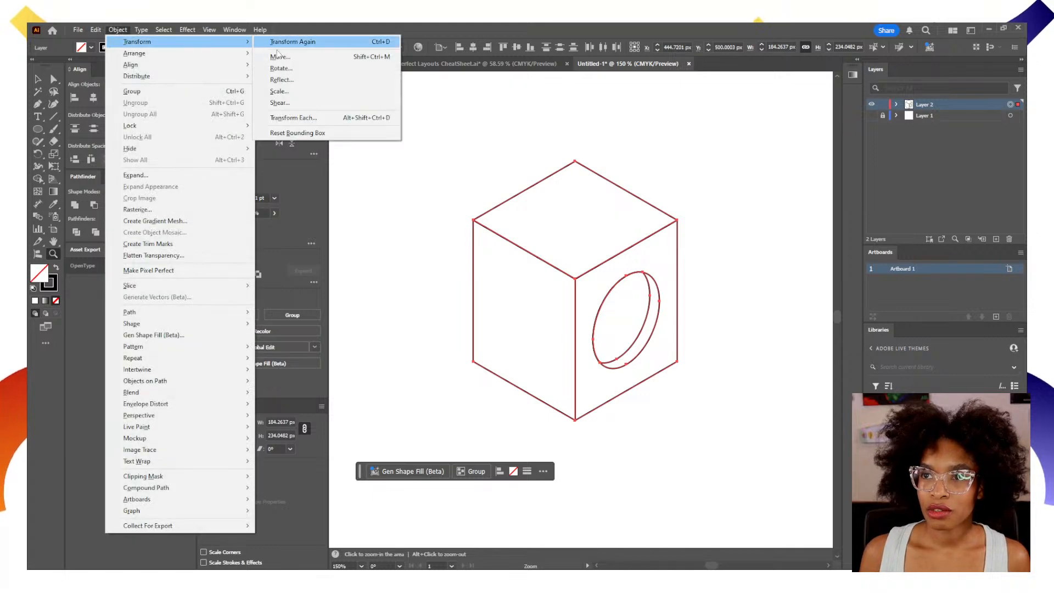
click(301, 81)
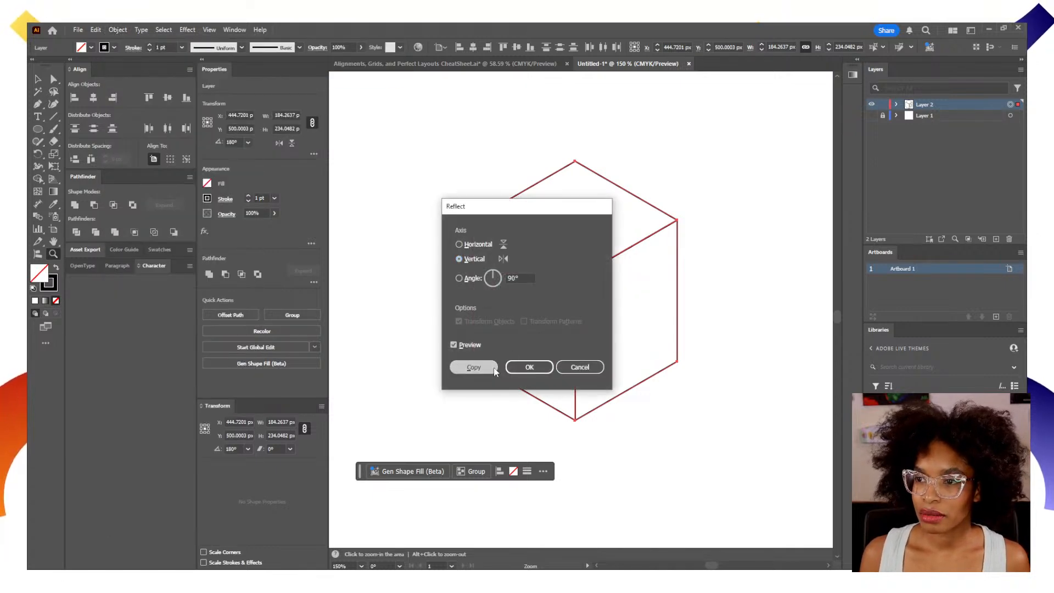
click(473, 367)
click(872, 116)
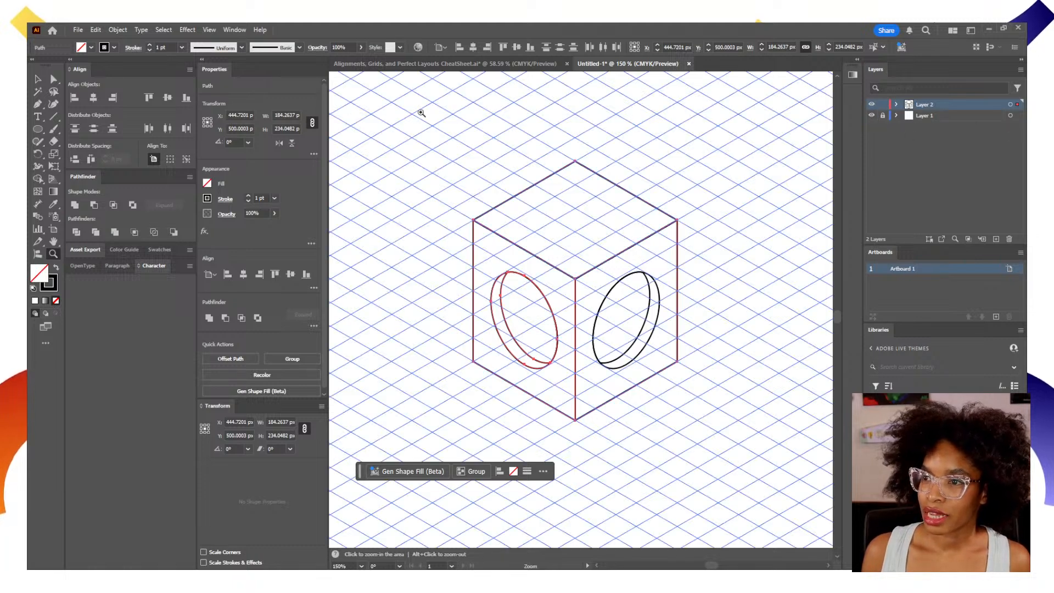
Start a Move transformation on the mirrored cube with its offsets and distance at 0 px and an angle of 90°.
click(125, 29)
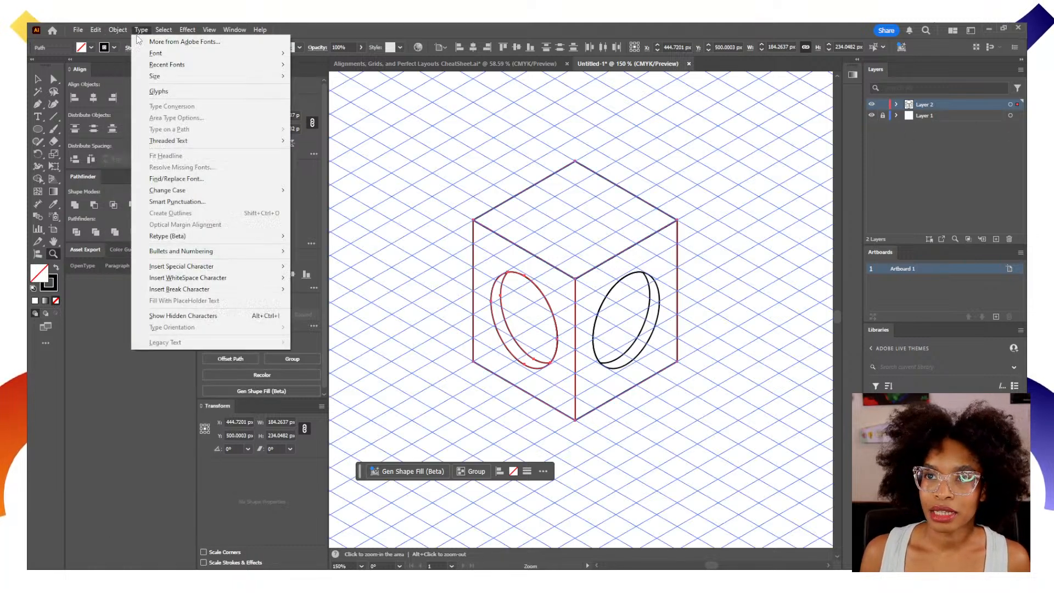
mouse_move(143, 42)
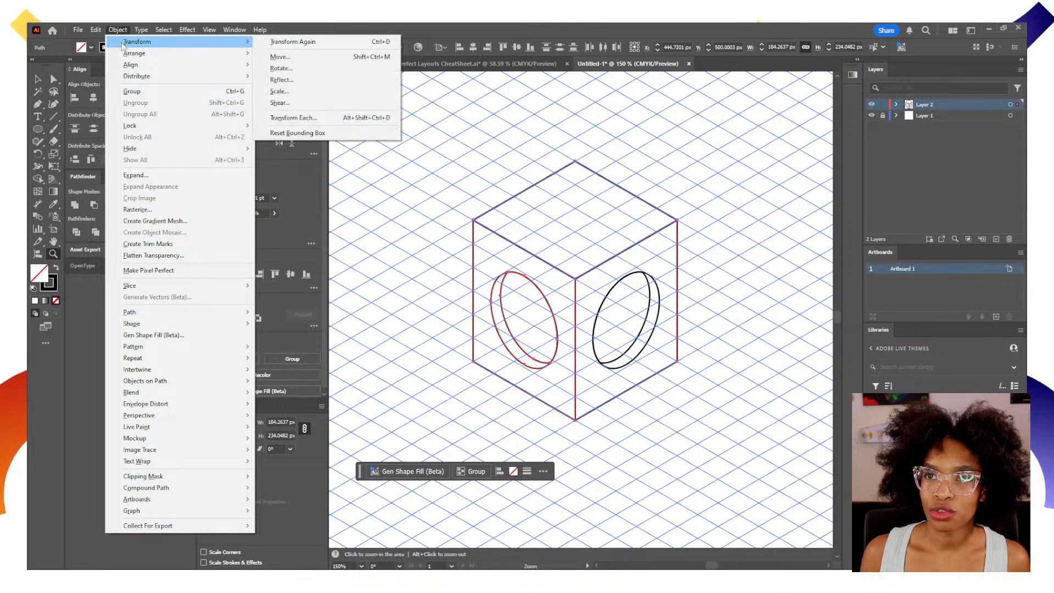
click(280, 57)
text(0)
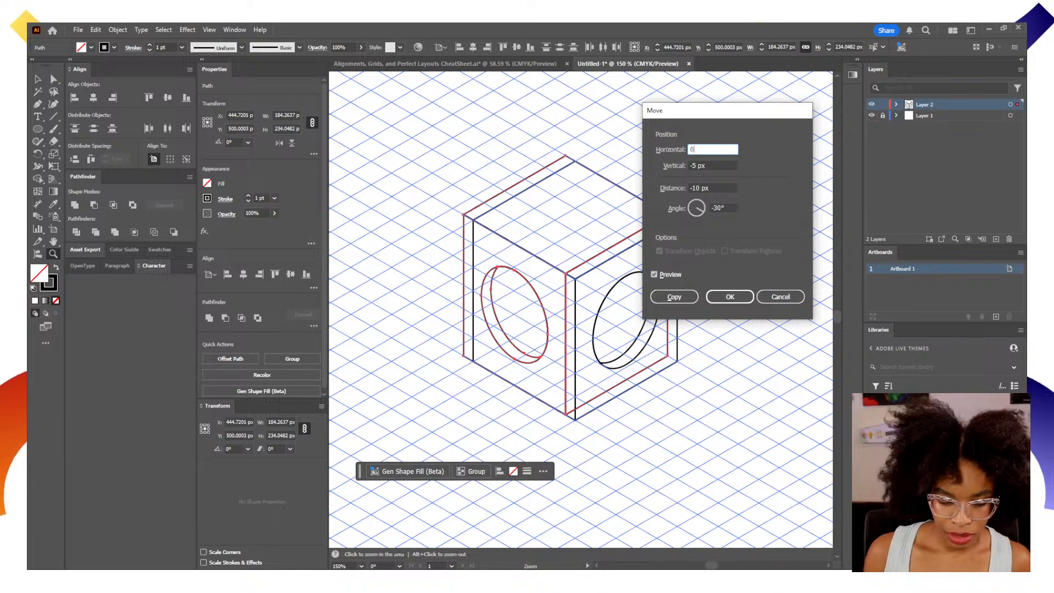
key(Tab)
text(0)
key(Tab)
text(0)
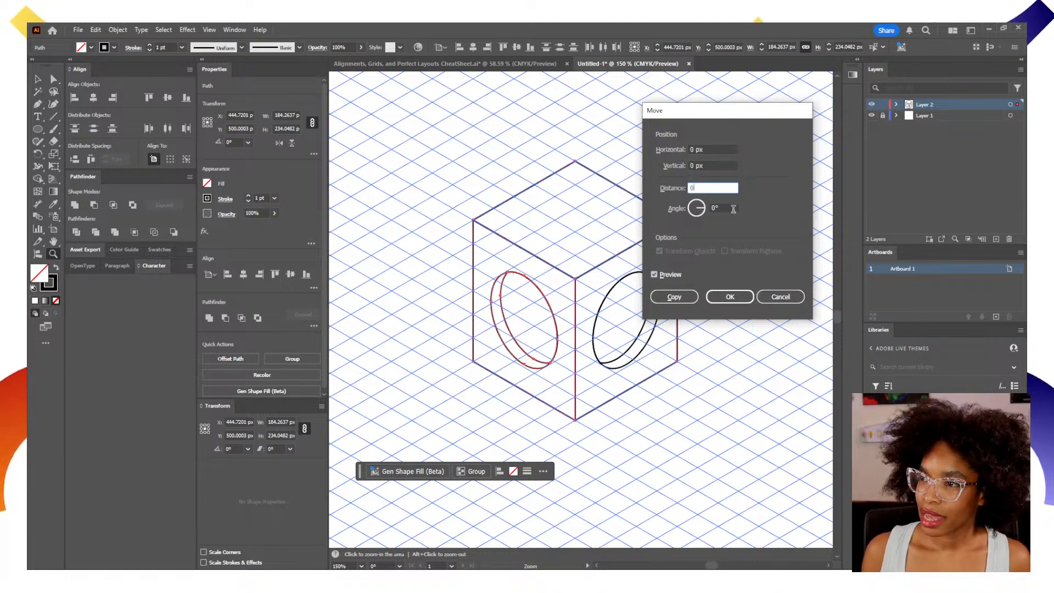
click(732, 208)
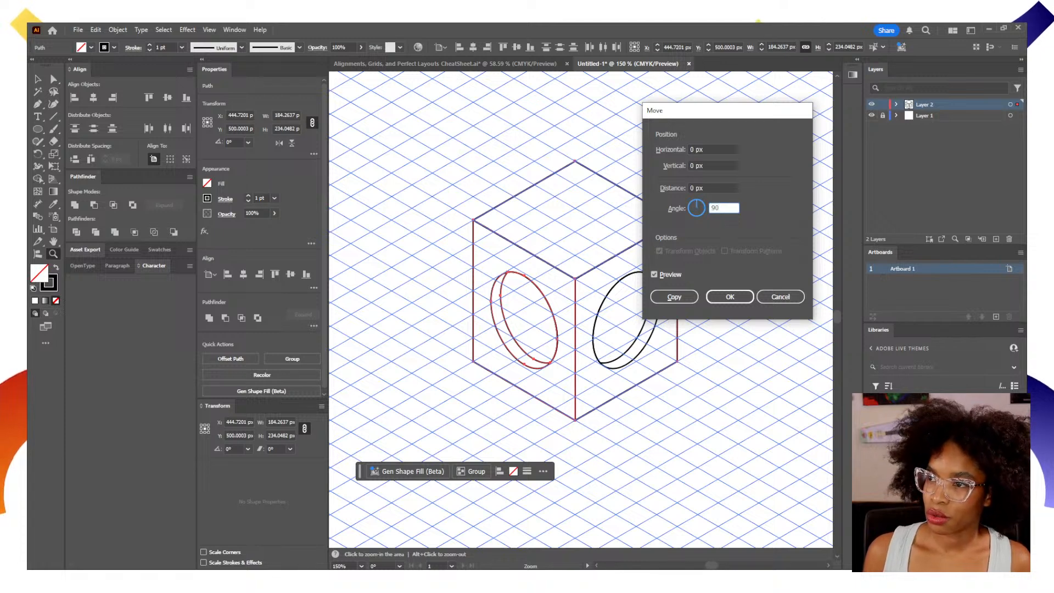
Move the mirrored cube upward by a distance of 128 px so it stacks on top of the original cube.
click(725, 185)
key(Up)
key(Up)
key(Up)
key(Up)
key(Up)
key(Up)
key(Up)
key(Up)
key(Up)
key(Up)
key(Up)
key(Up)
key(Up)
key(Up)
key(Up)
key(Up)
key(Up)
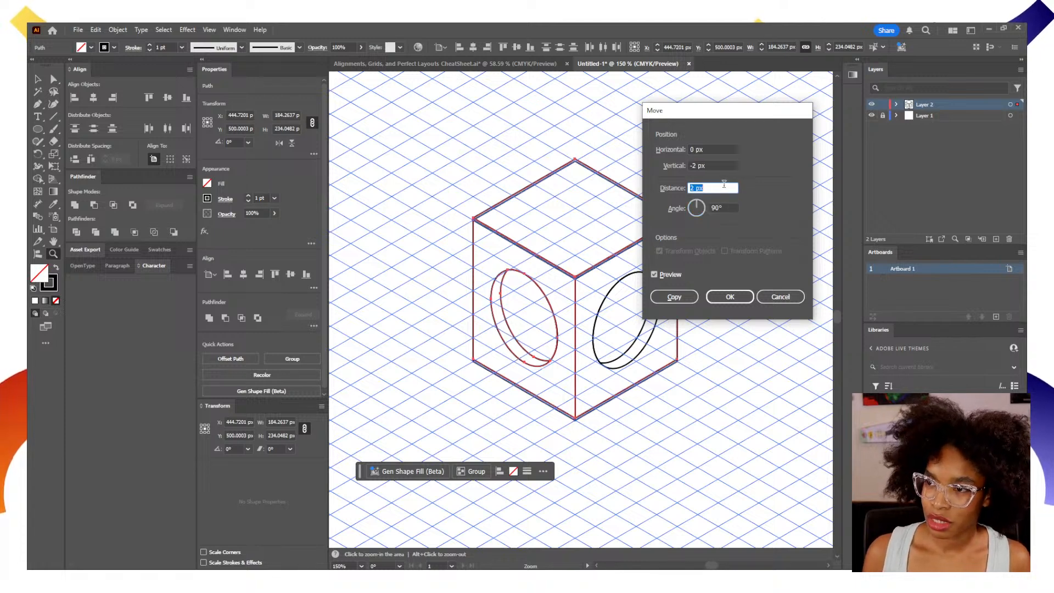
key(Up)
key(Up)
key(Up)
key(Up)
key(Up)
key(Up)
key(Up)
key(Up)
key(Up)
key(Up)
key(Up)
key(Up)
key(Up)
key(Up)
key(Up)
key(Up)
key(Up)
key(Up)
key(Up)
key(Up)
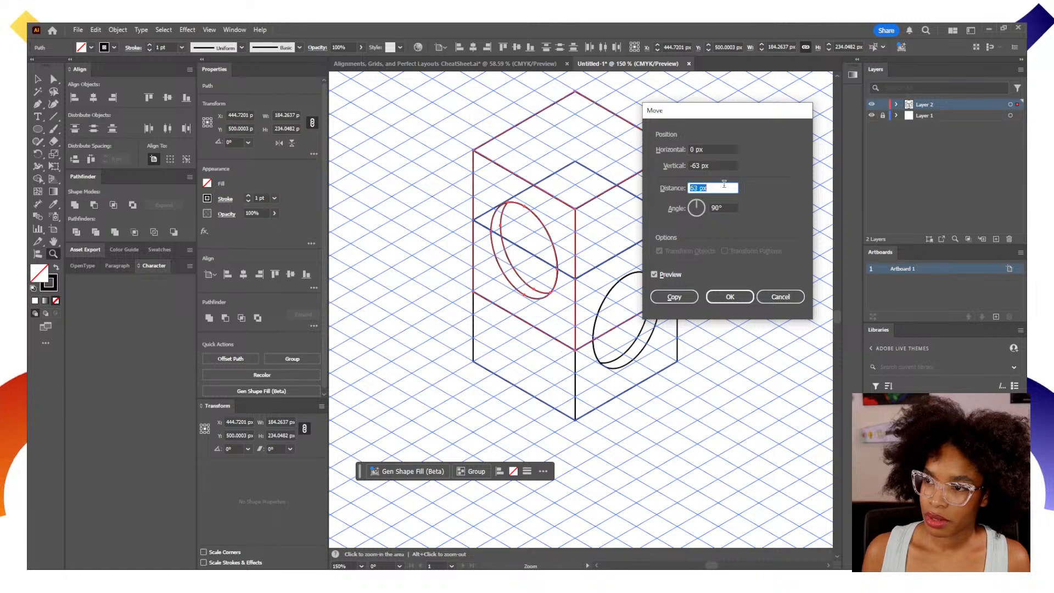
key(Up)
key(Up)
key(Up)
key(Up)
key(Up)
key(Up)
key(Up)
key(Up)
key(Up)
key(Up)
key(Up)
key(Up)
key(Up)
key(Up)
key(Up)
key(Up)
key(Up)
key(Up)
key(Up)
key(Up)
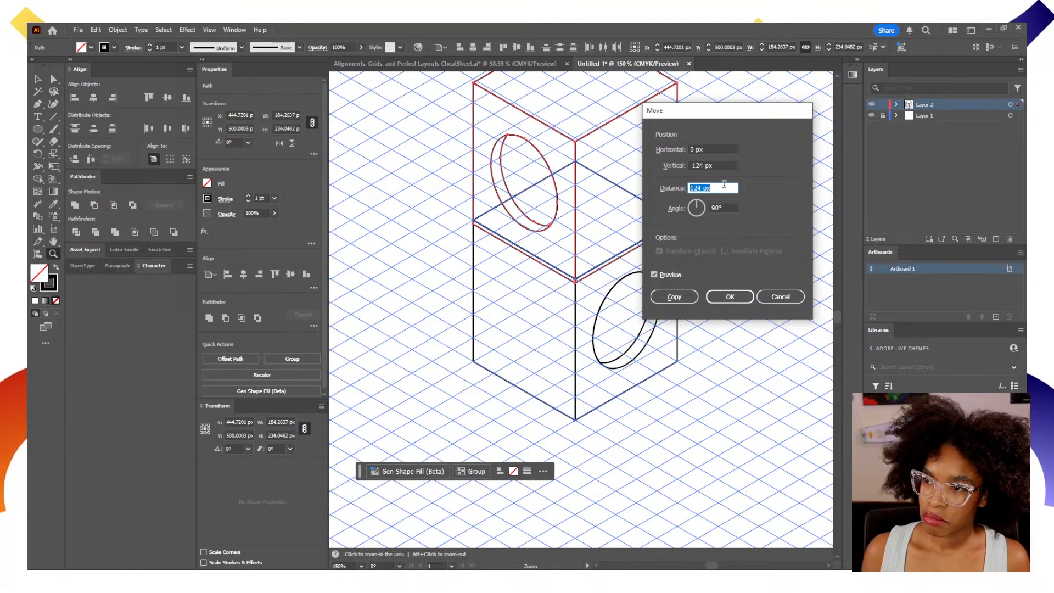
key(Up)
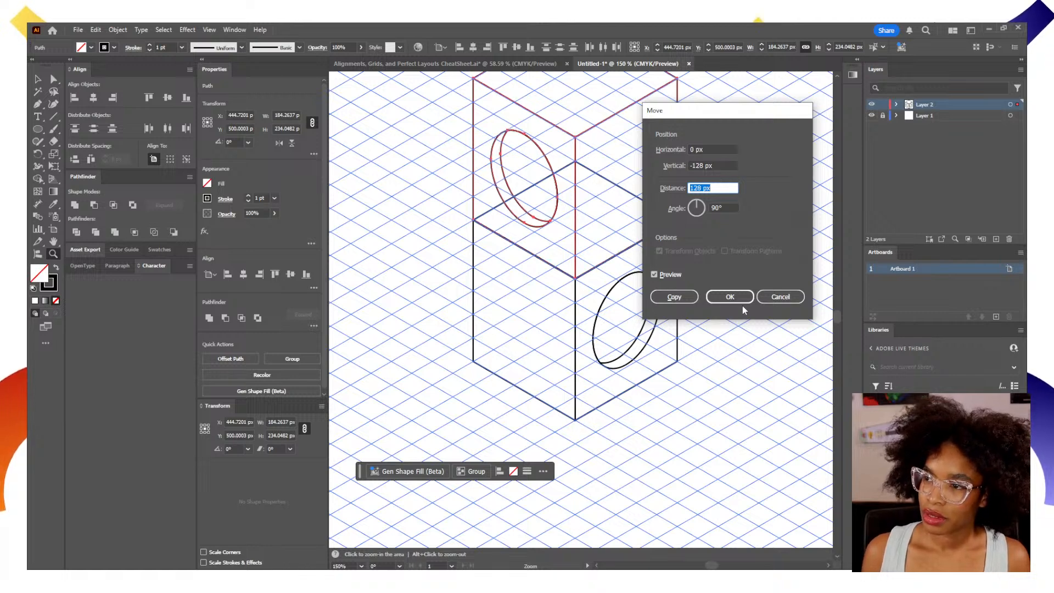
click(730, 297)
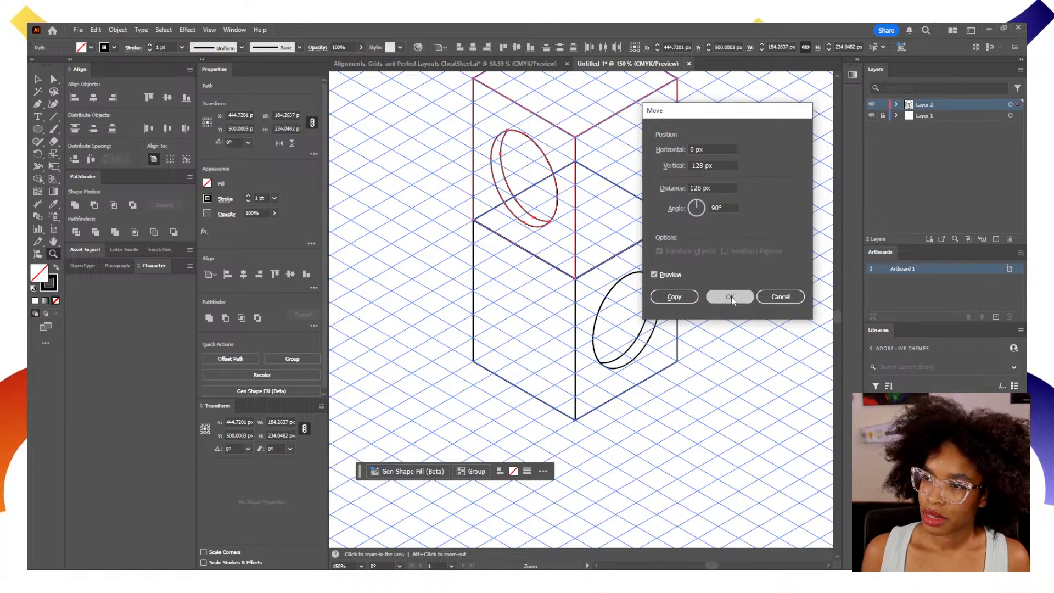
Start another Move transformation on the mirrored cube with its vertical offset reset to 0 px and an angle of 30°.
click(118, 30)
mouse_move(129, 43)
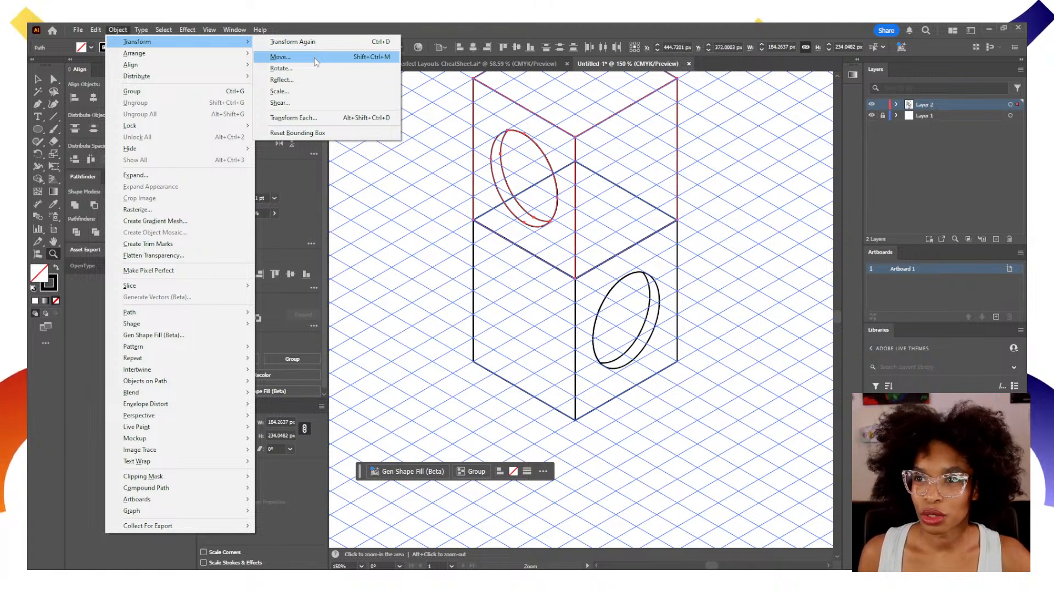
click(296, 56)
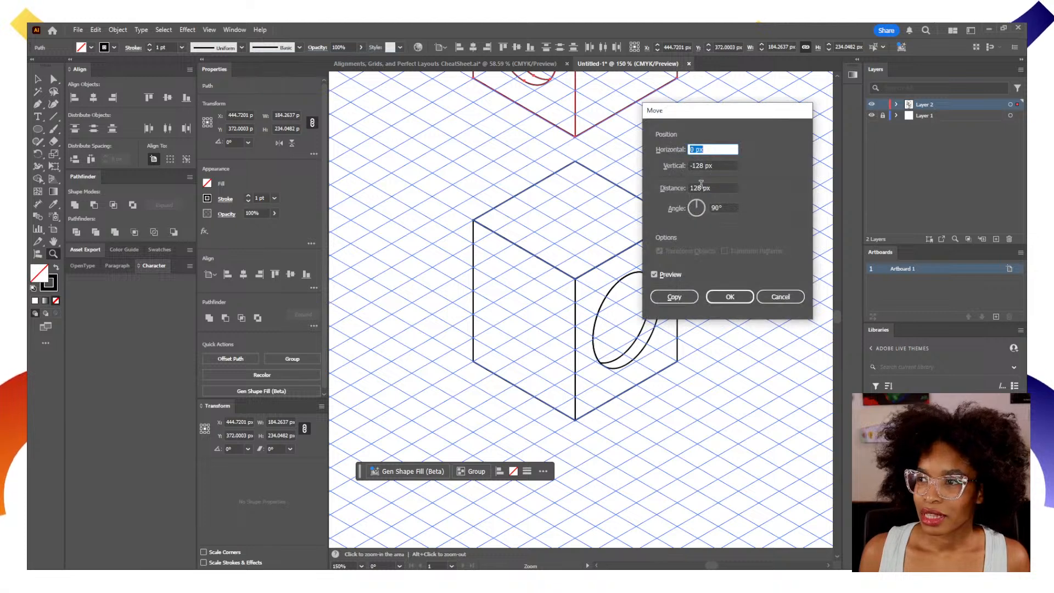
key(Tab)
text(0)
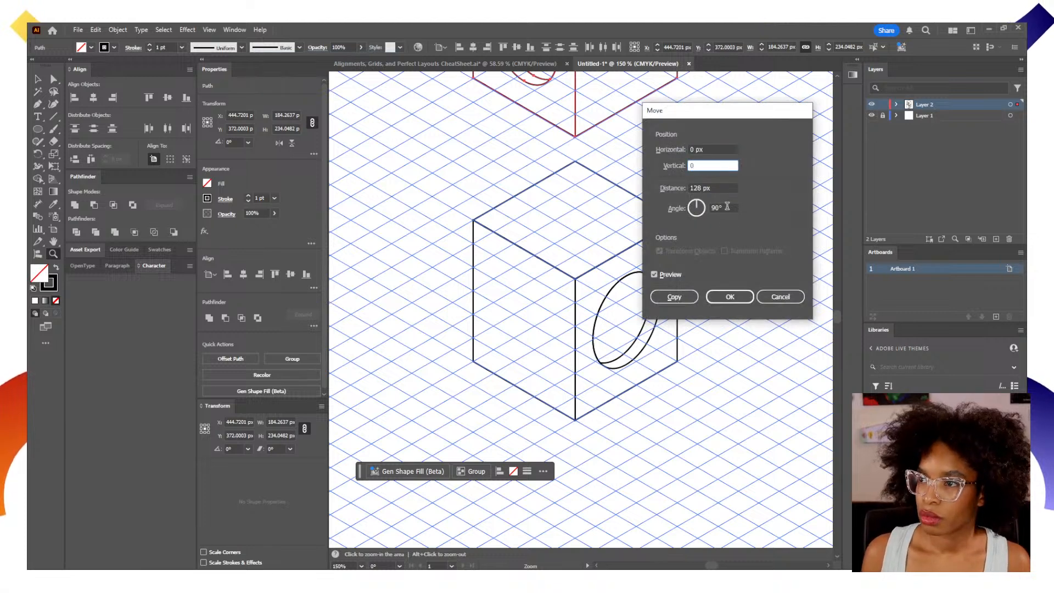
click(727, 207)
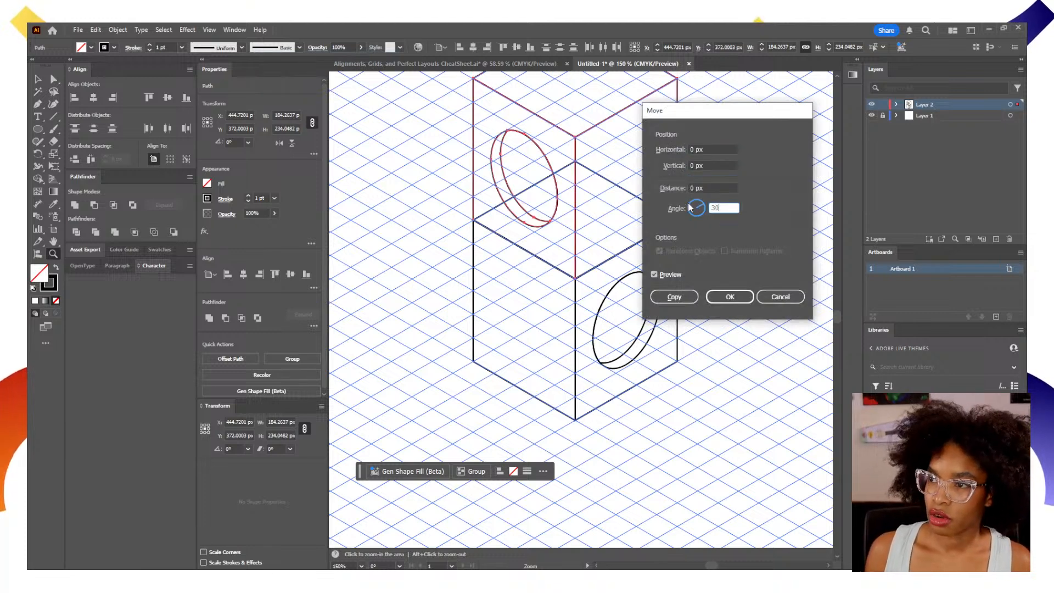
Move the mirrored cube by a distance of -64 px along the 30° direction.
click(729, 188)
key(Down)
key(Down)
key(Down)
key(Down)
key(Down)
key(Down)
key(Down)
key(Down)
key(Down)
key(Down)
key(Down)
key(Down)
key(Down)
key(Down)
key(Down)
key(Down)
key(Down)
key(Down)
key(Down)
key(Down)
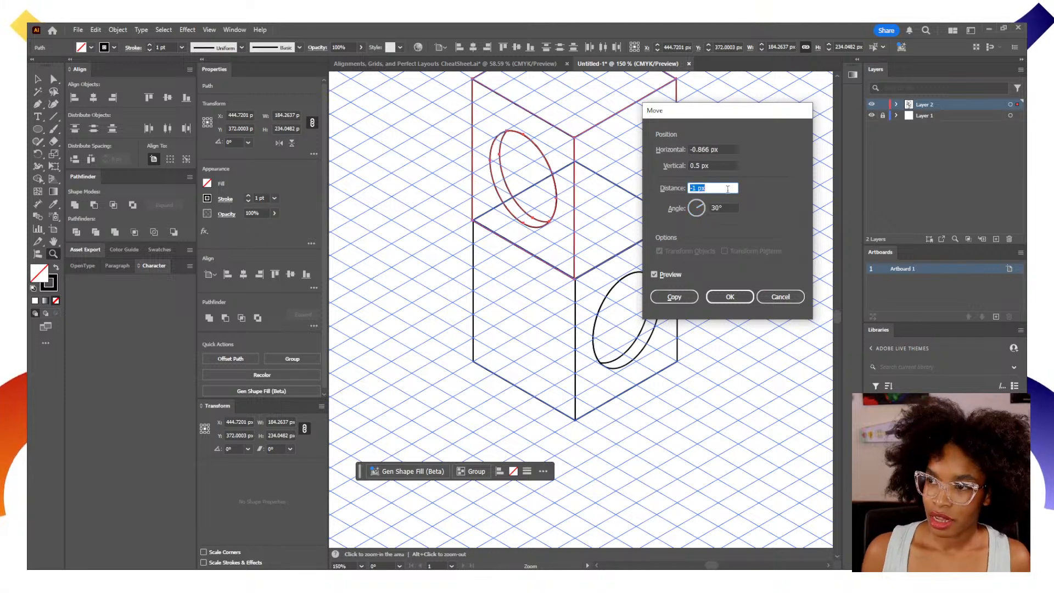
key(Down)
key(Down)
key(Down)
key(Down)
key(Down)
key(Down)
key(Down)
key(Down)
key(Down)
key(Down)
key(Down)
key(Down)
key(Down)
key(Down)
key(Down)
key(Down)
key(Down)
key(Down)
key(Down)
key(Down)
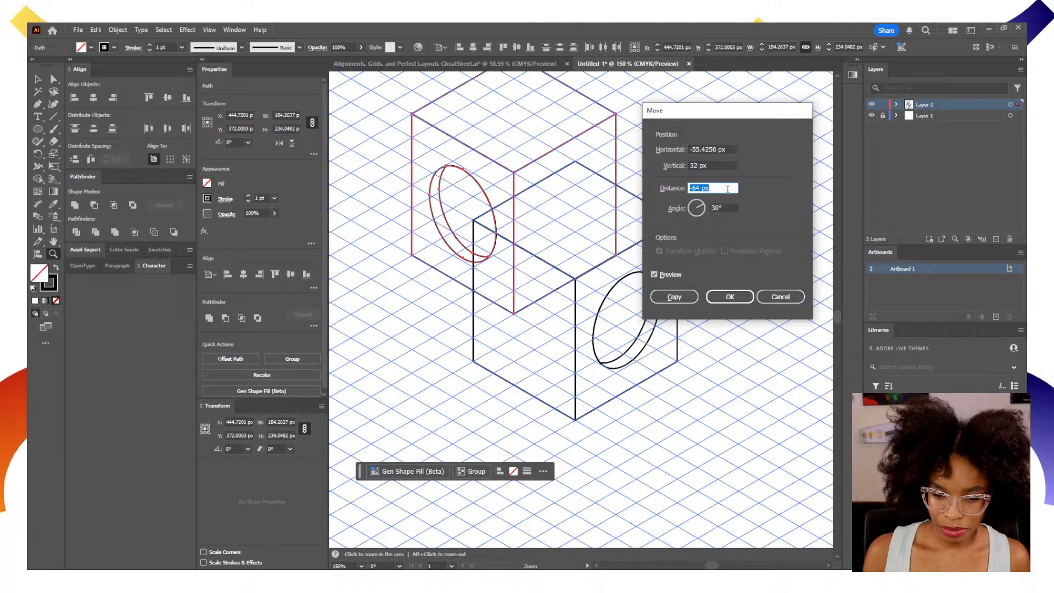
key(Return)
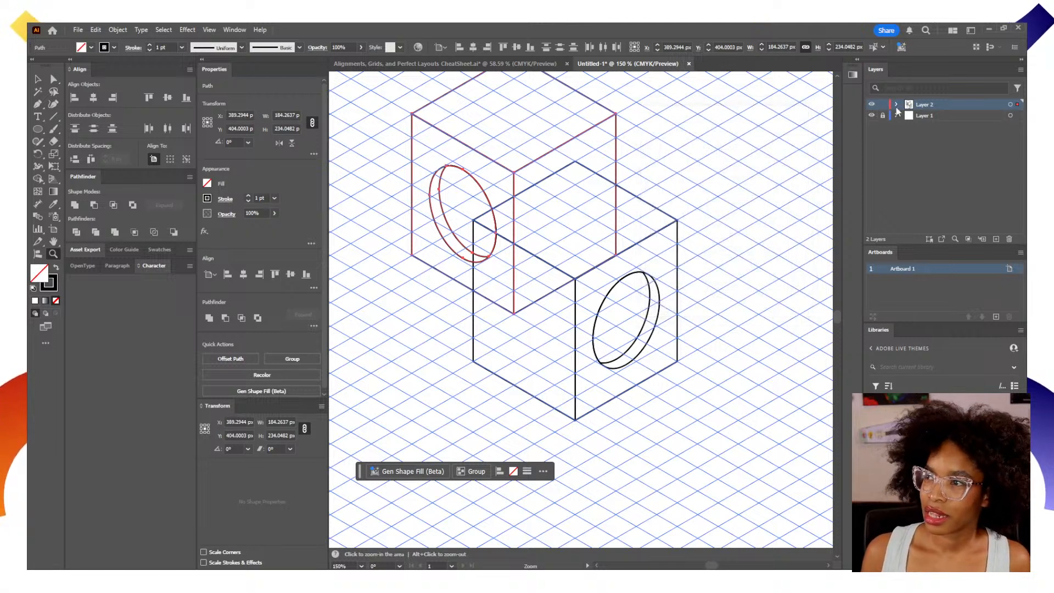
Merge the regions inside the upper cube's right face with the Shape Builder tool to clear the lower cube's overlapping lines.
click(1011, 104)
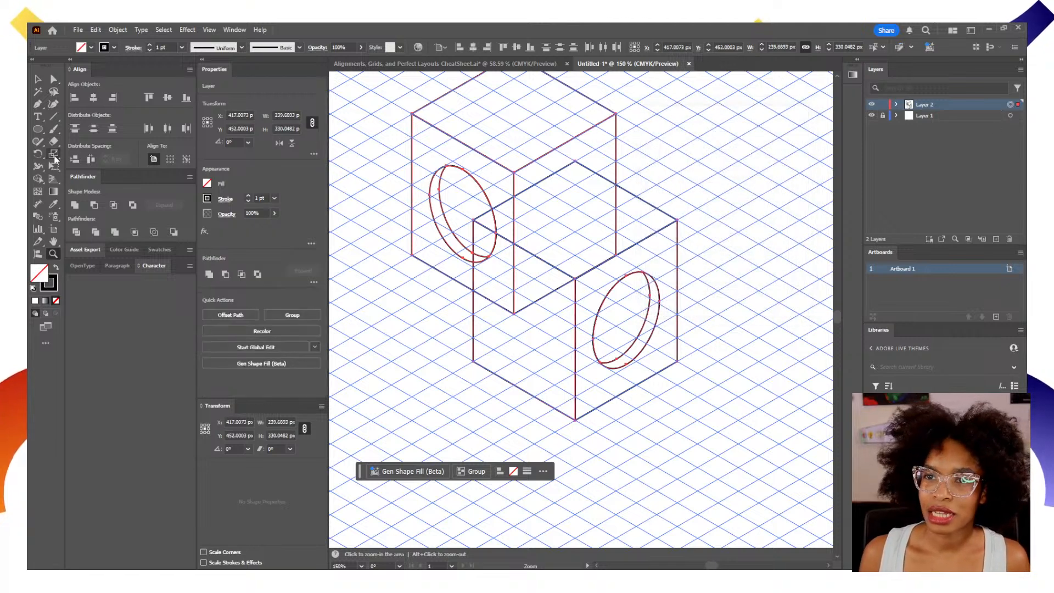
click(37, 179)
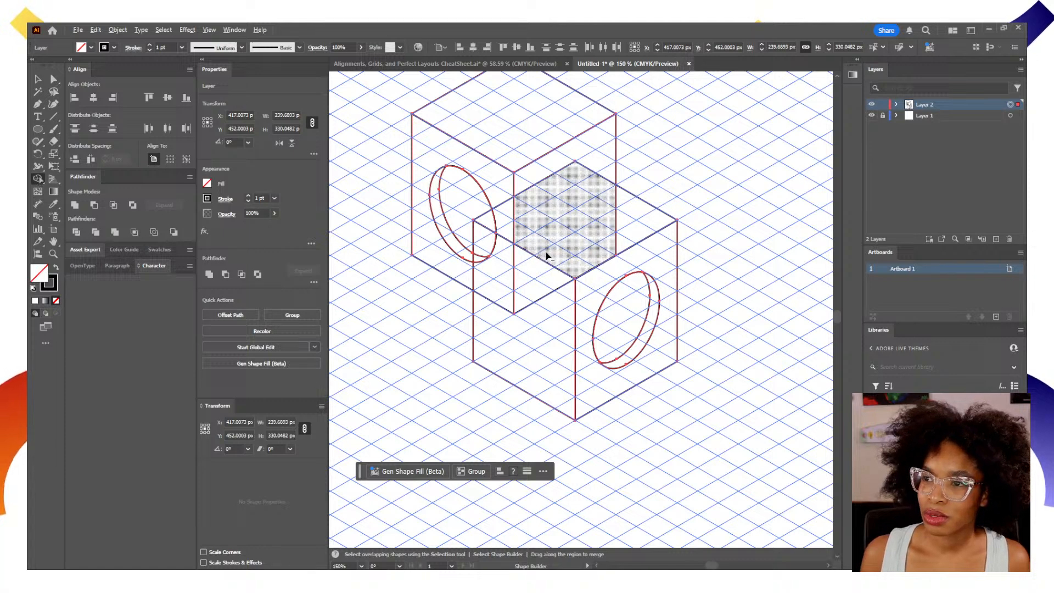
click(555, 229)
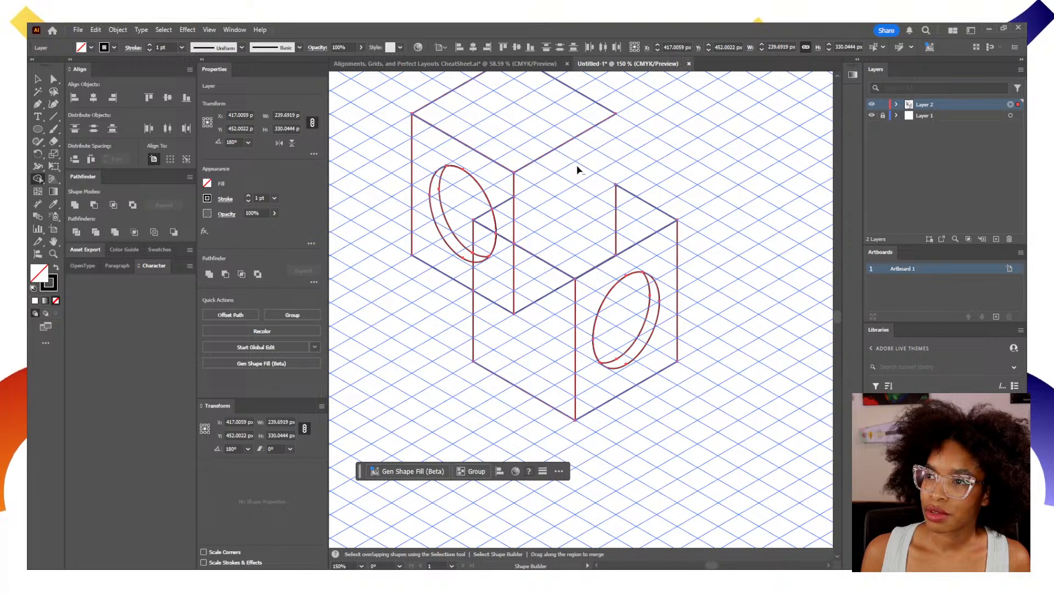
drag(587, 164, 586, 187)
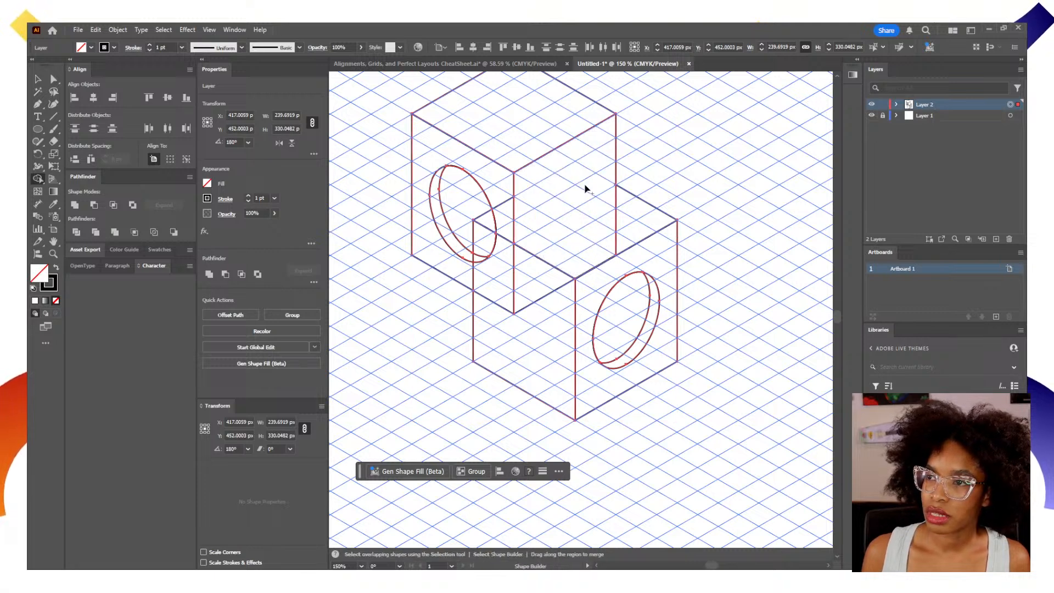
drag(553, 249, 539, 278)
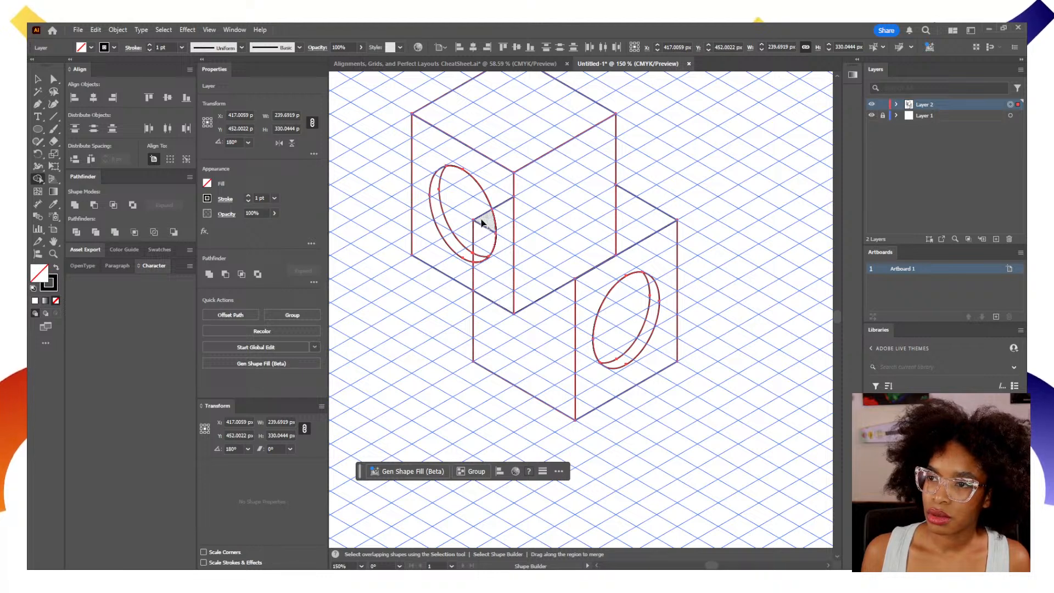
Clear the lower cube's lines crossing the upper cube's left face and its circular hole, and deselect the artwork.
drag(496, 196, 485, 265)
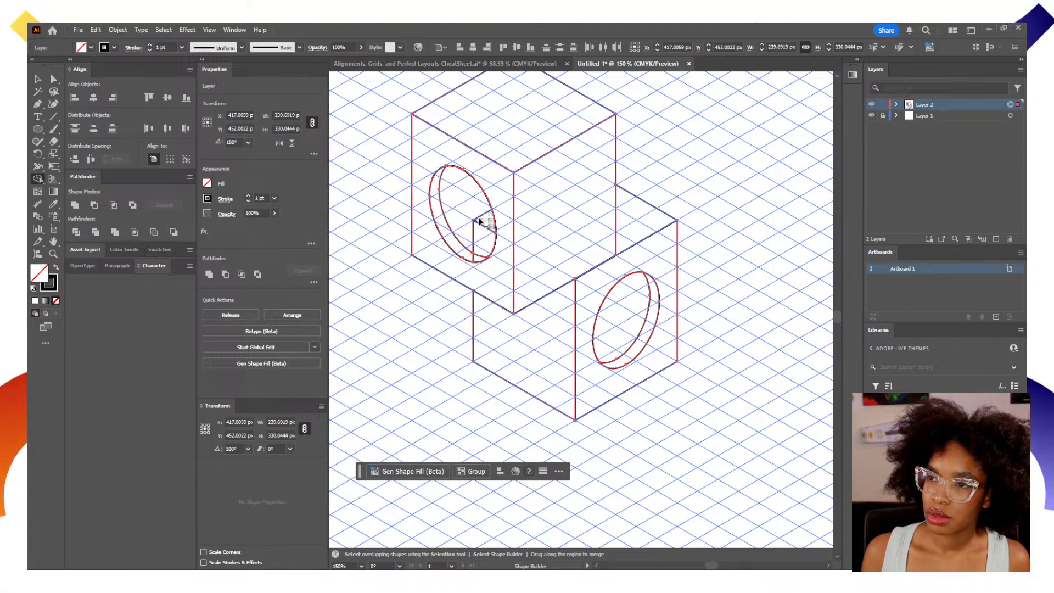
drag(478, 217, 479, 248)
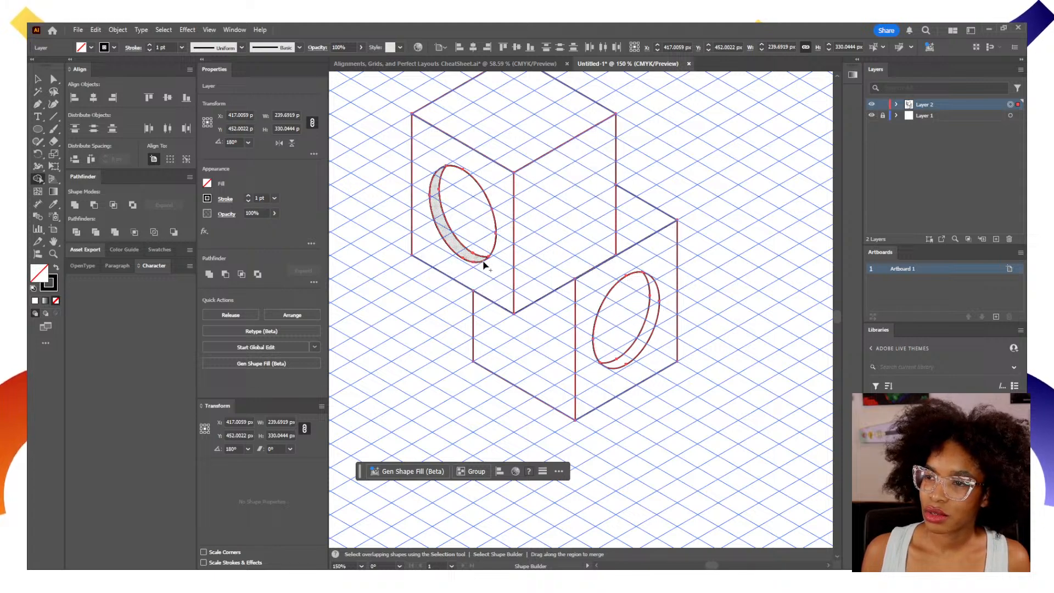
key(v)
click(767, 231)
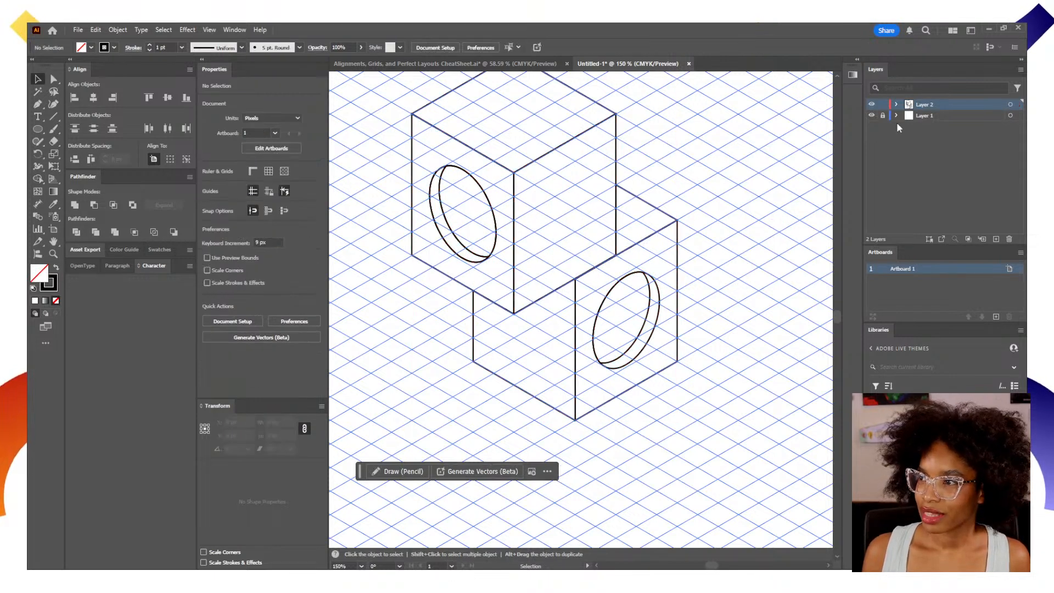
Hide the isometric grid on Layer 1 so only the two stacked cubes show.
click(871, 115)
key(space)
drag(524, 285, 584, 339)
key(z)
alt+click(637, 344)
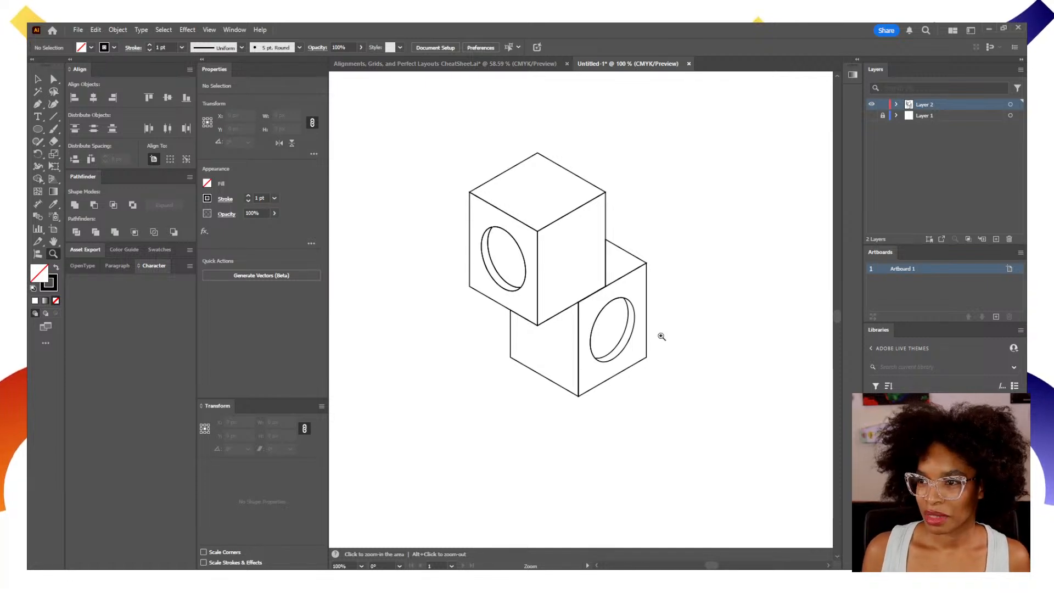
Place the linked portrait artwork, Artwork 1, from the Adobe Live Themes library into the document.
key(v)
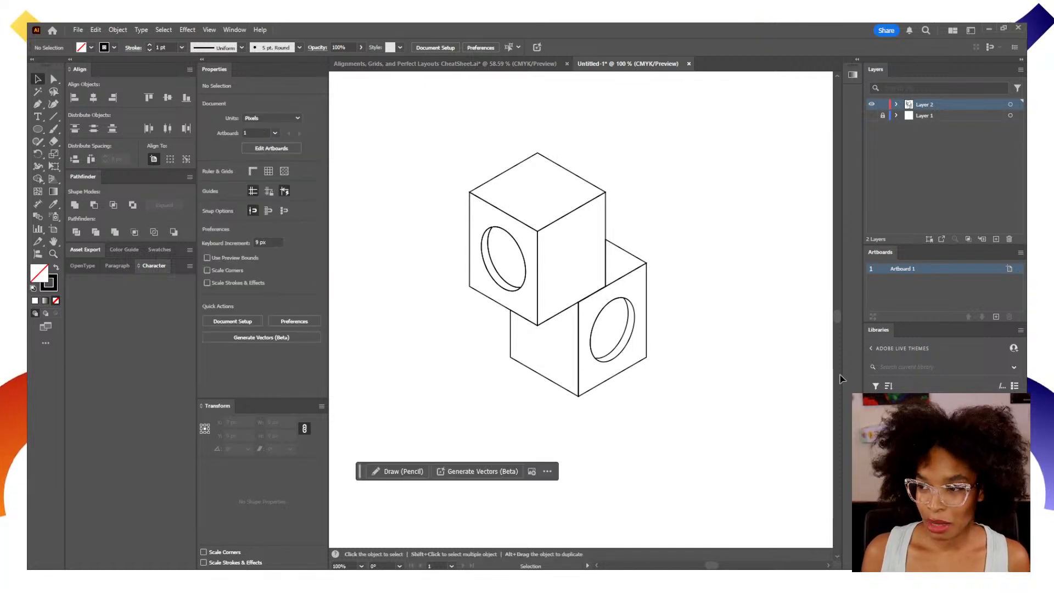
drag(952, 439, 664, 365)
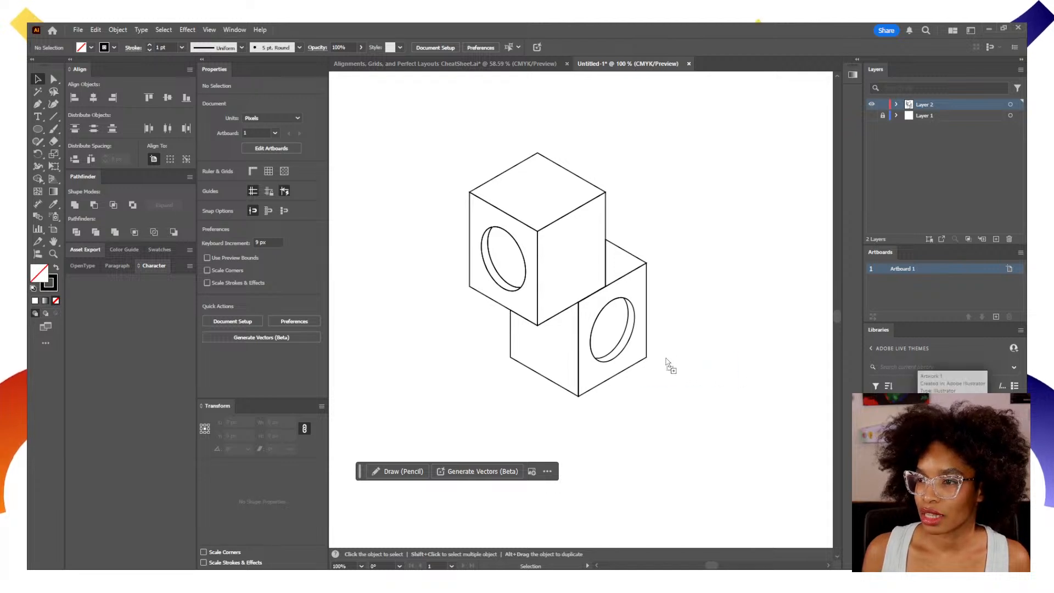
click(628, 279)
drag(789, 411, 584, 322)
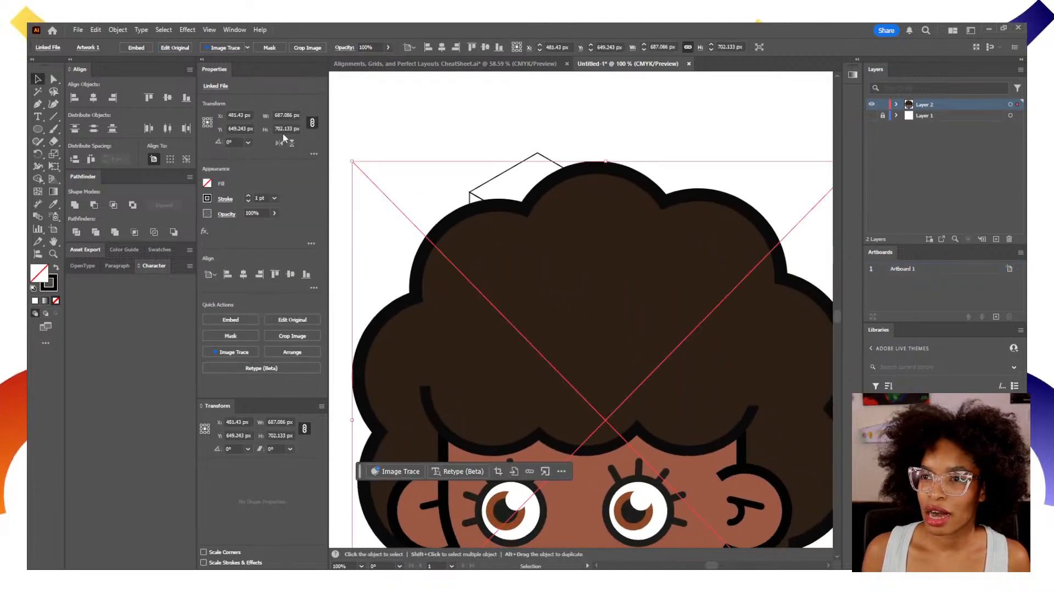
Scale the portrait artwork to a width of 90 px and move it to the empty area right of the upper cube.
click(288, 116)
key(ctrl+a)
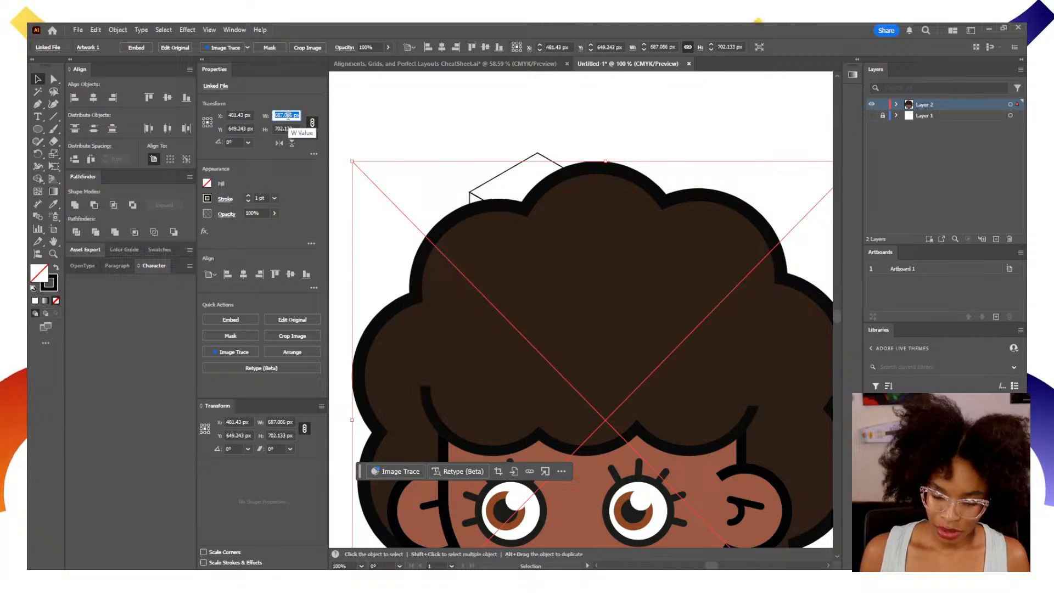
text(90)
key(Return)
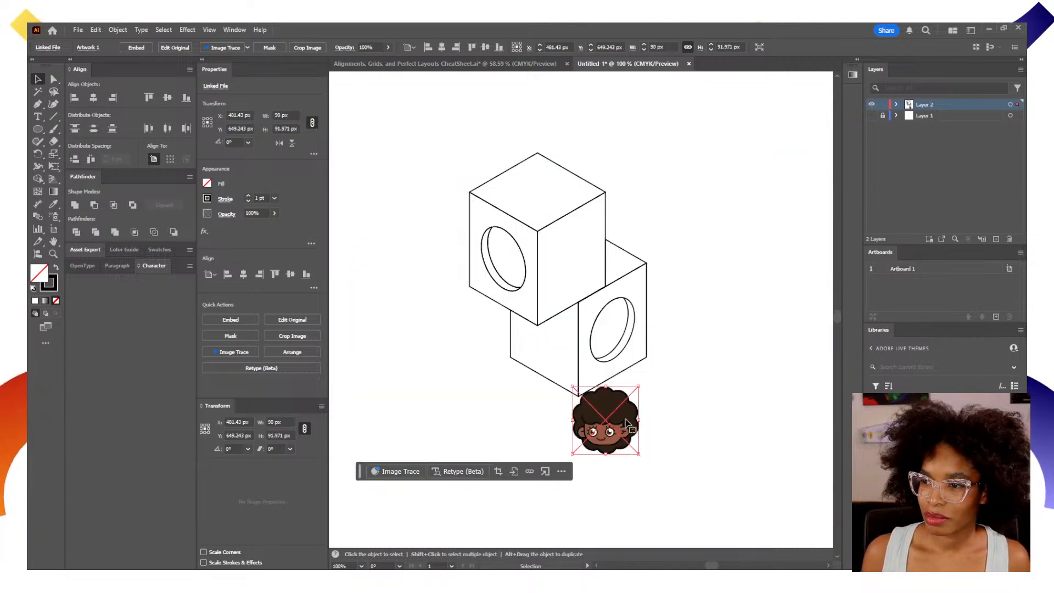
drag(620, 434, 688, 189)
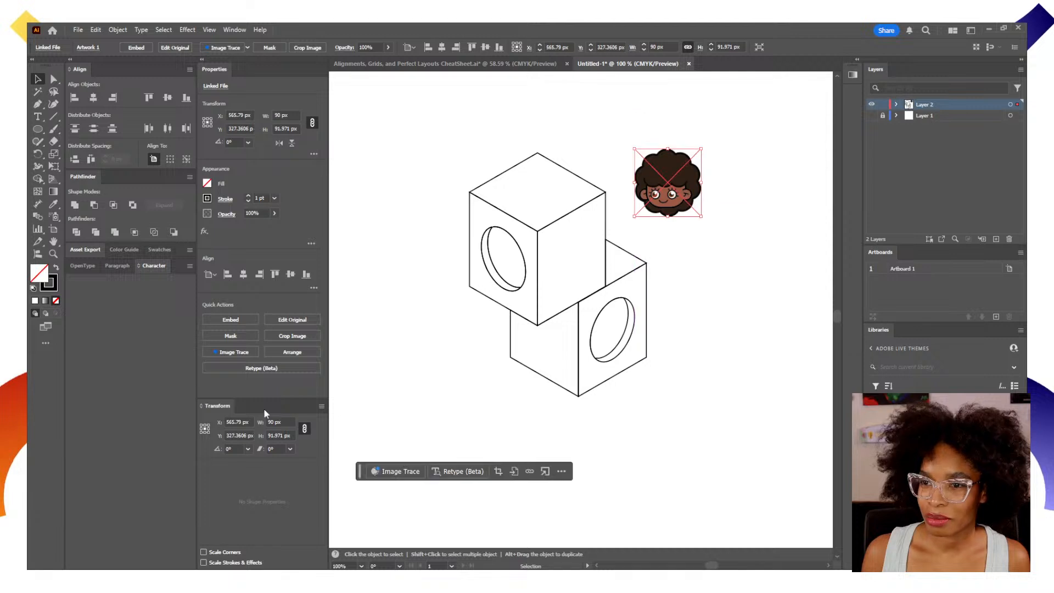
Shear the portrait artwork by 30° and rotate it 30° to match the isometric right-hand plane.
click(282, 449)
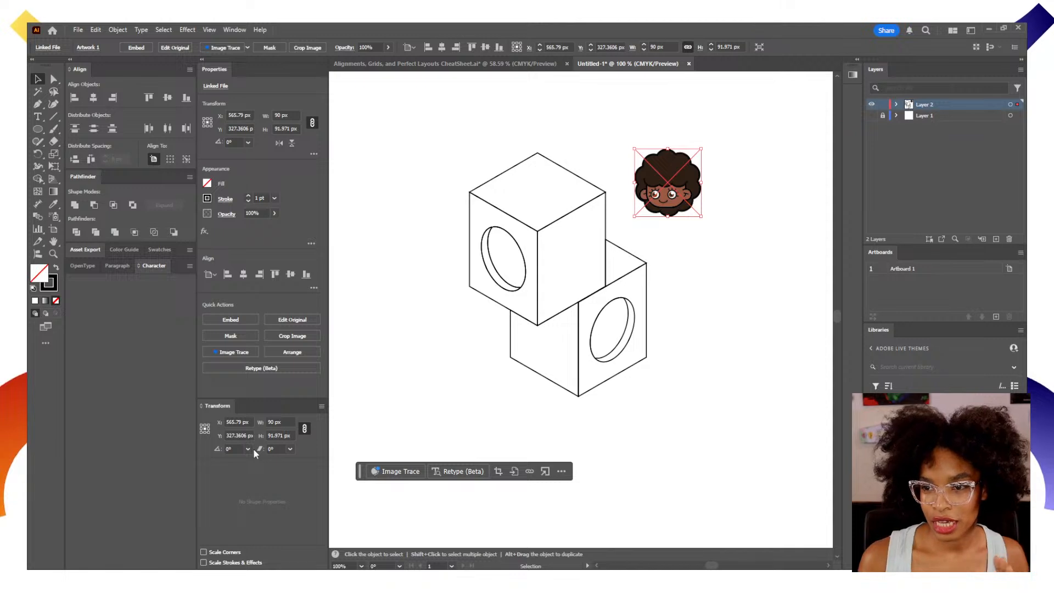
text(30)
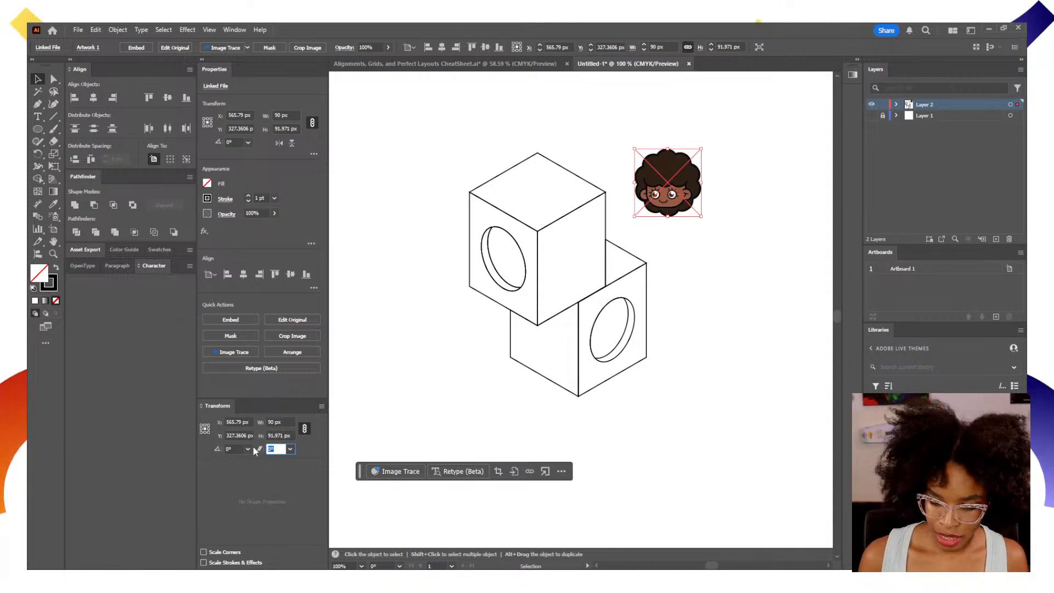
key(Return)
click(233, 449)
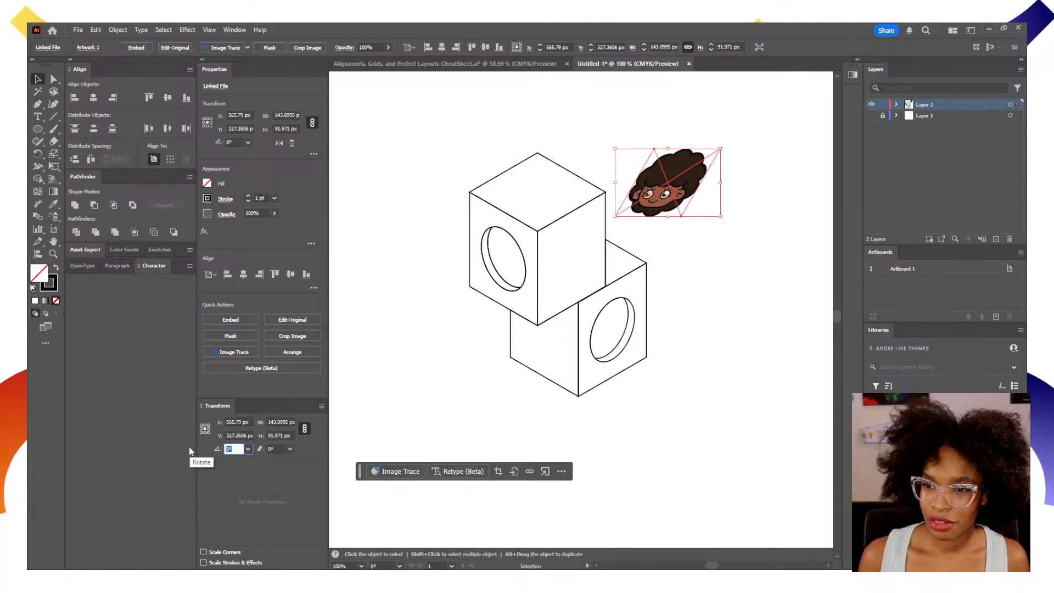
text(30)
key(Return)
Position the skewed portrait on the upper cube's right face and deselect it.
click(728, 310)
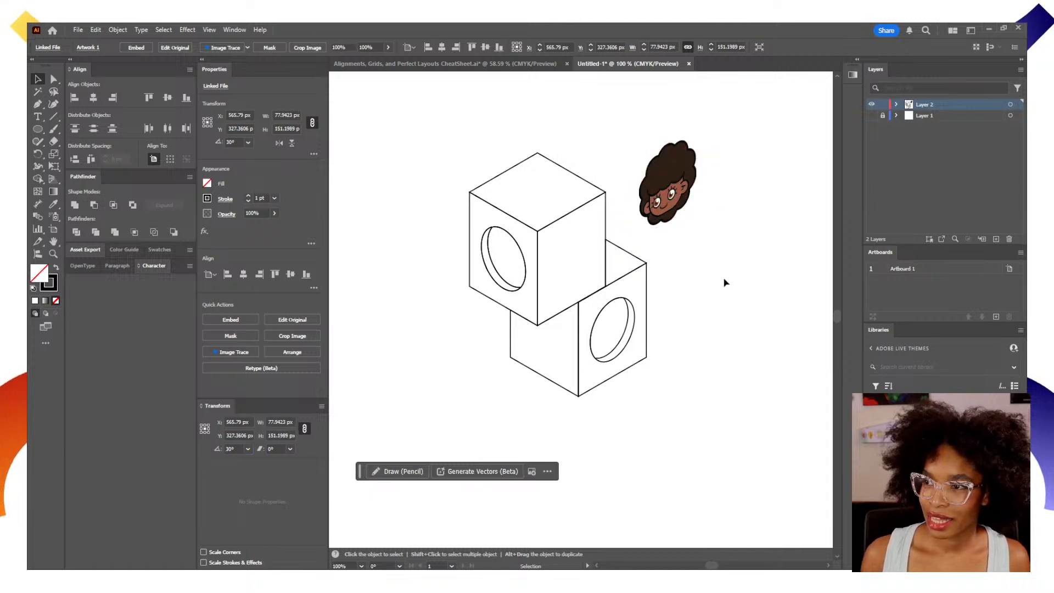
drag(650, 216, 580, 273)
click(727, 412)
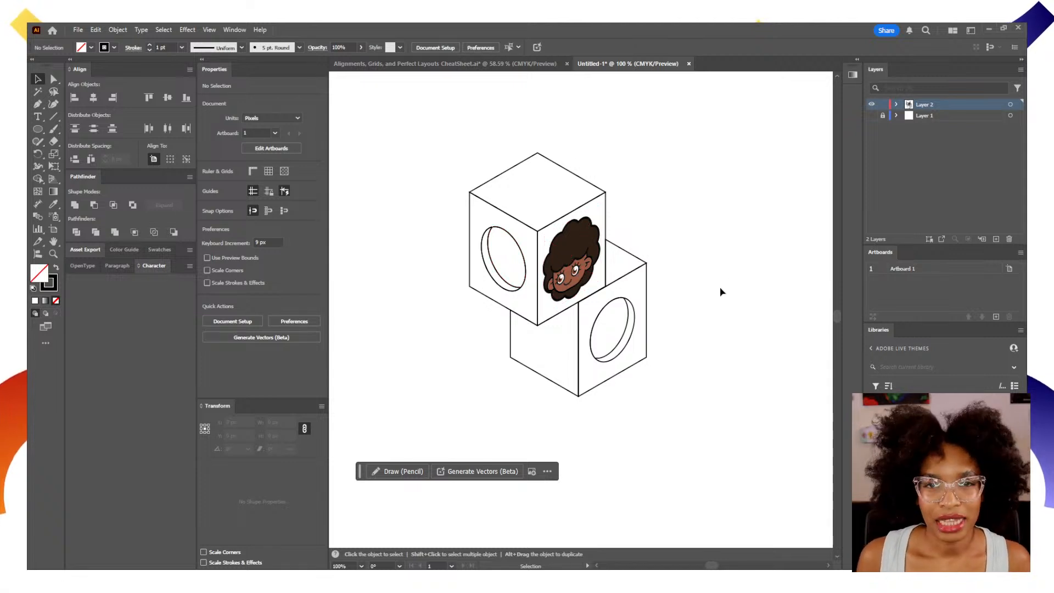
Delete the portrait artwork from the upper cube's right face.
click(590, 272)
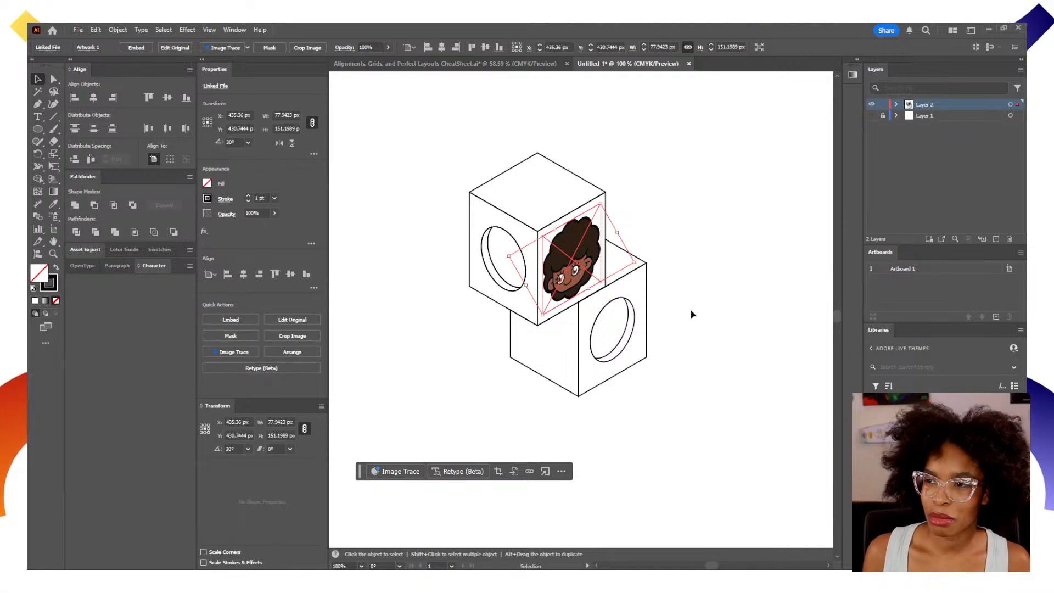
key(Delete)
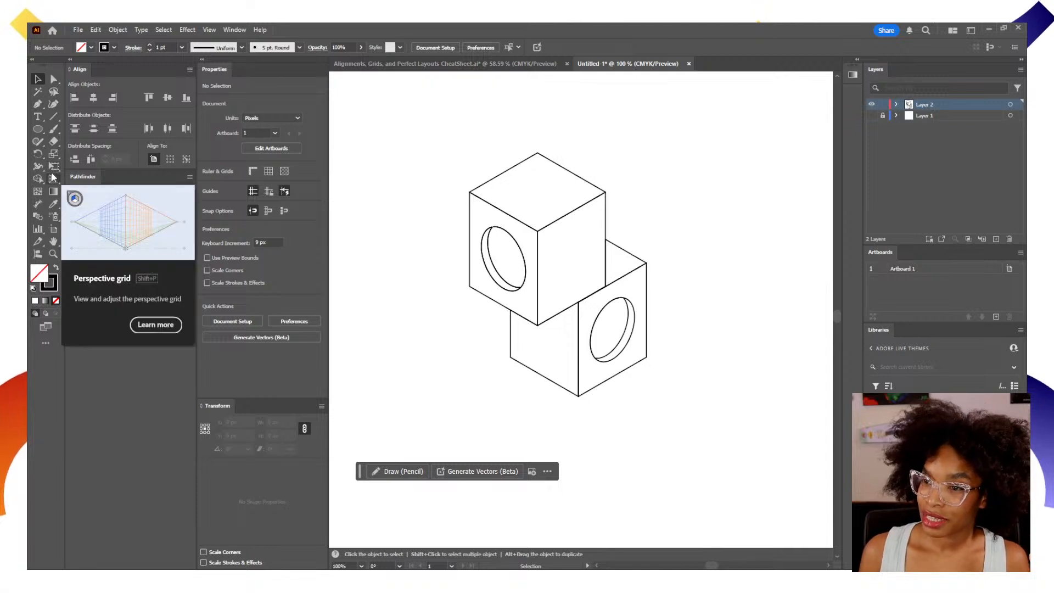
Select all the cube artwork on Layer 2 and rename the layer as Outline.
click(1010, 104)
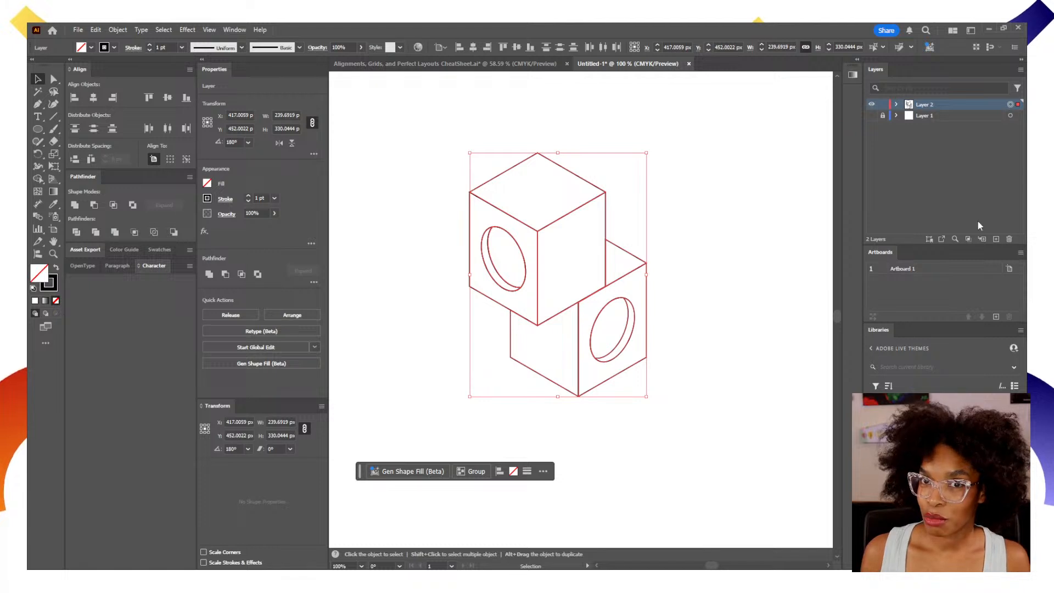
double_click(923, 104)
text(Outline)
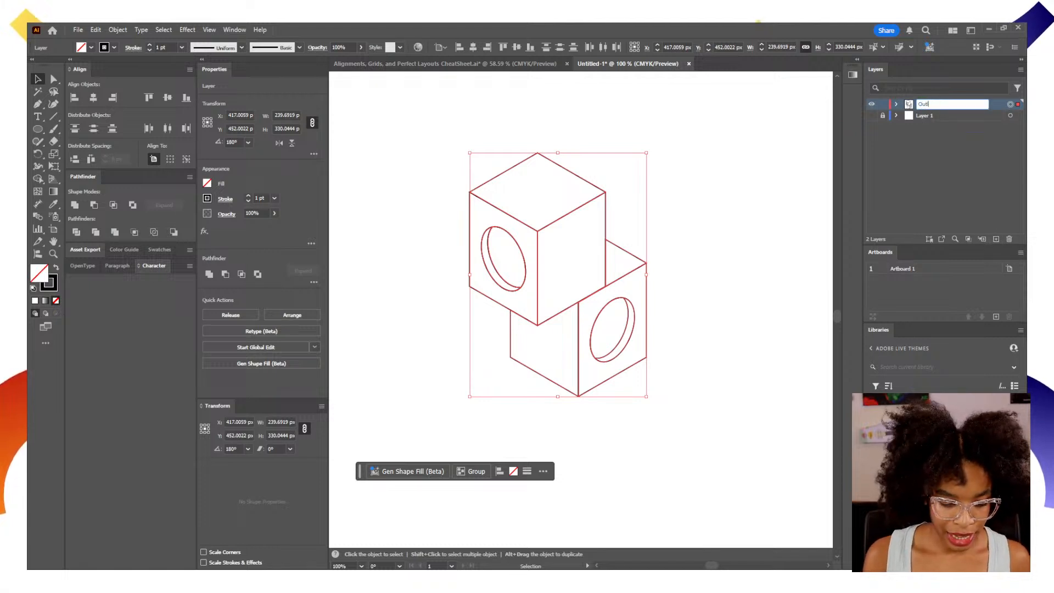
key(Return)
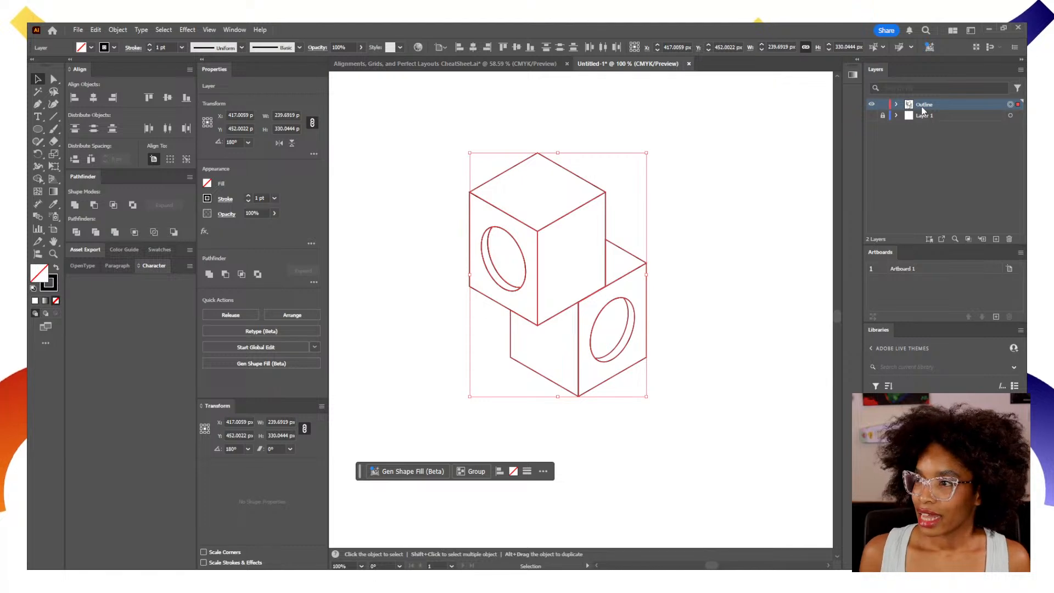
Show the isometric grid on Layer 1 again and add a new layer between it and the Outline layer.
click(872, 116)
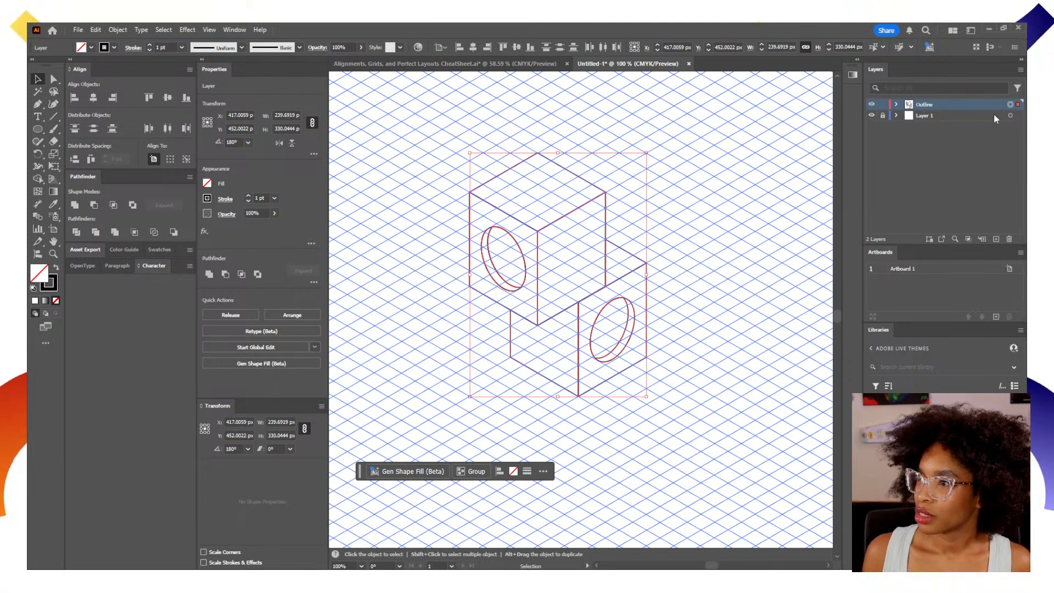
click(996, 239)
drag(932, 104, 934, 121)
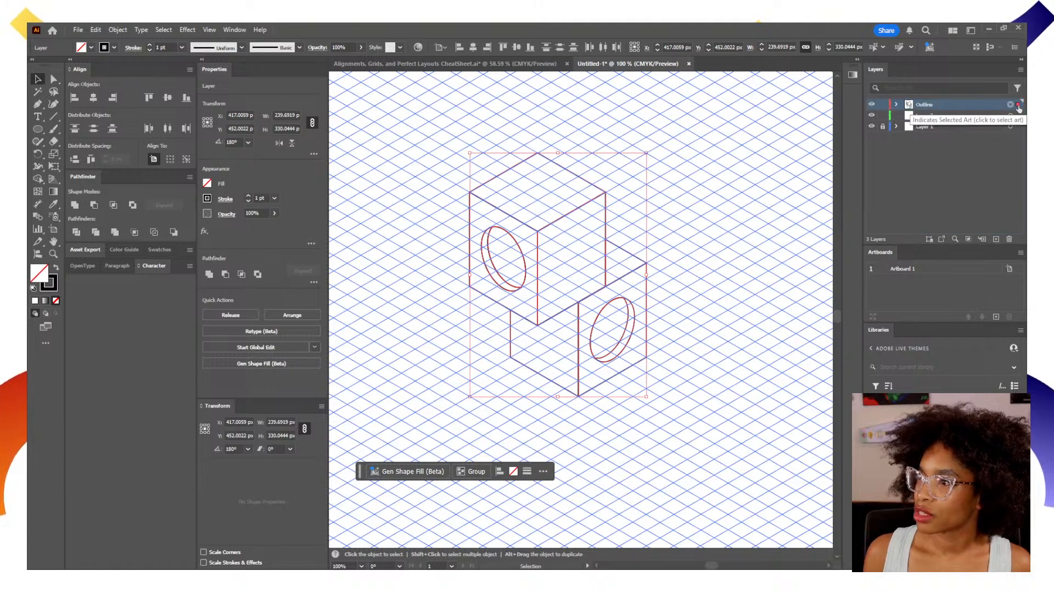
Copy the selected cube artwork from the Outline layer onto Layer 3 and hide the Outline layer.
drag(1019, 106, 1018, 116)
click(872, 105)
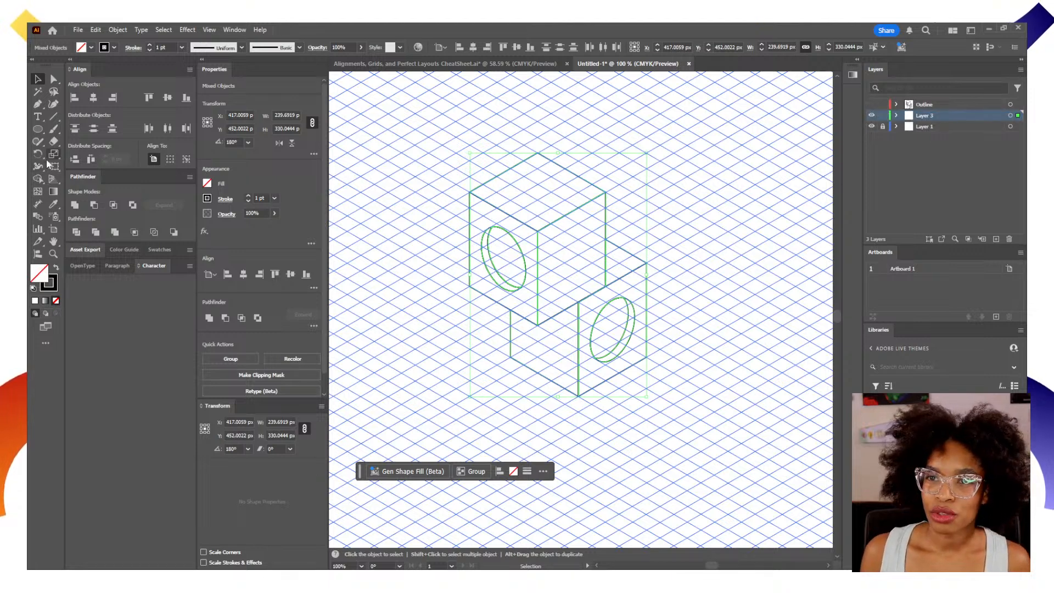
Start the Live Paint Bucket tool with the copied cube artwork on Layer 3 selected.
key(k)
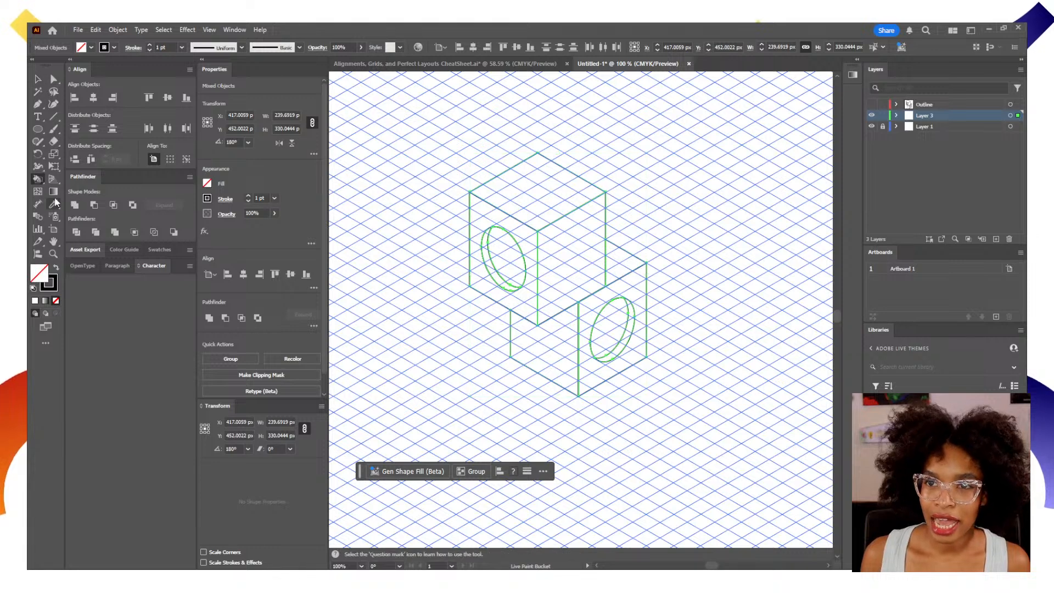
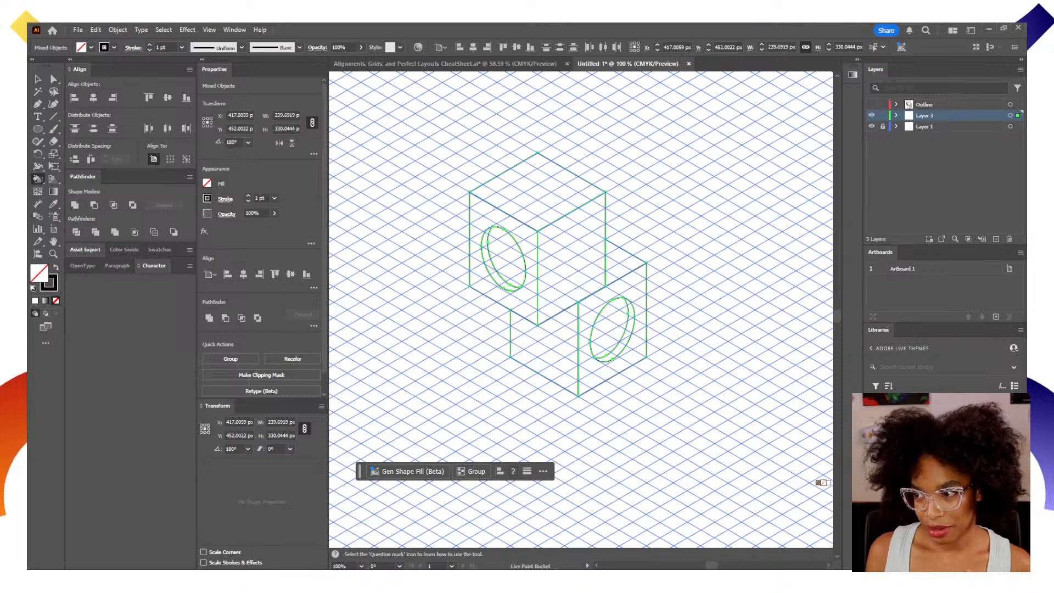
Turn the selected cube artwork into a Live Paint group and fill the visible faces of both cubes with medium peach.
click(895, 456)
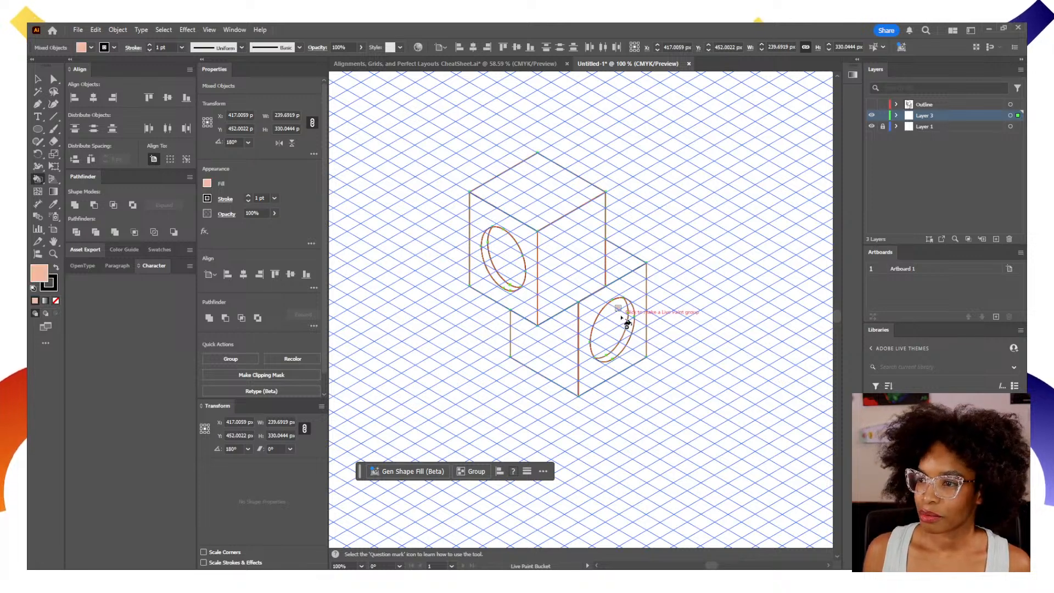
click(621, 317)
click(628, 291)
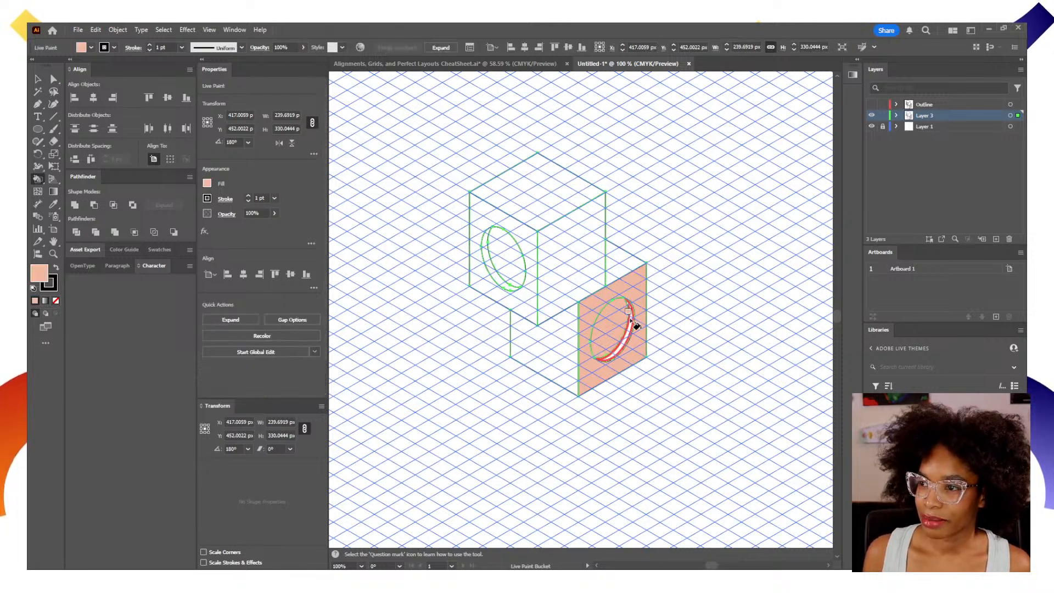
click(621, 271)
click(555, 265)
click(536, 184)
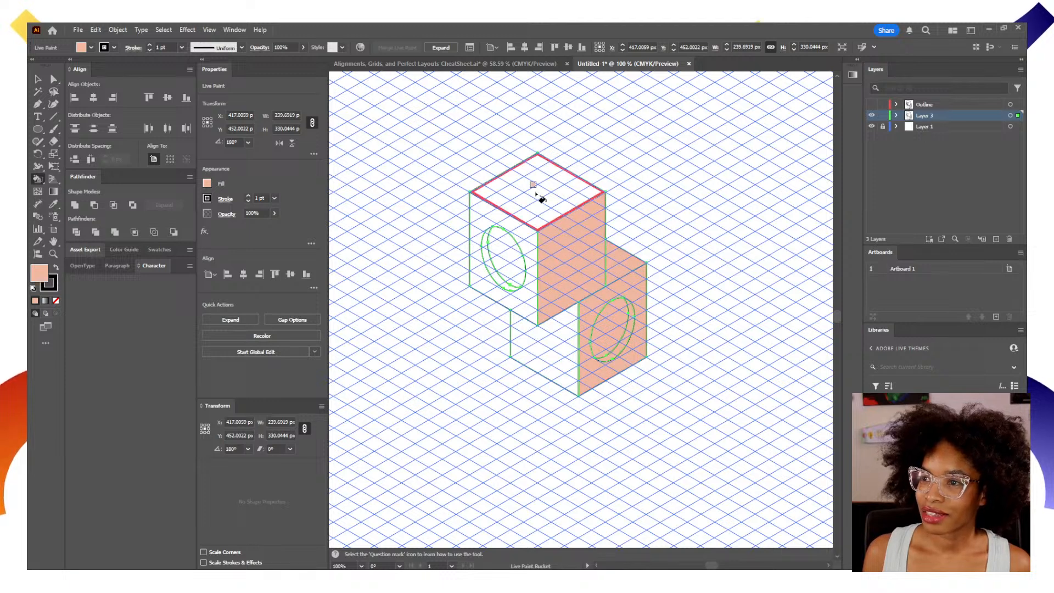
click(530, 243)
click(520, 265)
click(502, 284)
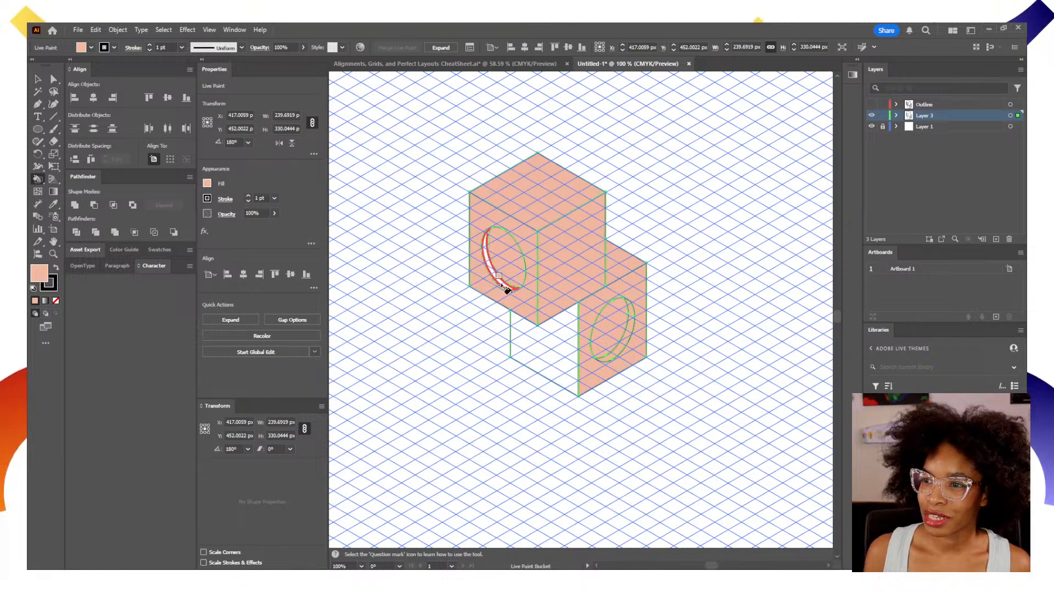
click(558, 360)
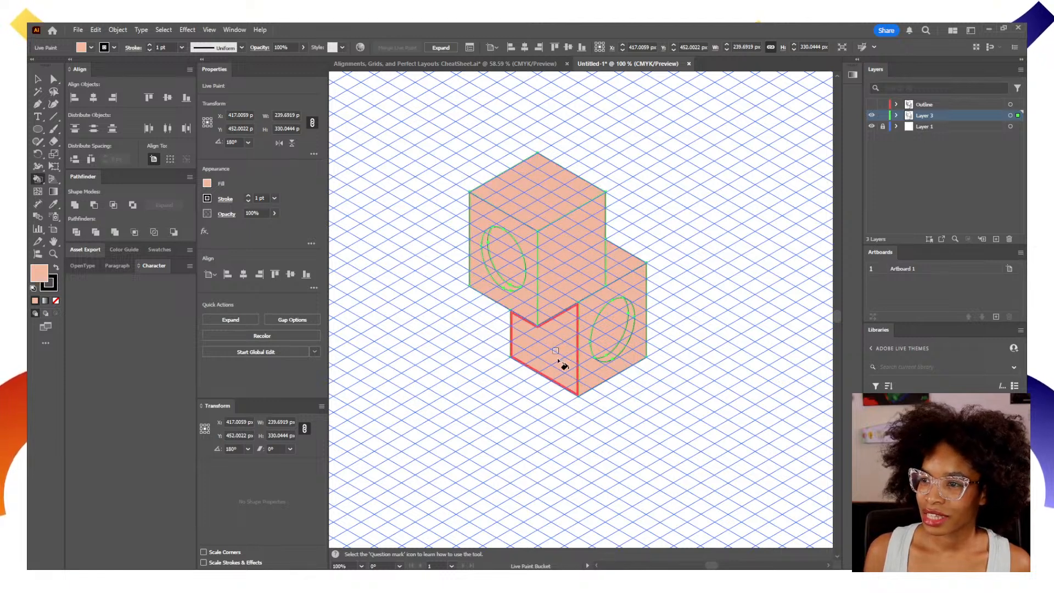
Hide the isometric grid on Layer 1 and frame the filled cubes at 150% zoom.
click(871, 127)
scroll(626, 351, up, 1)
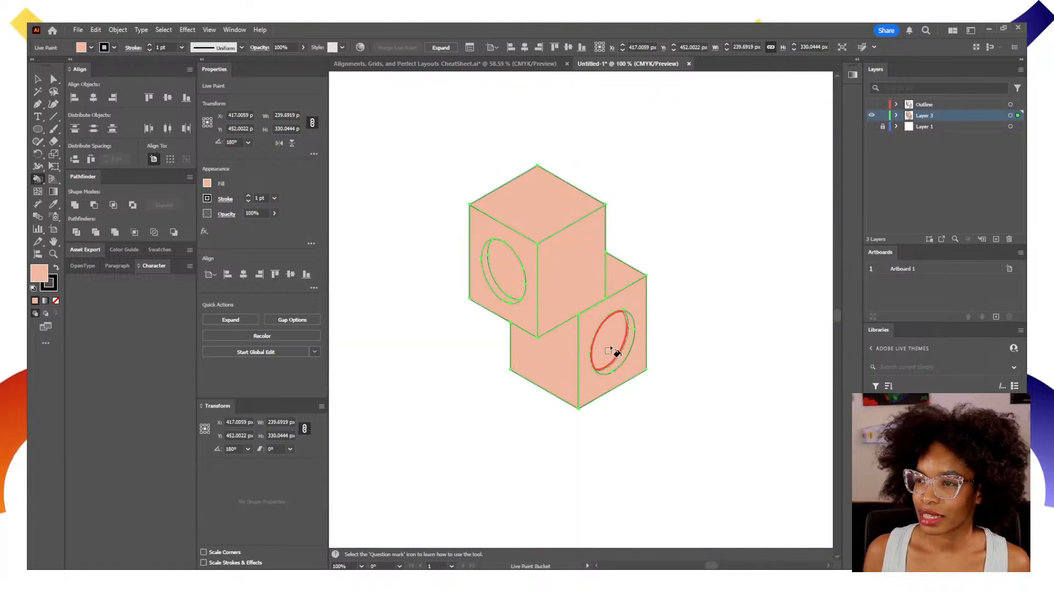
key(v)
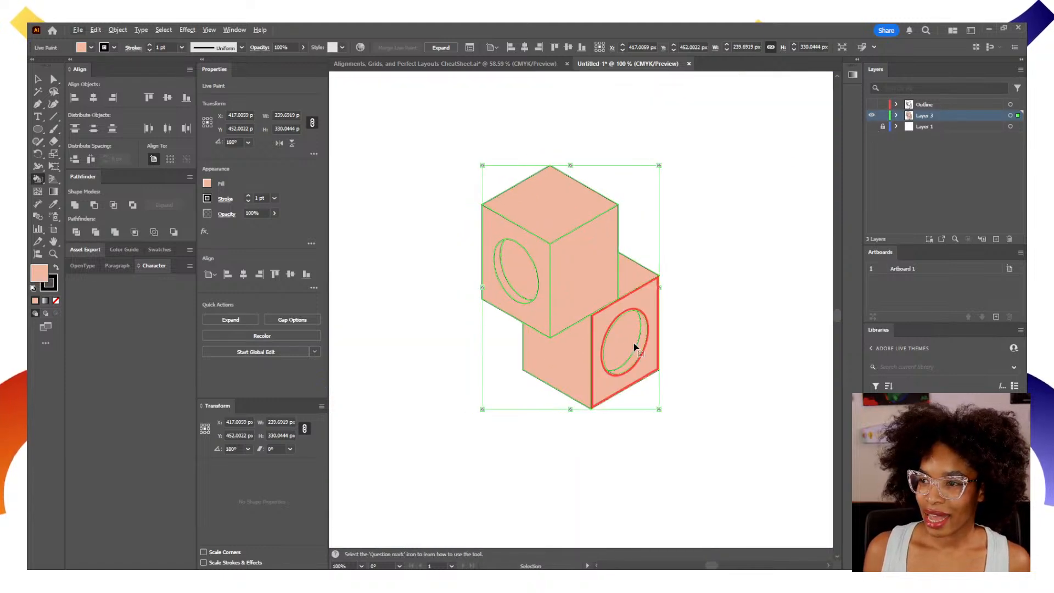
scroll(634, 345, up, 1)
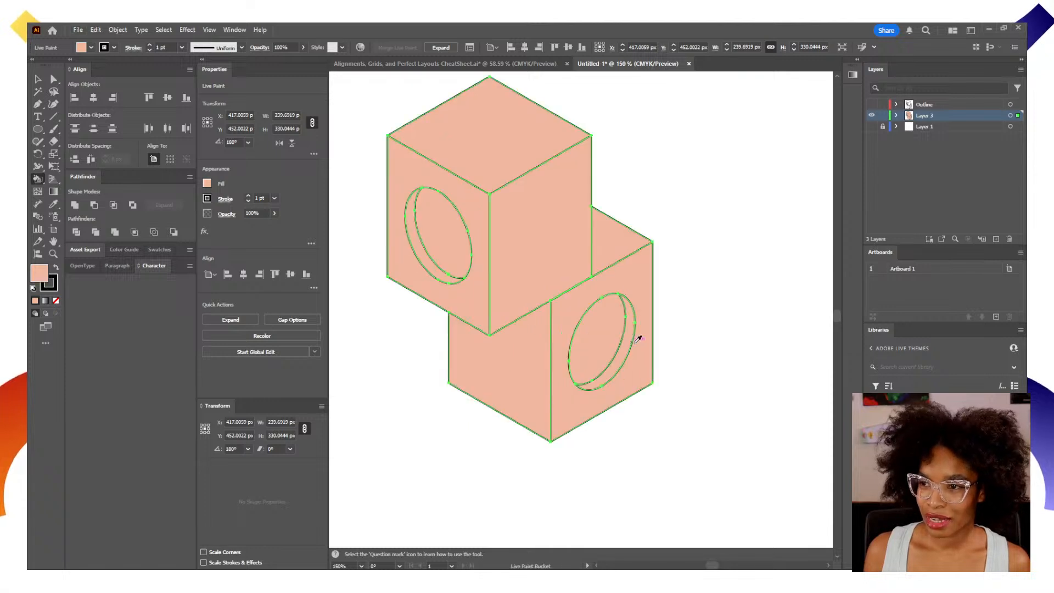
key(space)
drag(565, 304, 605, 341)
Paint the left-facing sides of both cubes darker coral with the Live Paint Bucket.
key(k)
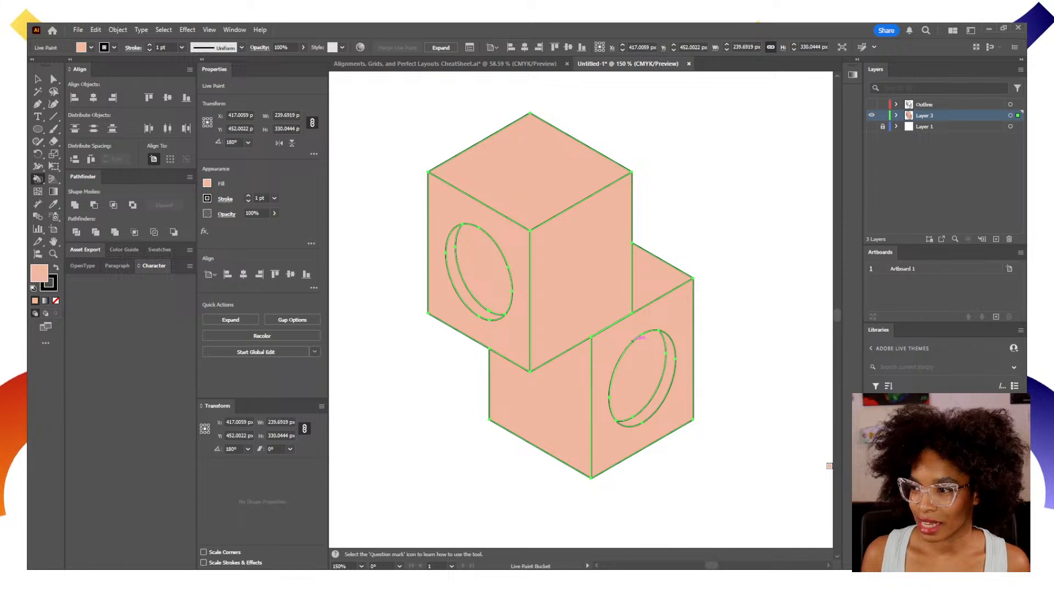
click(894, 476)
click(554, 405)
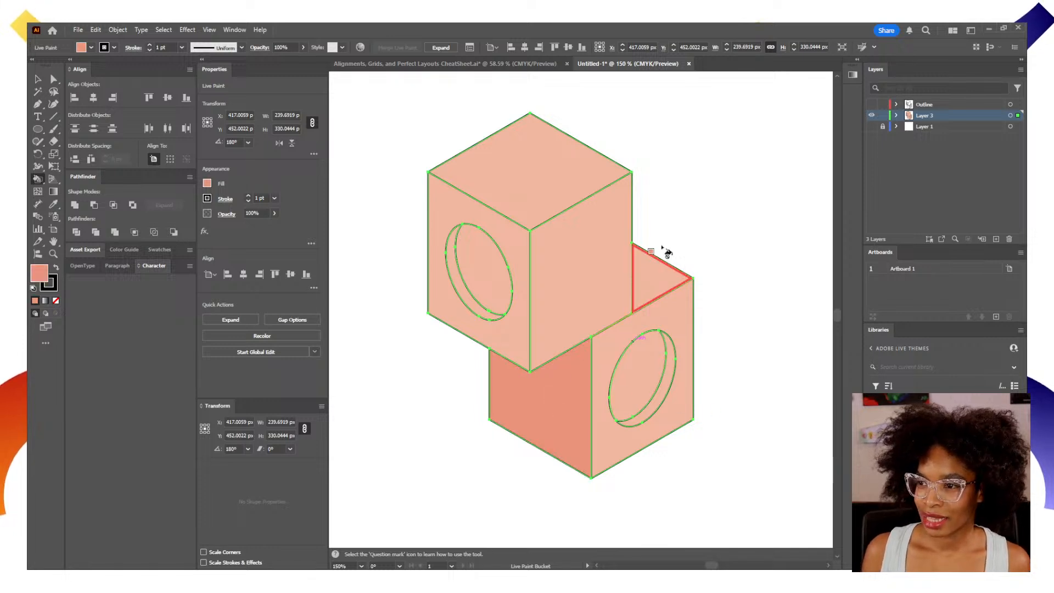
click(456, 207)
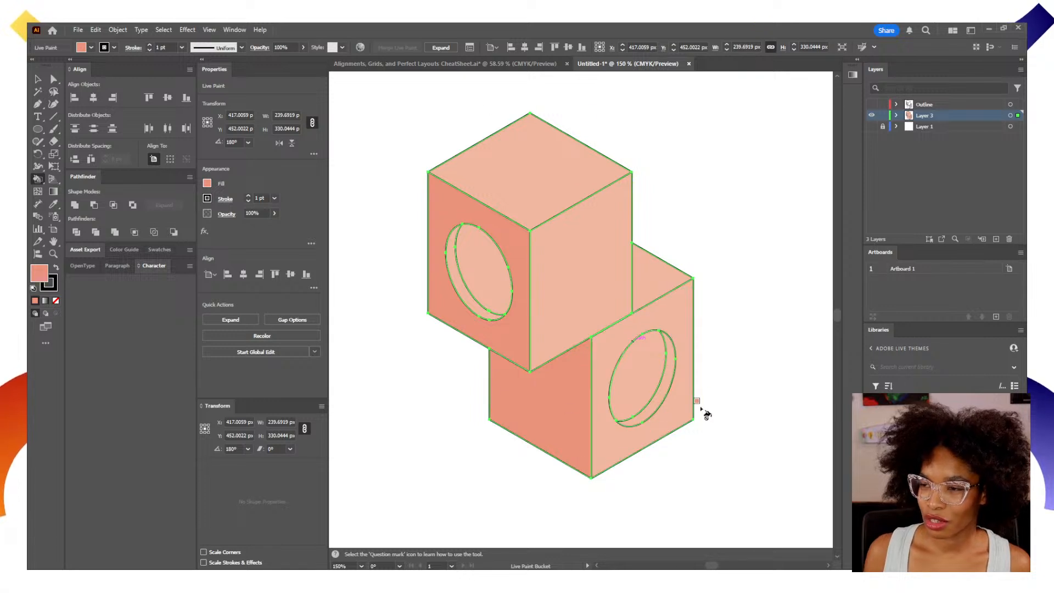
Paint the top faces of both cubes with the palest peach swatch.
key(Left)
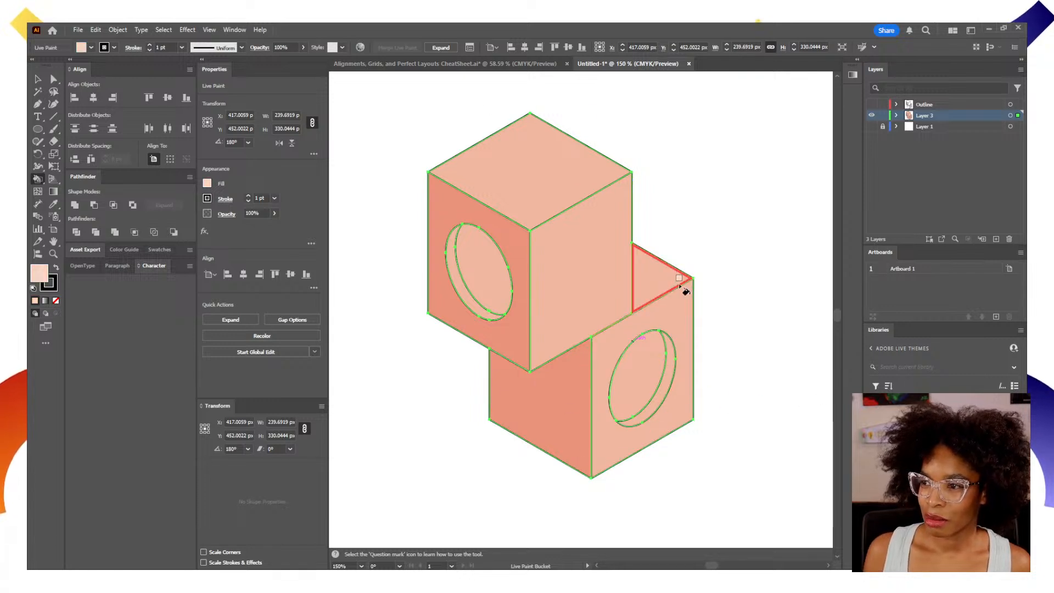
click(678, 283)
click(505, 170)
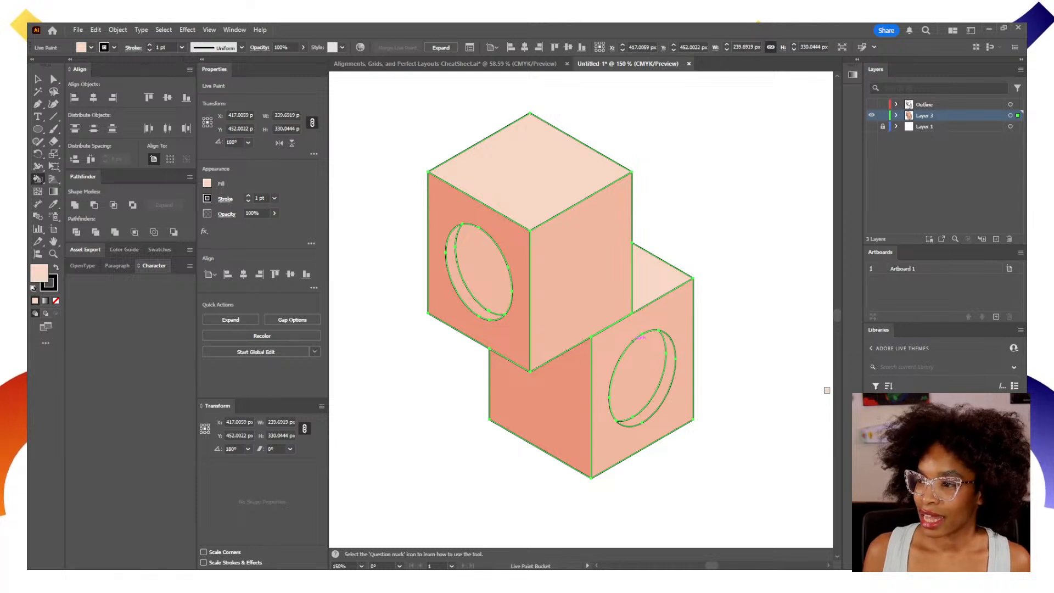
Paint the lower opening and upper rim light teal, the lower rim and upper opening dark teal, and deselect the artwork.
key(Right)
click(643, 373)
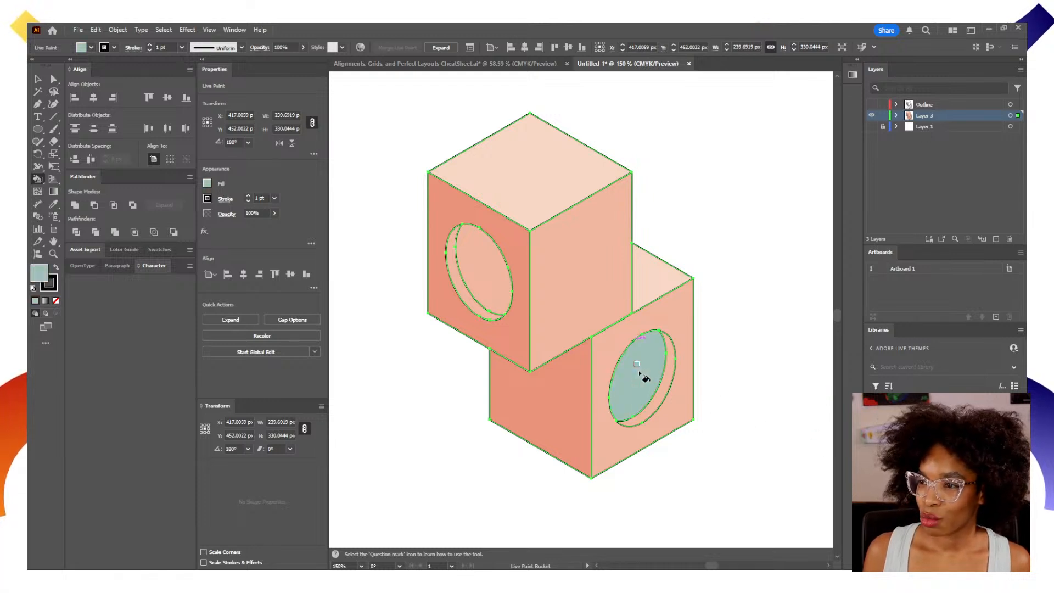
click(480, 310)
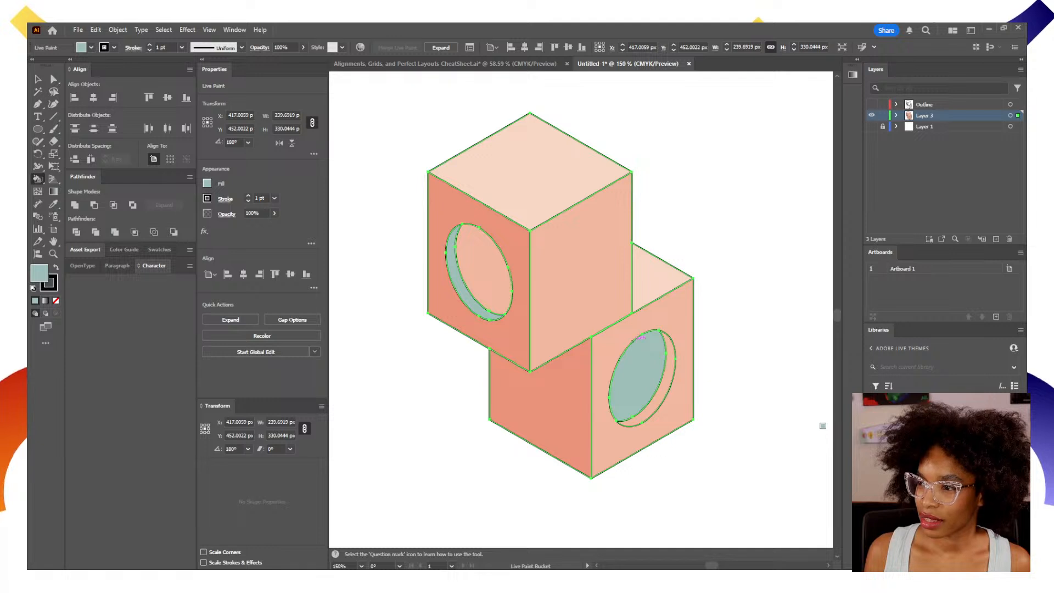
key(Right)
click(671, 384)
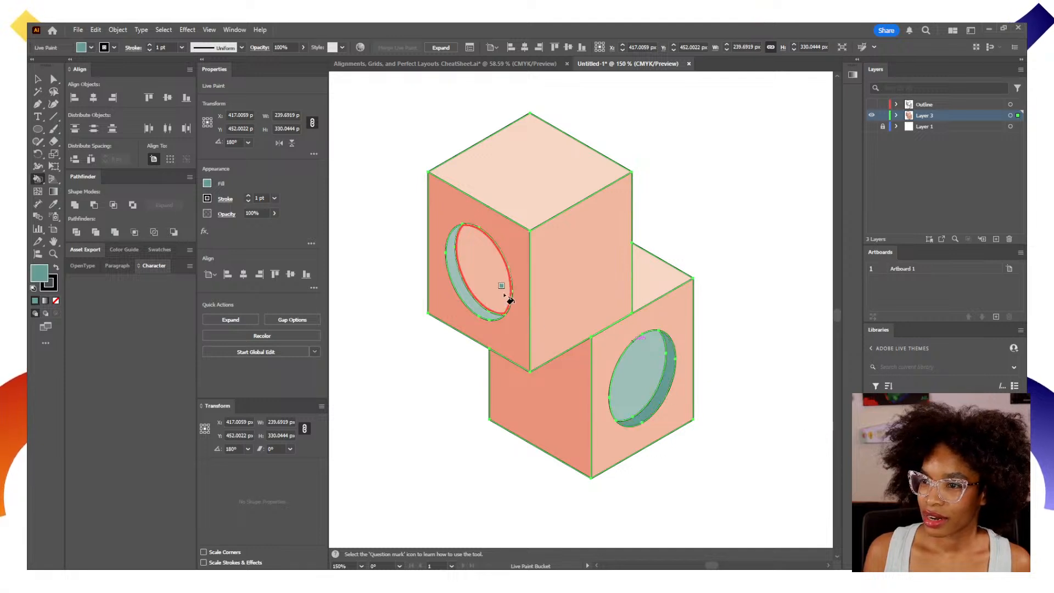
click(506, 297)
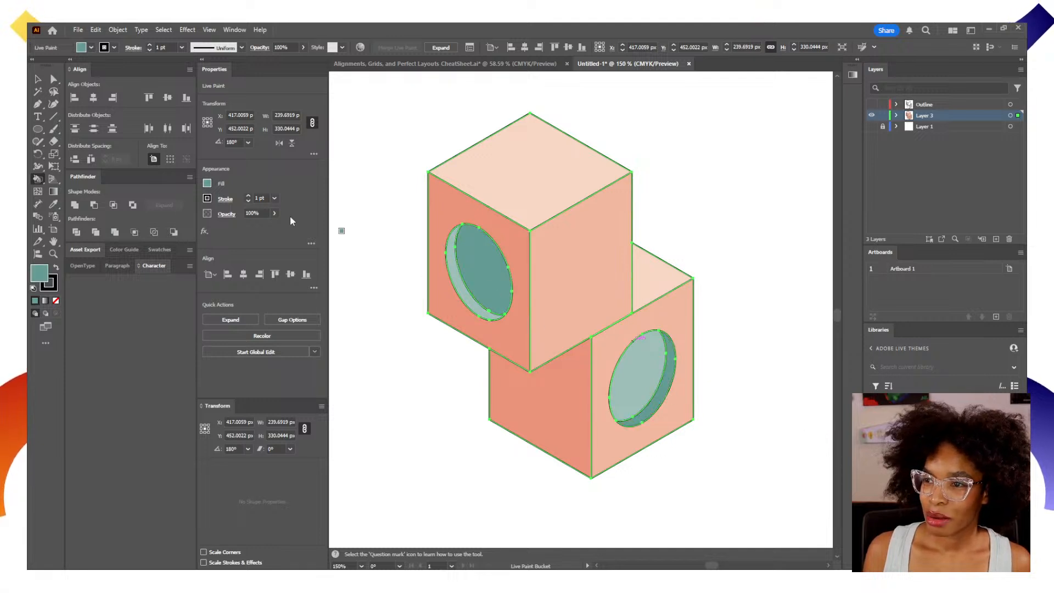
click(42, 78)
click(379, 303)
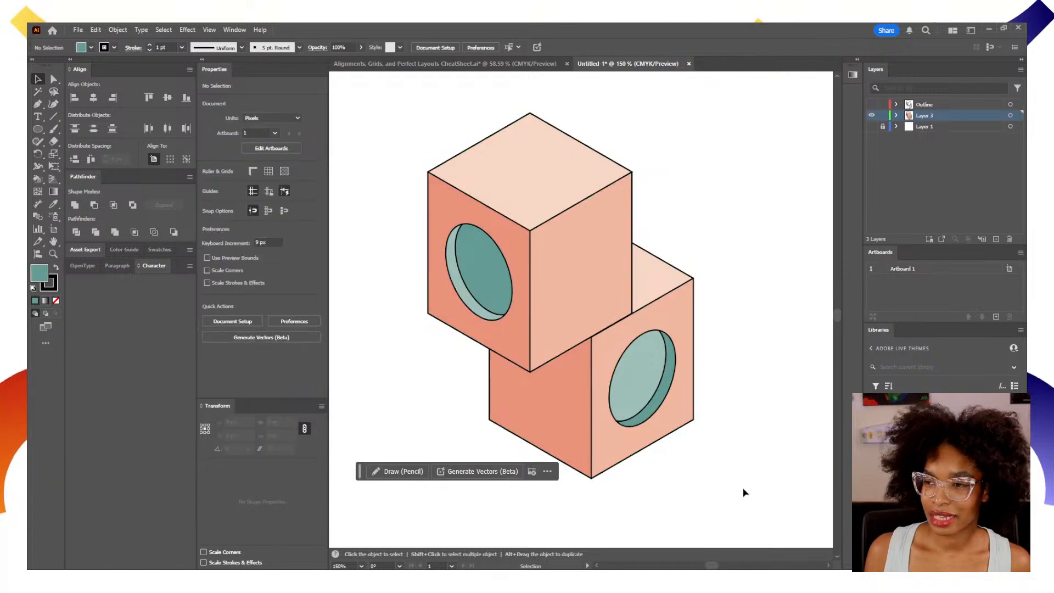
Select the Live Paint artwork on Layer 3, expand it into a regular group and deselect it.
click(897, 116)
click(1010, 115)
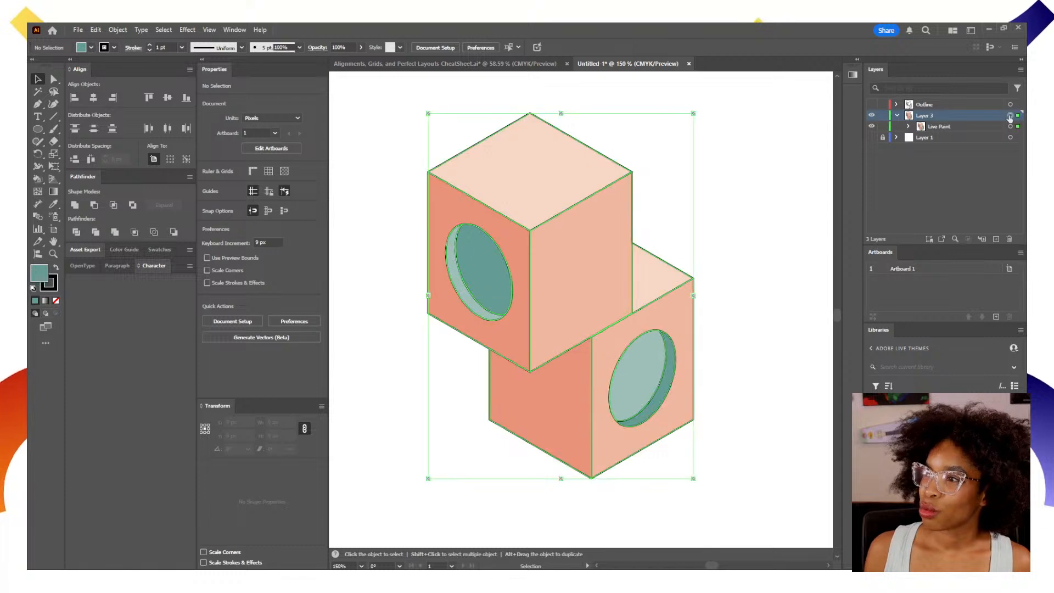
click(117, 30)
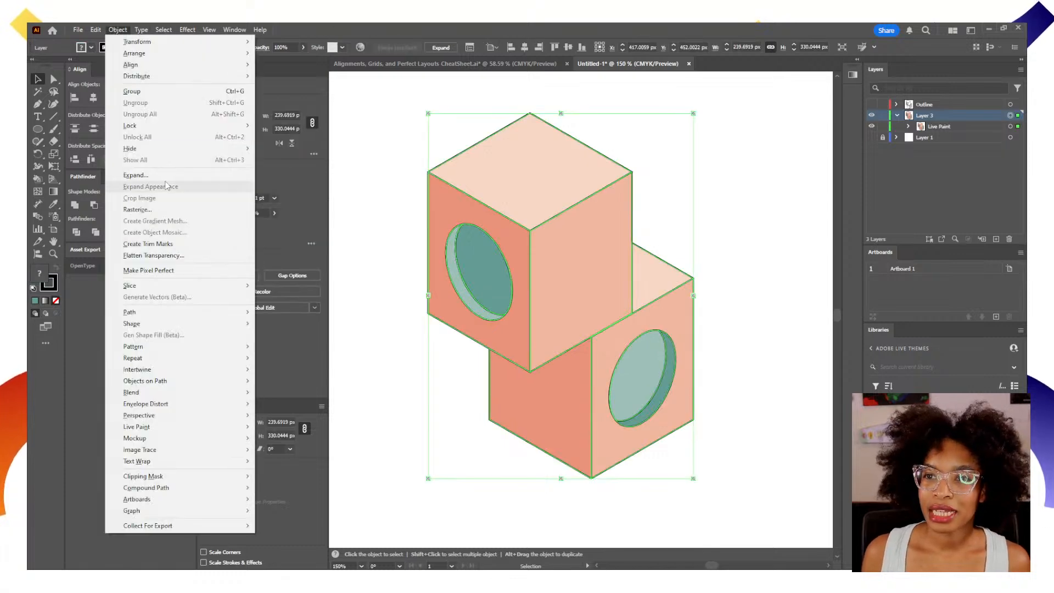
click(132, 174)
click(502, 360)
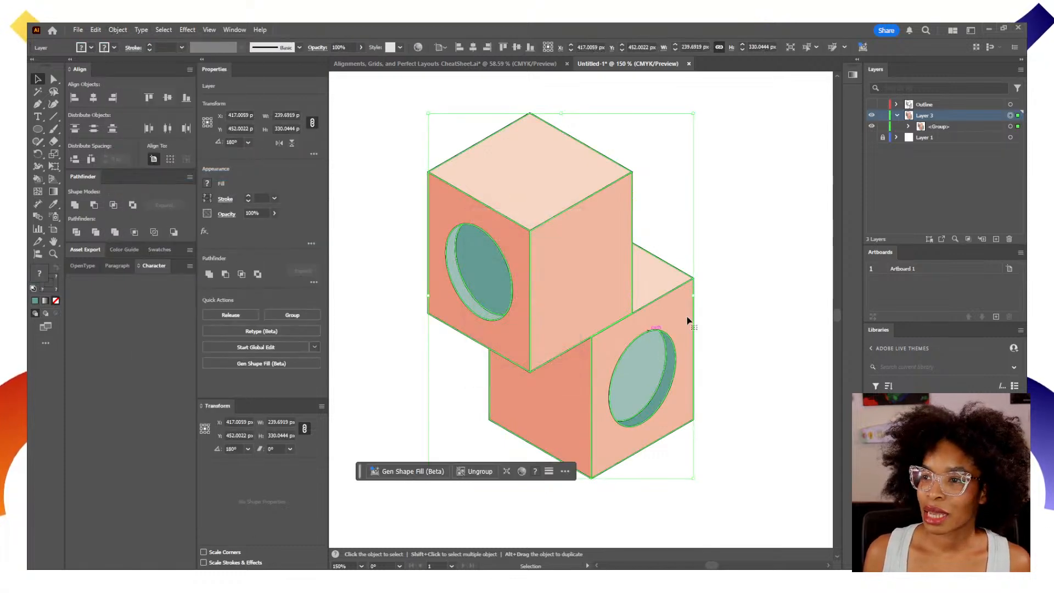
click(746, 271)
Delete the black stroke subgroup from the expanded group on Layer 3, keeping only the colour fills.
click(908, 127)
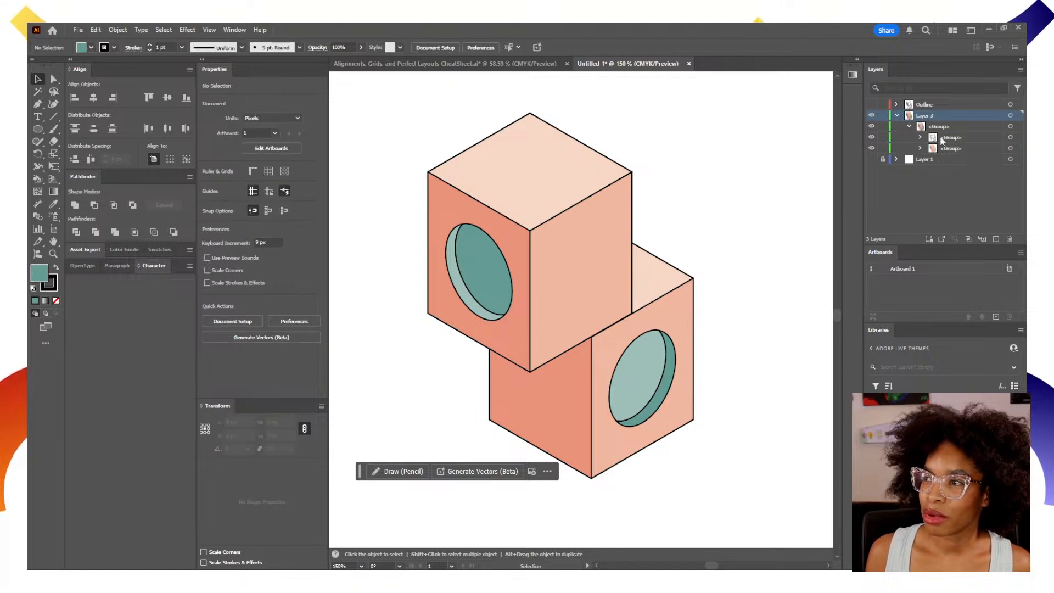
click(1010, 138)
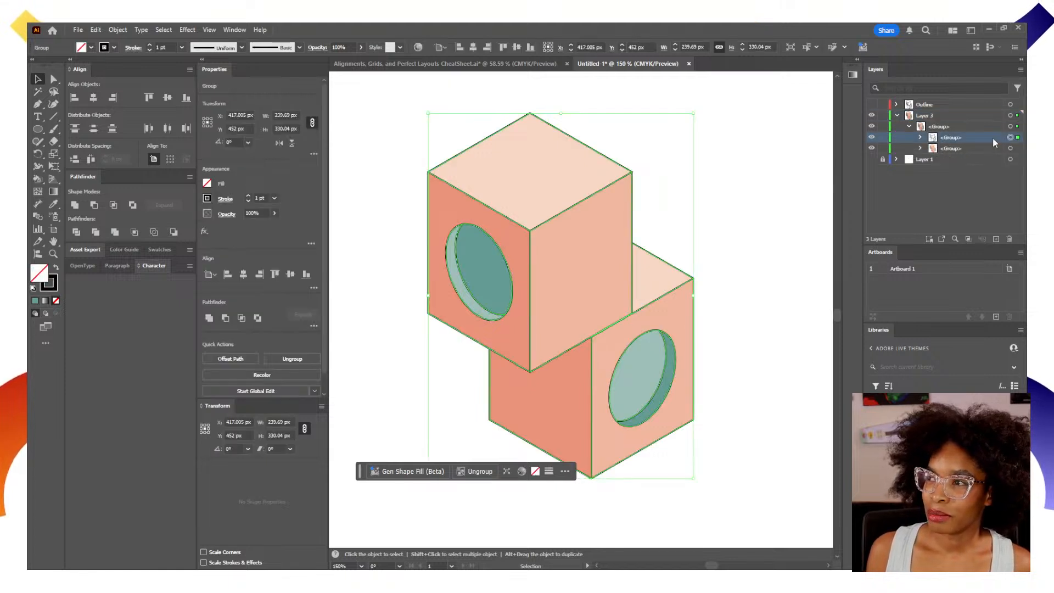
key(Delete)
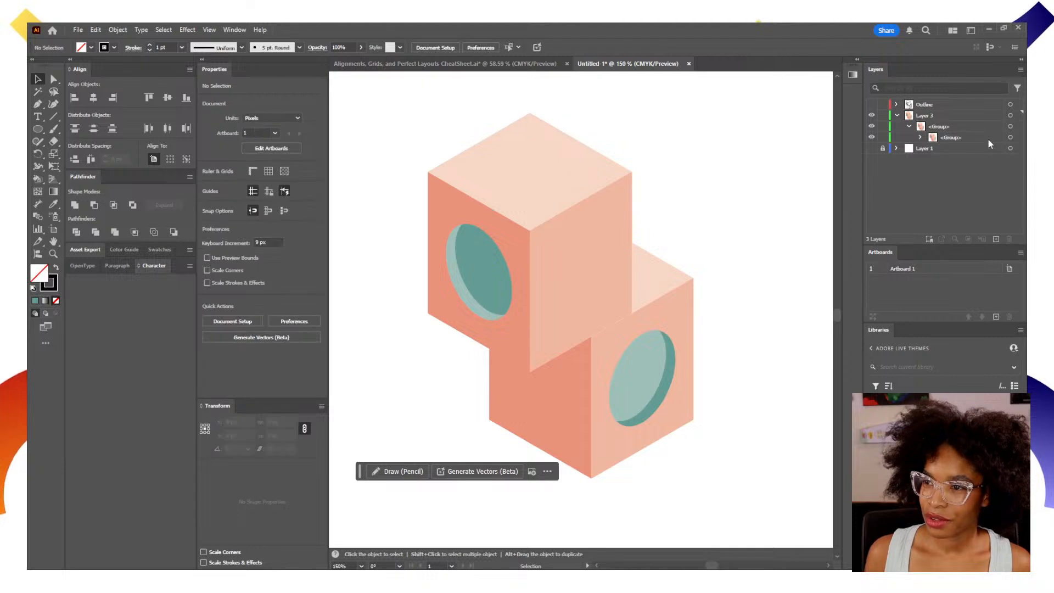
Compare the cubes with and without the Outline layer, leave it shown and turn on the Layer 1 grid.
click(872, 104)
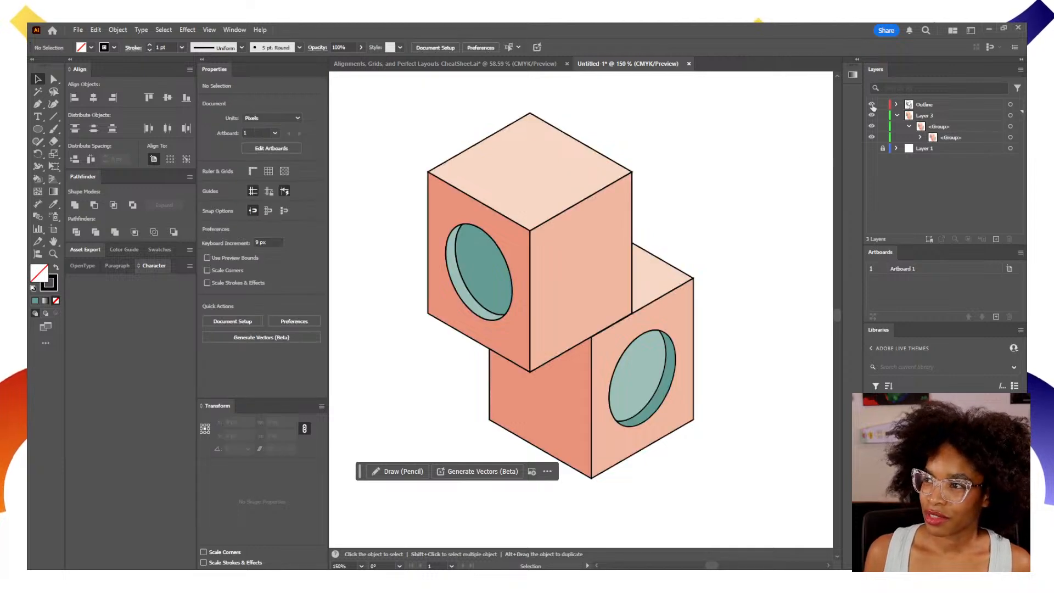
click(871, 104)
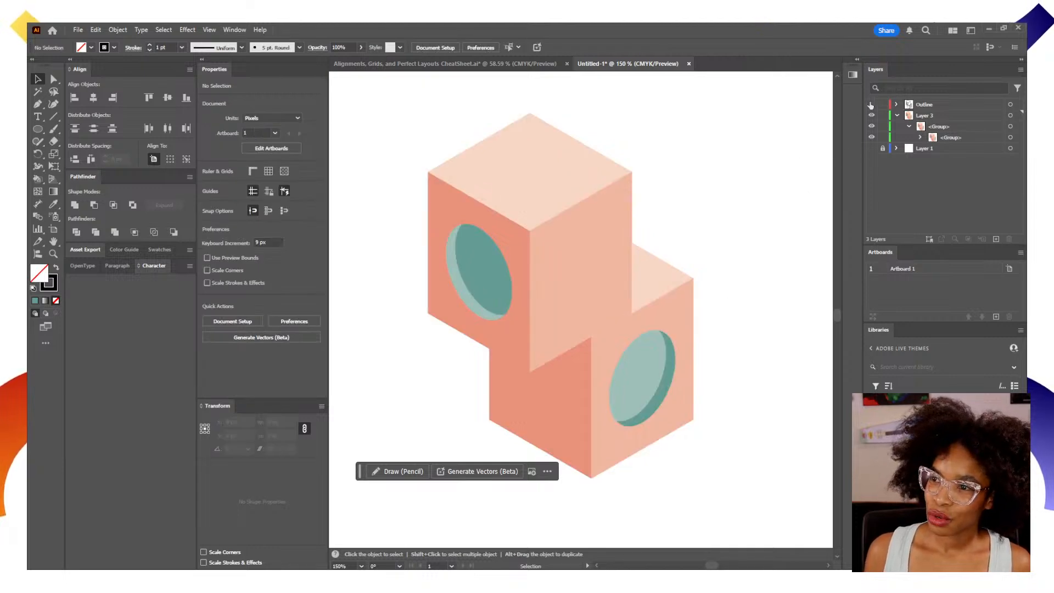
click(871, 104)
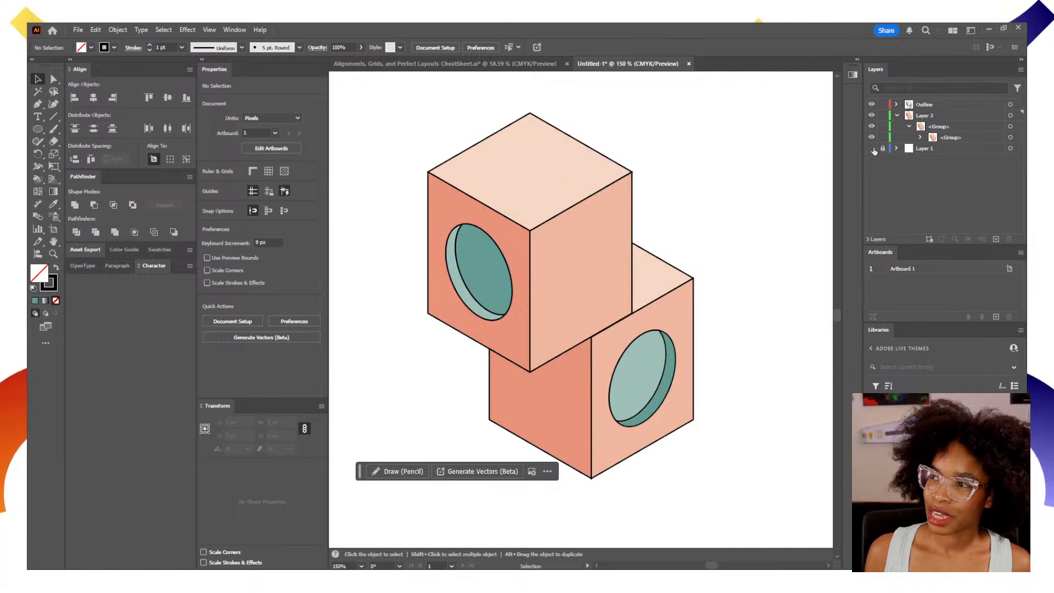
click(872, 148)
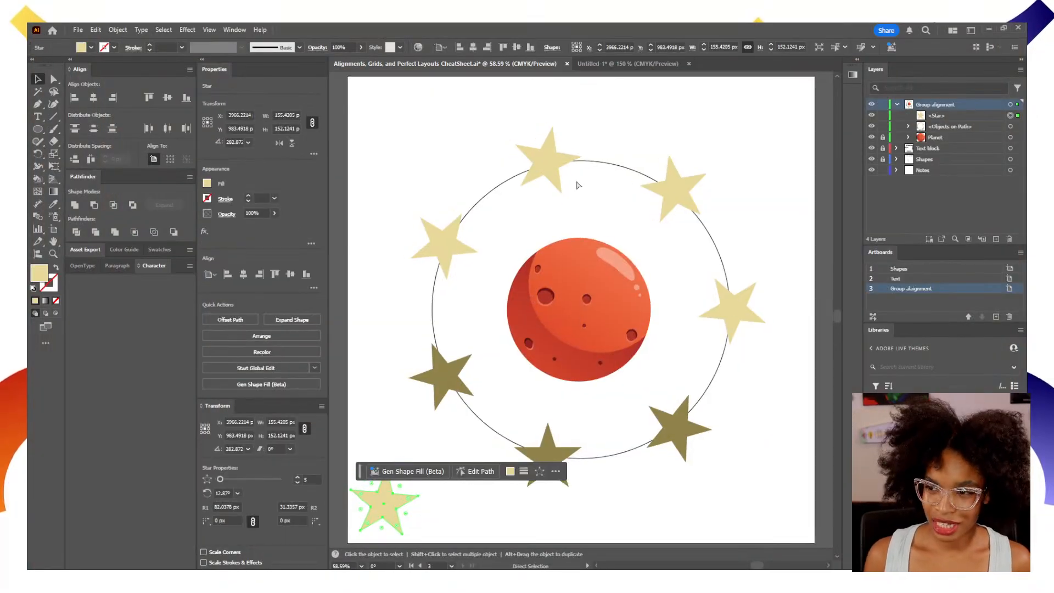
In the Alignments, Grids, and Perfect Layouts CheatSheet document, bring the Shapes artboard with the row of circles into view.
scroll(581, 185, right, 3)
drag(532, 290, 734, 291)
drag(483, 299, 764, 323)
drag(479, 328, 776, 333)
drag(472, 352, 843, 323)
drag(579, 331, 781, 327)
key(z)
alt+click(666, 331)
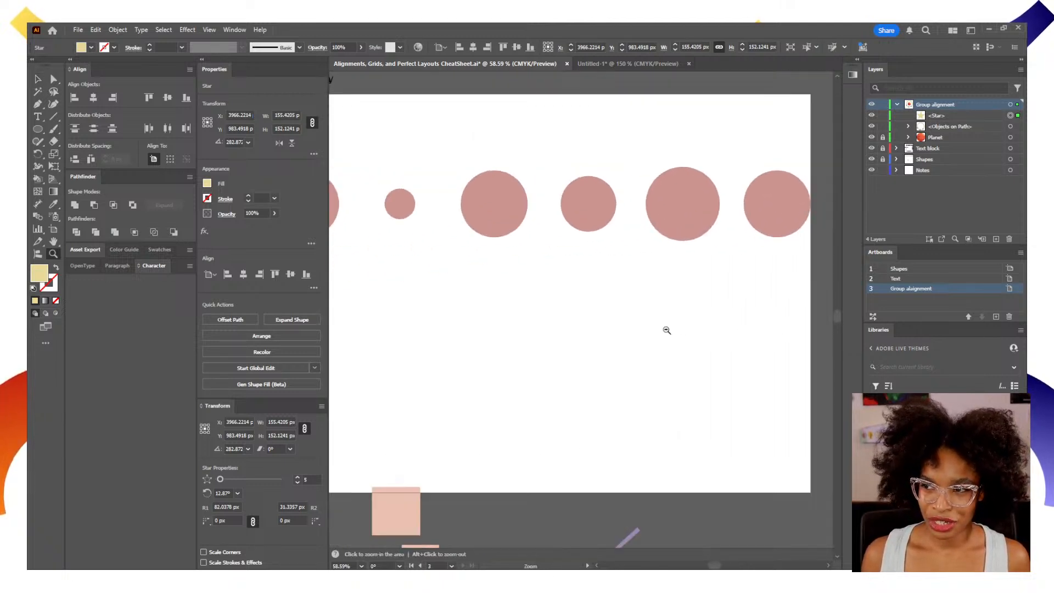
alt+click(649, 330)
drag(555, 338, 666, 390)
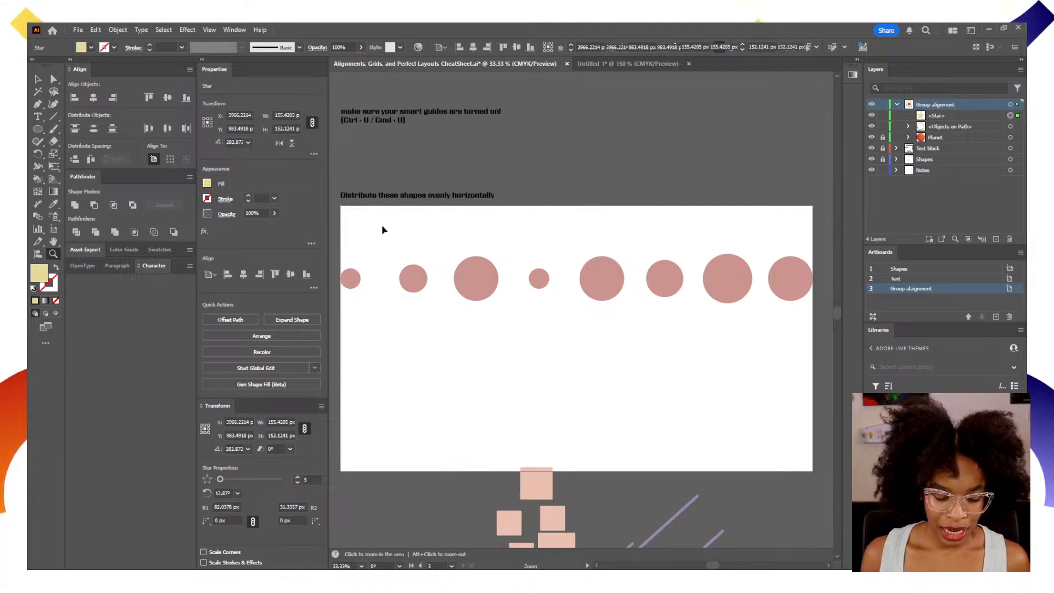
Select all the circles on the Shapes artboard, centre them vertically on the artboard and deselect them.
key(v)
click(156, 157)
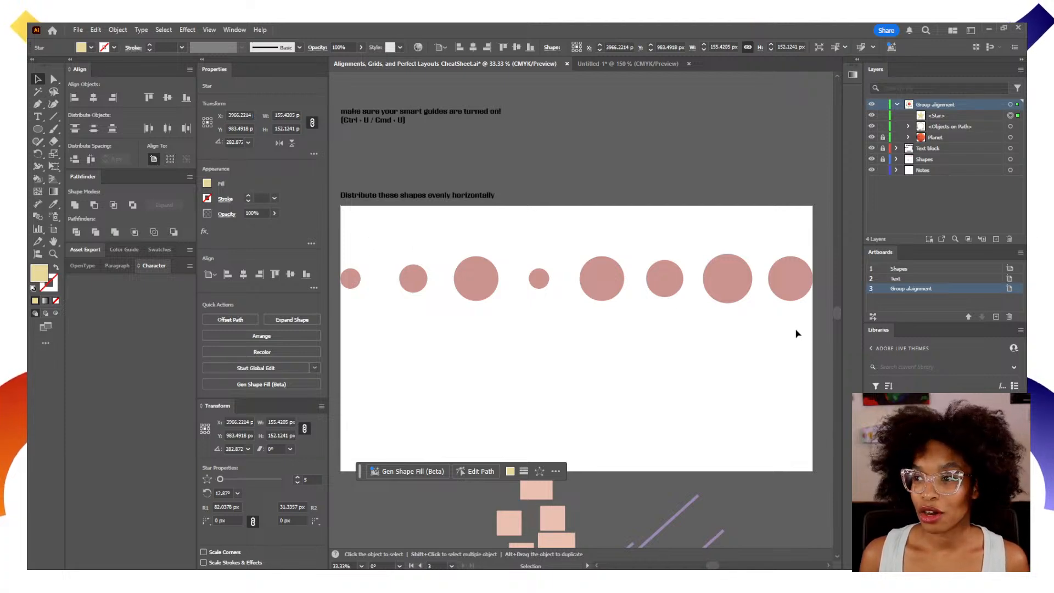
click(346, 245)
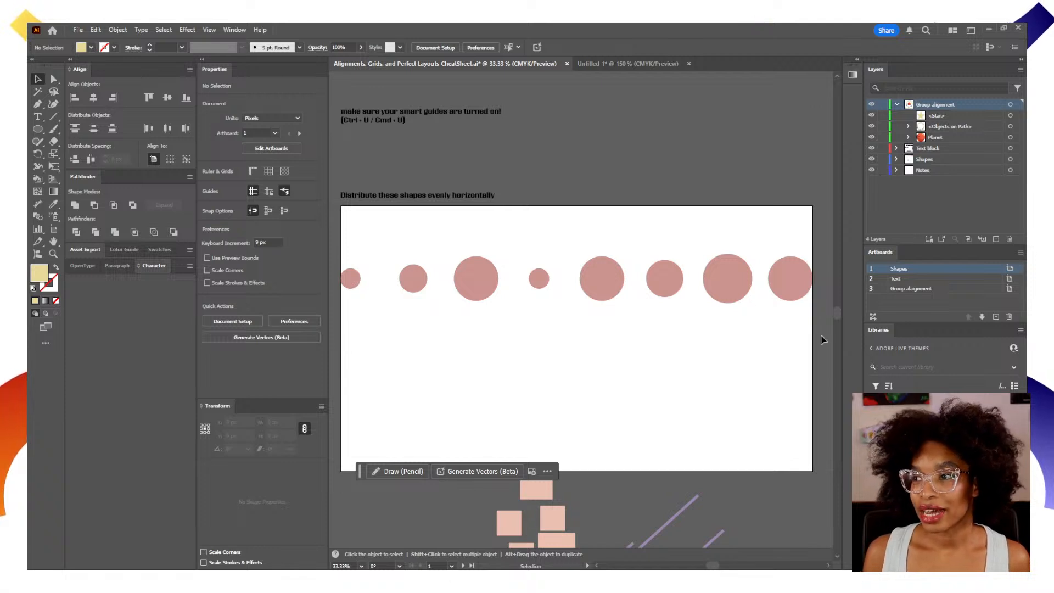
drag(824, 324, 339, 240)
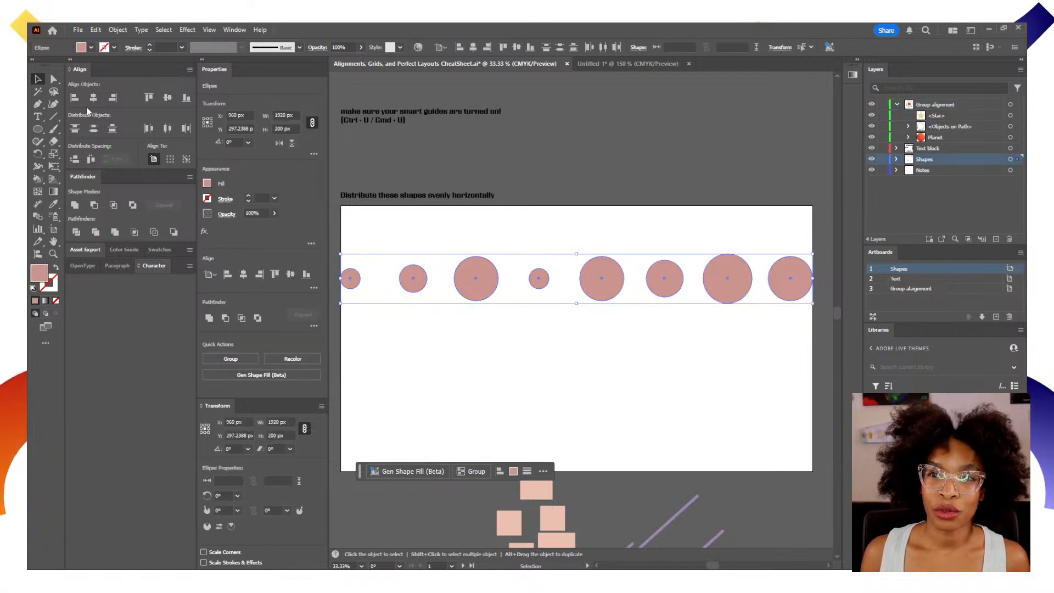
click(167, 98)
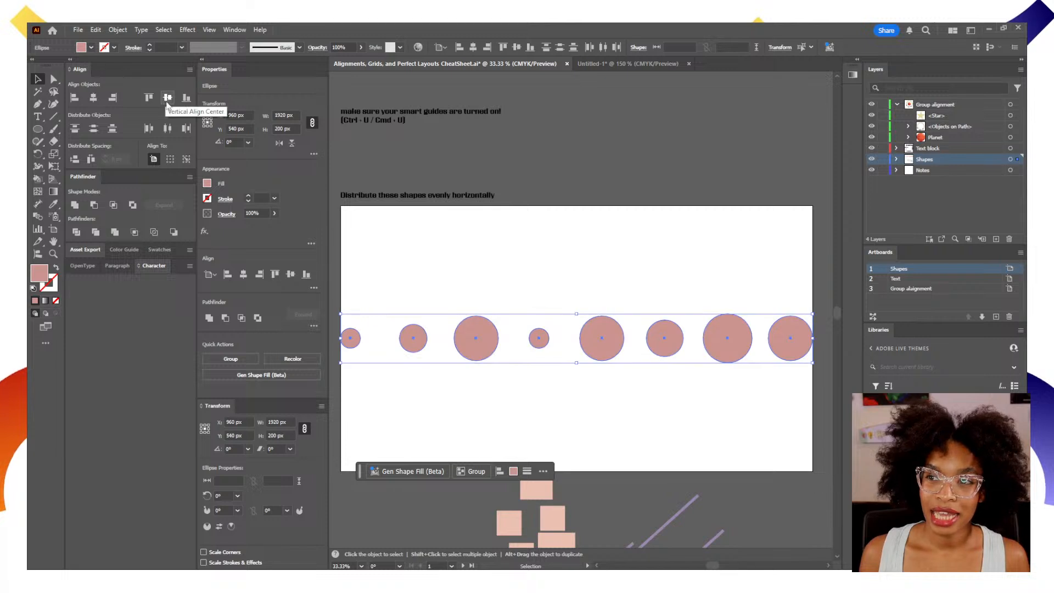
click(469, 236)
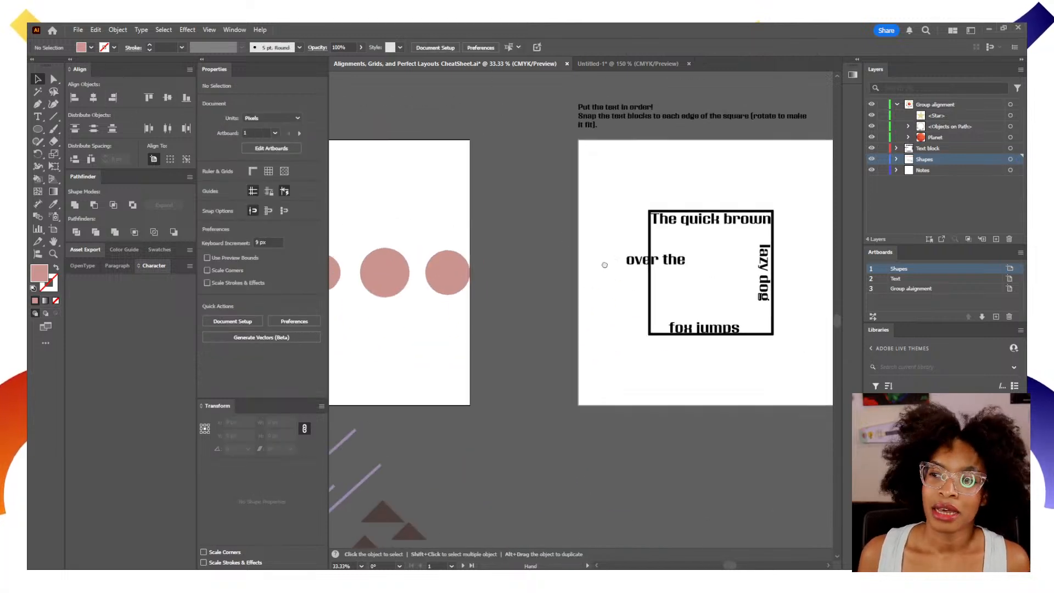
On the Text artboard, select the square with "The quick brown" text and set alignment to a key object, using the square.
drag(604, 265, 491, 321)
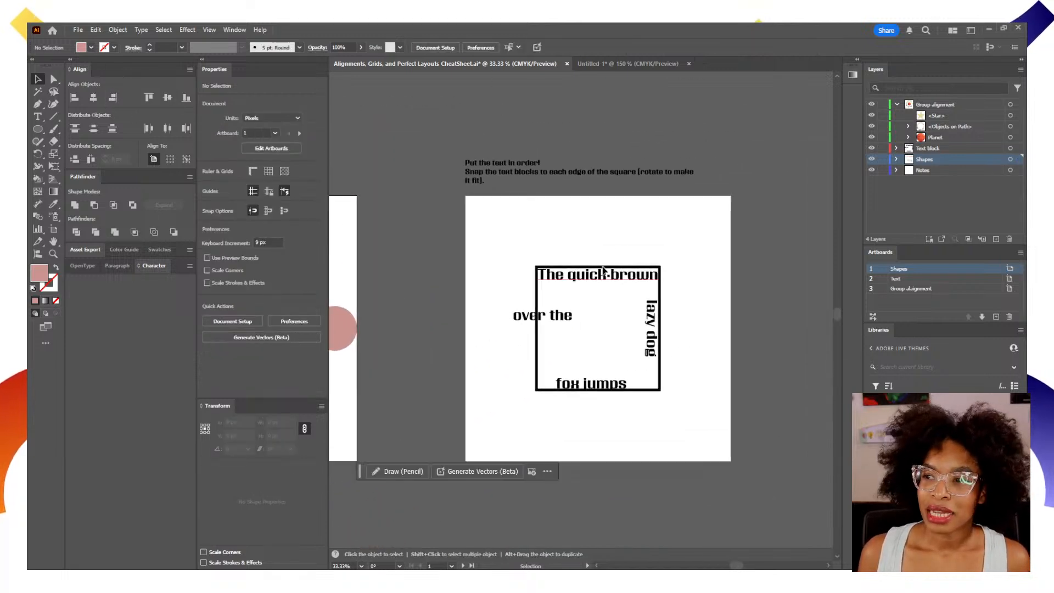
drag(616, 238, 615, 283)
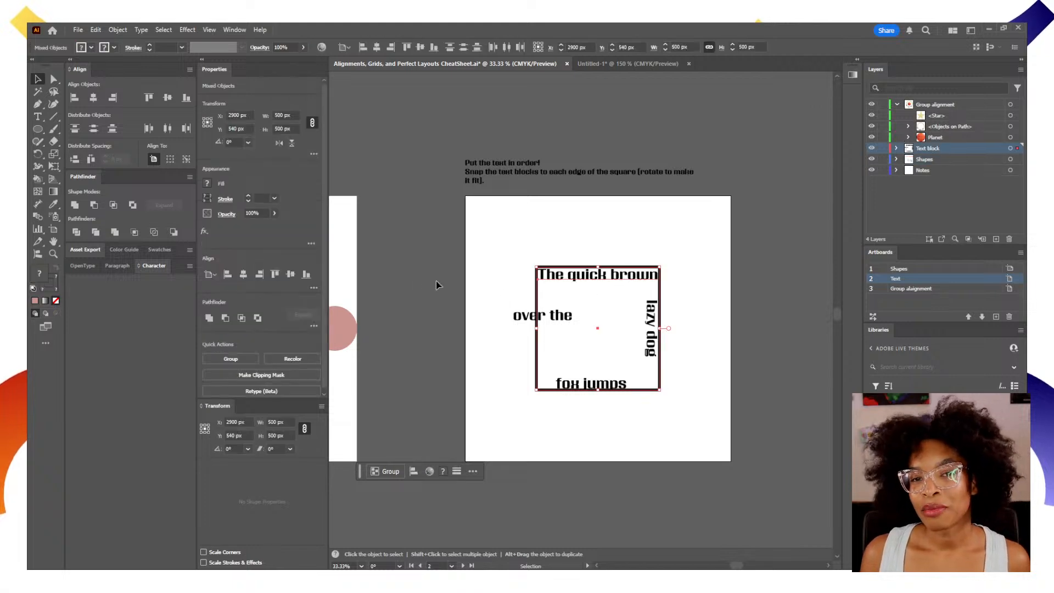
click(187, 159)
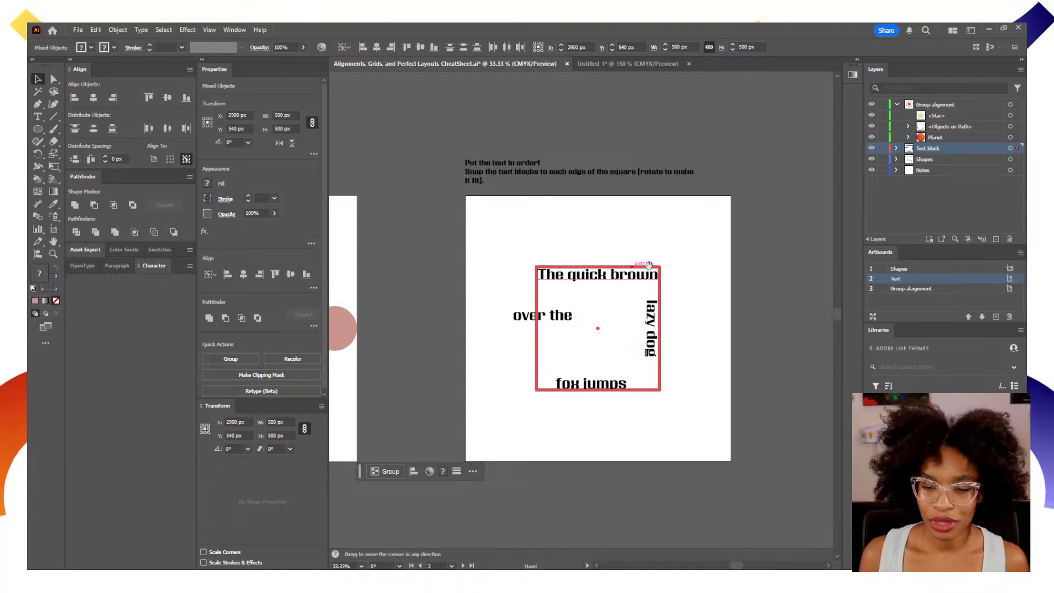
Examine the planet and the stars on their circular path on the Group alignment artboard.
scroll(607, 278, right, 10)
scroll(607, 278, right, 3)
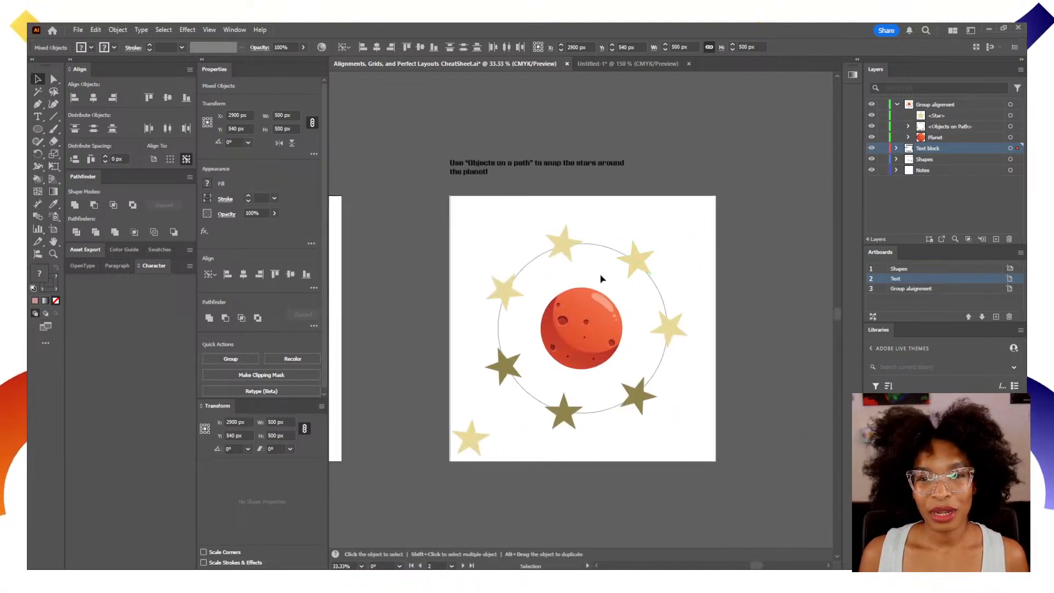
key(z)
click(634, 298)
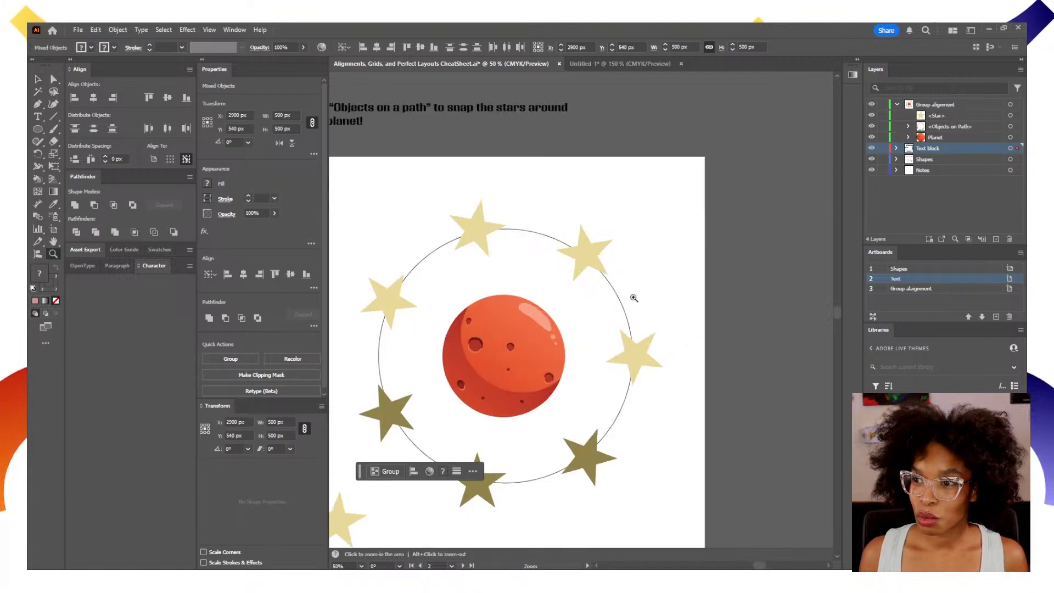
drag(549, 329, 599, 285)
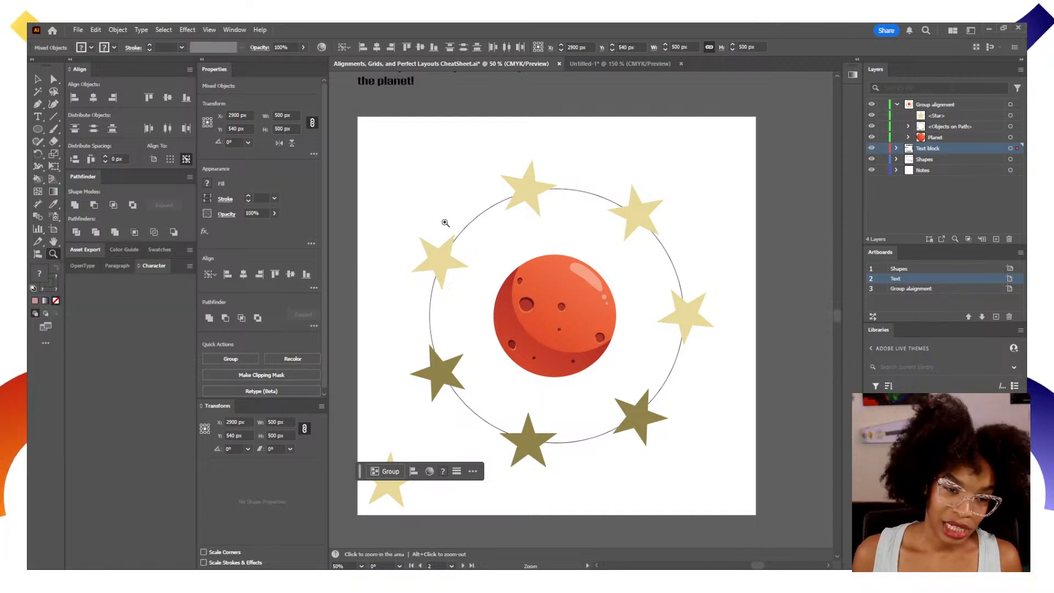
Switch to the Untitled-1 document, look over the available guide commands and fit the whole artboard with the isometric cubes in view.
click(621, 64)
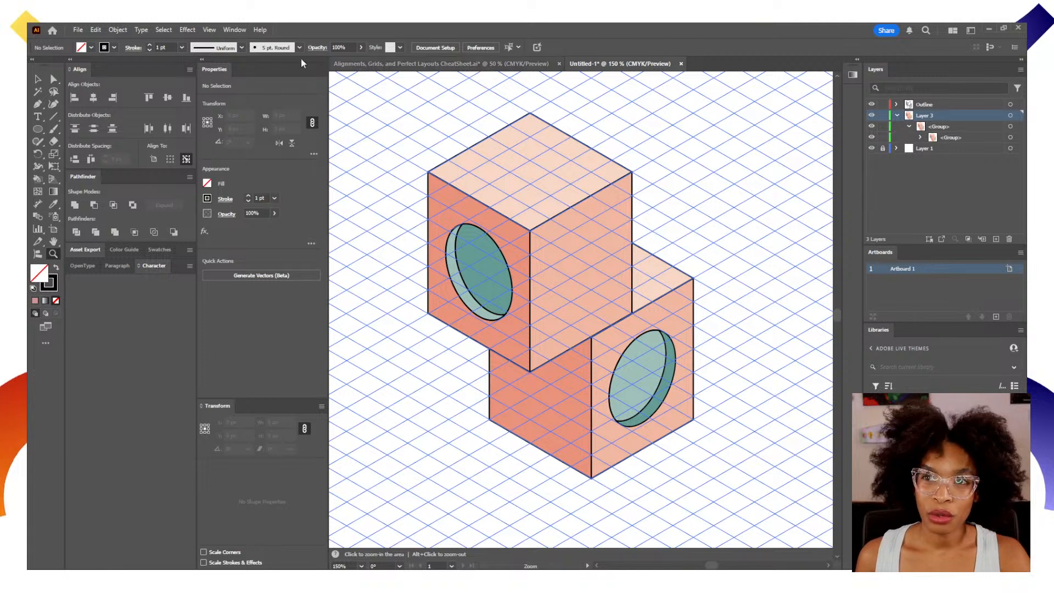
click(214, 33)
mouse_move(343, 460)
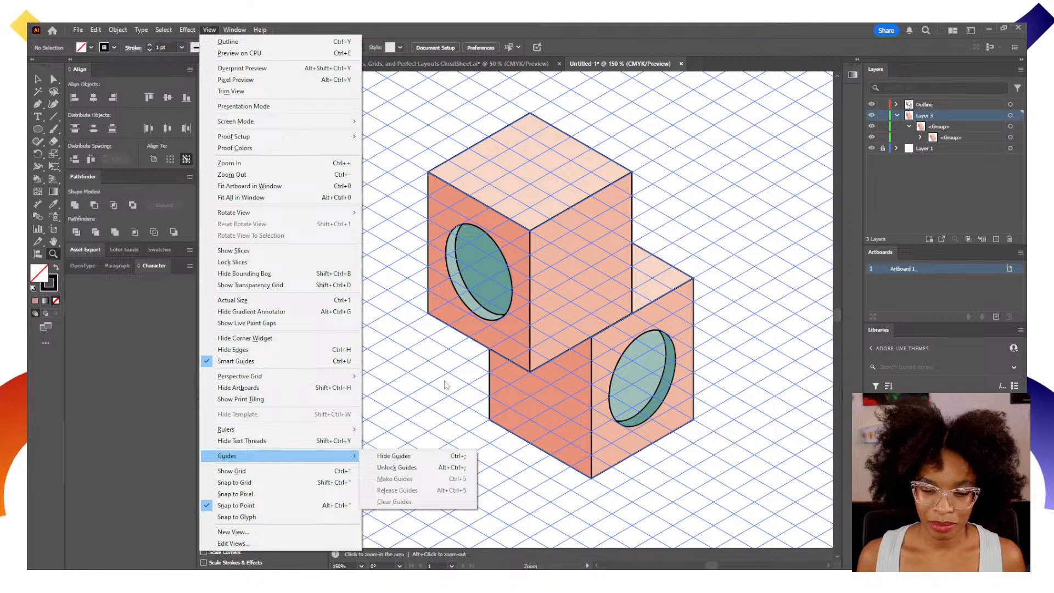
click(434, 358)
click(432, 356)
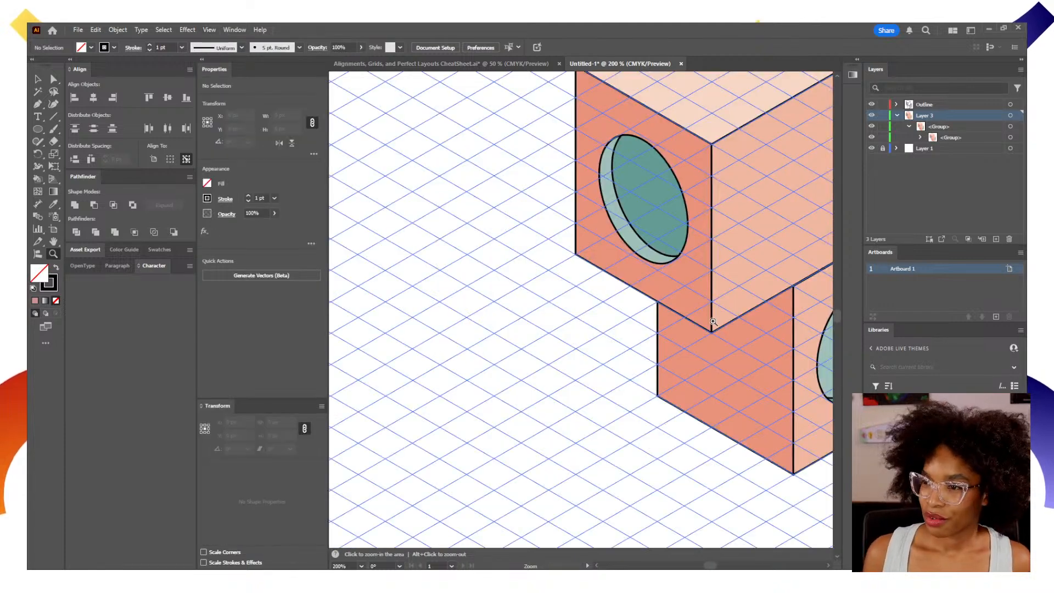
key(ctrl+0)
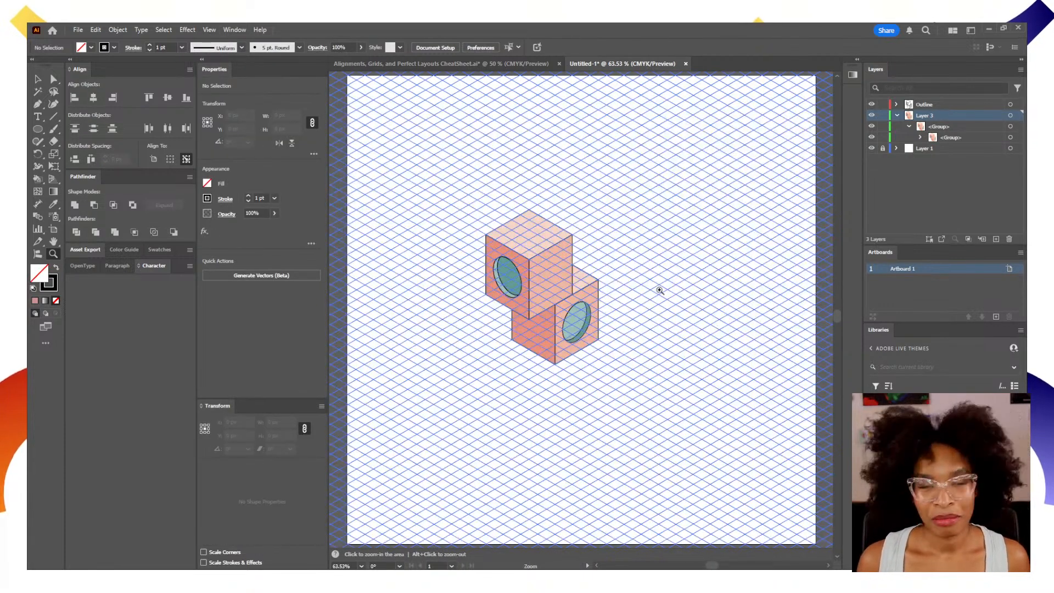